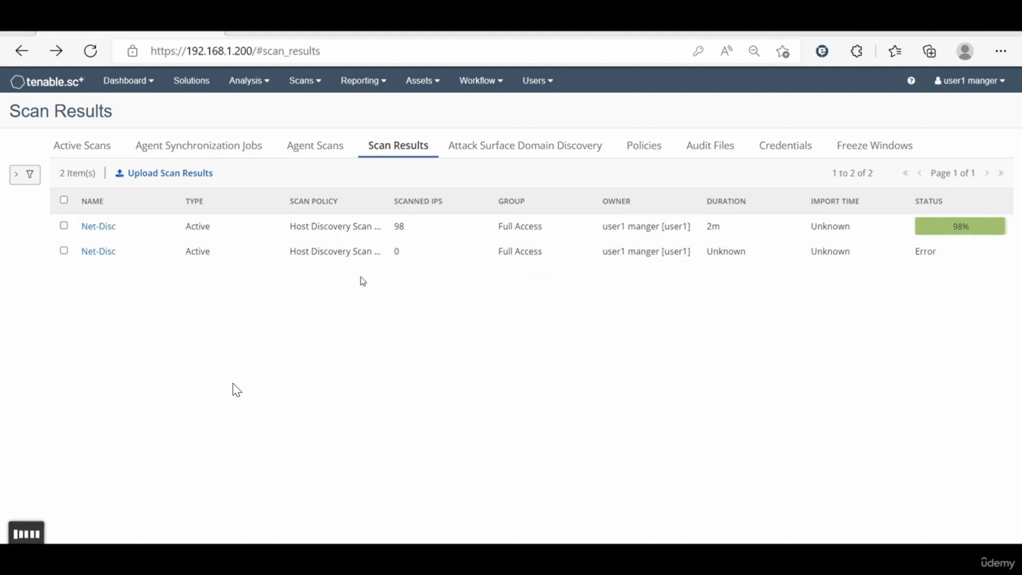
Step: Open the details of the Net-Disc scan result that has the Error status
click(100, 154)
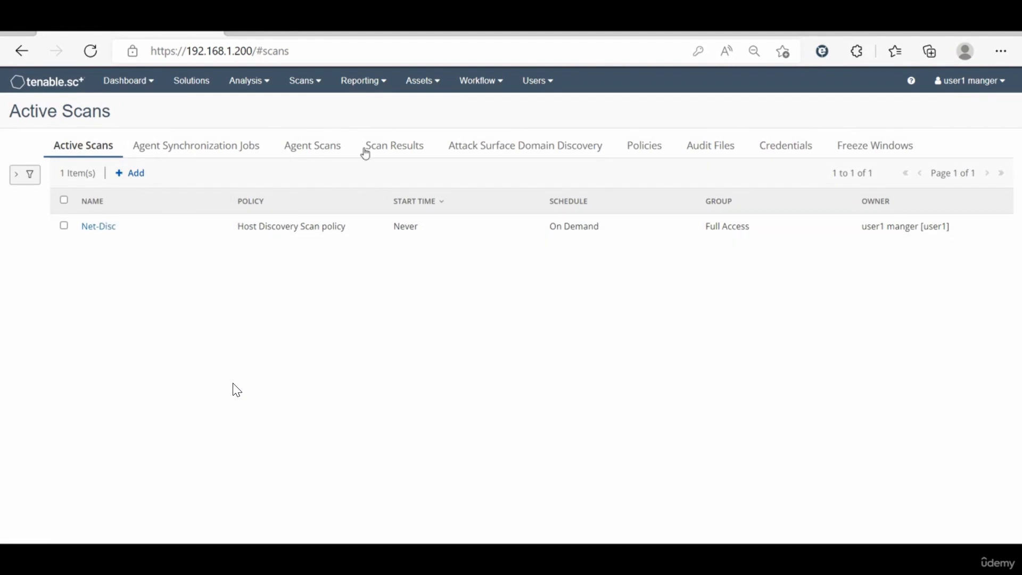
click(394, 146)
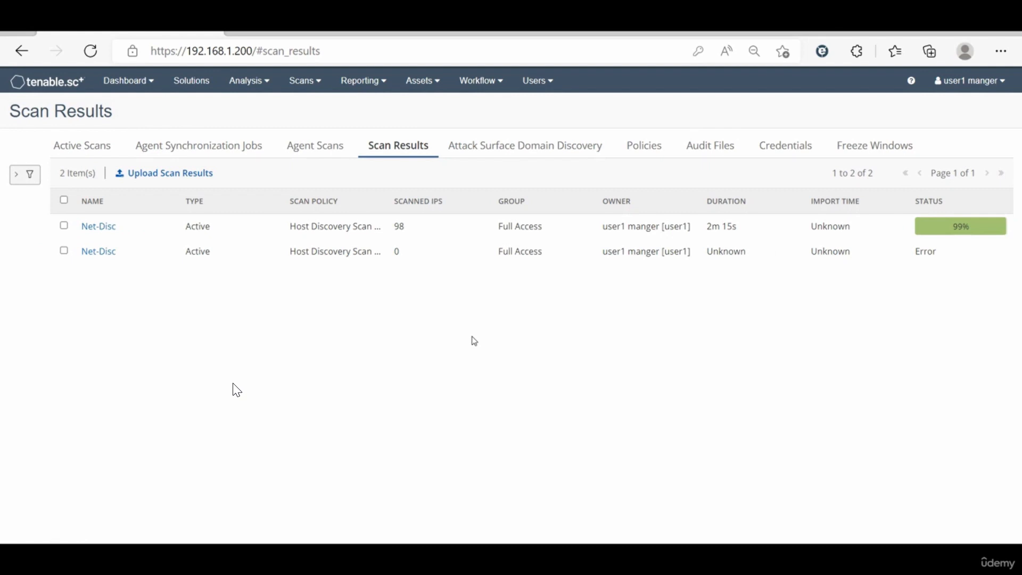
click(240, 259)
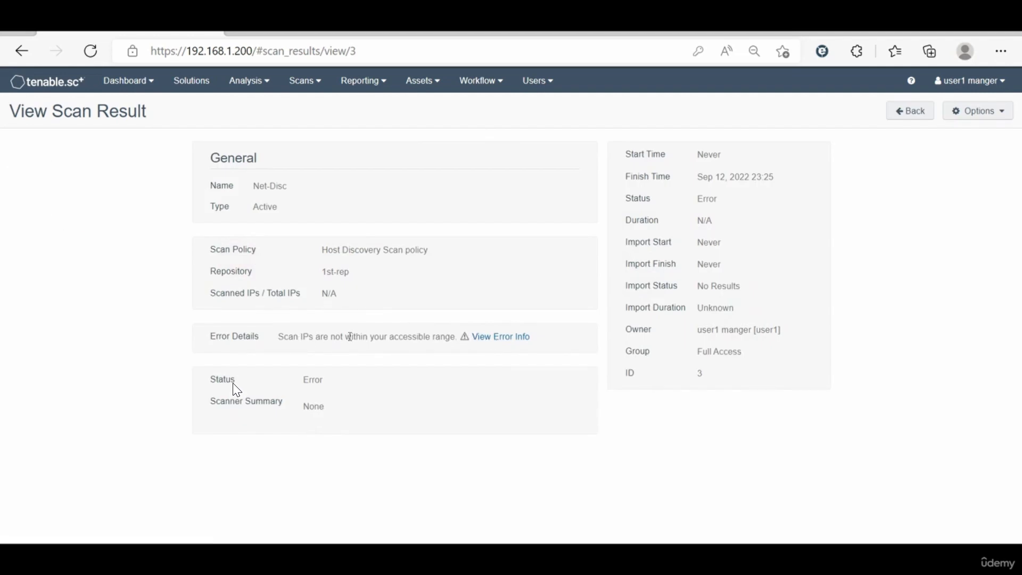
Step: View the error documentation for the failed Net-Disc scan and return to its result details
click(498, 336)
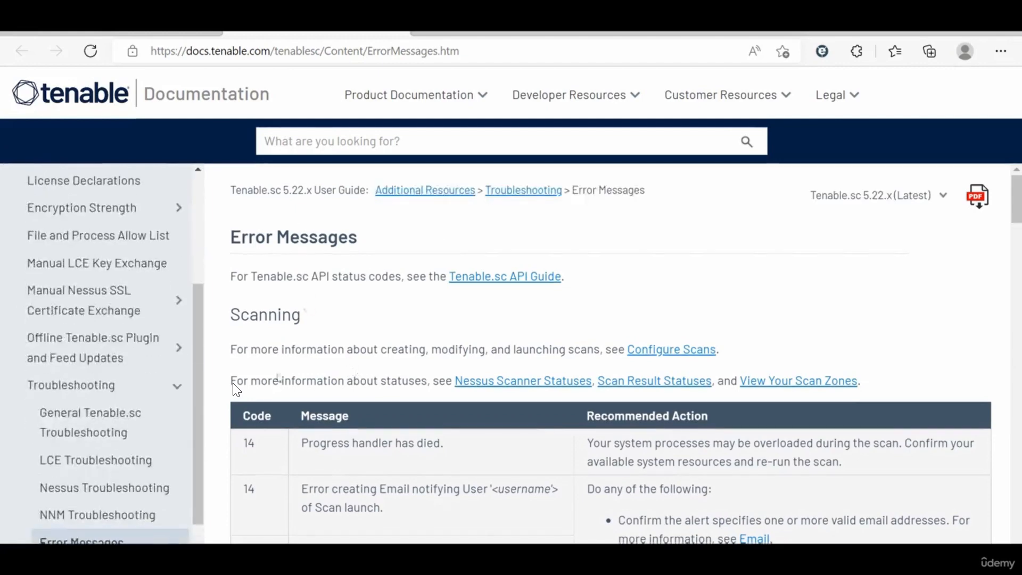
scroll(294, 428, down, 2)
scroll(294, 429, up, 2)
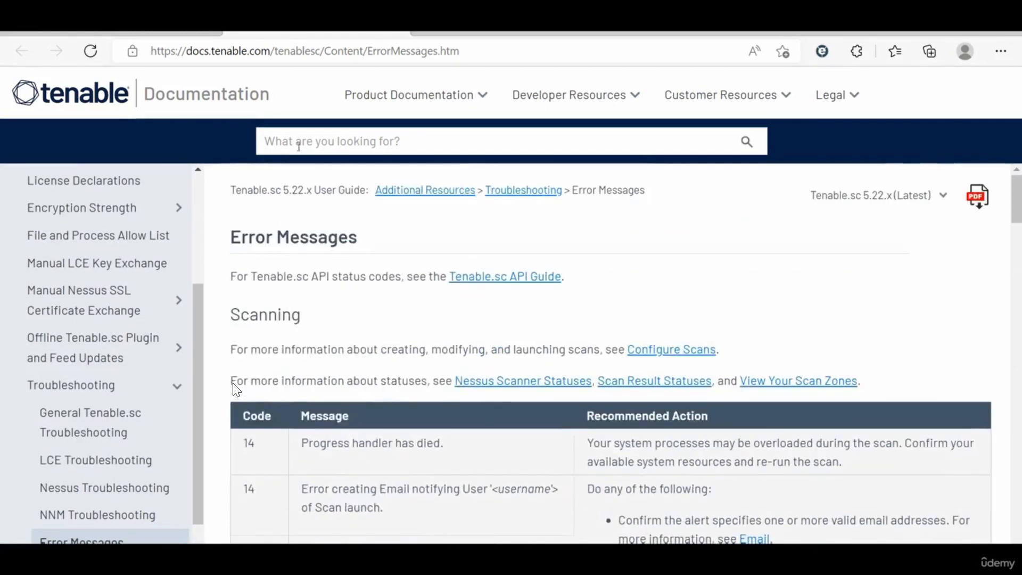
click(199, 38)
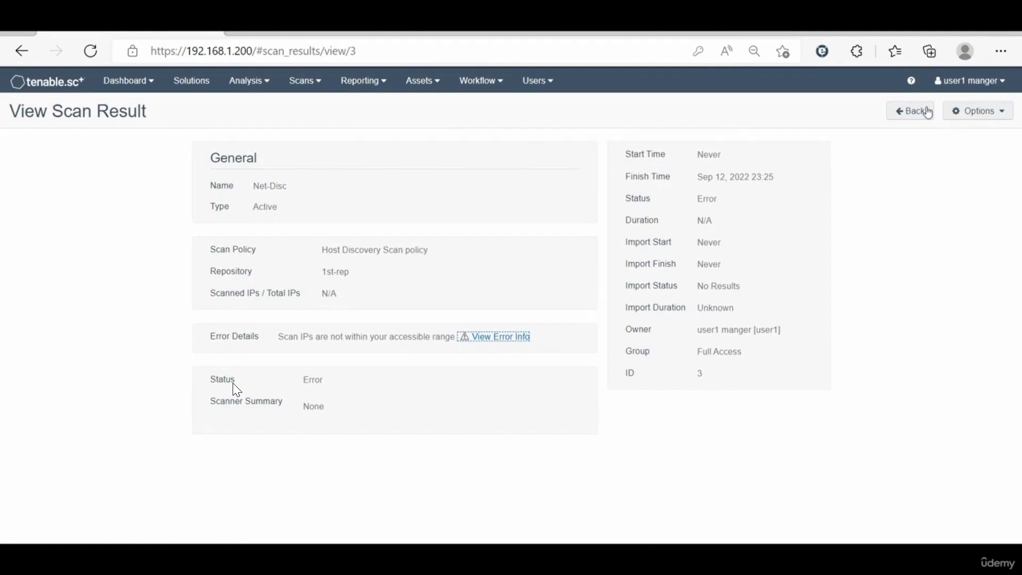
Step: Sign out of the current account and sign in as admin with the account password
click(952, 89)
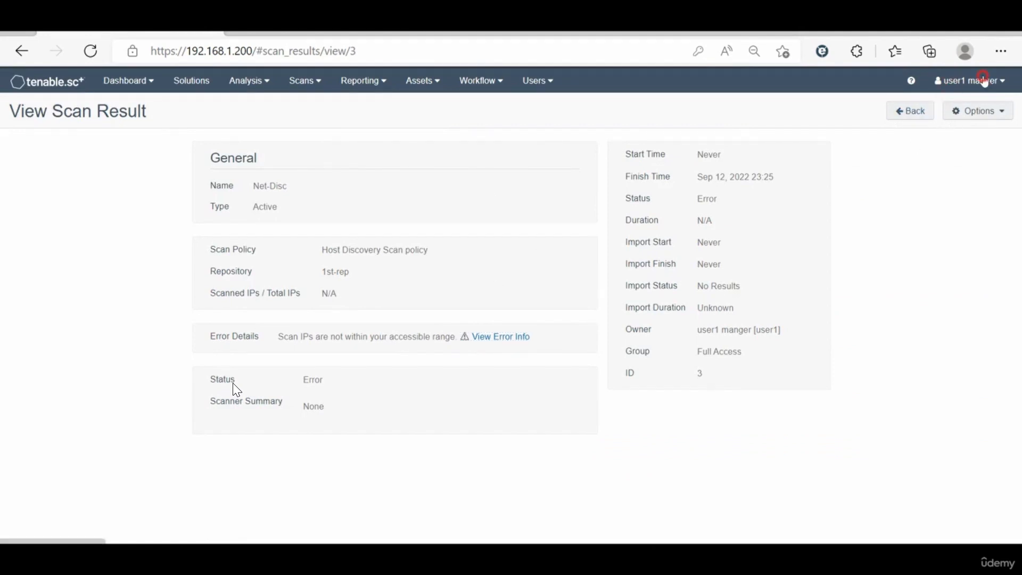
click(935, 237)
click(466, 233)
double_click(466, 234)
text(admin)
key(Tab)
text(ad)
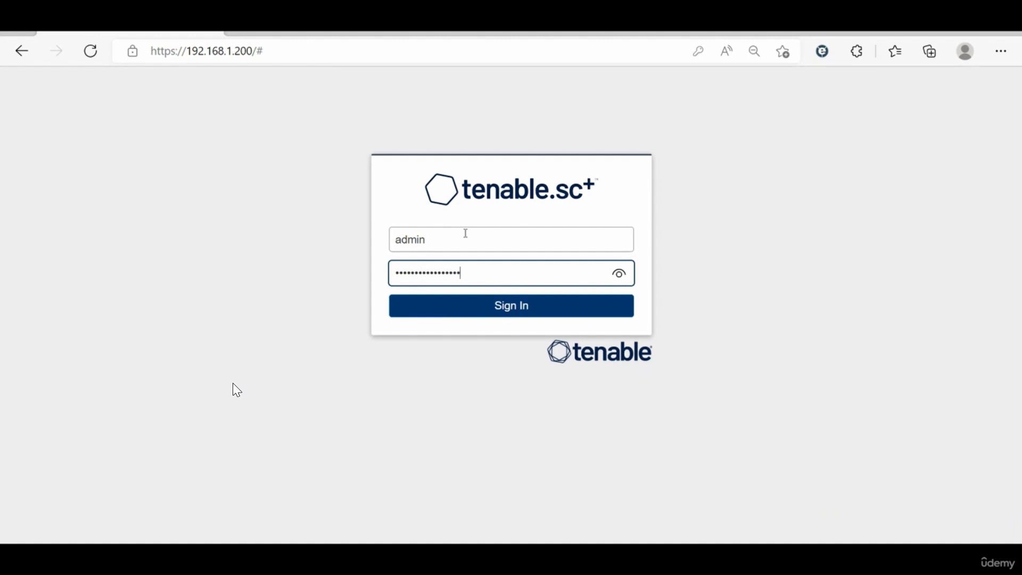
key(Return)
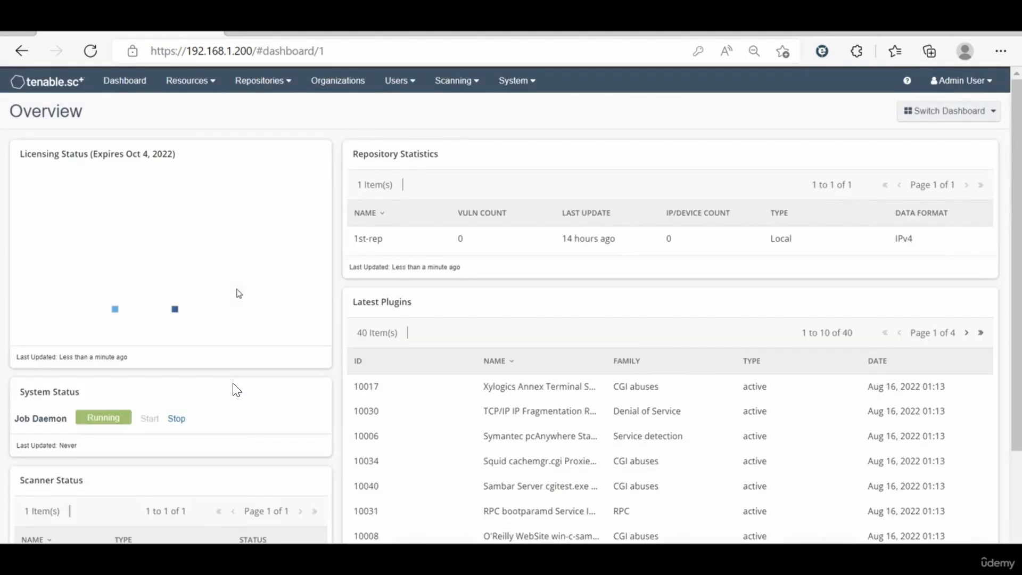
Step: Open the system logs and examine the error entry for scan job #2315 to find its error code
click(531, 79)
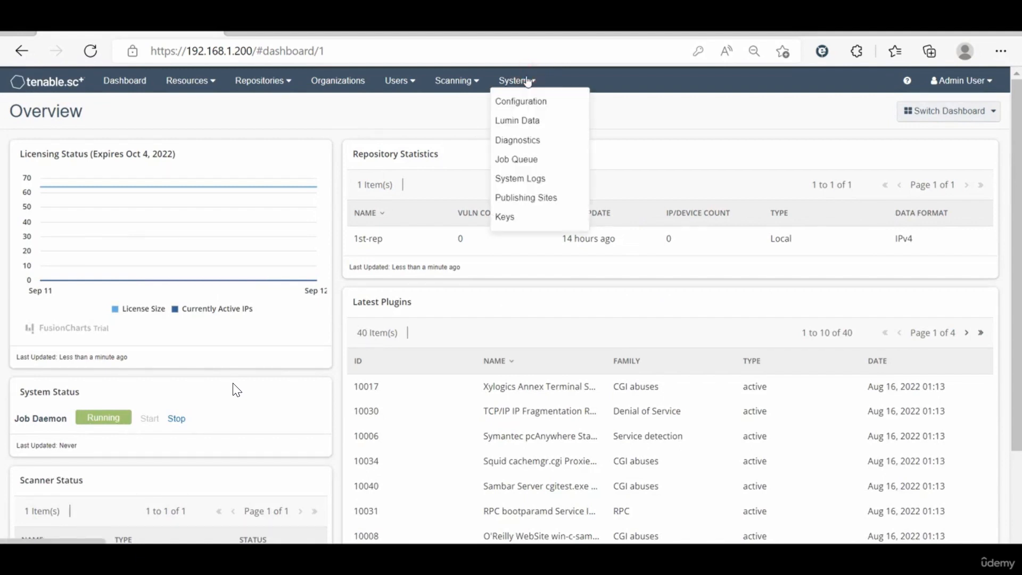
click(518, 159)
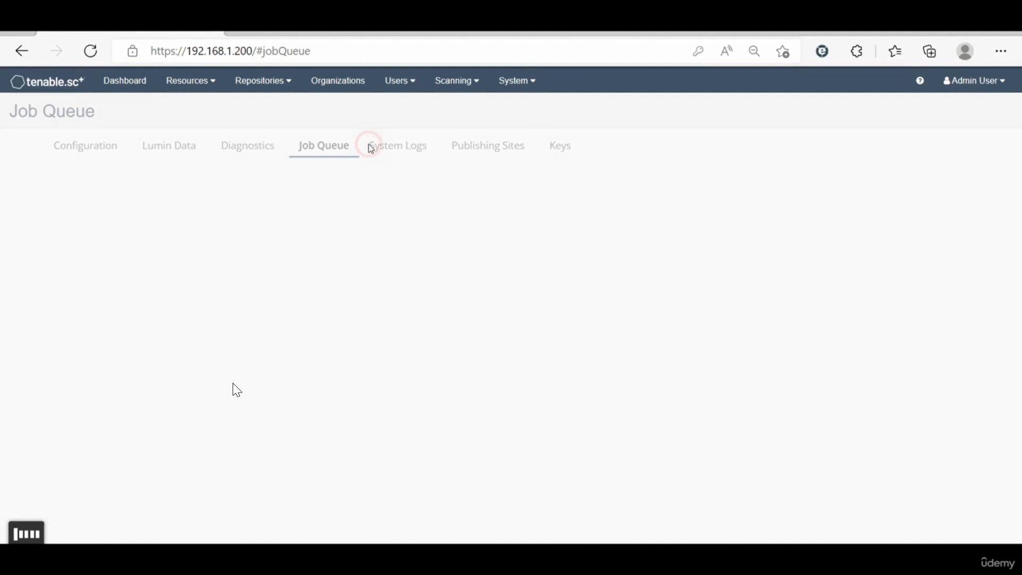
click(395, 152)
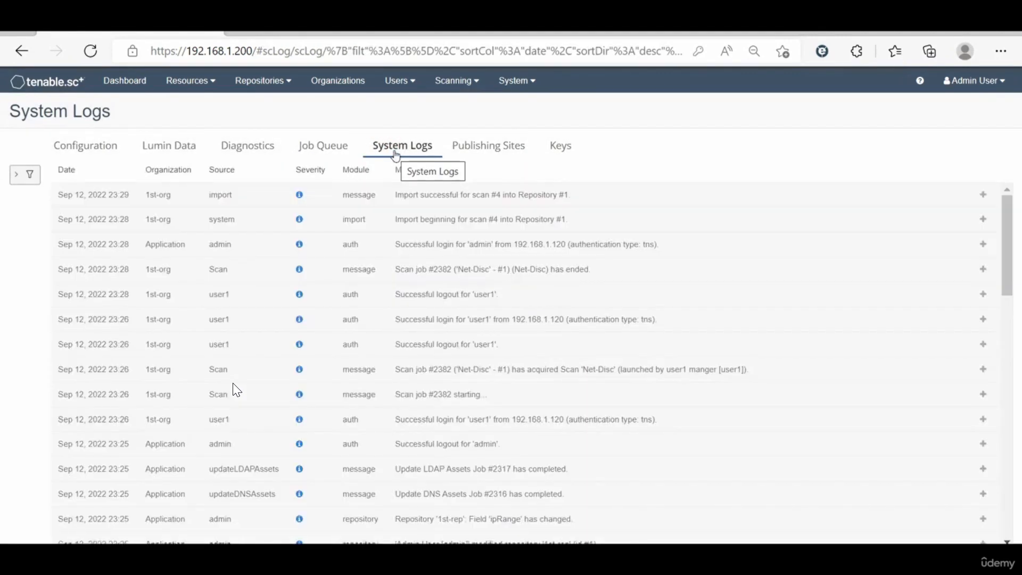
scroll(425, 346, down, 5)
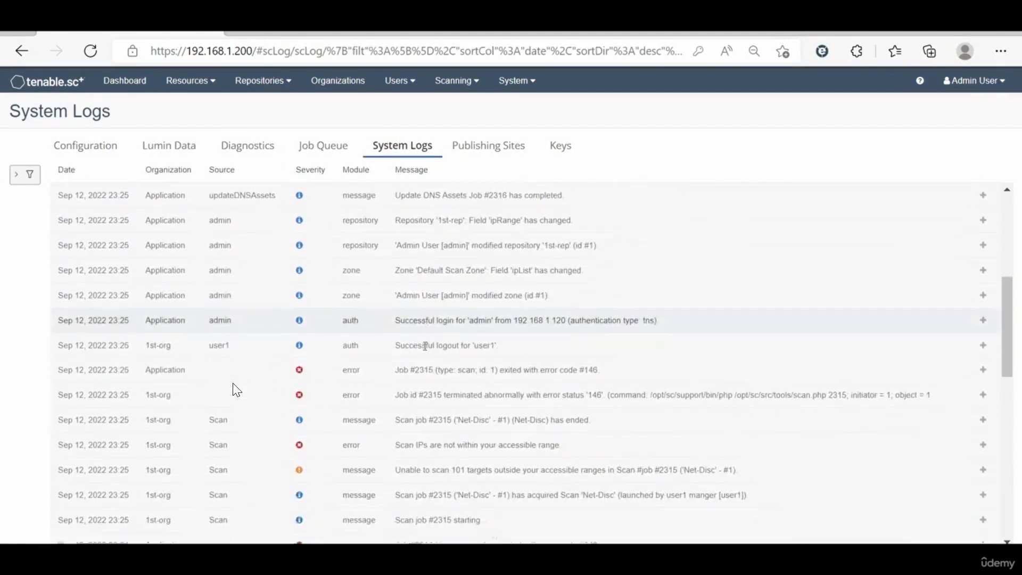
scroll(425, 346, down, 1)
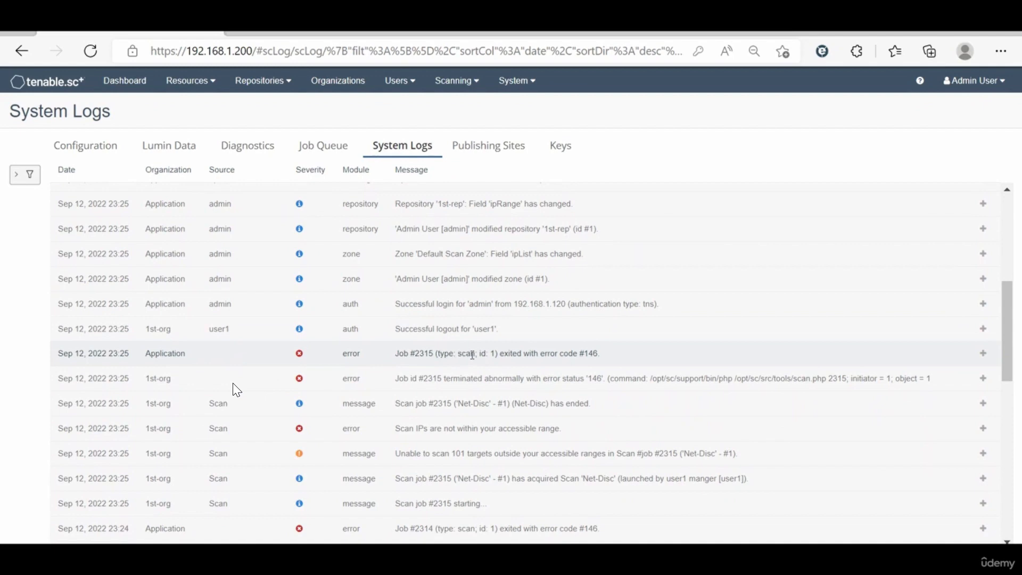
drag(403, 355, 565, 352)
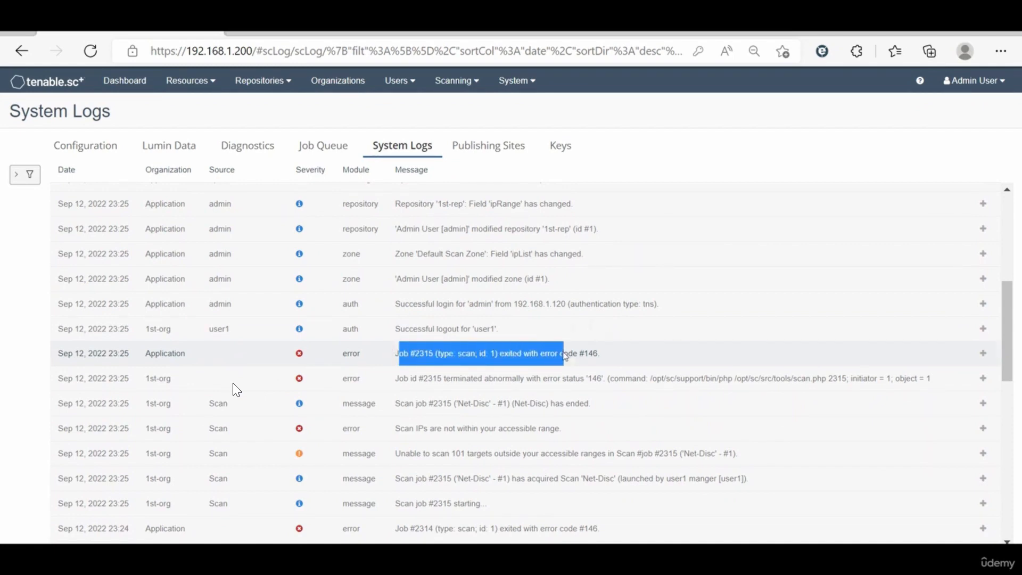
click(599, 353)
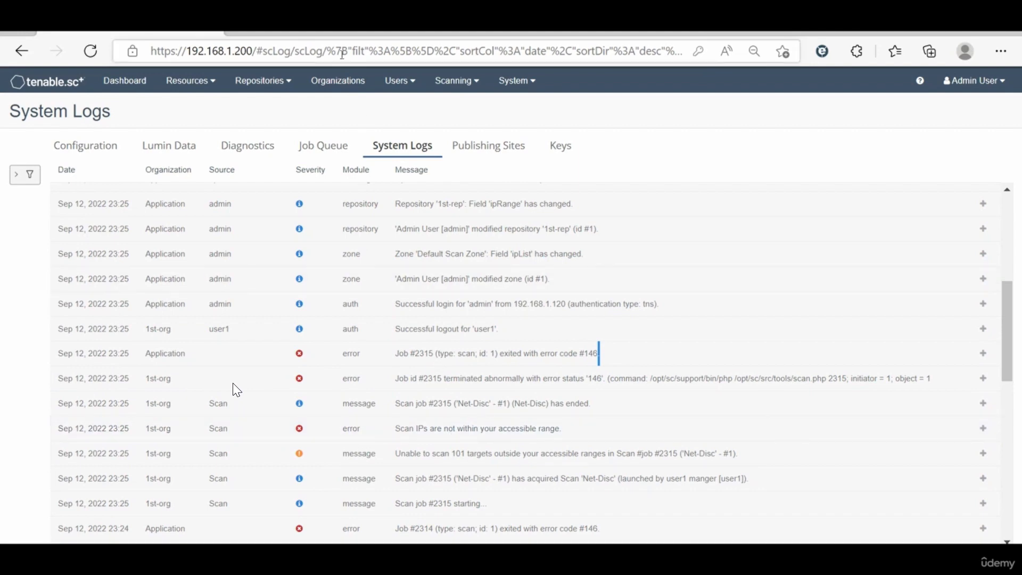
Step: Look up error code 146 in the Tenable error messages documentation and review its messages and recommended actions
click(287, 33)
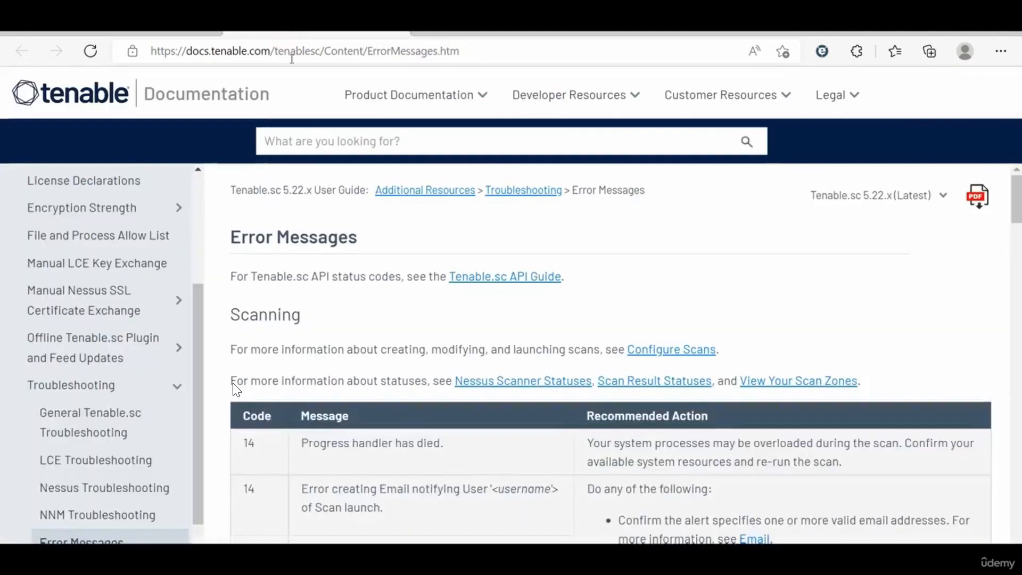
scroll(361, 382, down, 10)
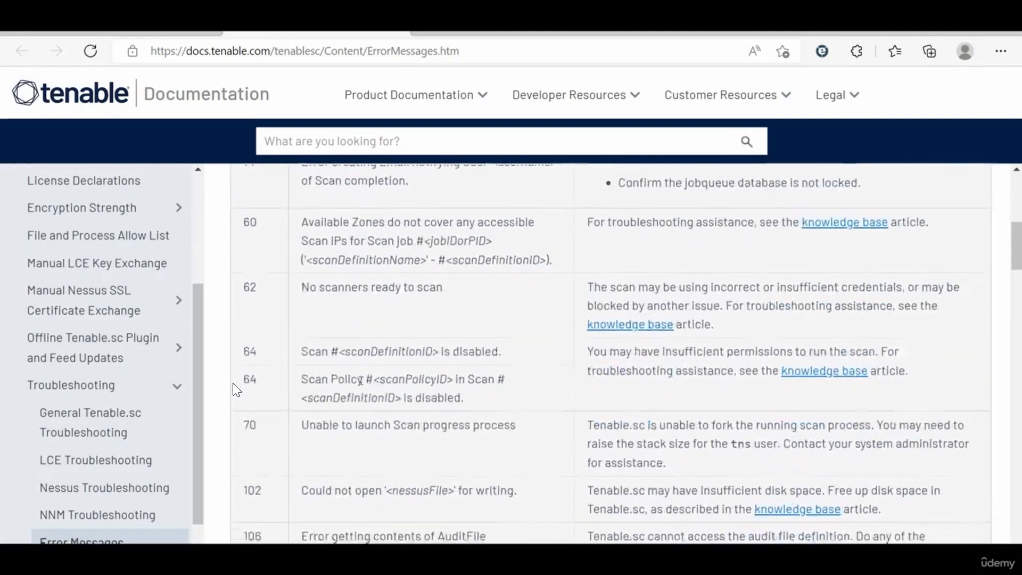
scroll(336, 422, down, 10)
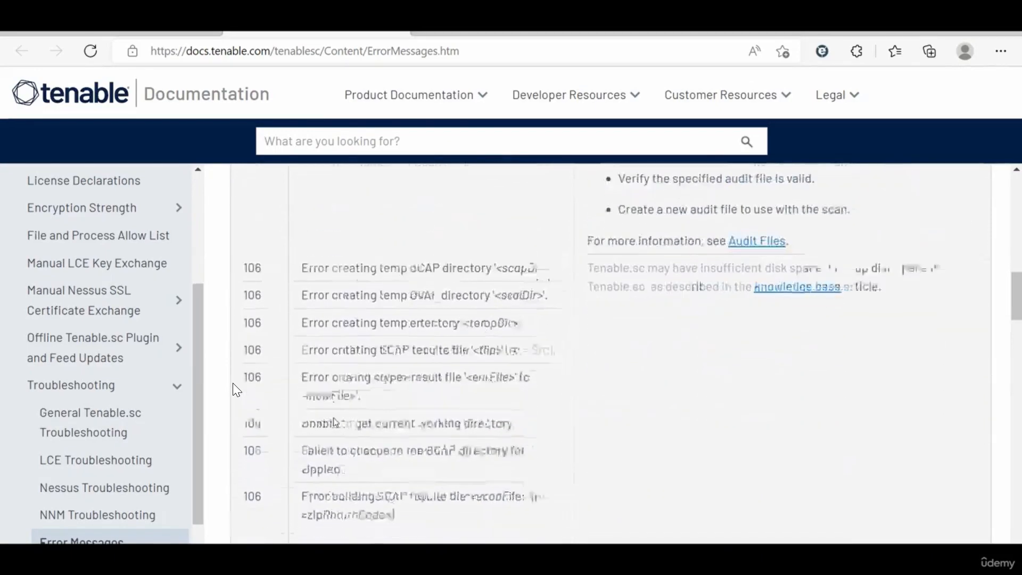
scroll(237, 390, down, 4)
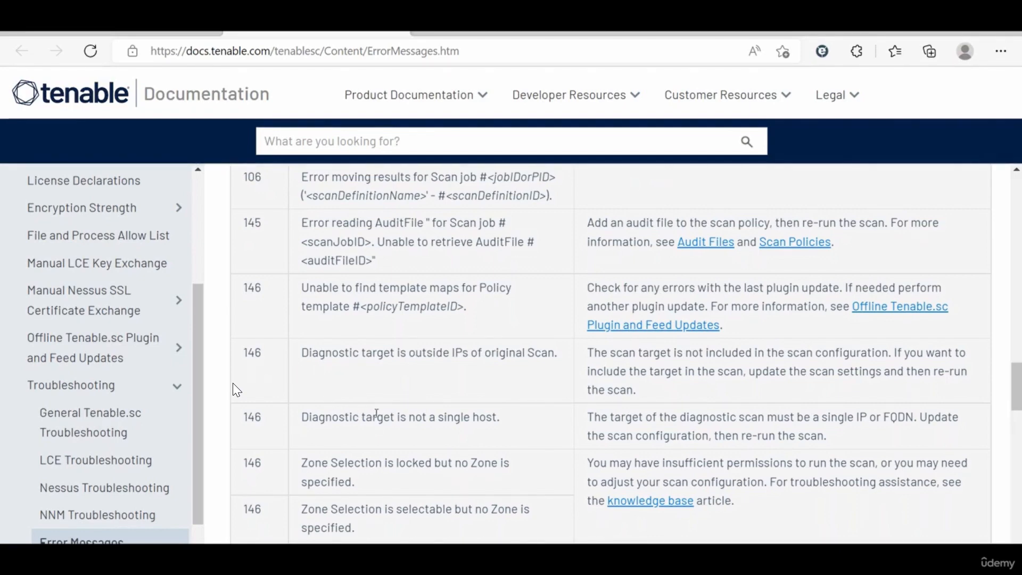
scroll(377, 413, down, 1)
scroll(377, 414, down, 1)
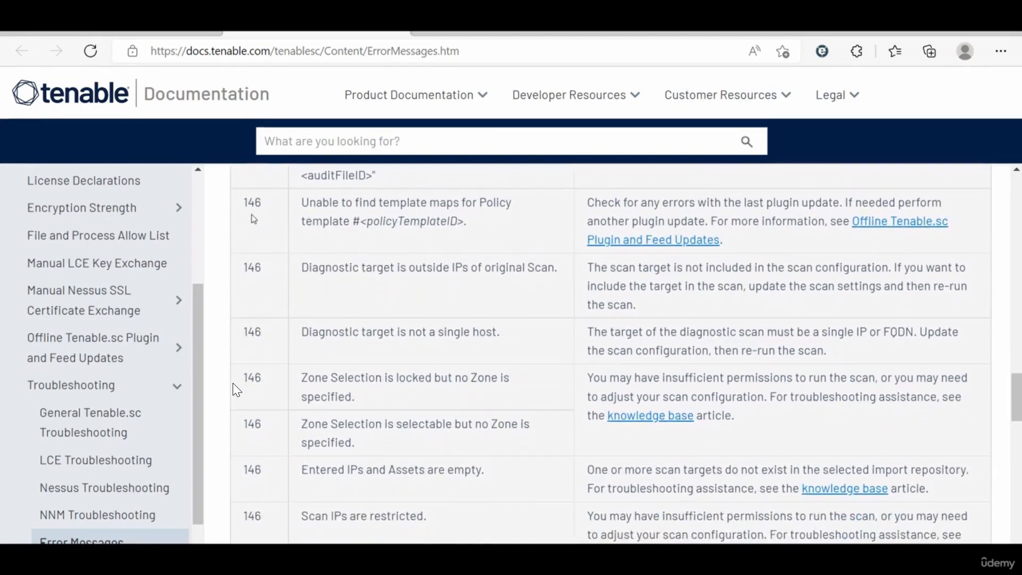
scroll(363, 332, down, 3)
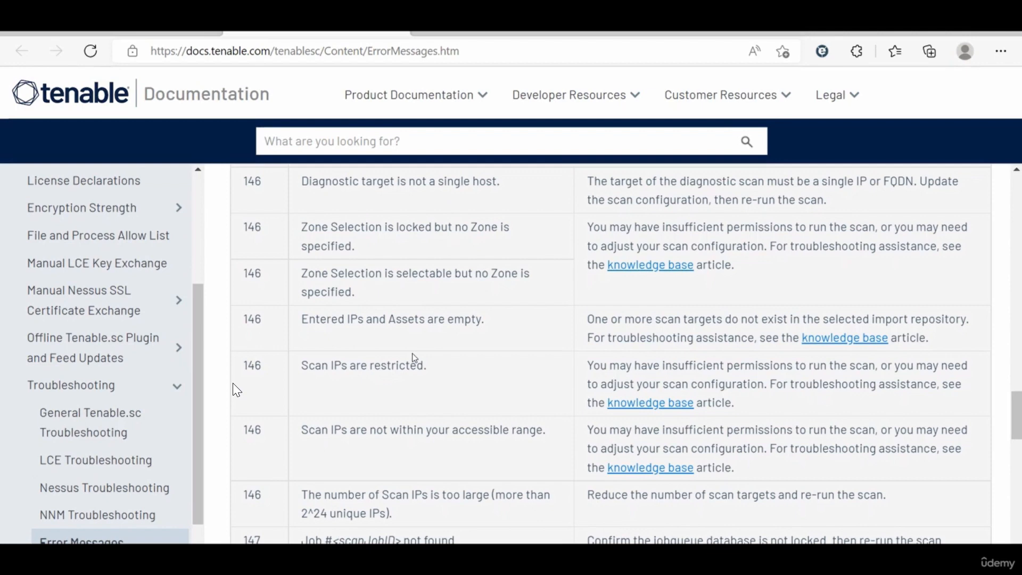
scroll(414, 358, down, 1)
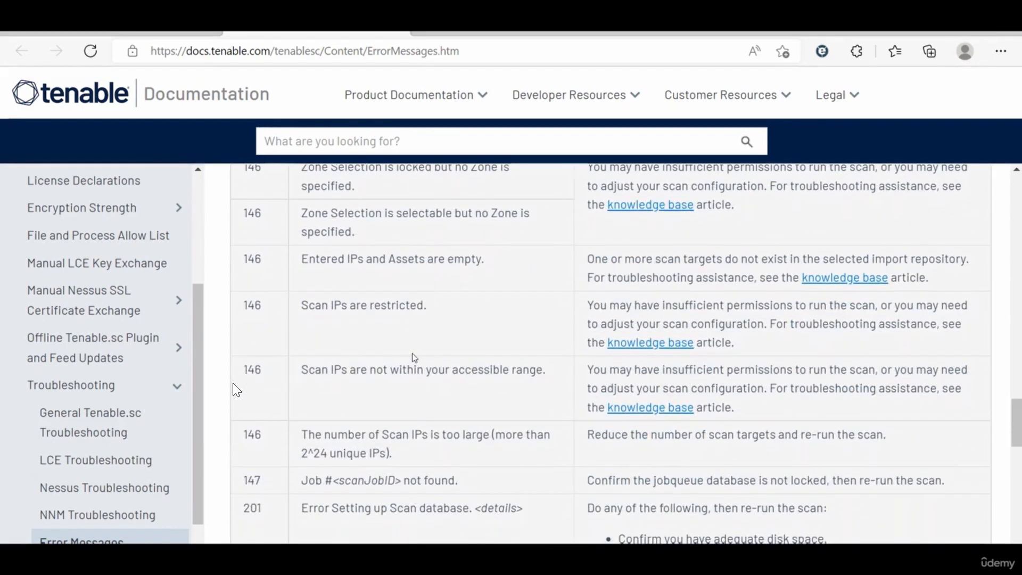
scroll(414, 358, up, 1)
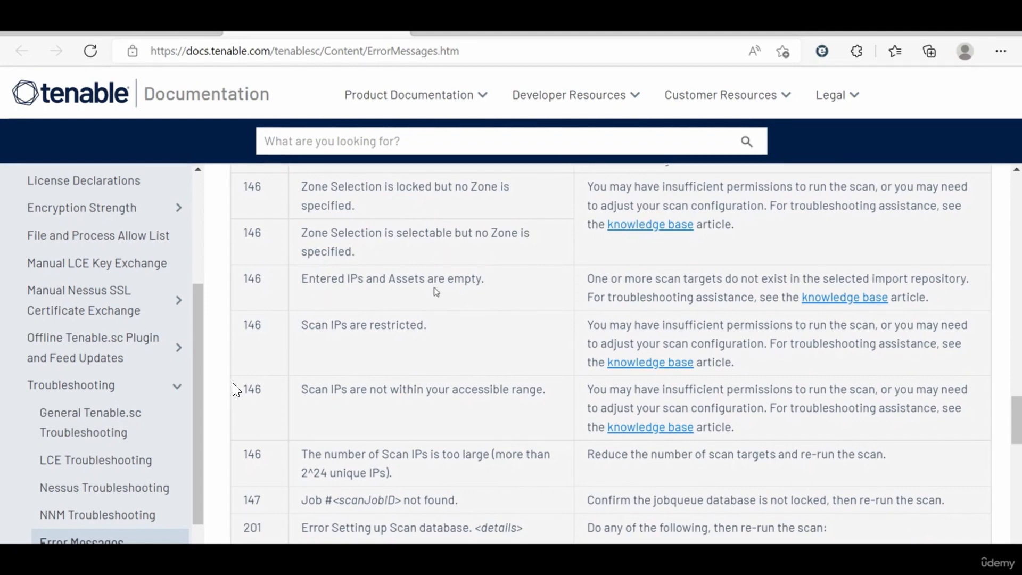
scroll(434, 289, up, 2)
scroll(234, 389, up, 3)
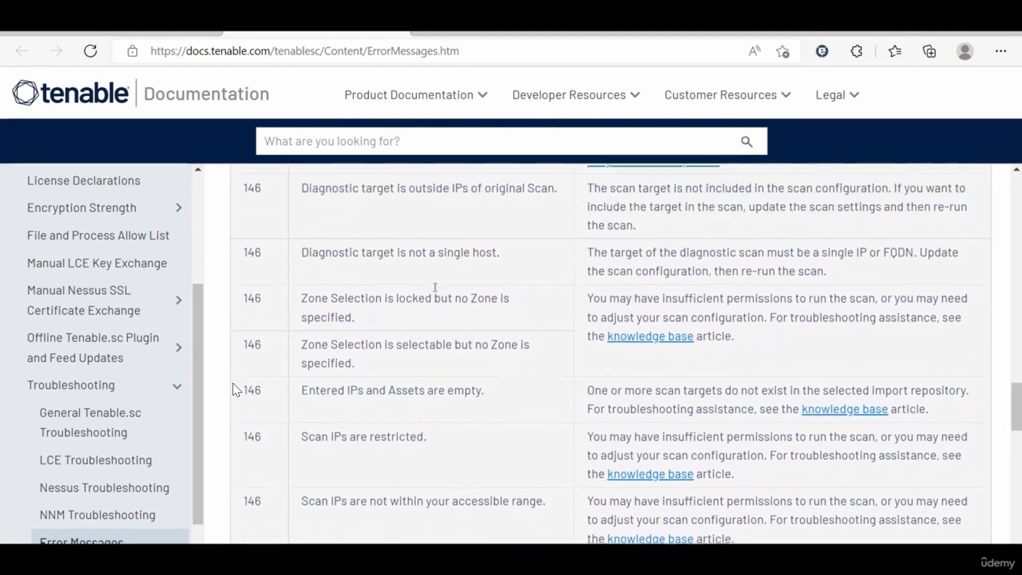
Step: Return to tenable.sc, open the settings of Nessus scanner 192.168.1.201, and close them without changes
click(180, 36)
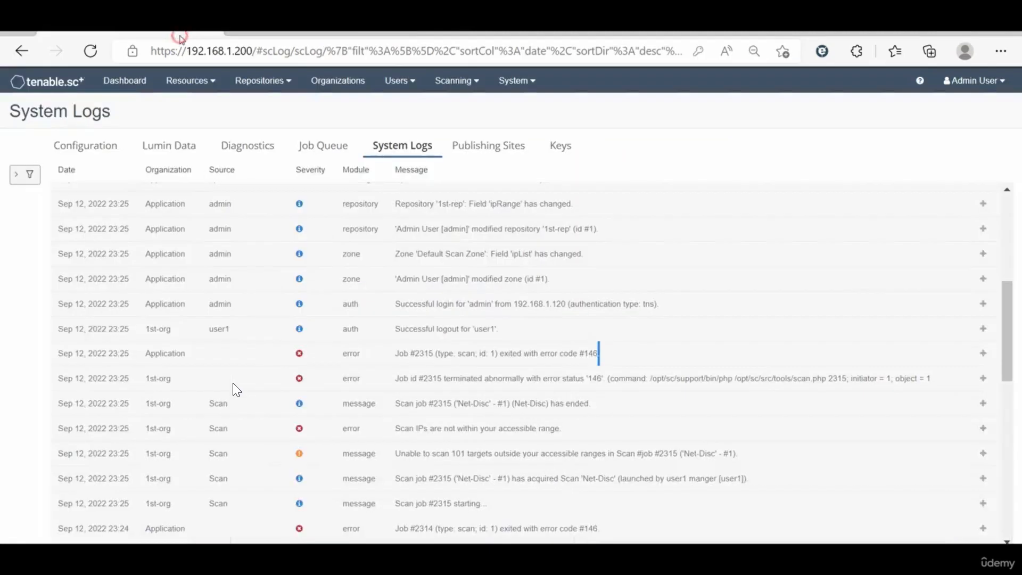
click(203, 84)
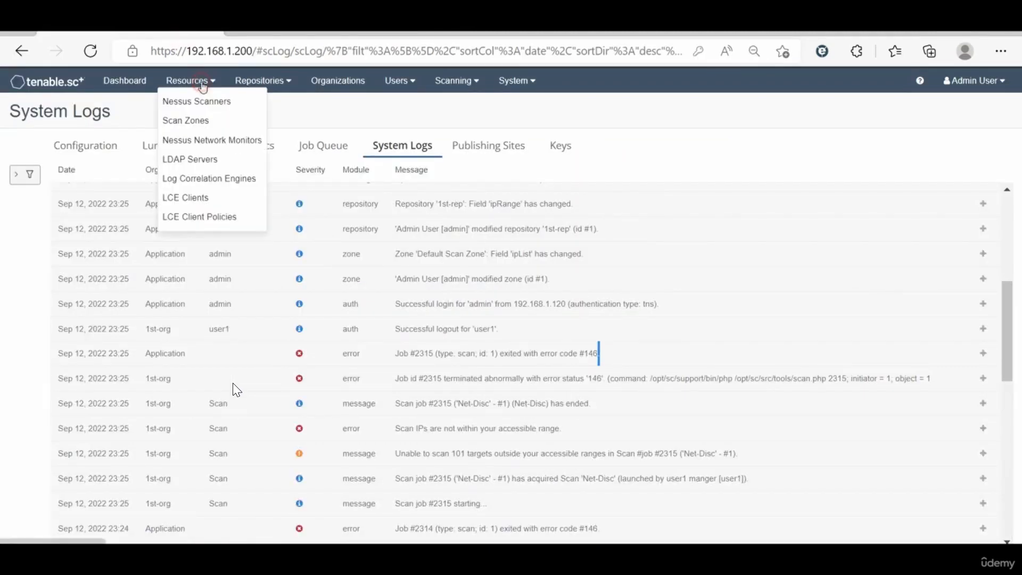
click(207, 100)
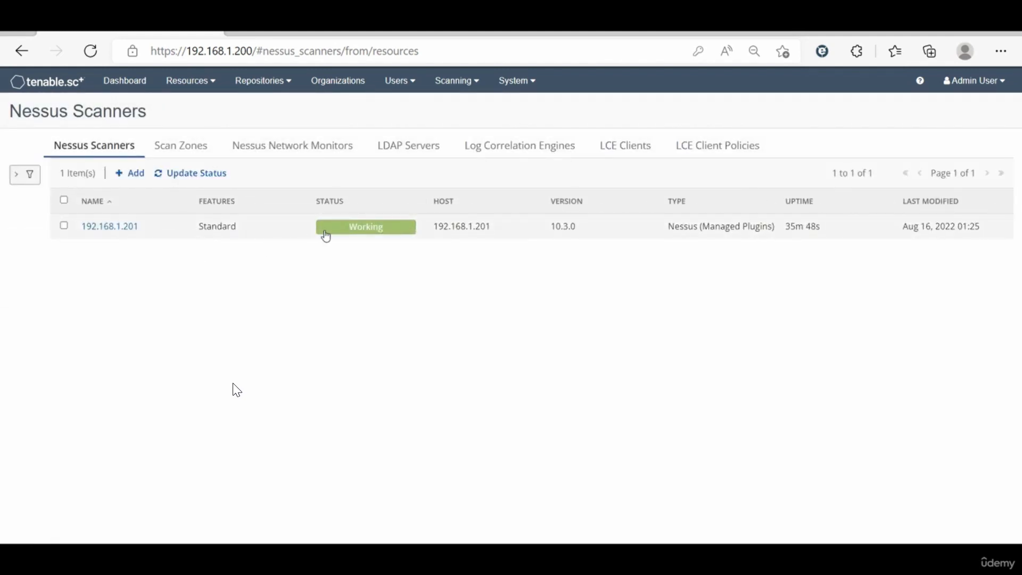
click(155, 237)
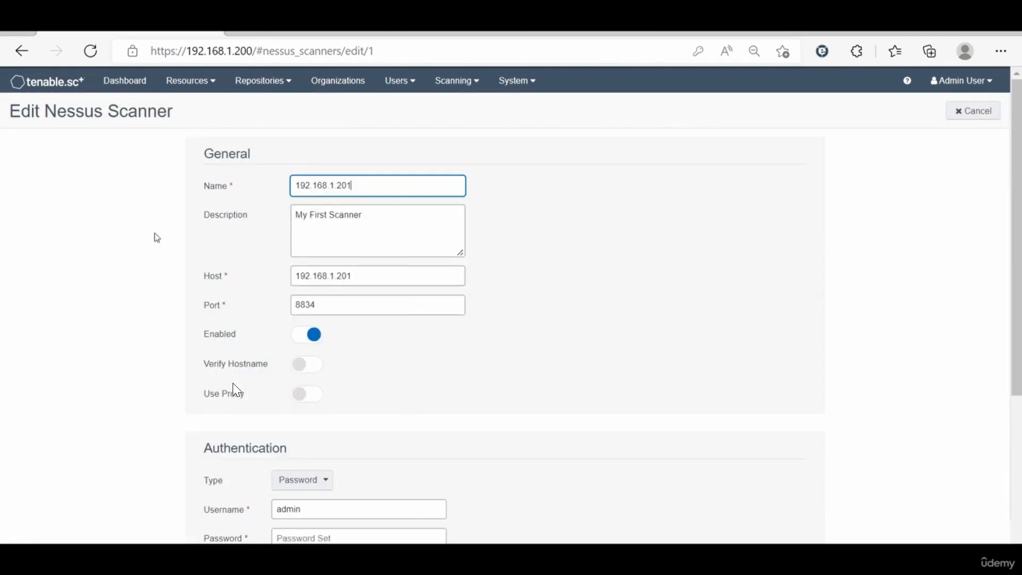
click(983, 108)
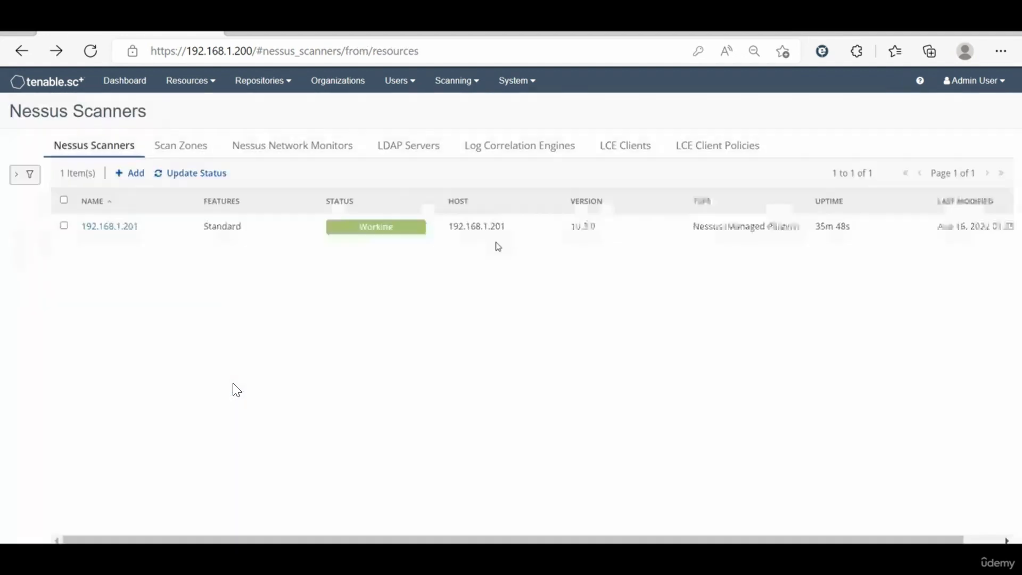
Step: Select the 192.168.1.201 scanner in the list and review the additional actions available for it
click(64, 227)
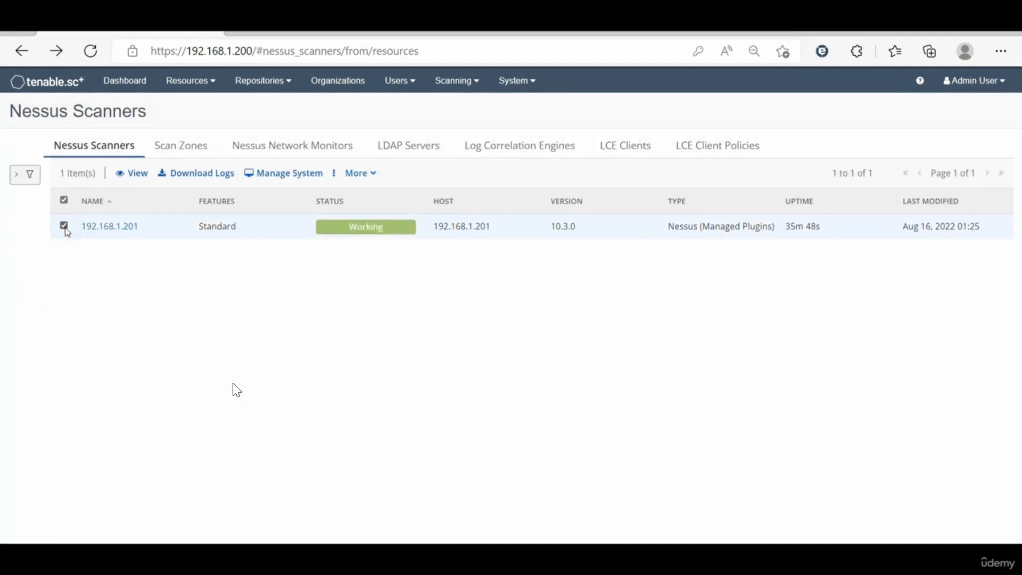
click(359, 173)
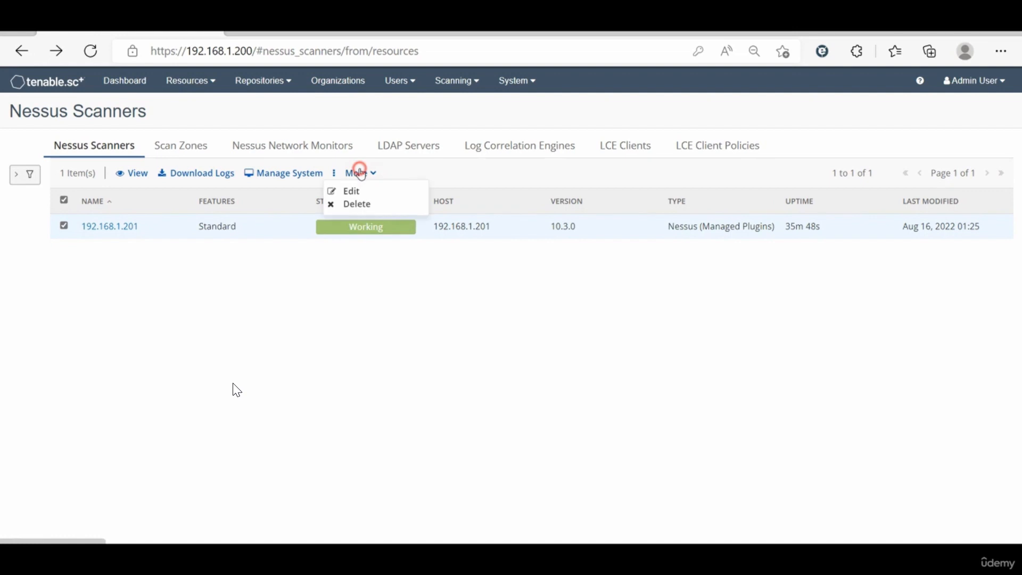
click(395, 339)
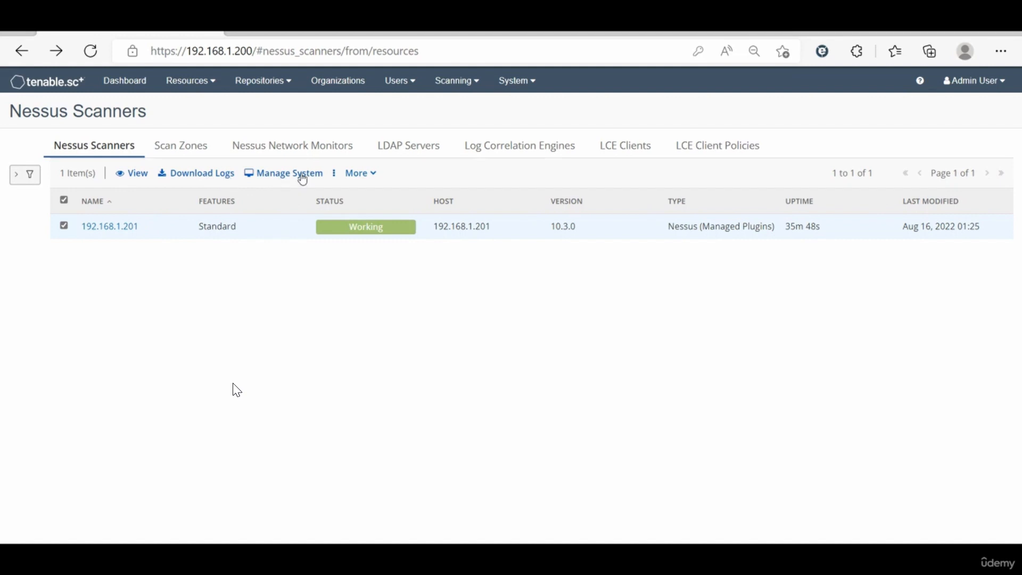
click(352, 173)
click(262, 279)
Step: Open the list of scan zones
click(208, 81)
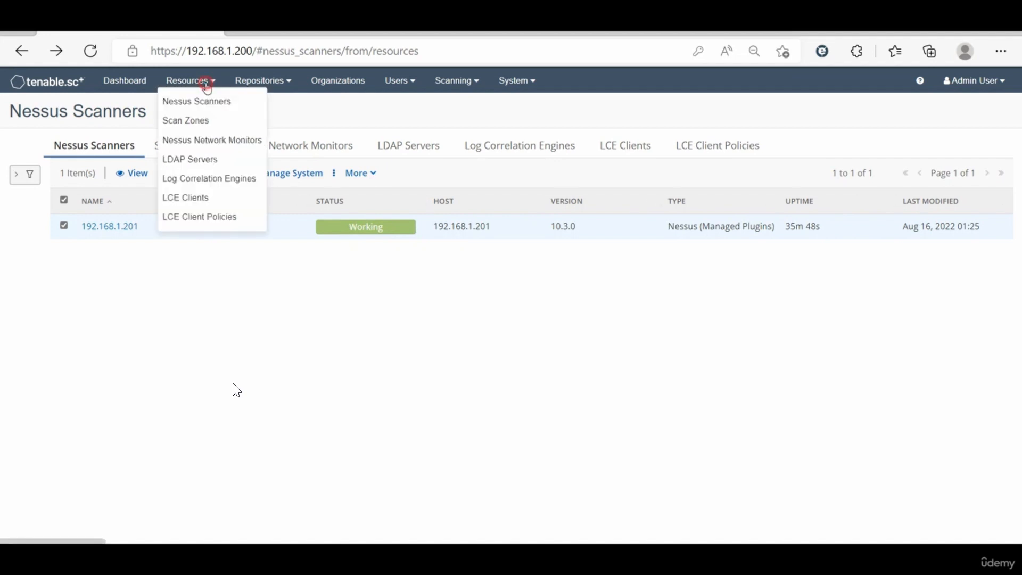
click(204, 121)
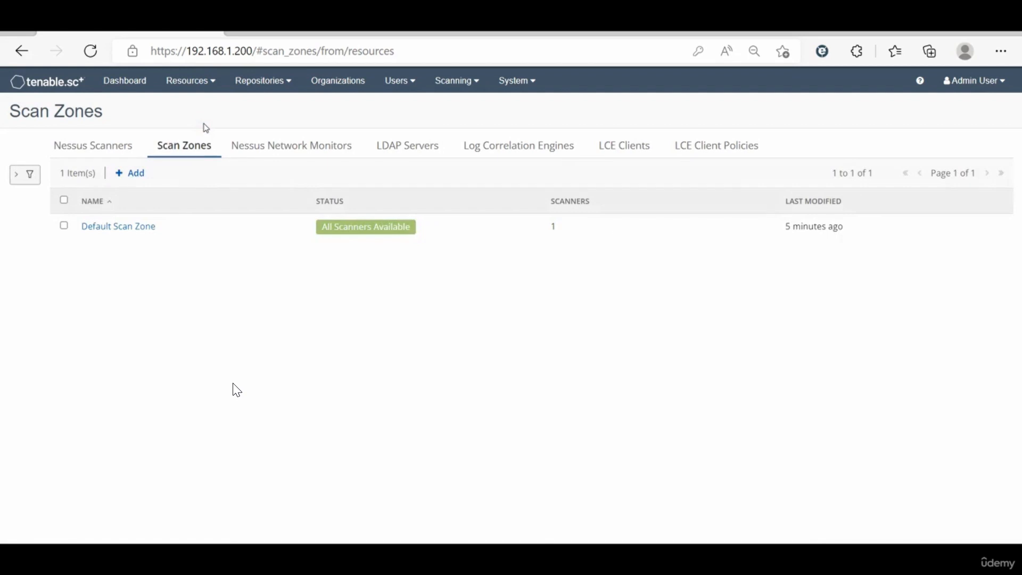
Step: Open the Default Scan Zone, check its 0.0.0.0/0 range and assigned scanner, and submit the zone
click(165, 237)
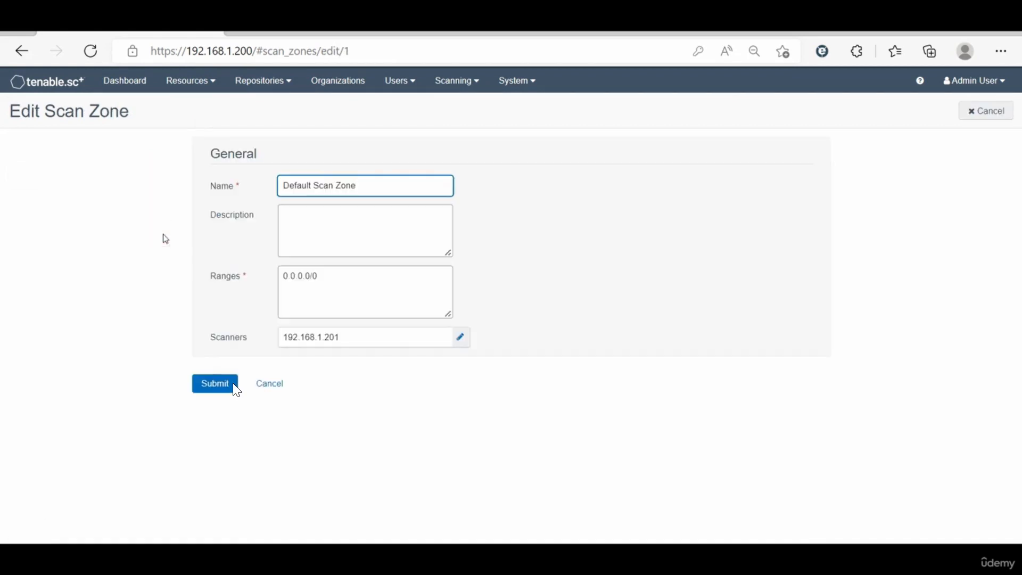
click(334, 280)
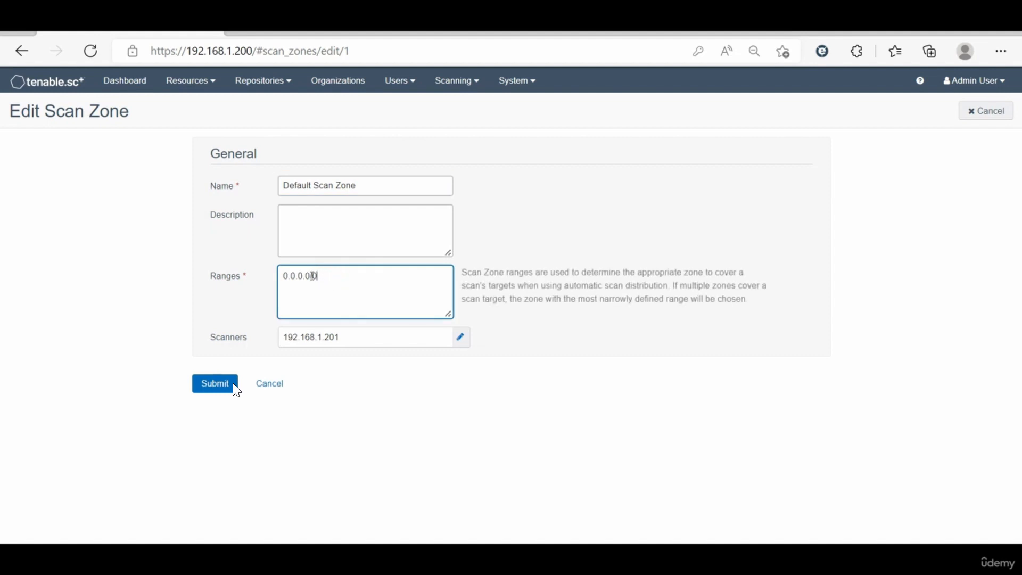
drag(311, 276, 320, 276)
click(318, 279)
click(234, 388)
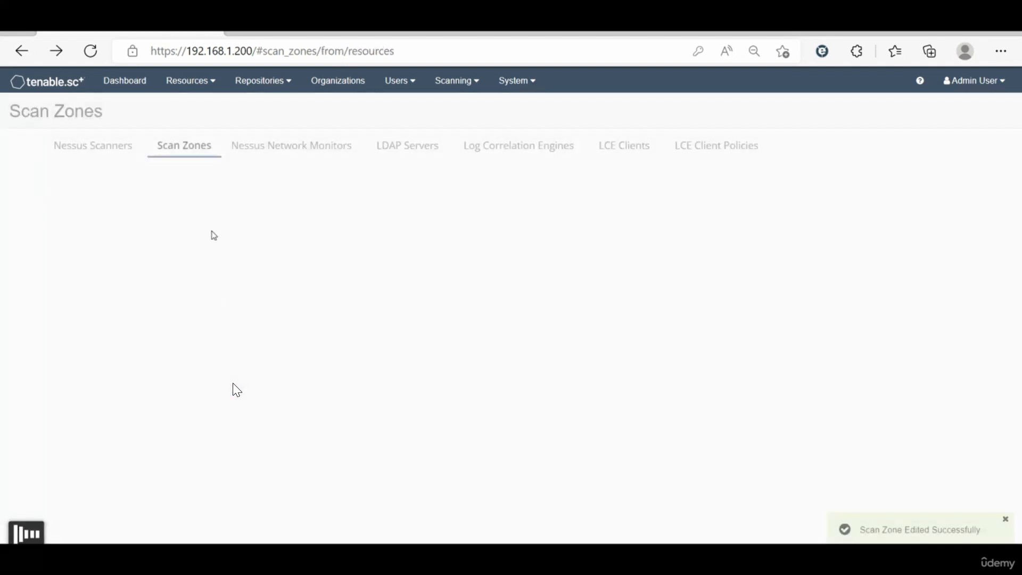
Step: Open the 1st-rep repository, review its IP ranges, advanced settings and data lifetimes, and close it without changes
click(289, 87)
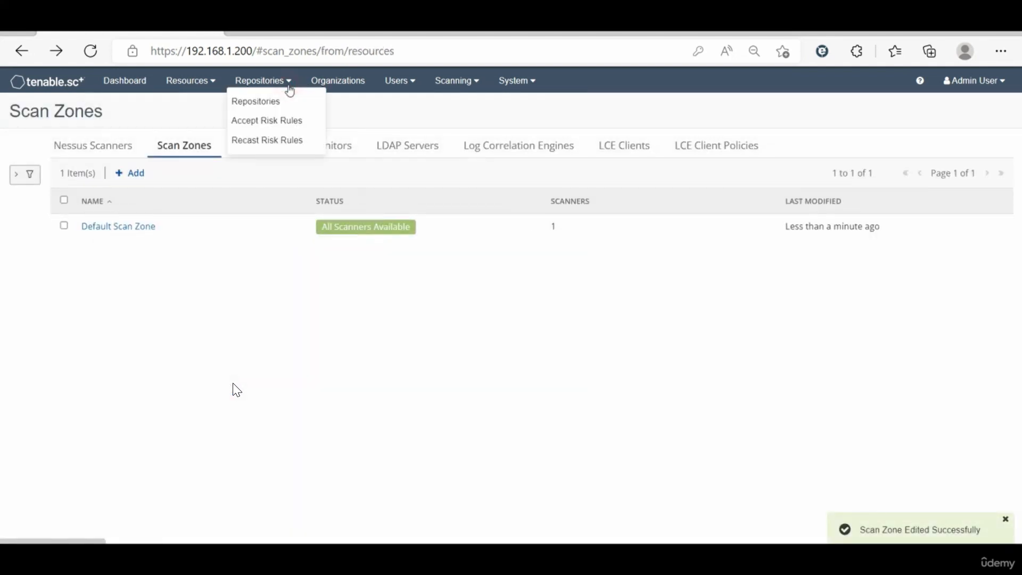
click(288, 101)
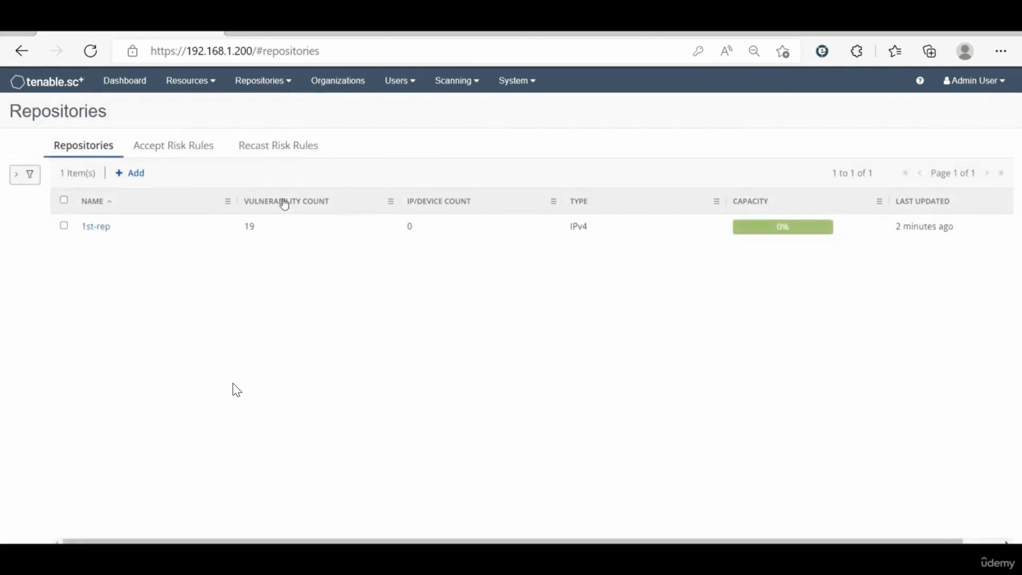
click(160, 224)
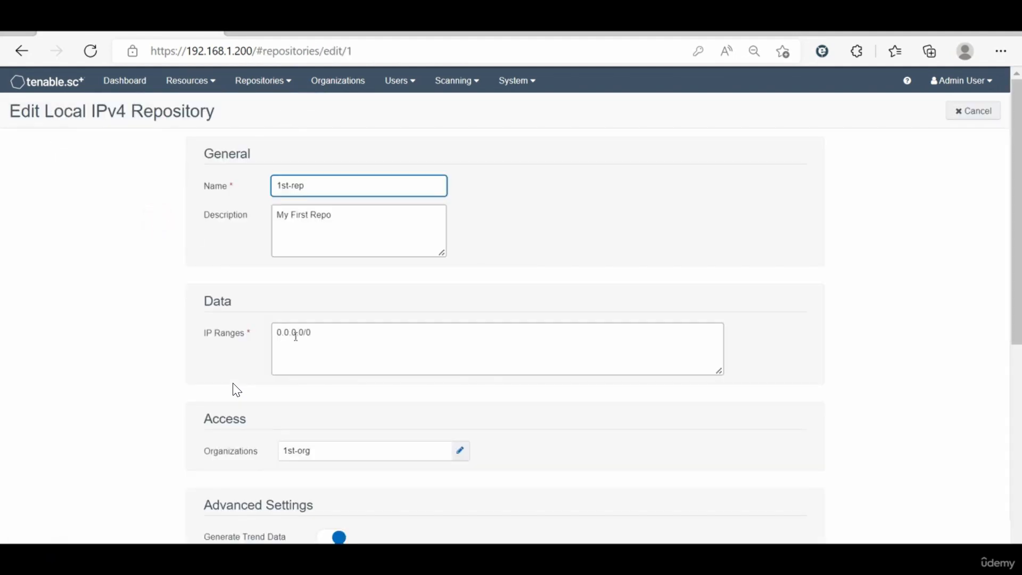
drag(320, 338, 256, 342)
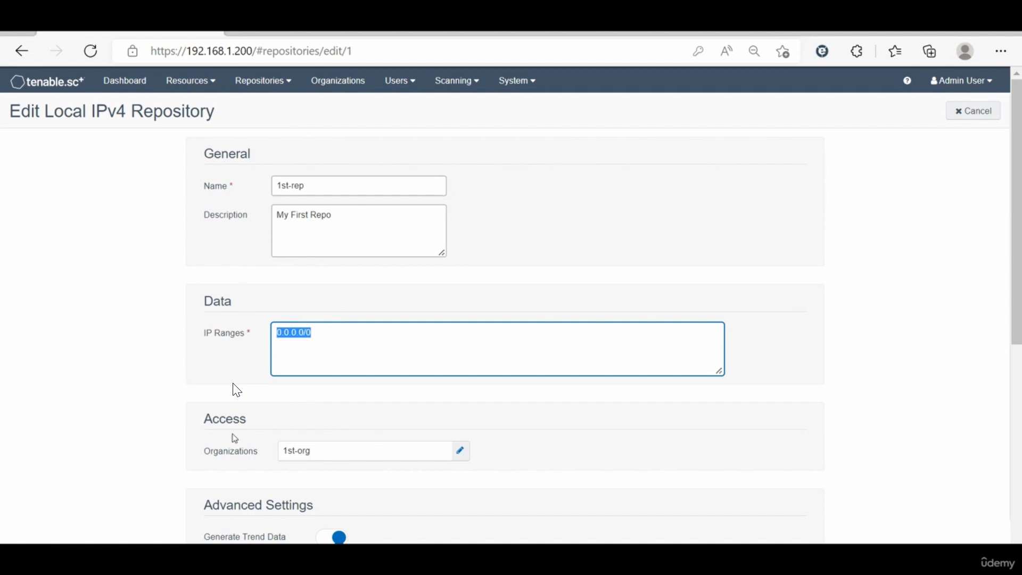
scroll(255, 432, down, 1)
scroll(236, 390, down, 5)
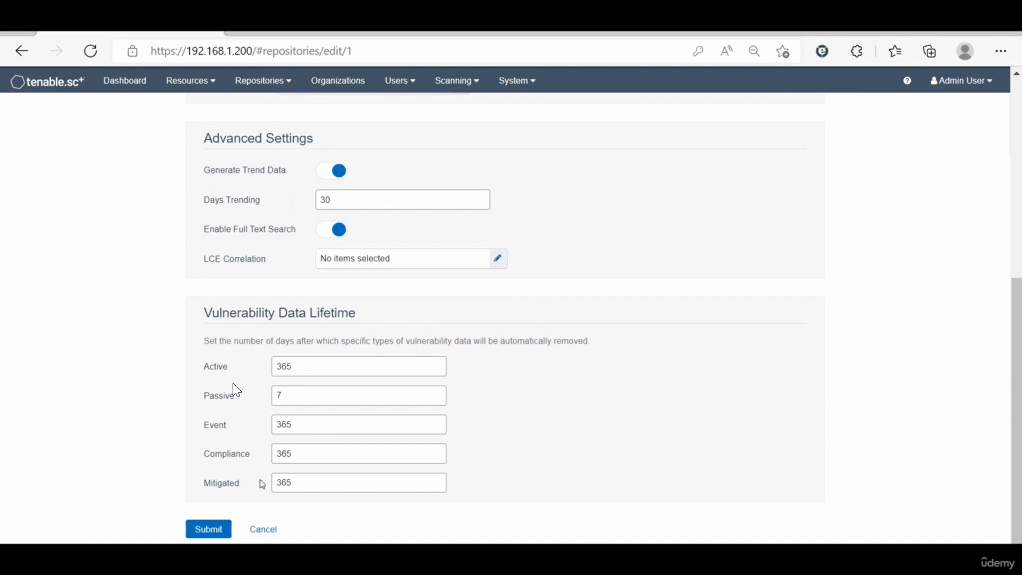
click(262, 530)
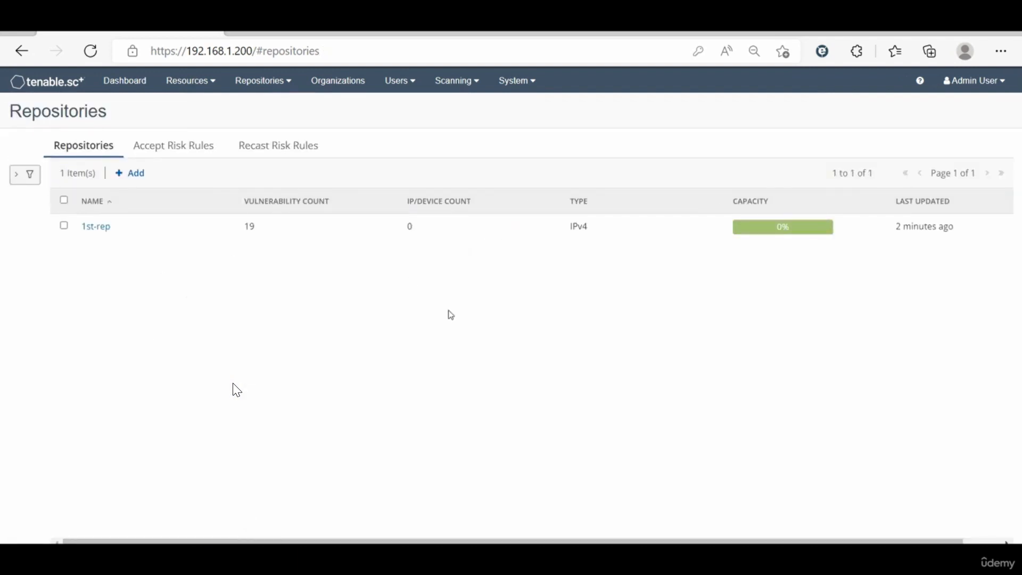
Step: Log out of the admin account and sign in as user1 with the account password
click(983, 84)
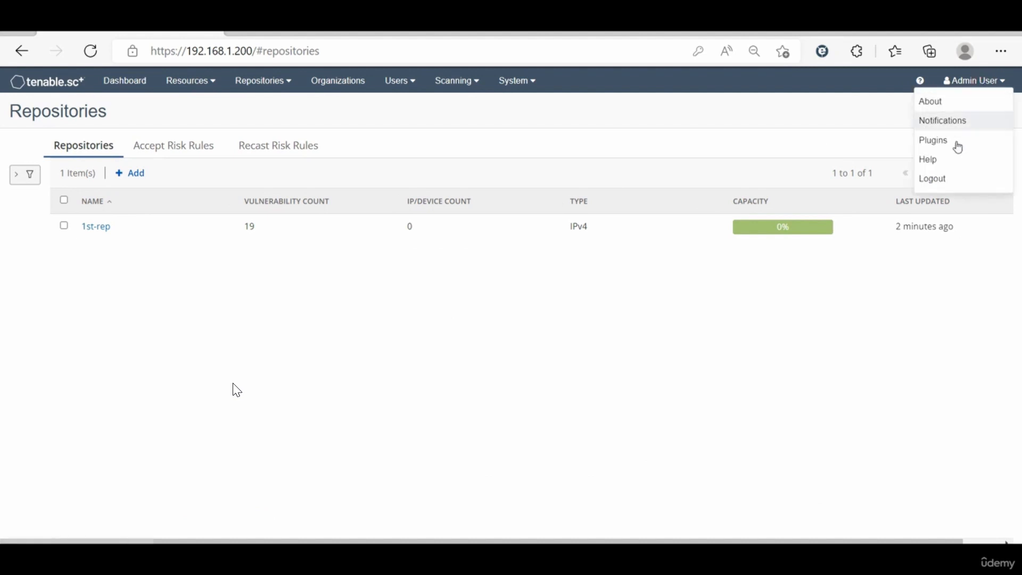
click(952, 177)
click(474, 239)
double_click(474, 239)
text(user1)
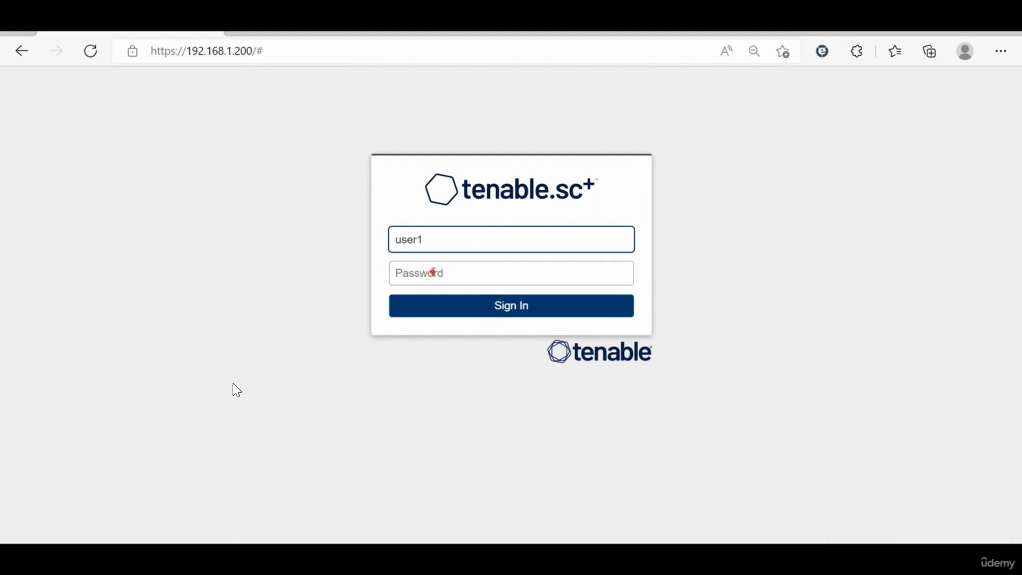
click(434, 272)
text(*)
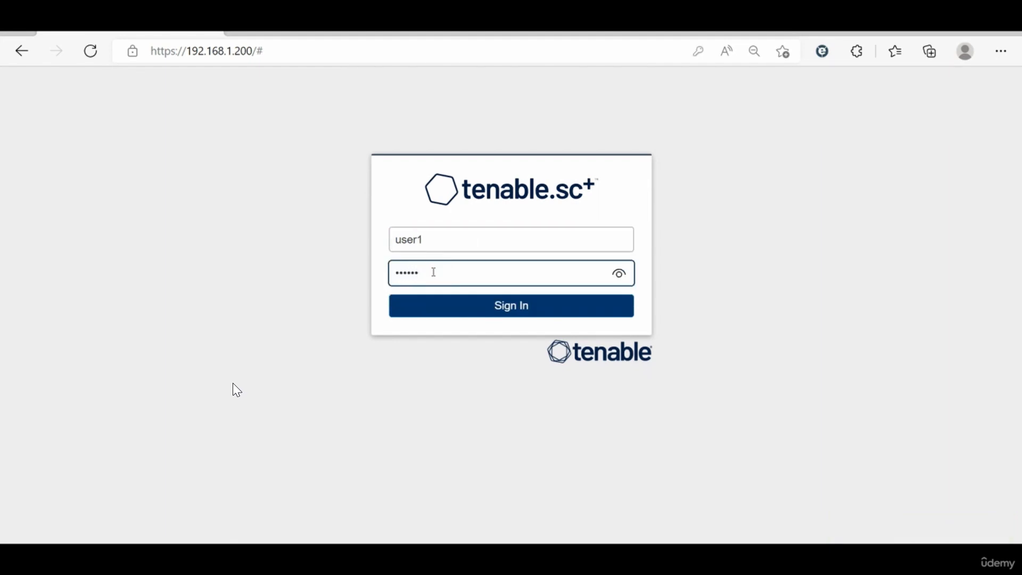
key(BackSpace)
key(BackSpace)
key(BackSpace)
key(BackSpace)
text(*)
click(470, 309)
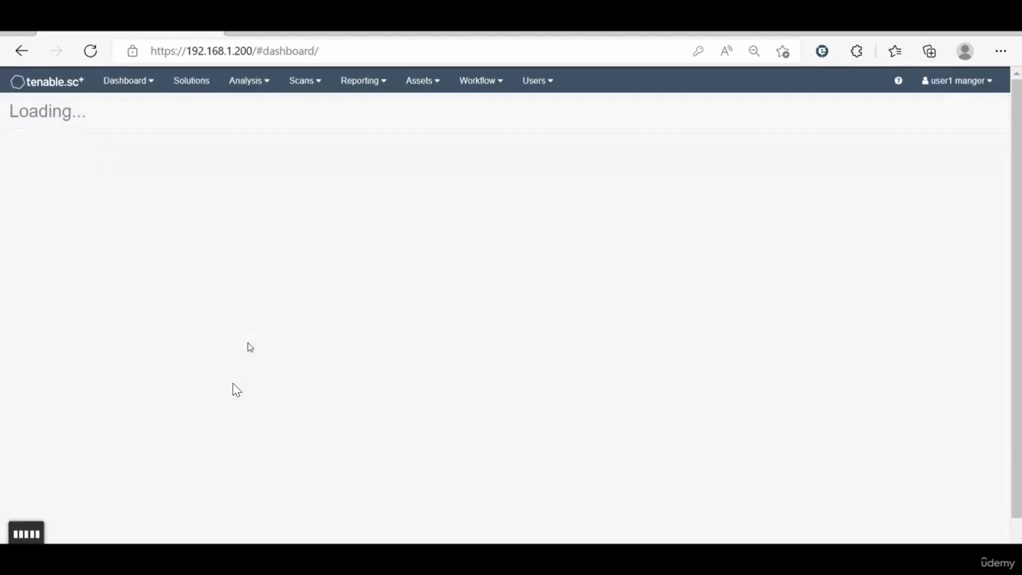
Step: Delete the Net-Disc scan result with Error status from the scan results
click(315, 84)
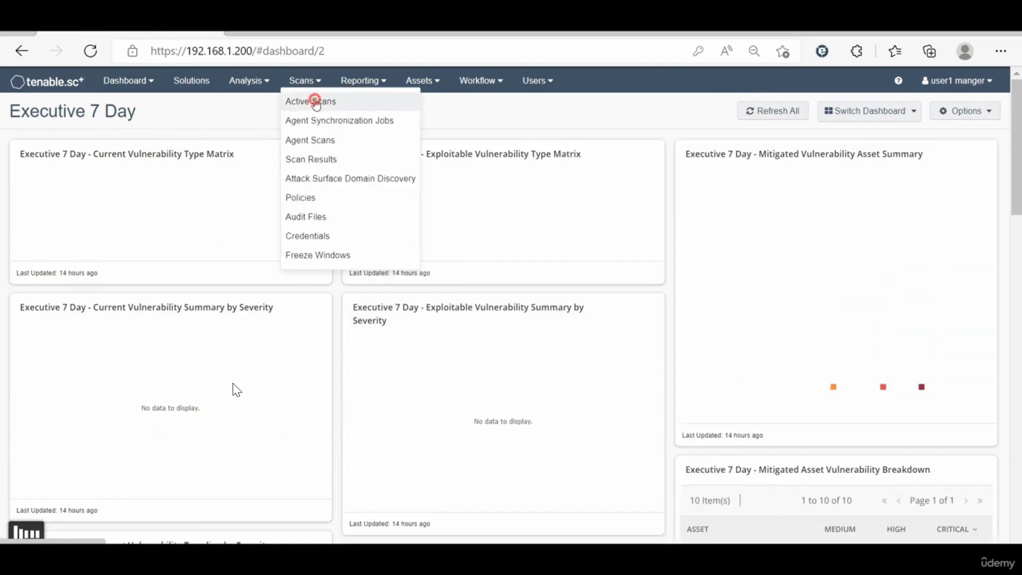
click(315, 101)
click(384, 149)
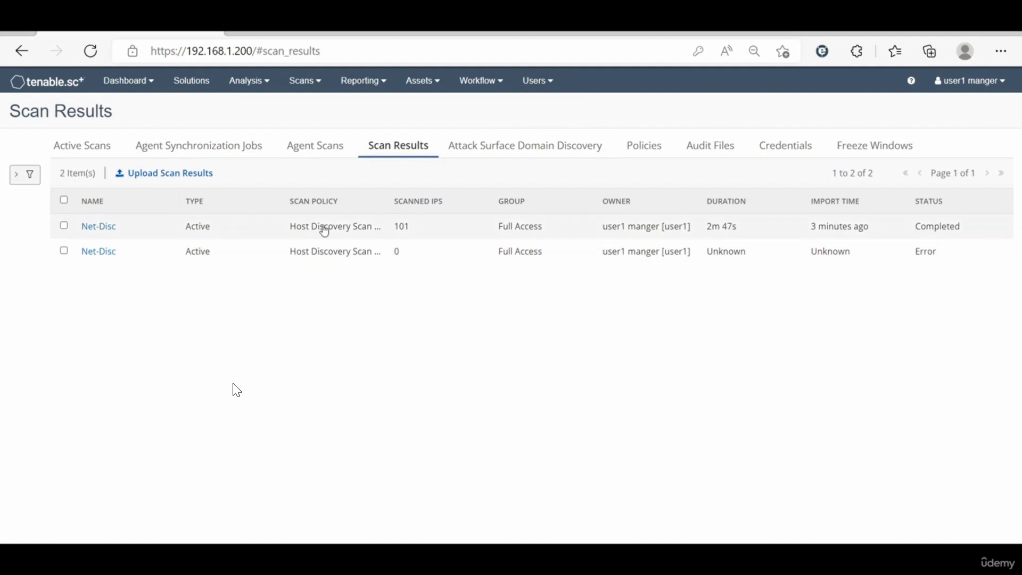
click(64, 250)
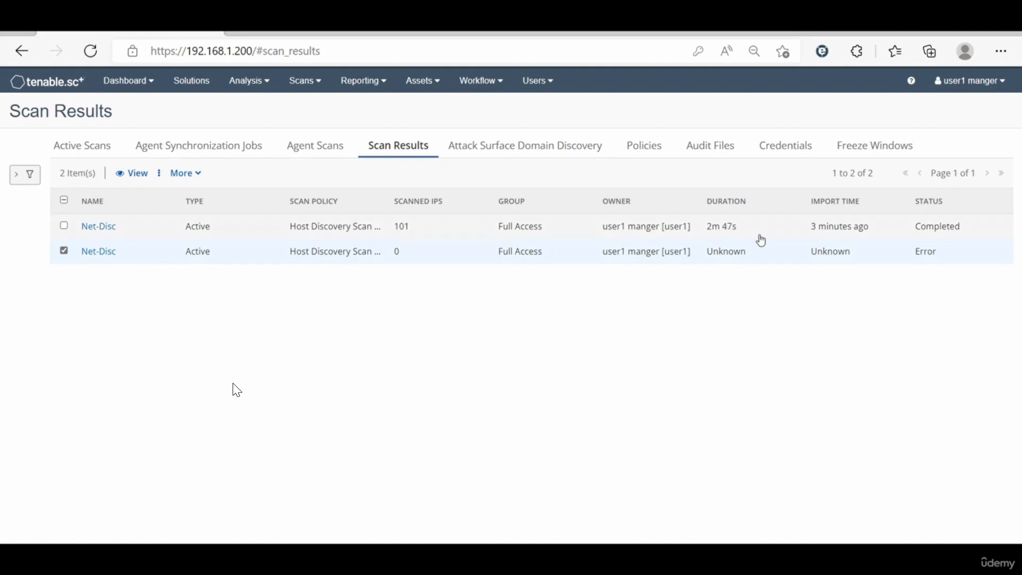
click(186, 167)
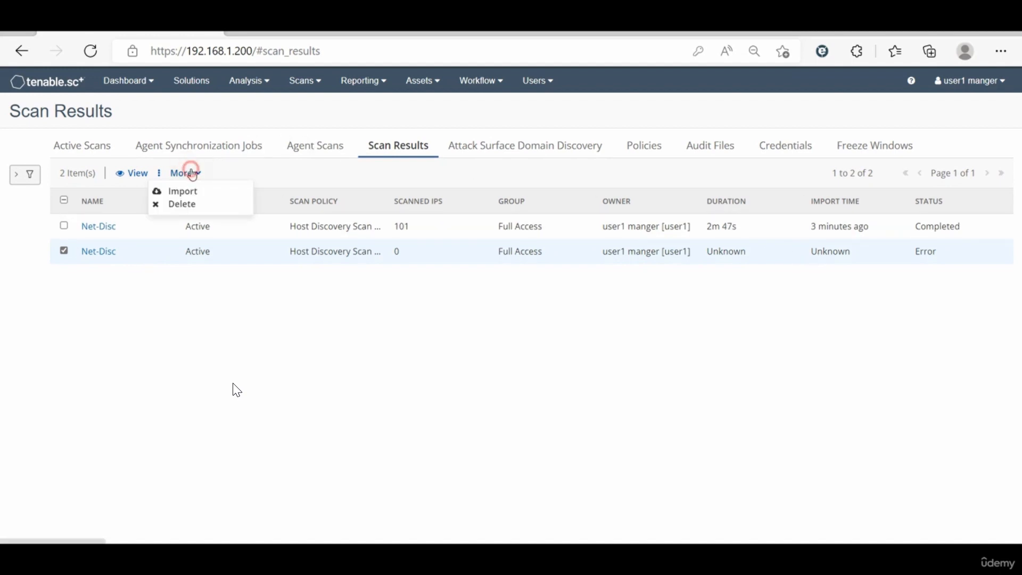
click(195, 207)
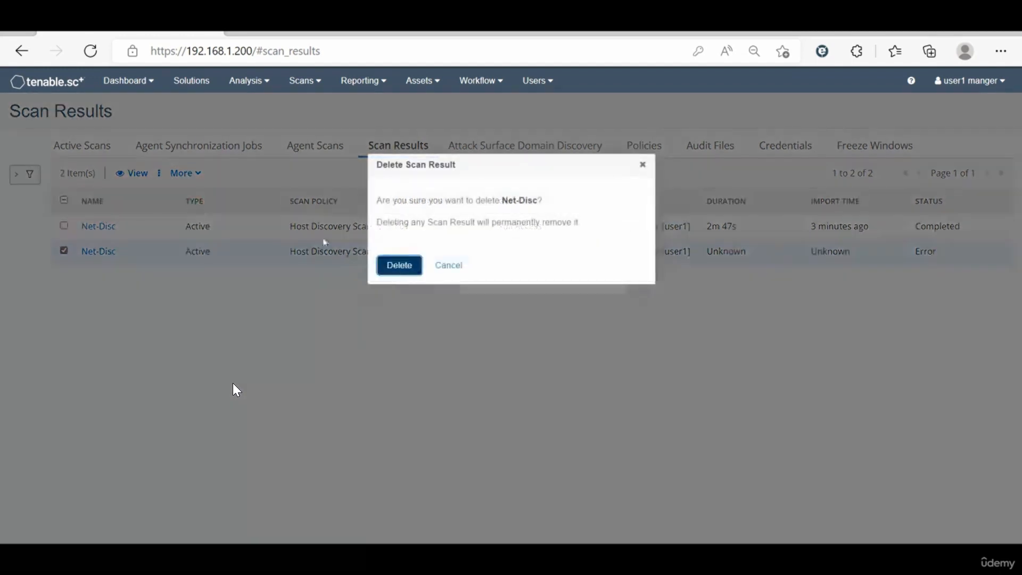
click(397, 265)
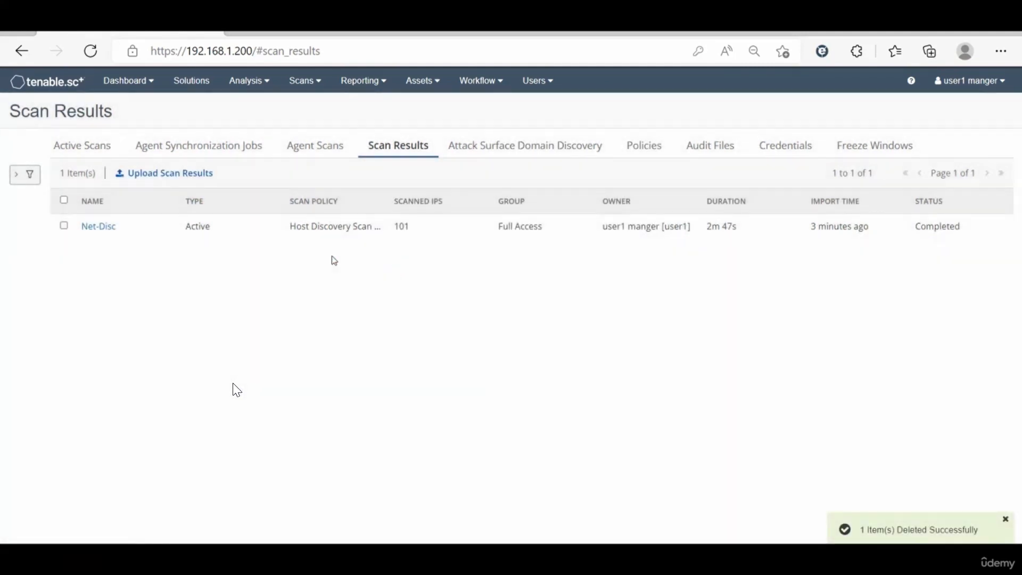
Step: Open the completed Net-Disc scan result and display its findings as an IP Summary to check the discovered hosts
click(266, 236)
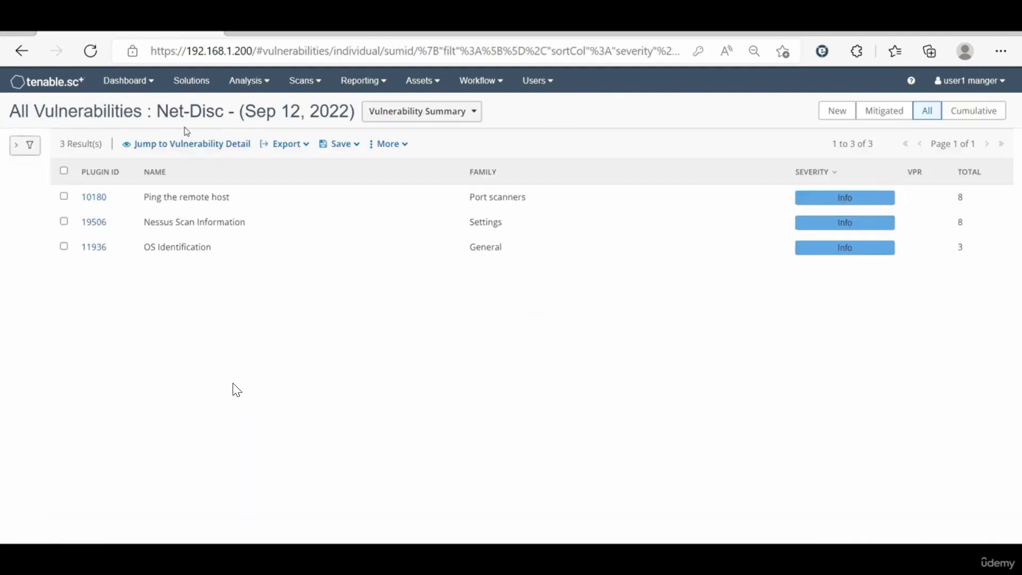
click(258, 81)
click(328, 303)
click(427, 114)
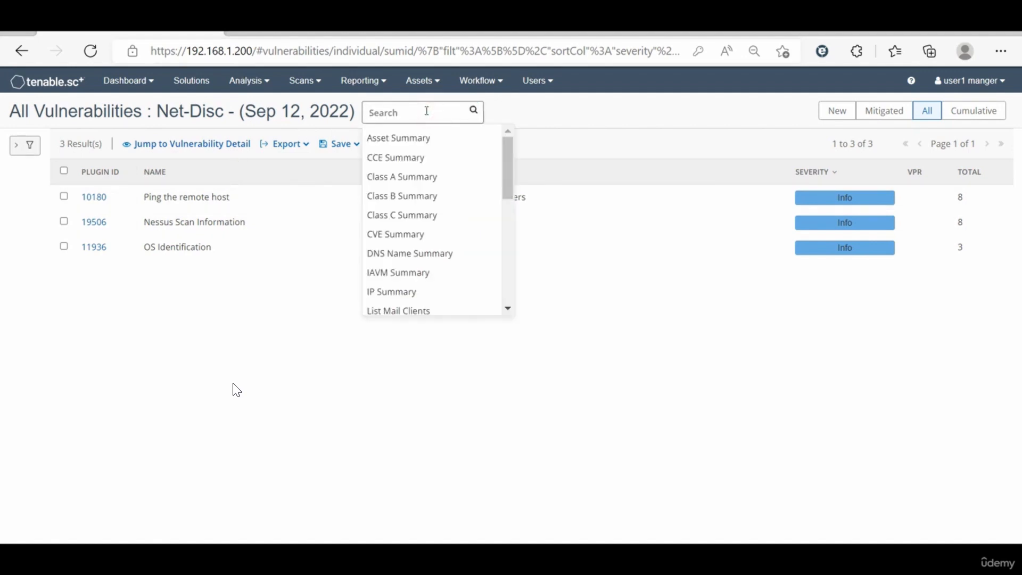
click(440, 296)
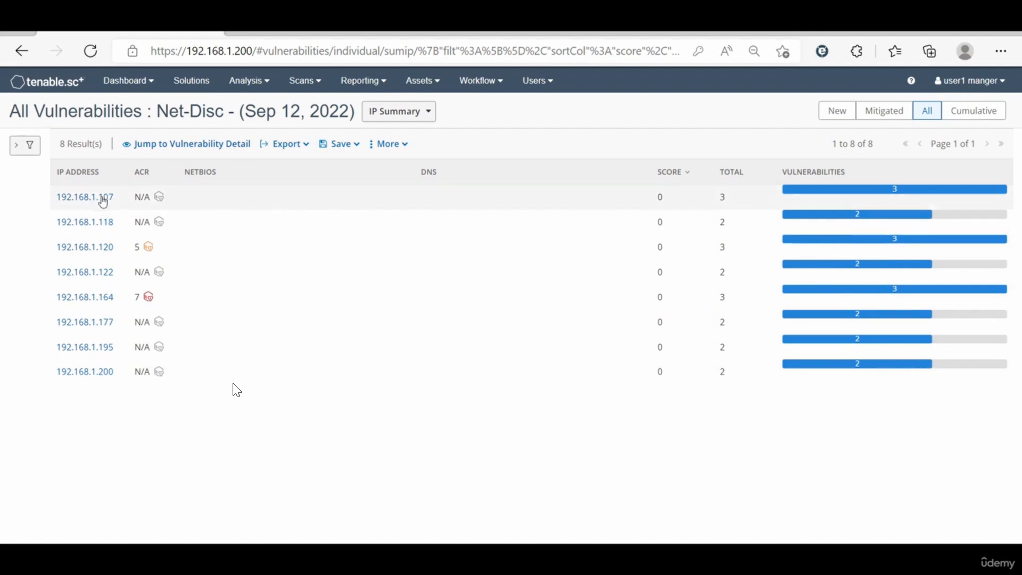
double_click(74, 145)
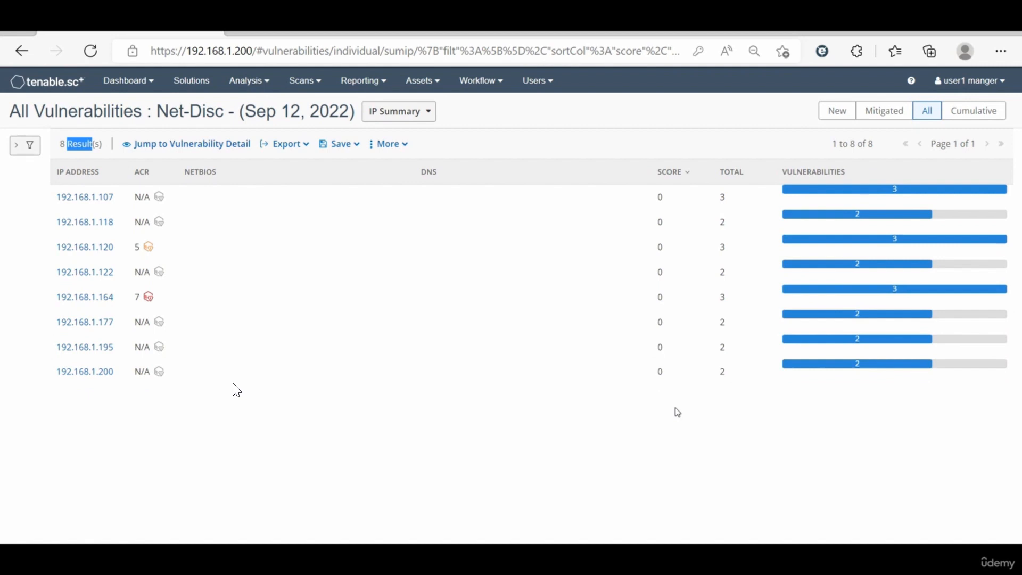
Step: Log out of the user1 account and sign in as admin with the account password
click(994, 81)
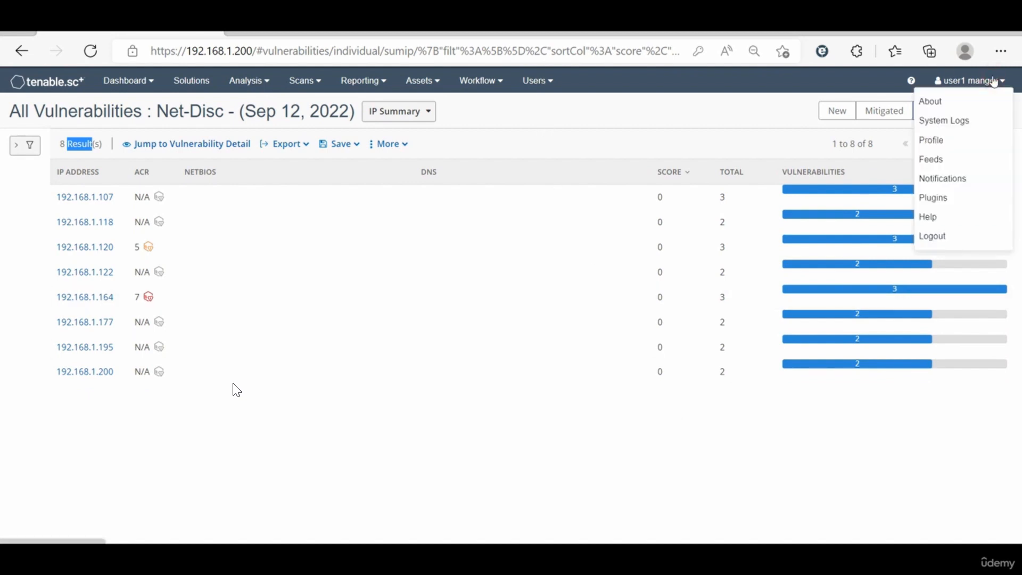
click(937, 236)
double_click(430, 233)
text(admin)
key(Tab)
text(••)
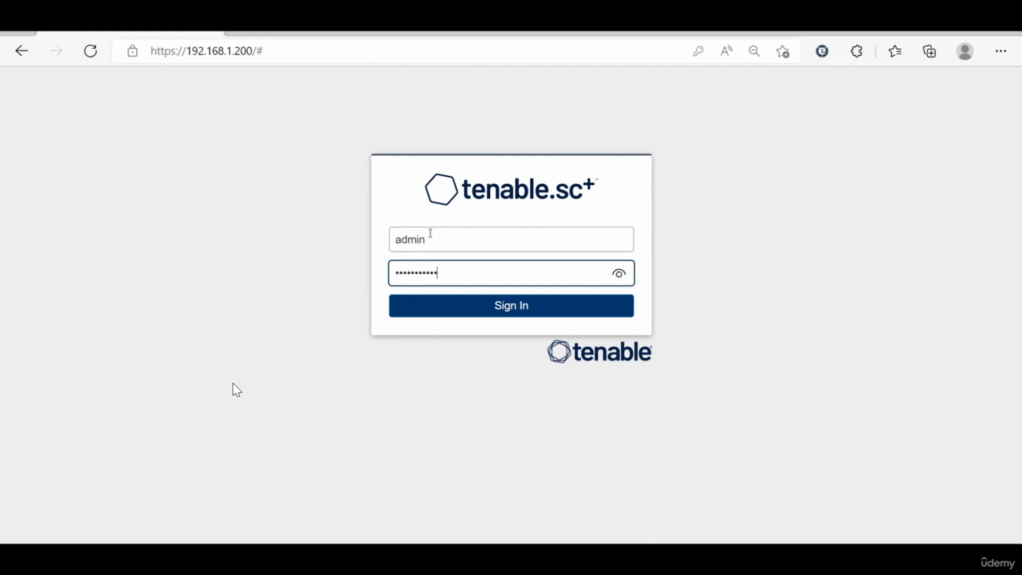
key(Return)
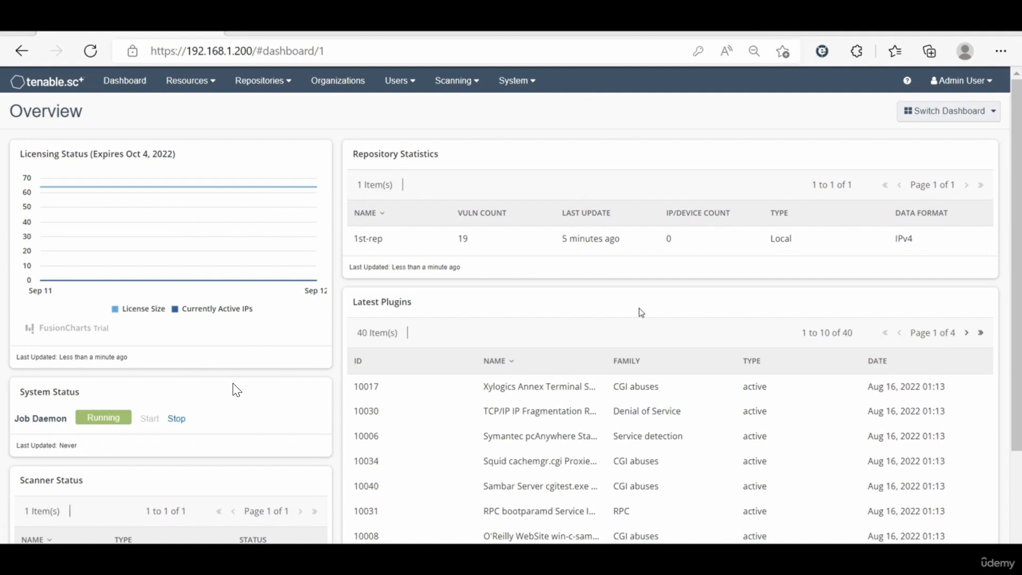
Step: Review the admin Overview dashboard's licensing status and open the system configuration
mouse_move(179, 250)
click(520, 82)
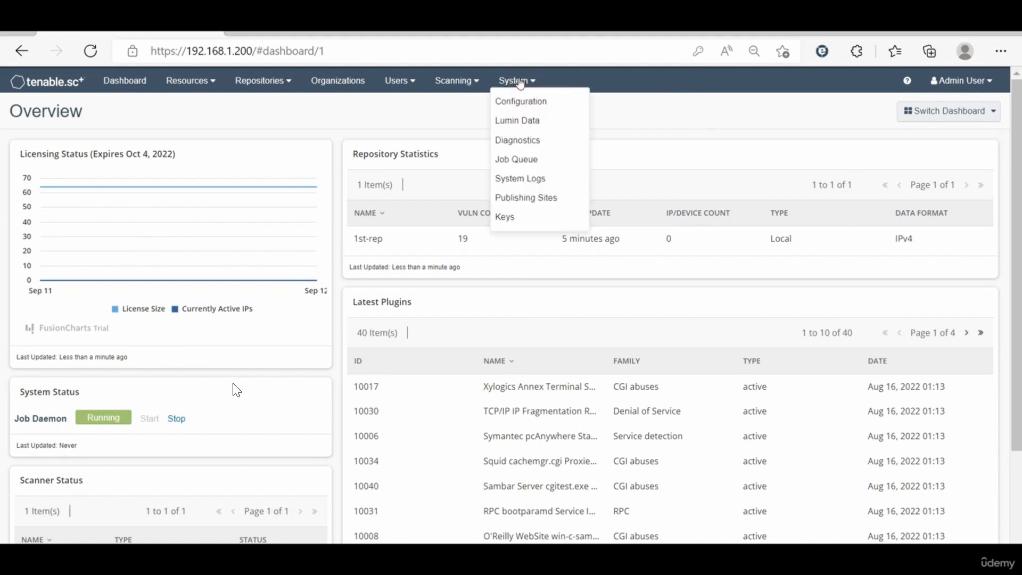
click(527, 101)
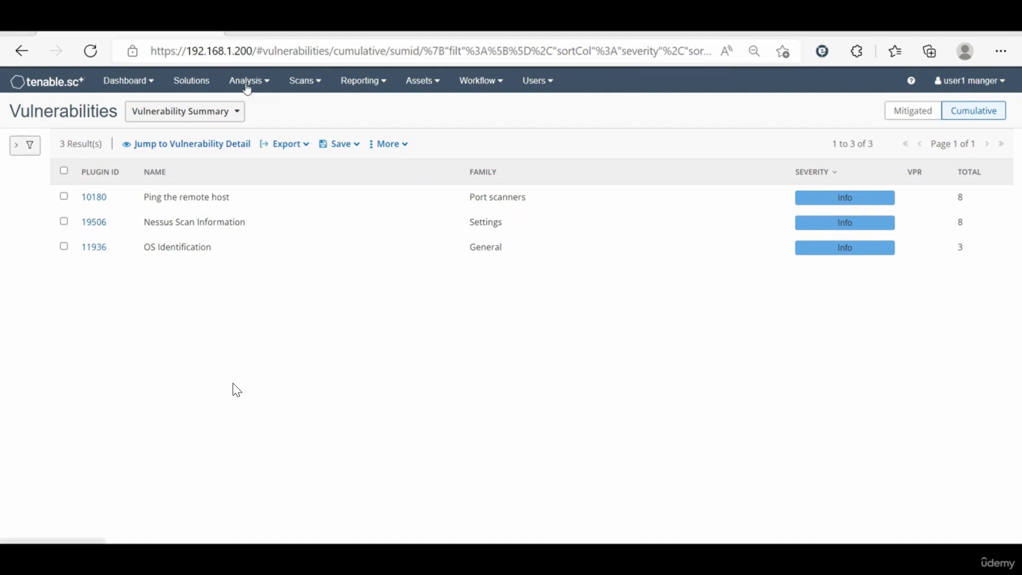
Step: Display the cumulative vulnerabilities in user1's session as an IP Summary
click(201, 113)
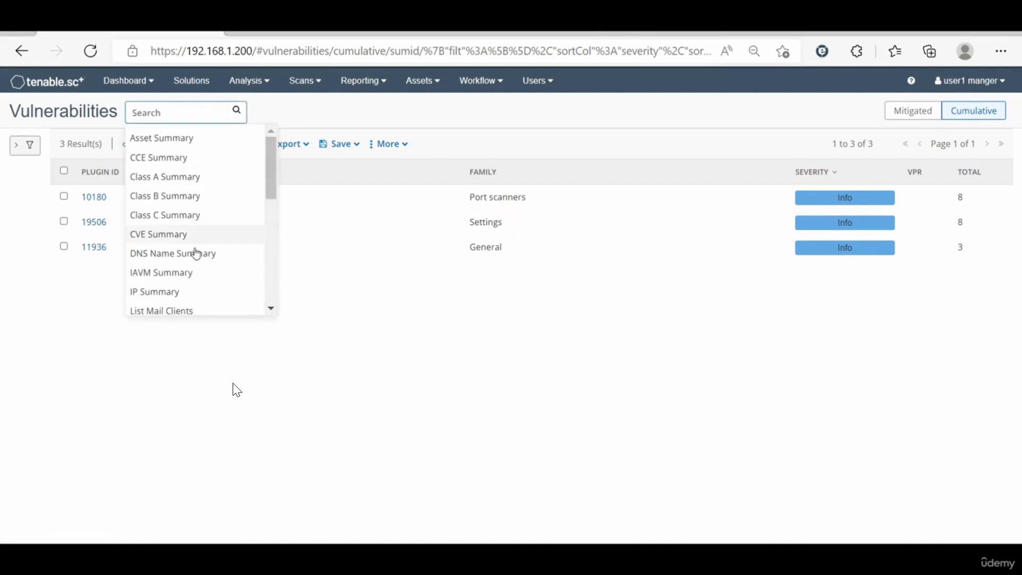
click(183, 292)
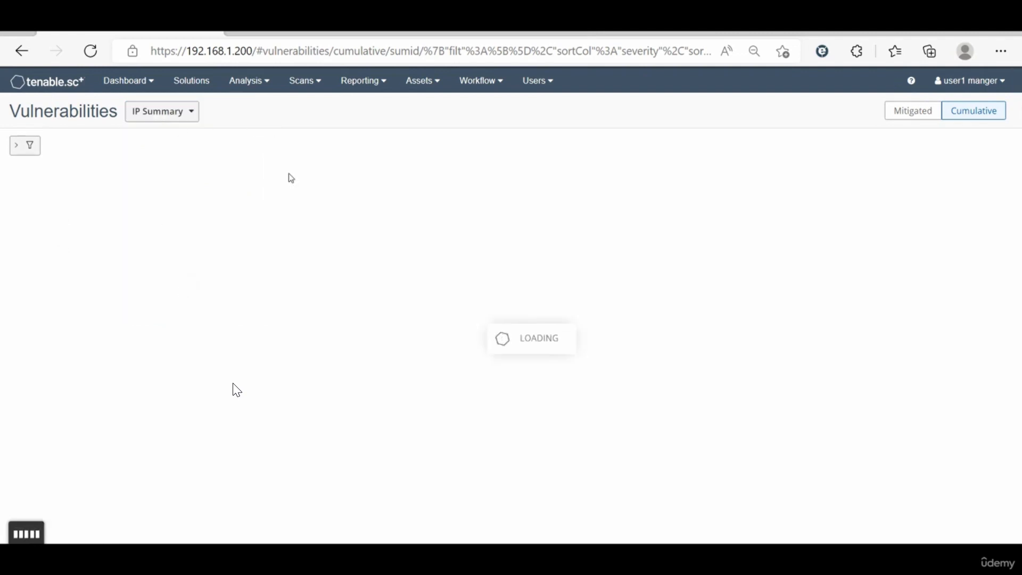
click(180, 110)
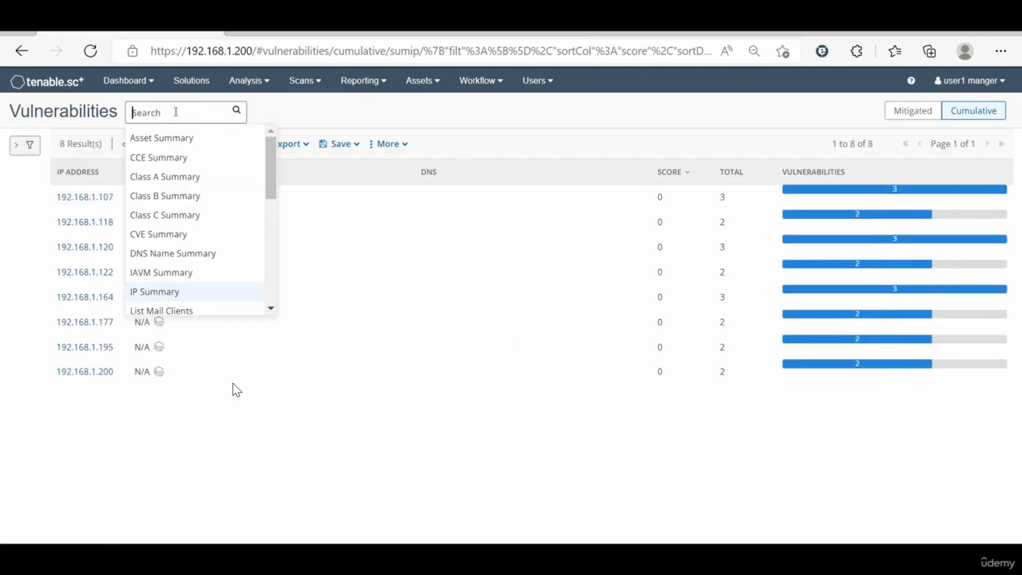
click(171, 293)
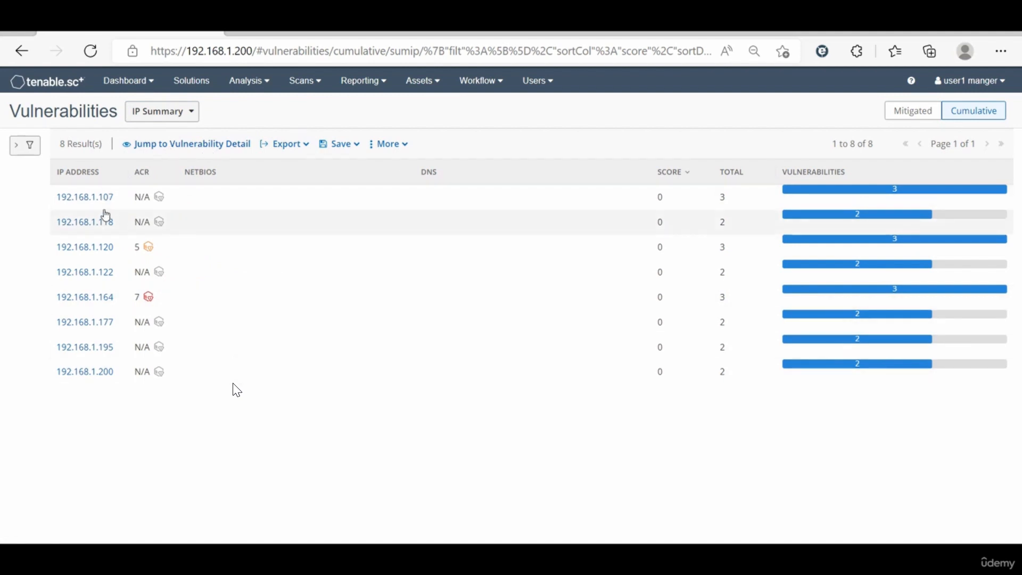
Step: Switch the cumulative vulnerabilities to the Asset Summary and look through the listed asset groups
click(190, 110)
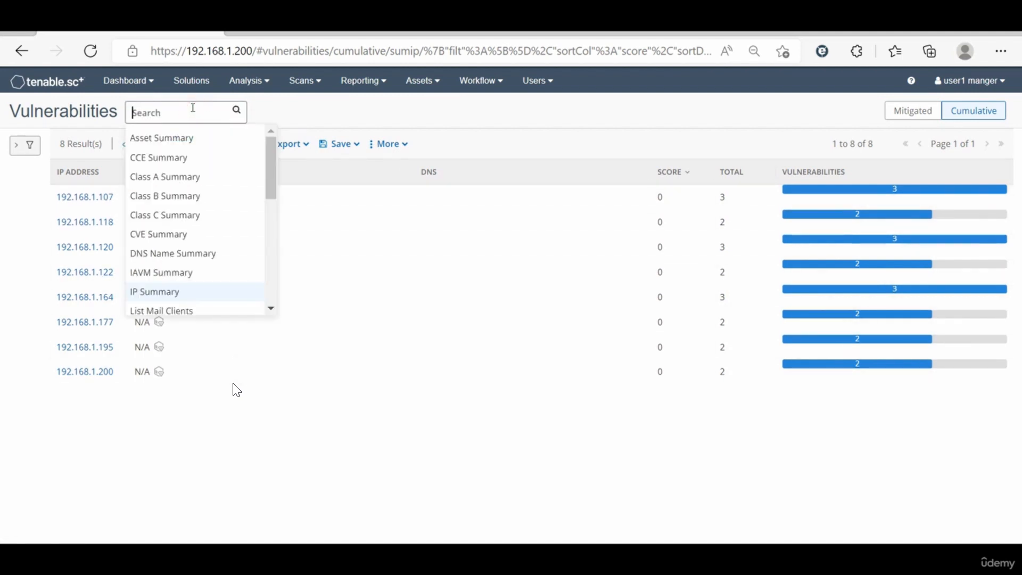
click(173, 141)
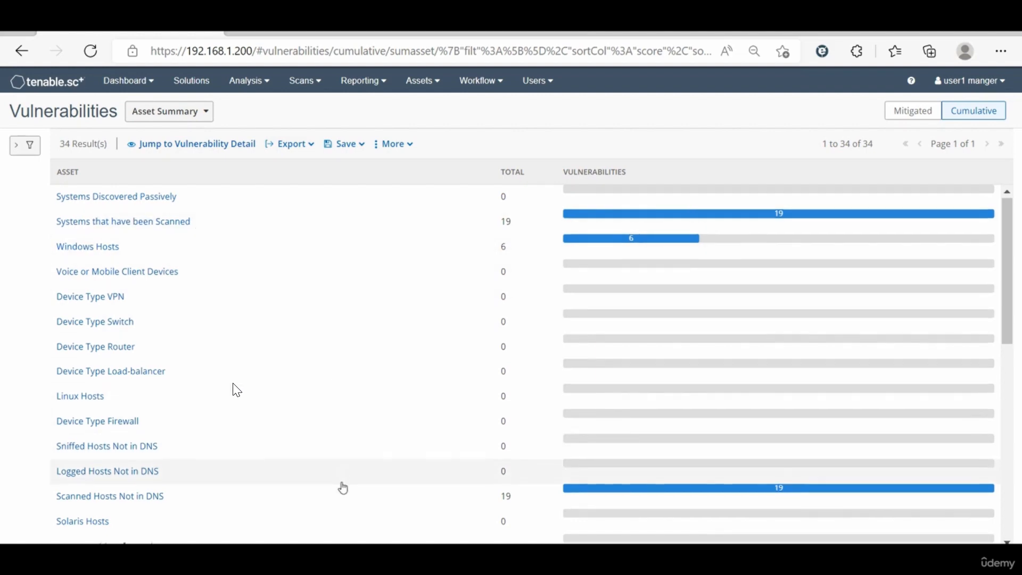
scroll(343, 487, down, 2)
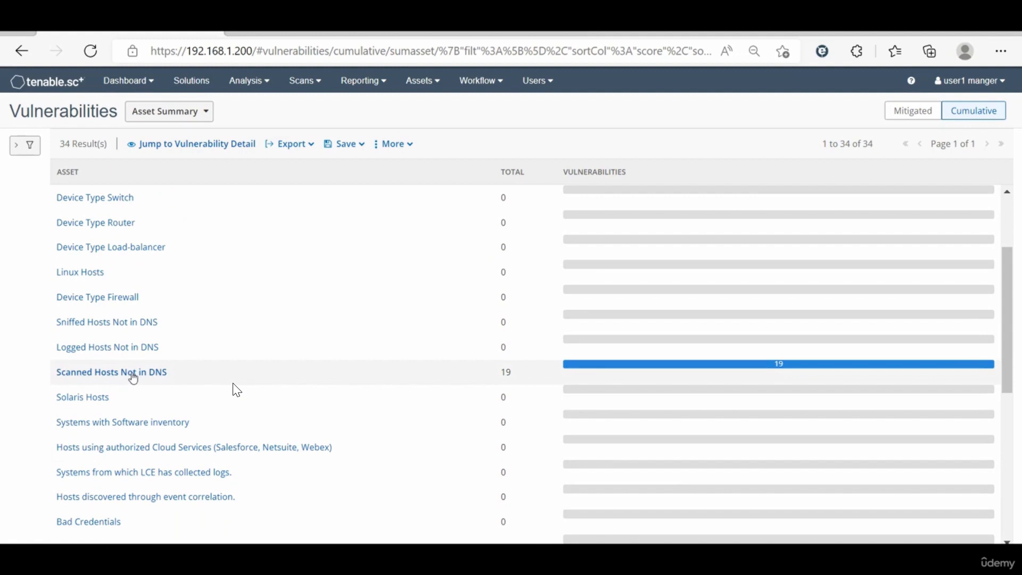
Step: Look through the remaining asset groups and switch the cumulative vulnerabilities to the CCE Summary
scroll(414, 396, down, 5)
scroll(415, 396, down, 2)
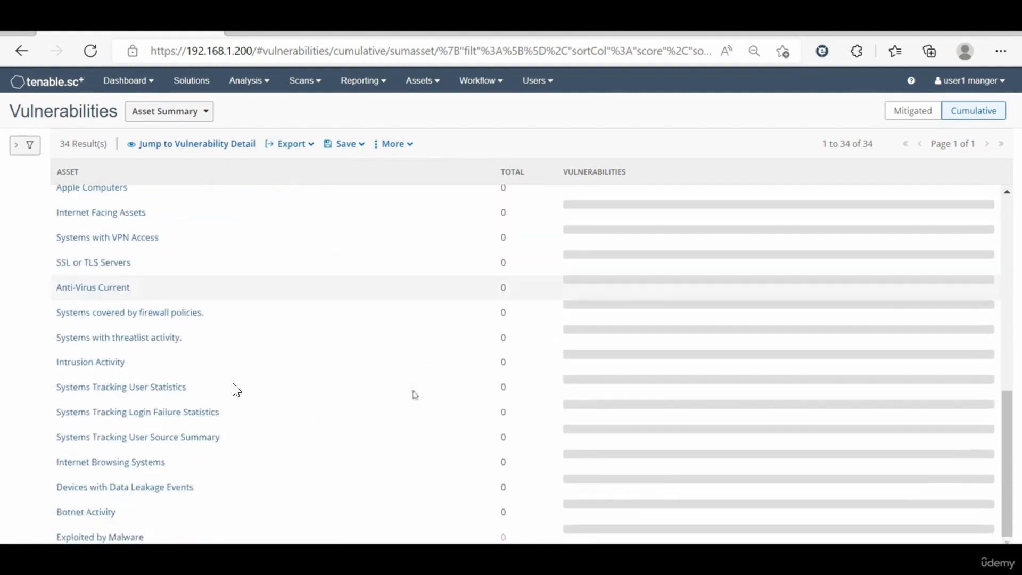
scroll(414, 396, up, 10)
scroll(415, 397, down, 1)
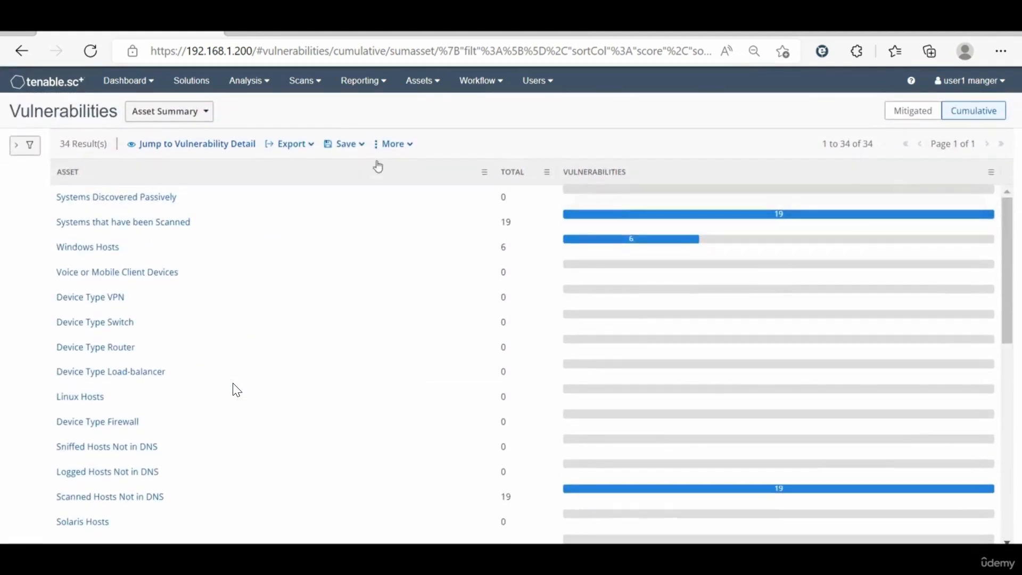
click(192, 117)
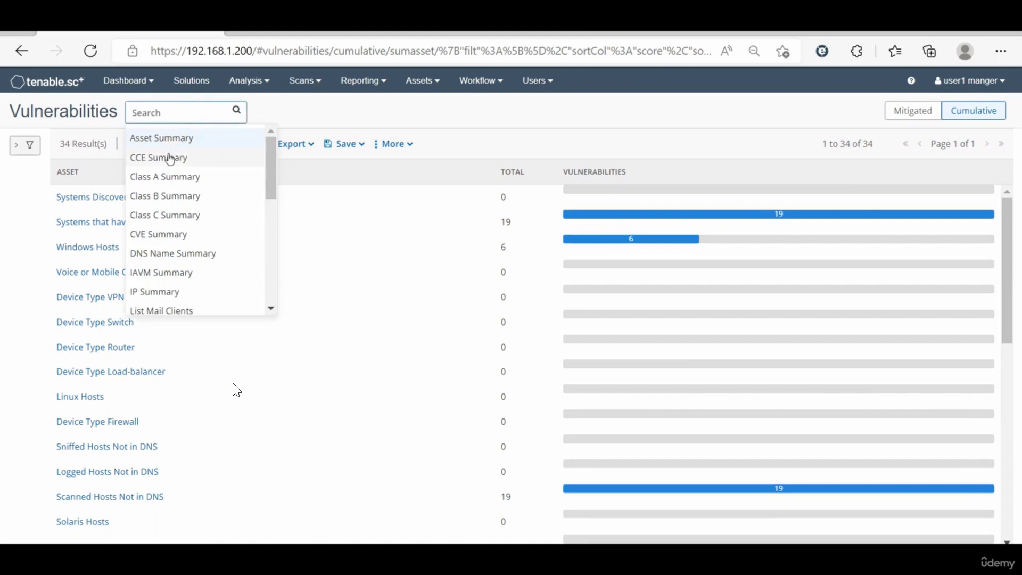
click(206, 160)
Step: Switch the cumulative vulnerabilities to the List OS view to review the detected operating systems
click(185, 116)
click(181, 111)
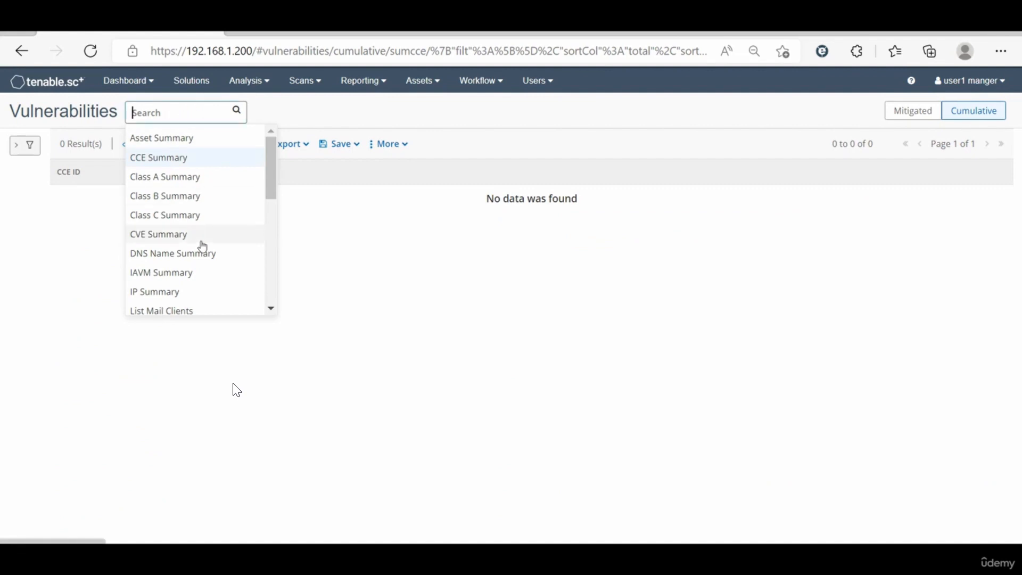
scroll(218, 267, down, 5)
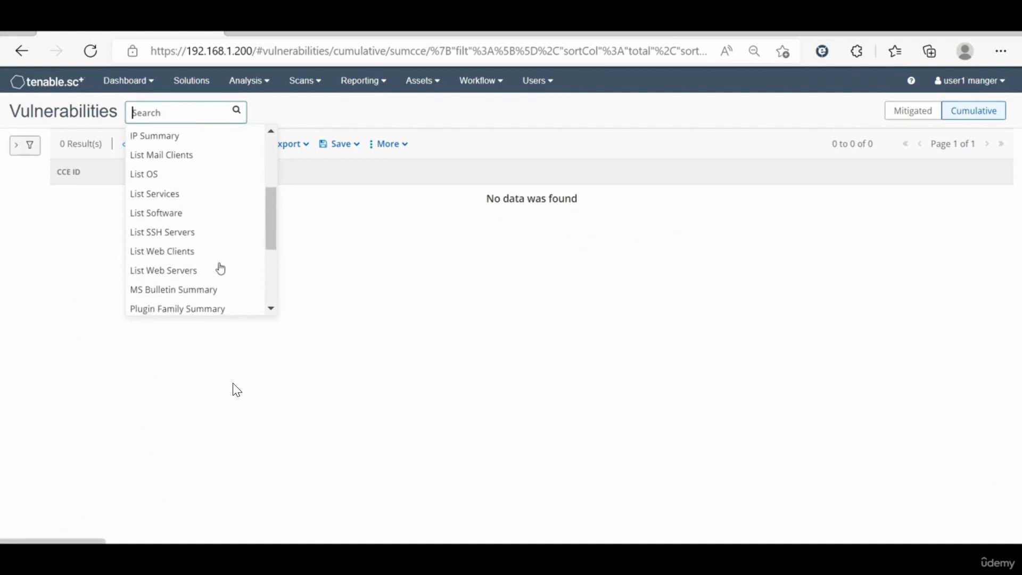
click(167, 171)
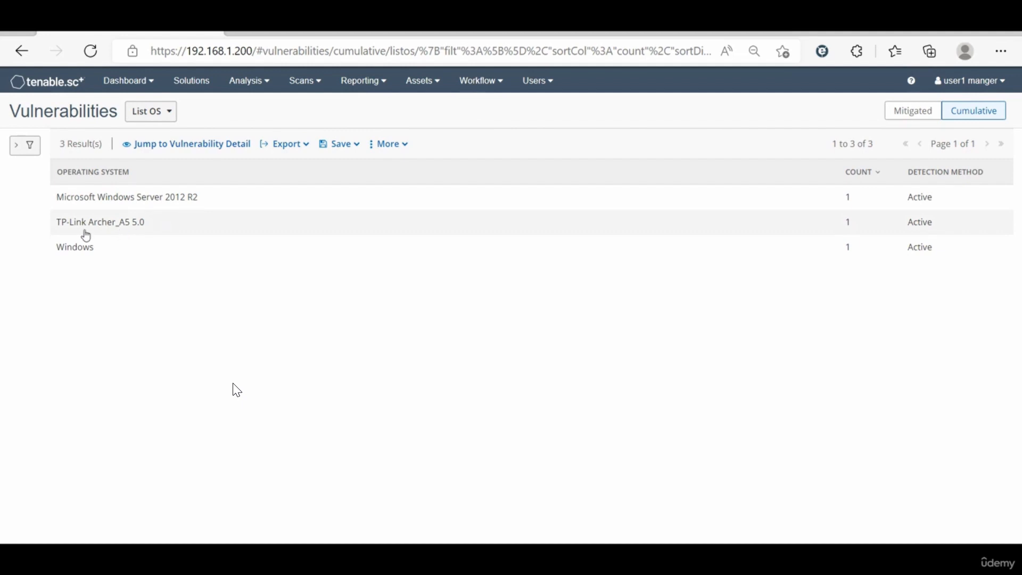
click(144, 111)
click(171, 373)
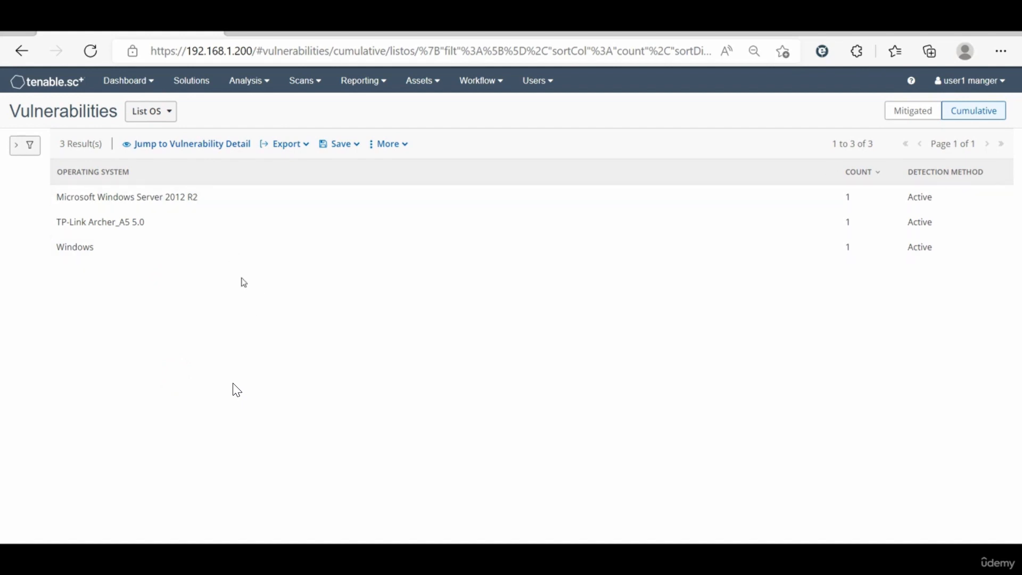
Step: Show the vulnerability filters and examine the Address, Plugin Name and Severity options
click(30, 146)
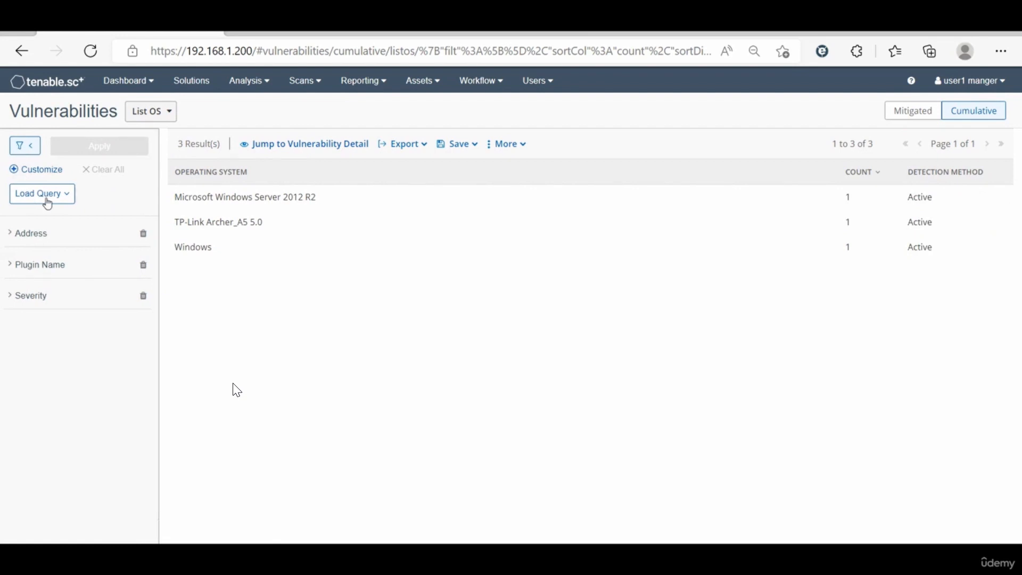
click(61, 234)
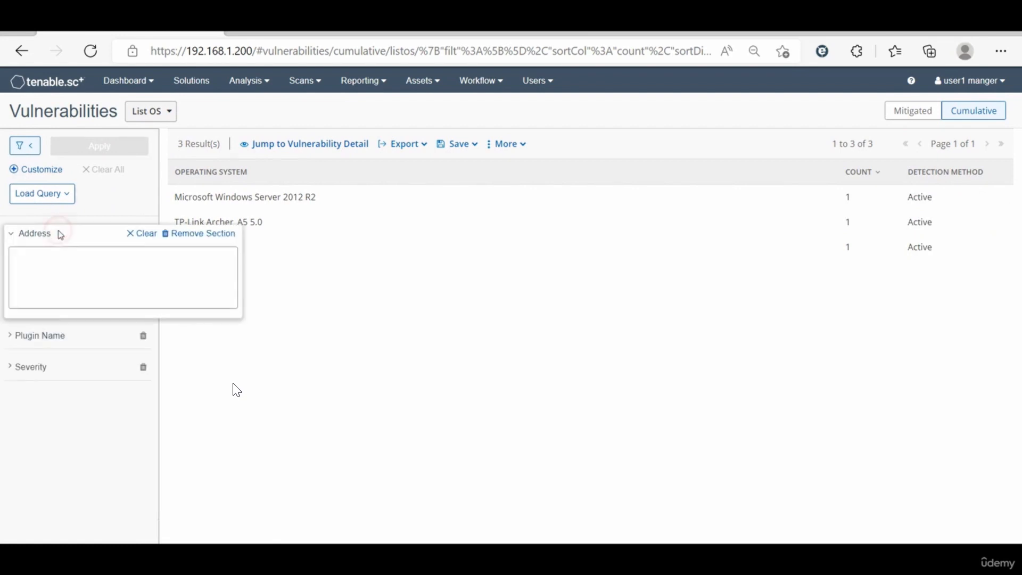
click(85, 262)
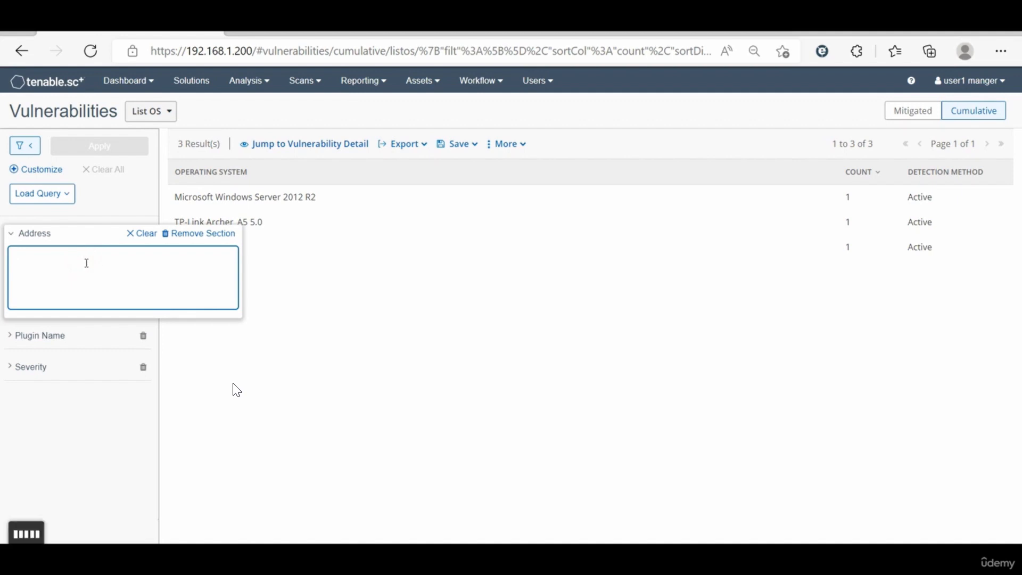
click(11, 233)
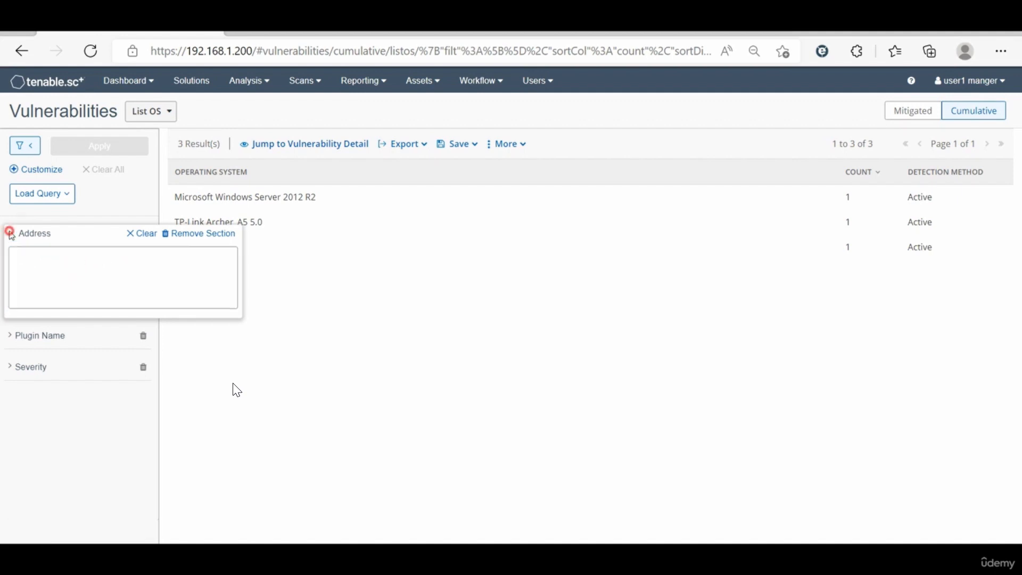
click(38, 266)
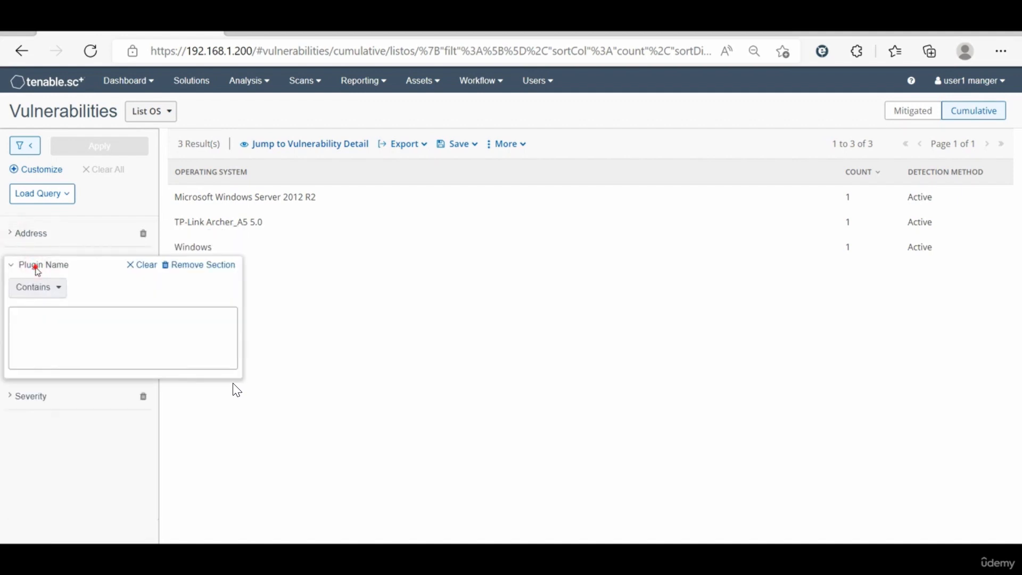
click(37, 268)
click(42, 296)
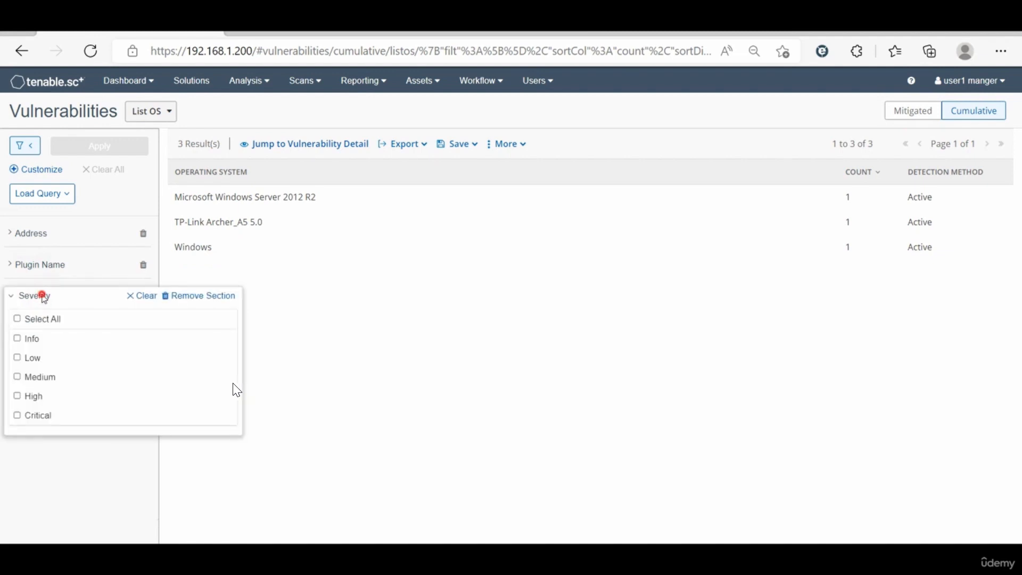
click(43, 297)
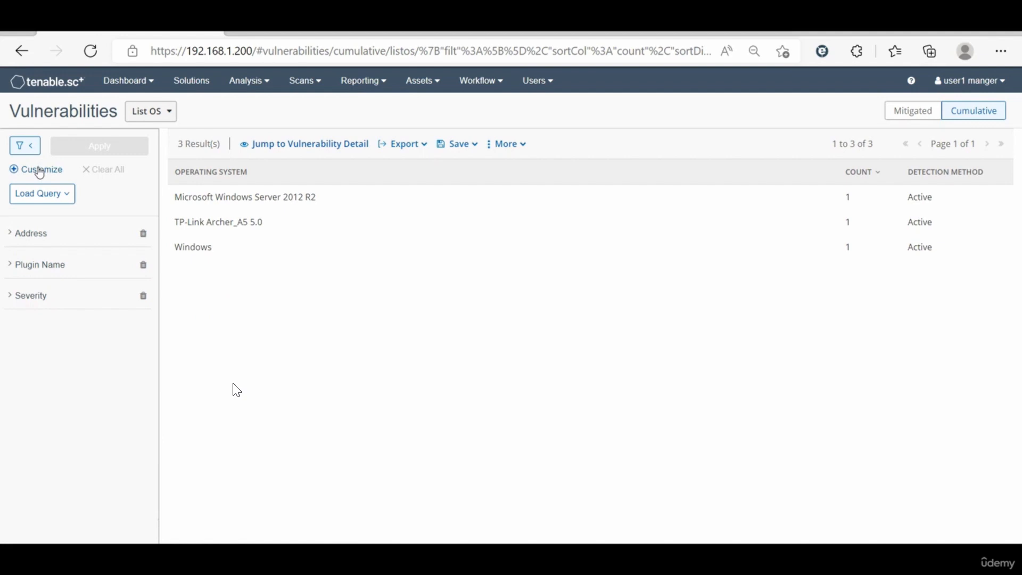
Step: Look through the additional vulnerability filters that can be added, without applying any, and hide the filters
click(38, 169)
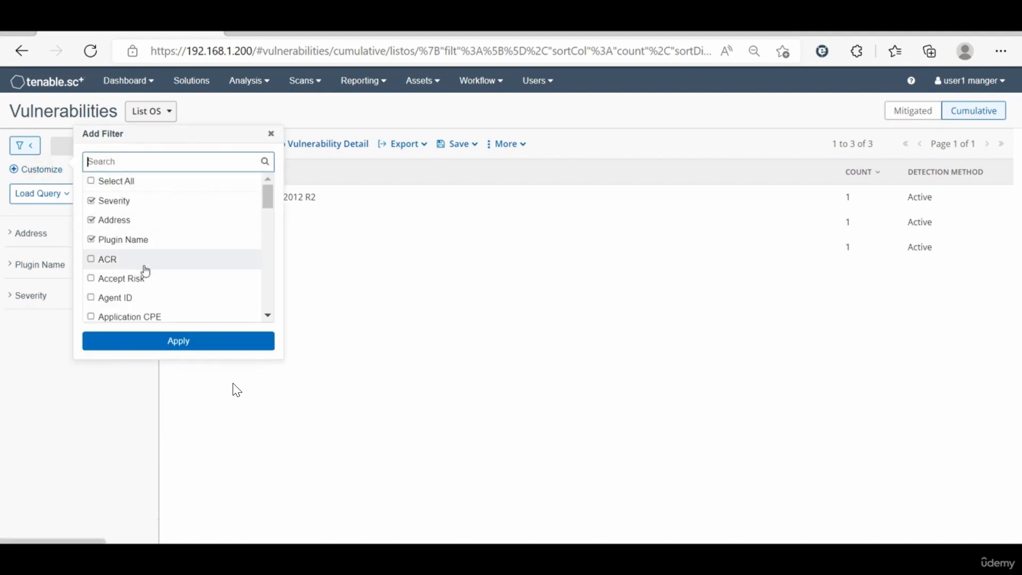
scroll(145, 270, down, 3)
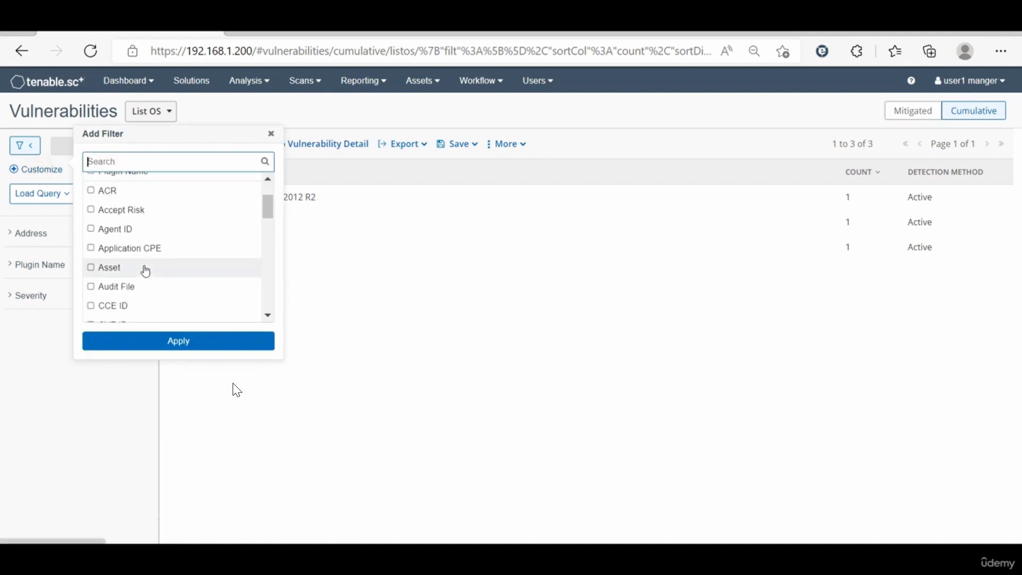
scroll(146, 271, down, 6)
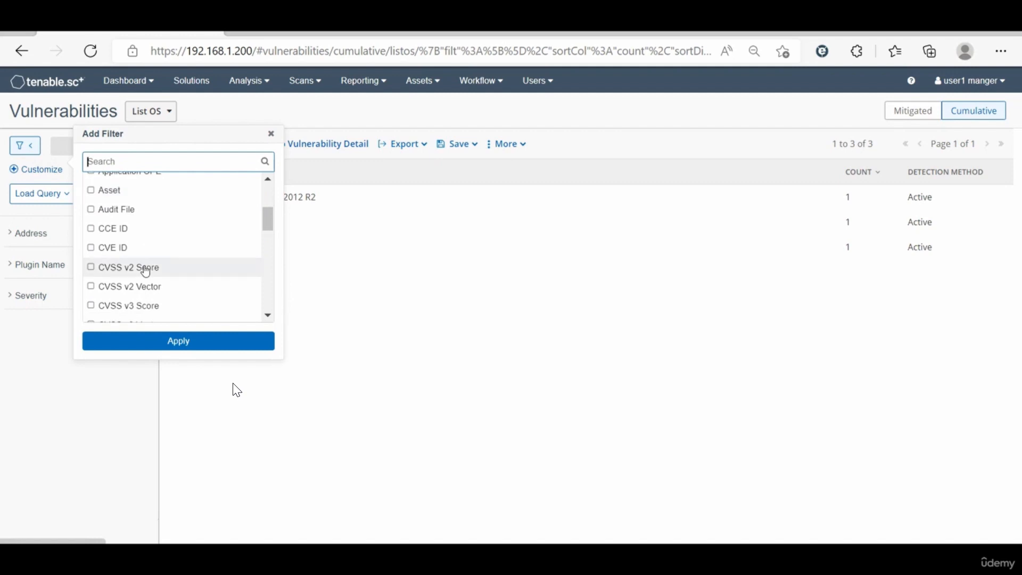
scroll(145, 270, down, 1)
scroll(145, 270, up, 10)
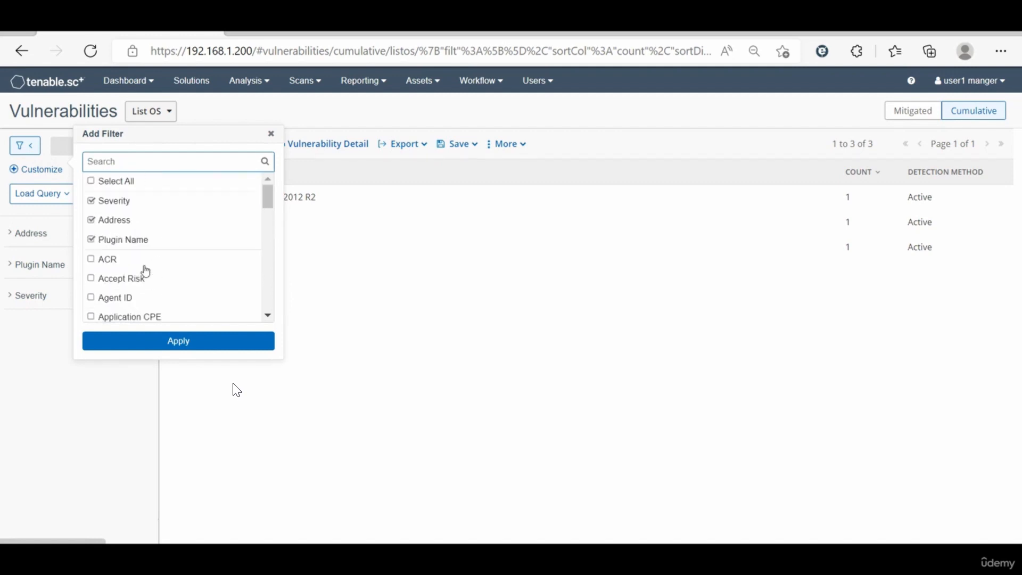
scroll(145, 270, down, 2)
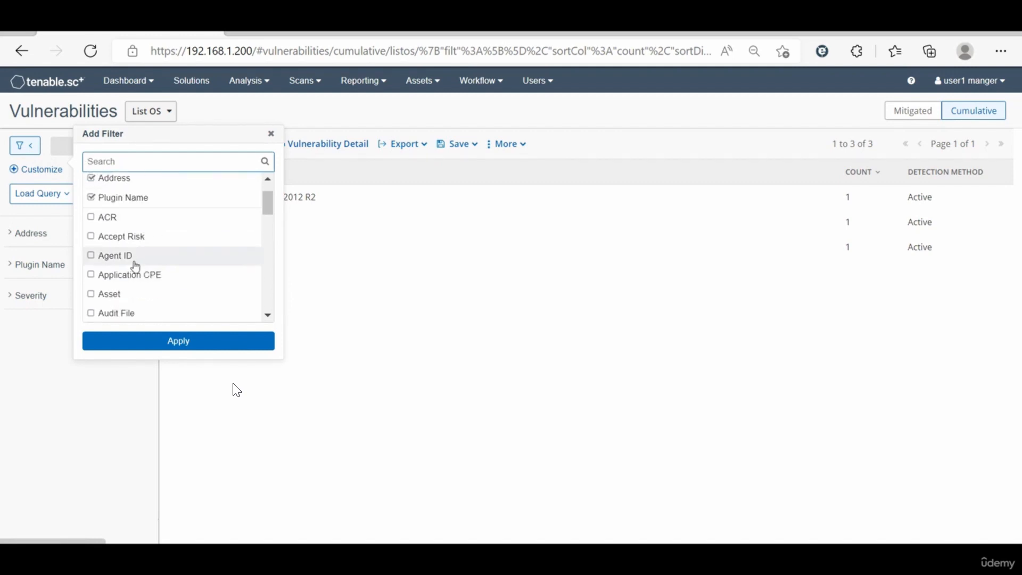
scroll(192, 276, down, 7)
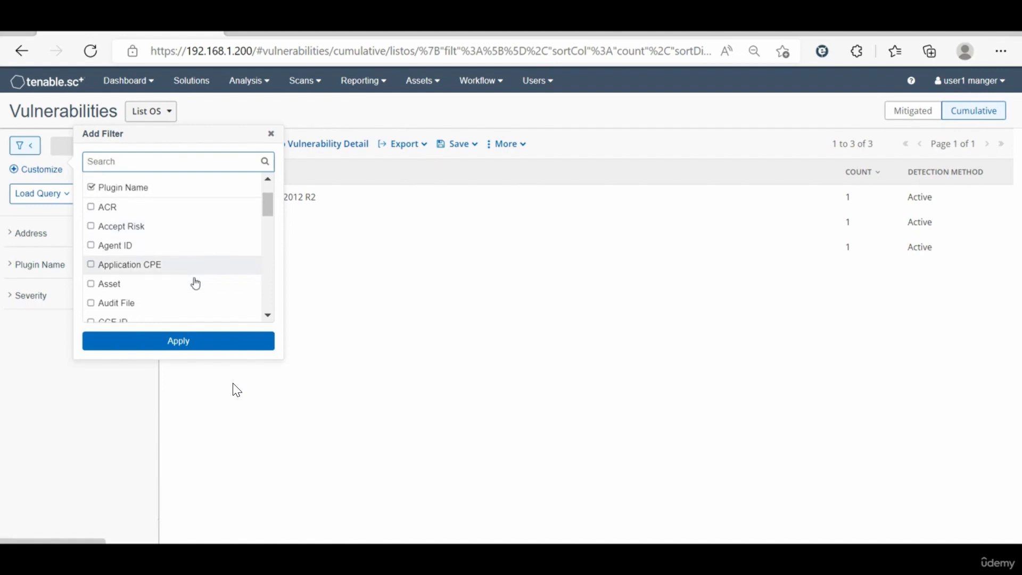
scroll(195, 282, down, 1)
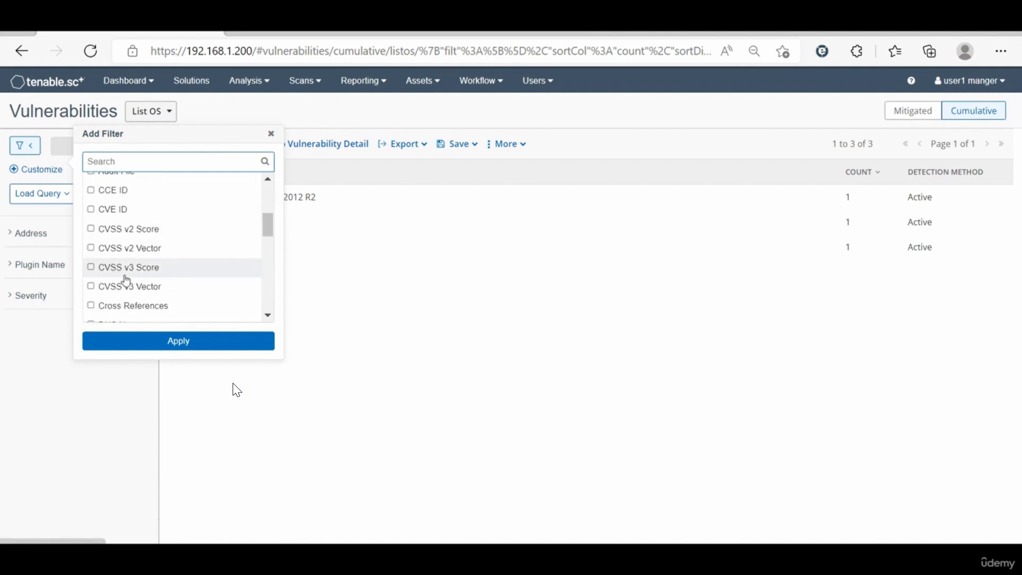
scroll(169, 258, down, 2)
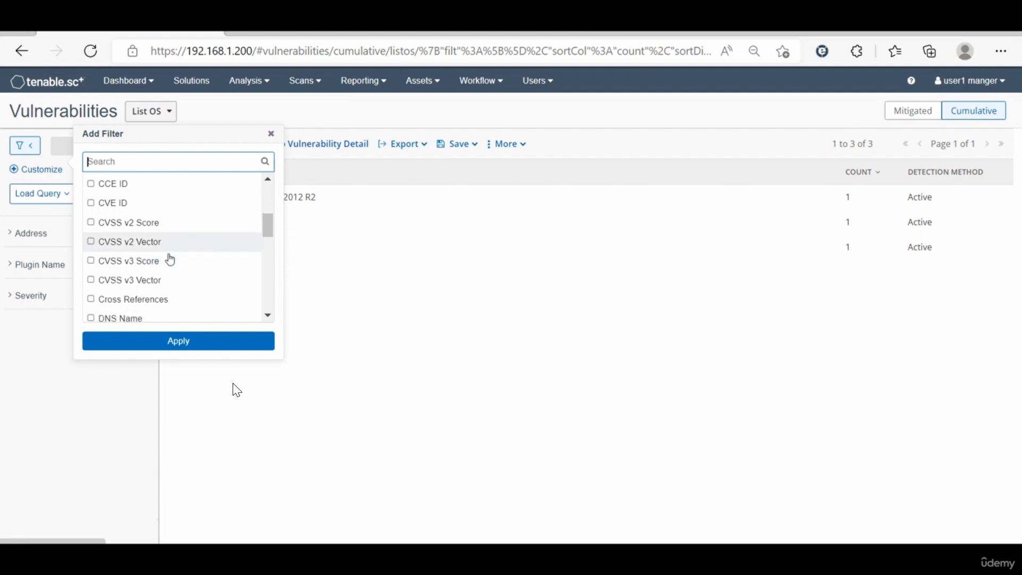
scroll(169, 259, down, 1)
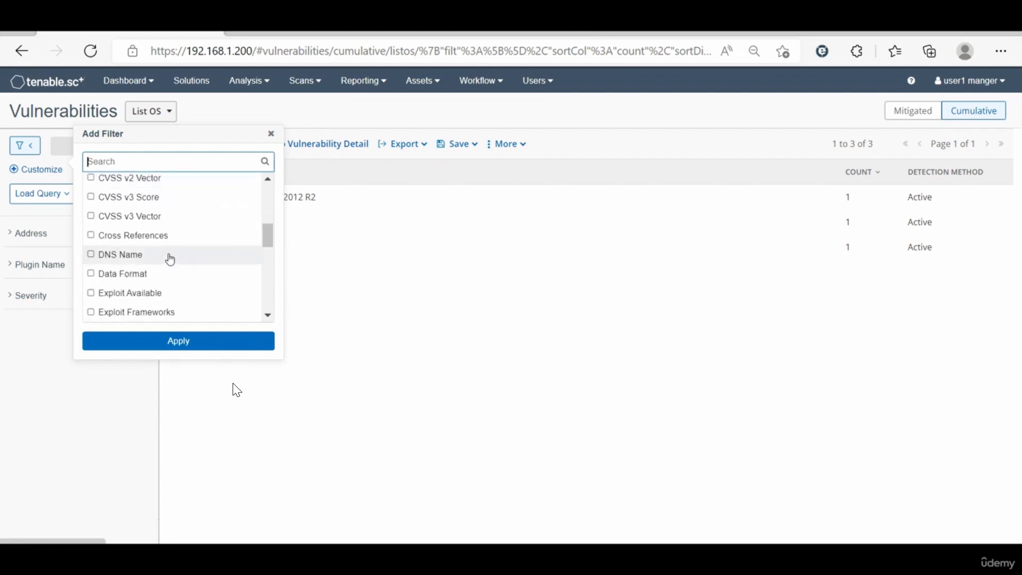
scroll(170, 259, down, 3)
scroll(170, 259, down, 3)
scroll(170, 259, down, 1)
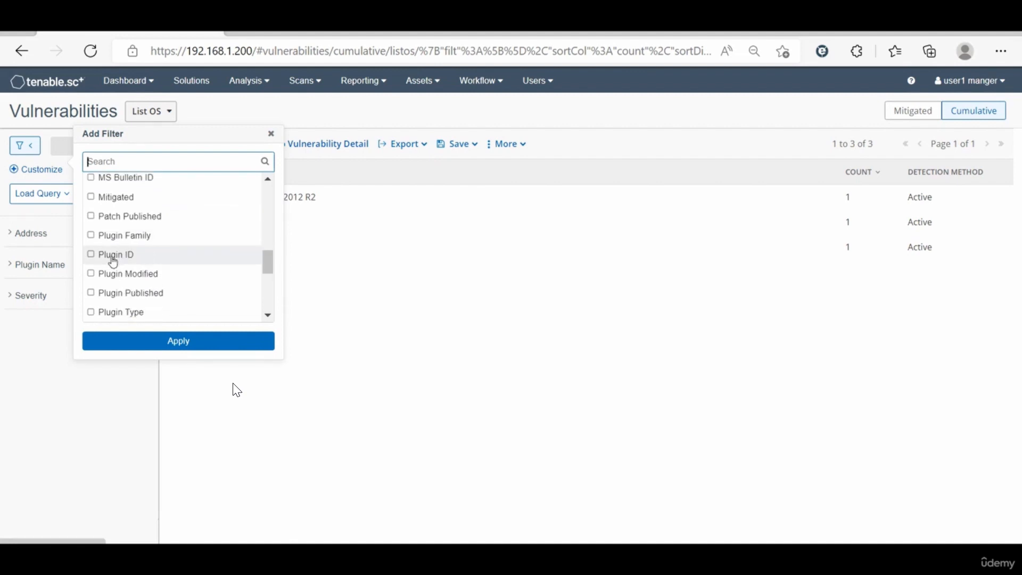
scroll(195, 264, down, 3)
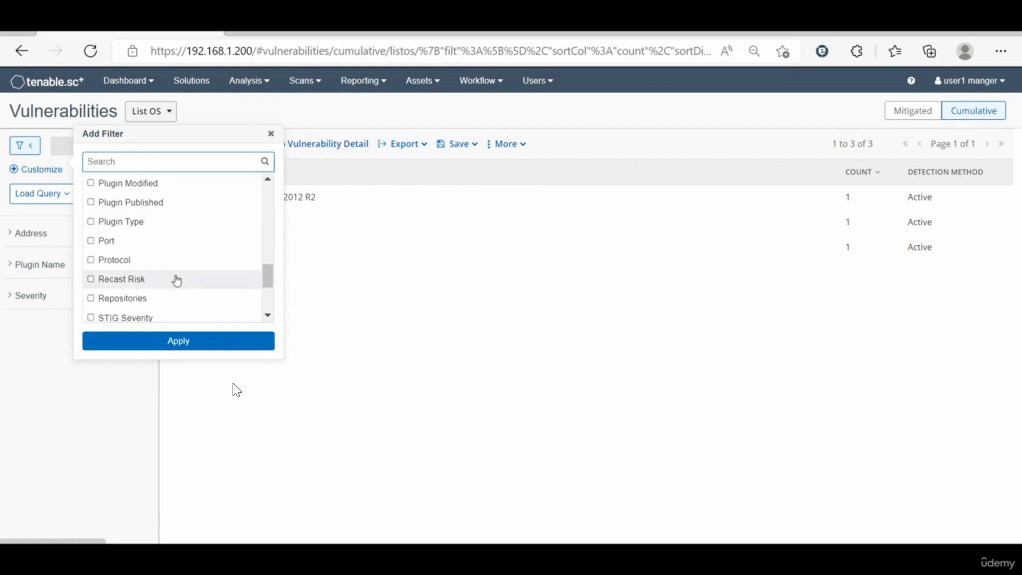
scroll(195, 296, down, 3)
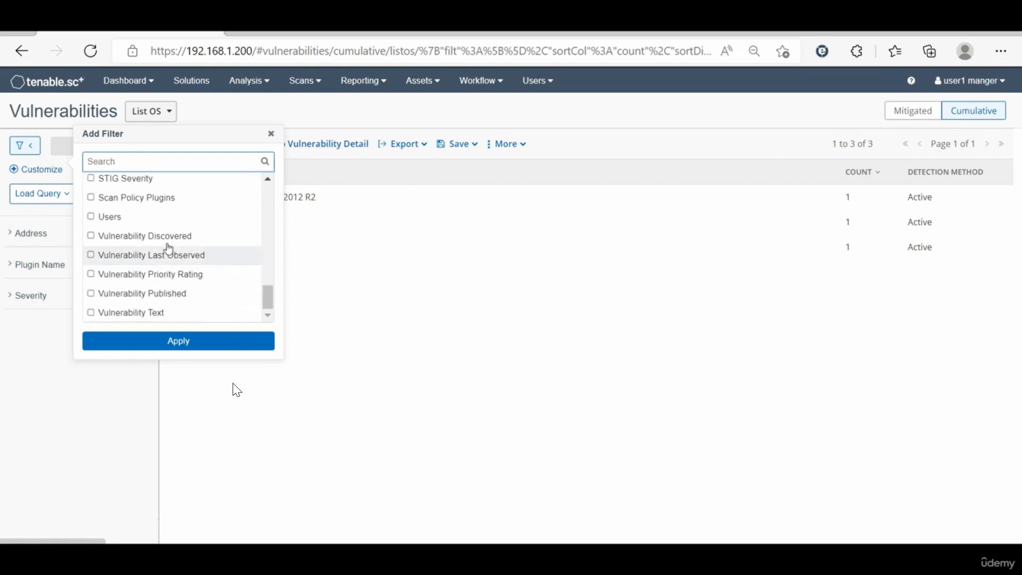
click(271, 134)
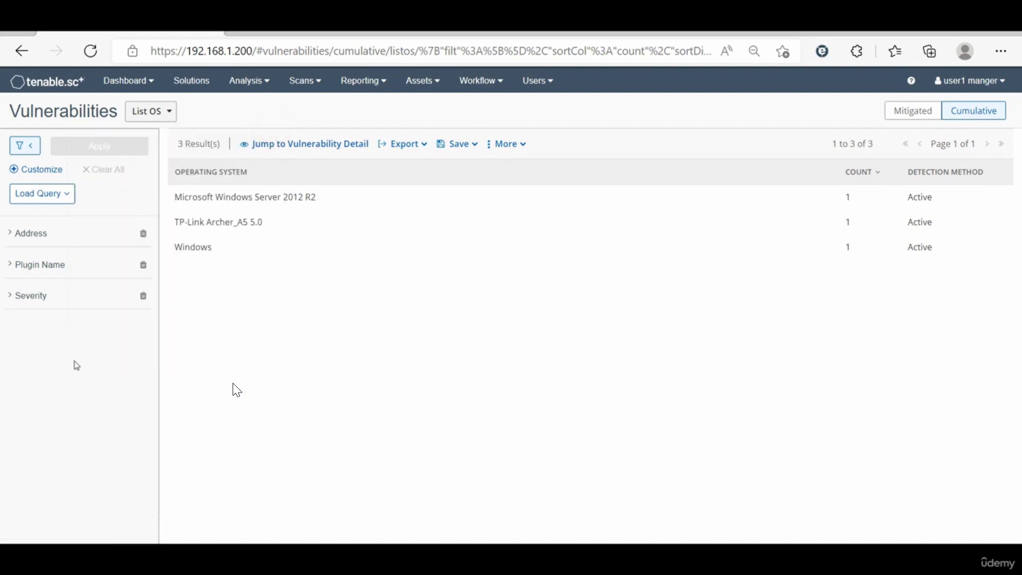
click(30, 145)
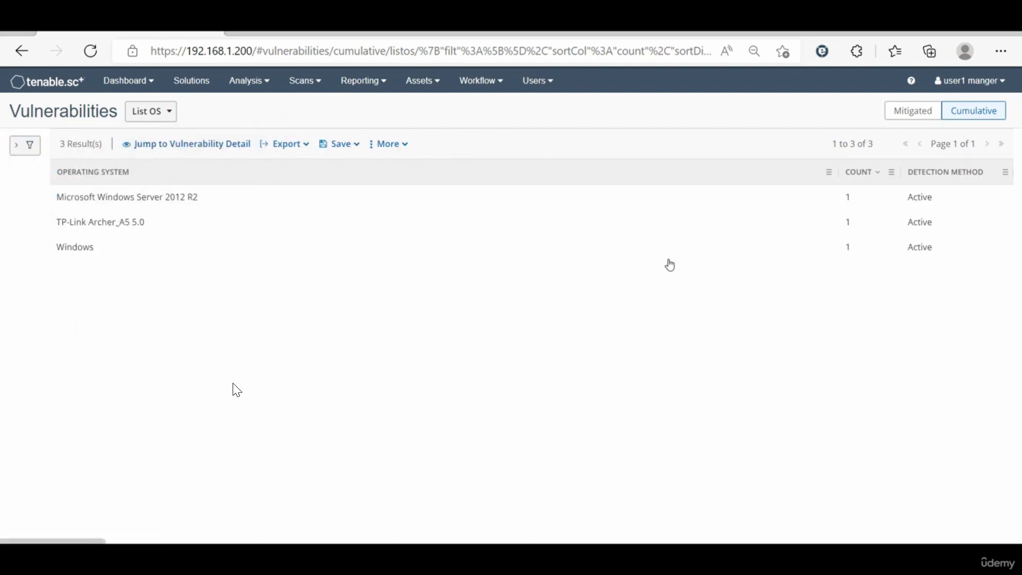
Step: Check the mitigated vulnerabilities by operating system, and display the cumulative ones as an IP Summary
click(906, 115)
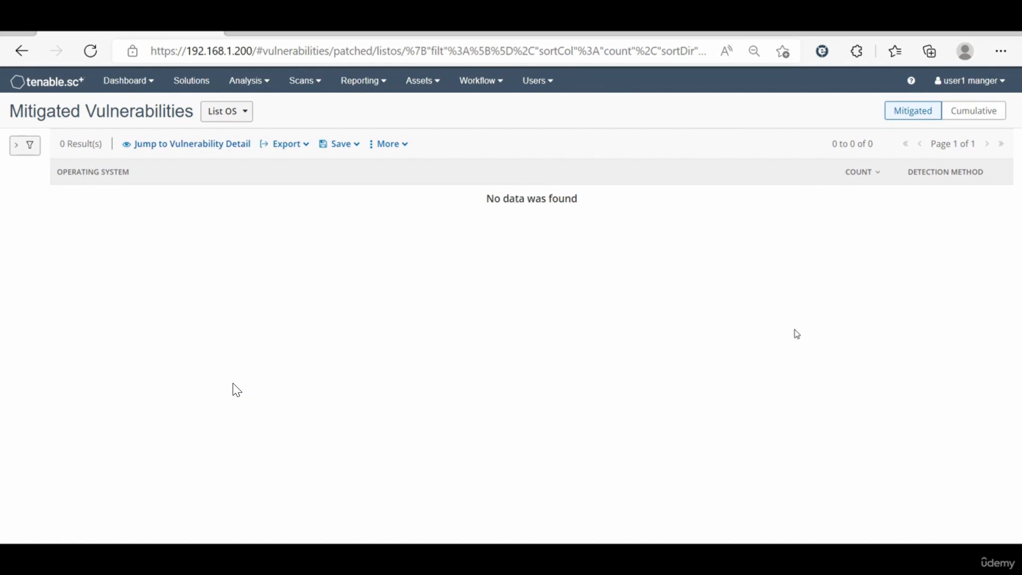
click(968, 110)
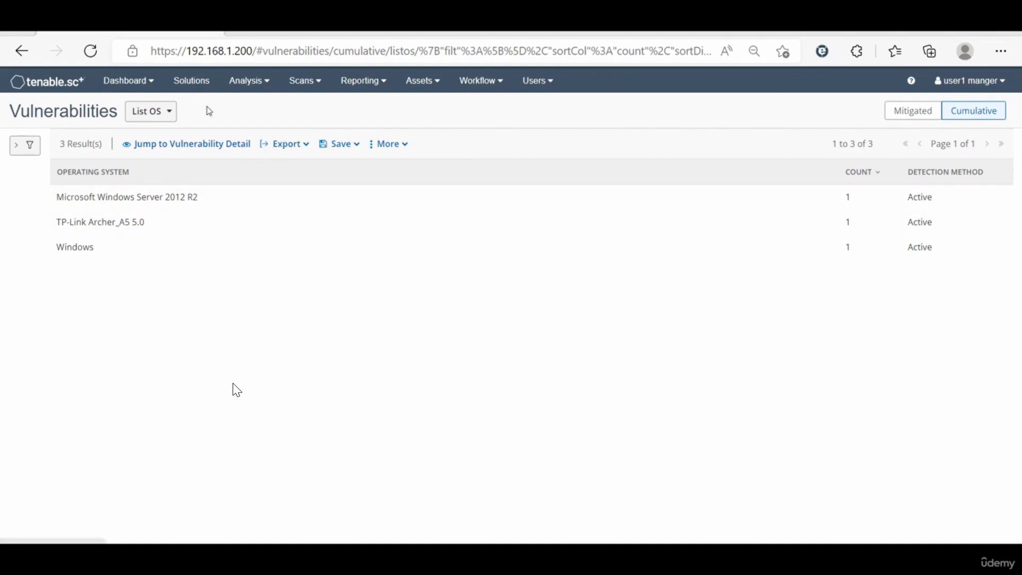
click(169, 107)
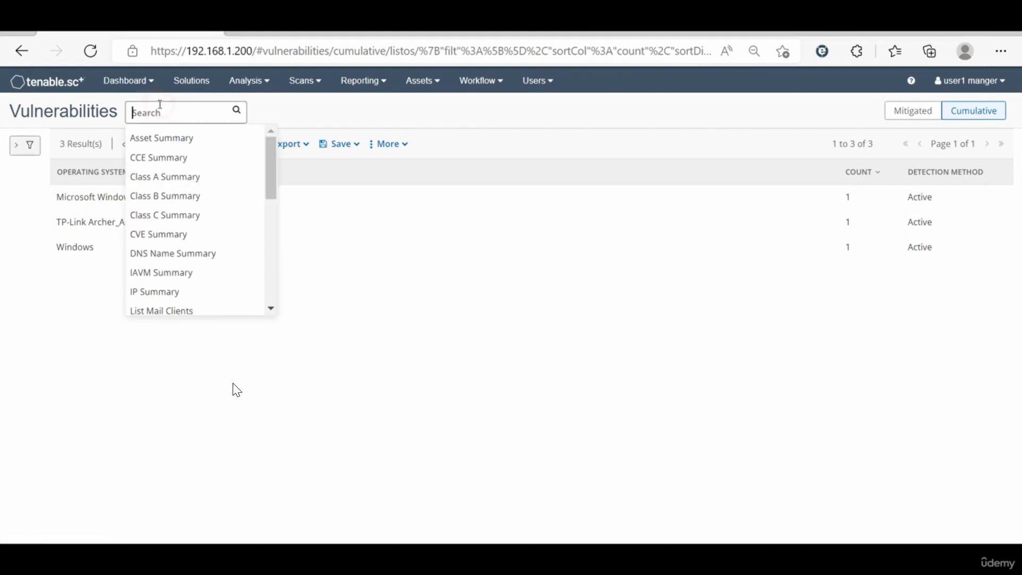
click(176, 293)
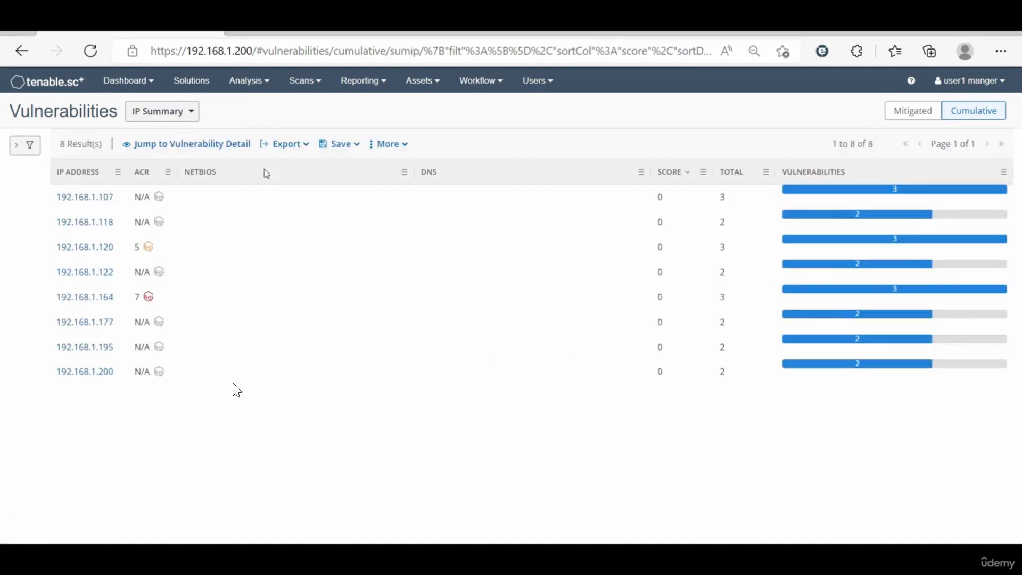
Step: Review the system information of host 192.168.1.164 and open the details of its OS Identification vulnerability
click(78, 298)
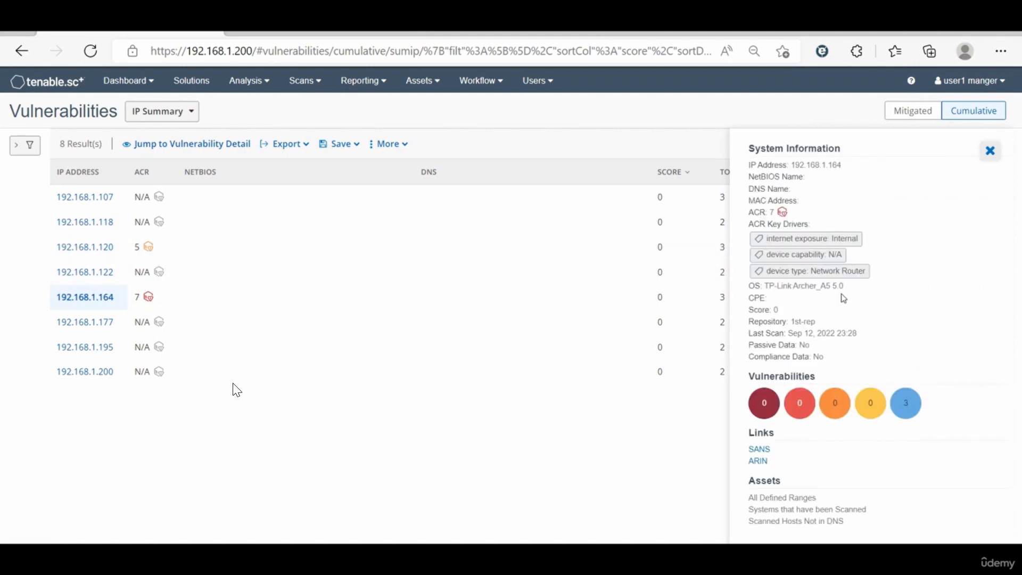
click(991, 151)
click(147, 297)
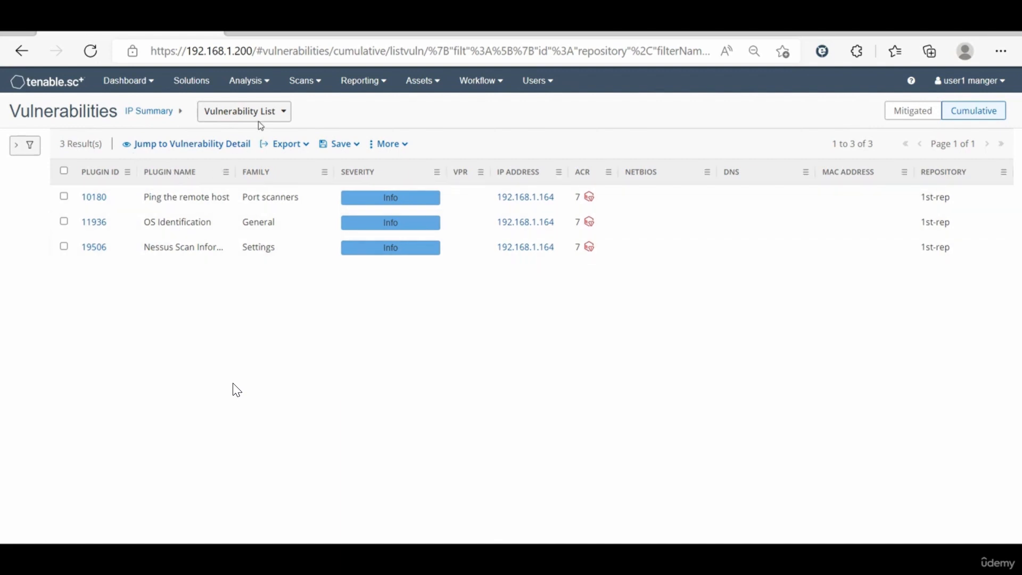
click(186, 227)
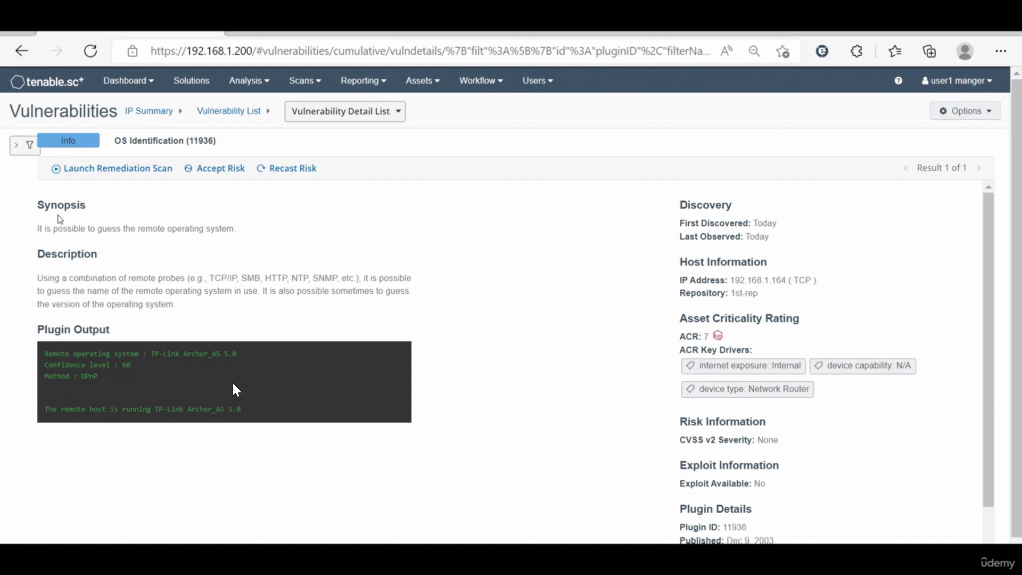
Step: Read the synopsis, description and plugin output of the OS Identification vulnerability
drag(54, 229, 205, 238)
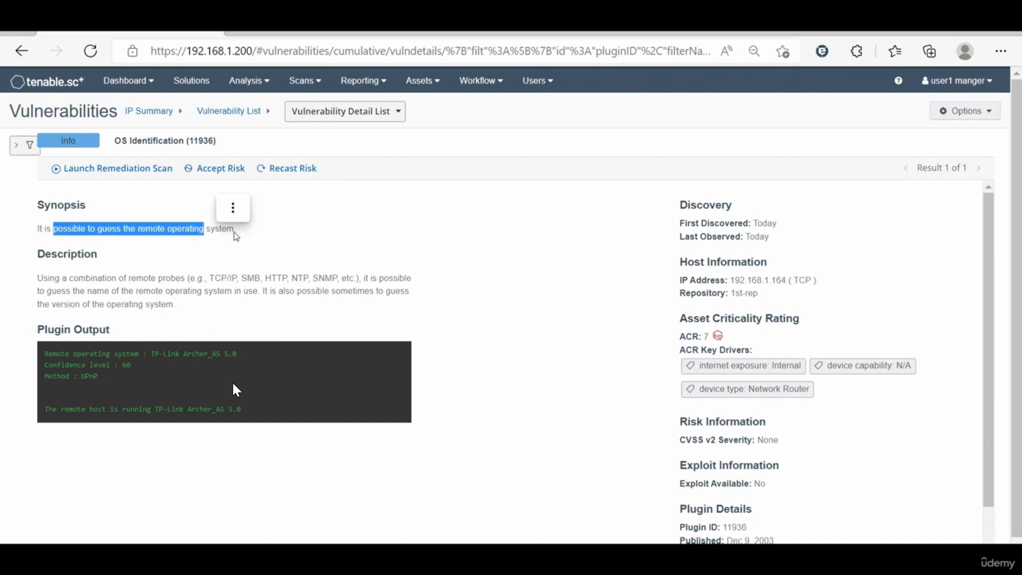
click(235, 230)
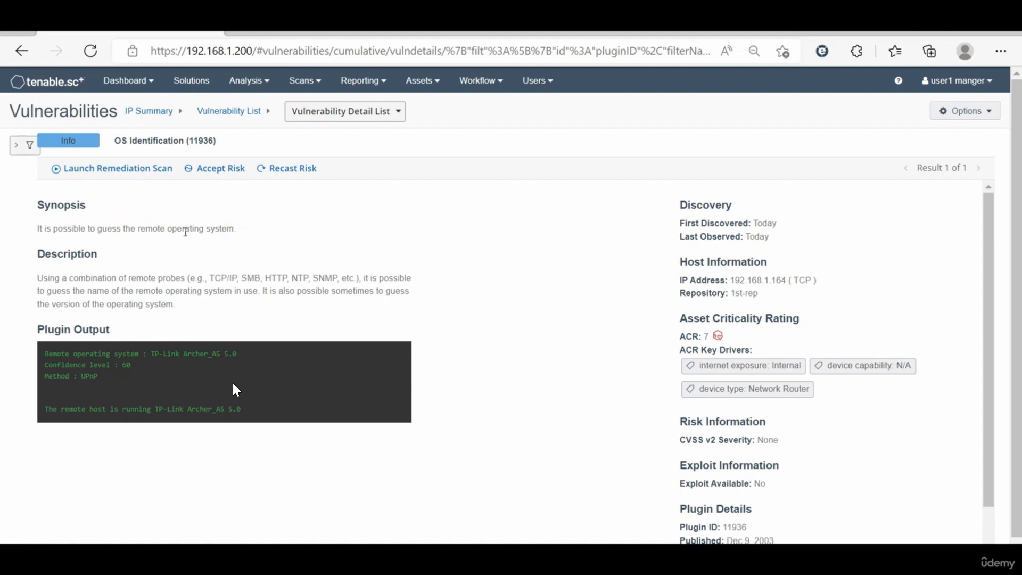
drag(33, 278, 190, 311)
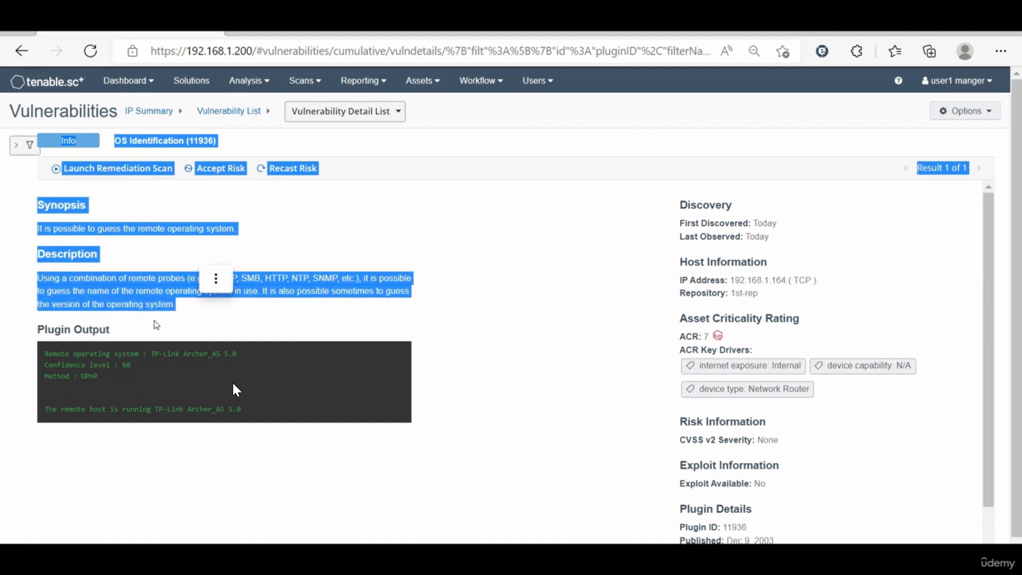
drag(36, 325, 108, 326)
double_click(80, 334)
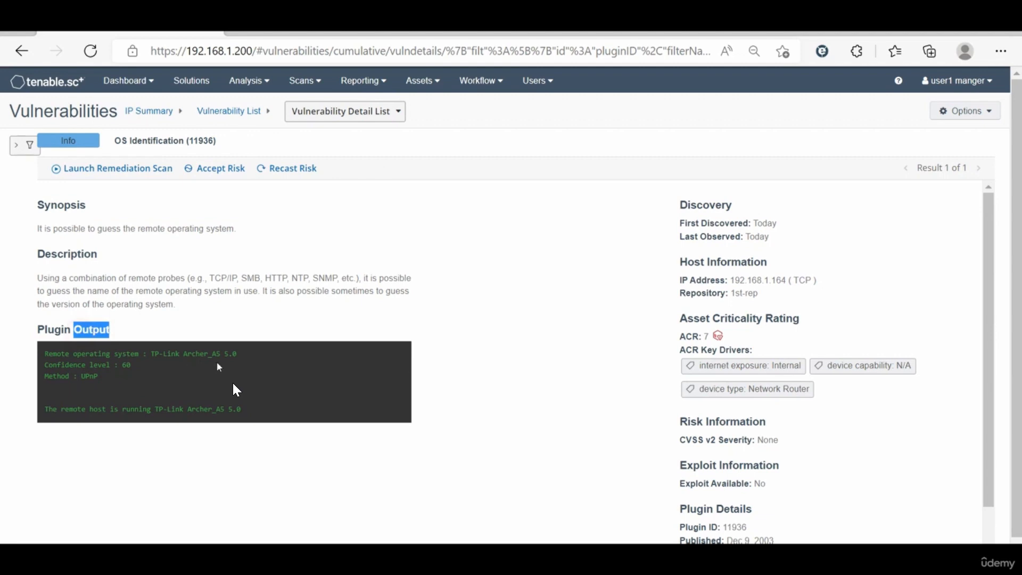
drag(240, 359, 165, 363)
click(424, 362)
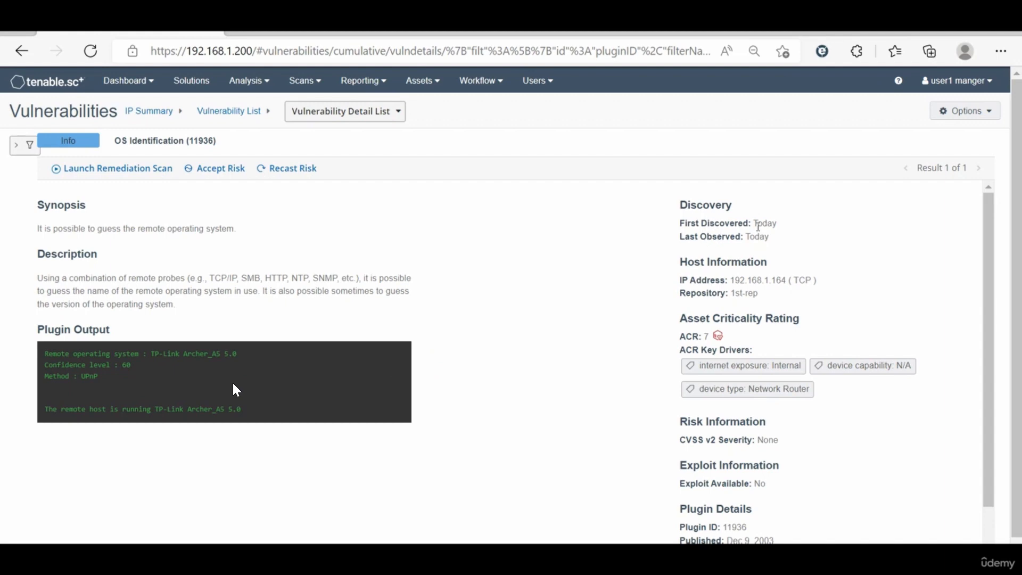
Step: Review the vulnerability's discovery dates, host information, asset criticality rating, risk, exploit and plugin details
mouse_move(767, 226)
drag(678, 238, 760, 238)
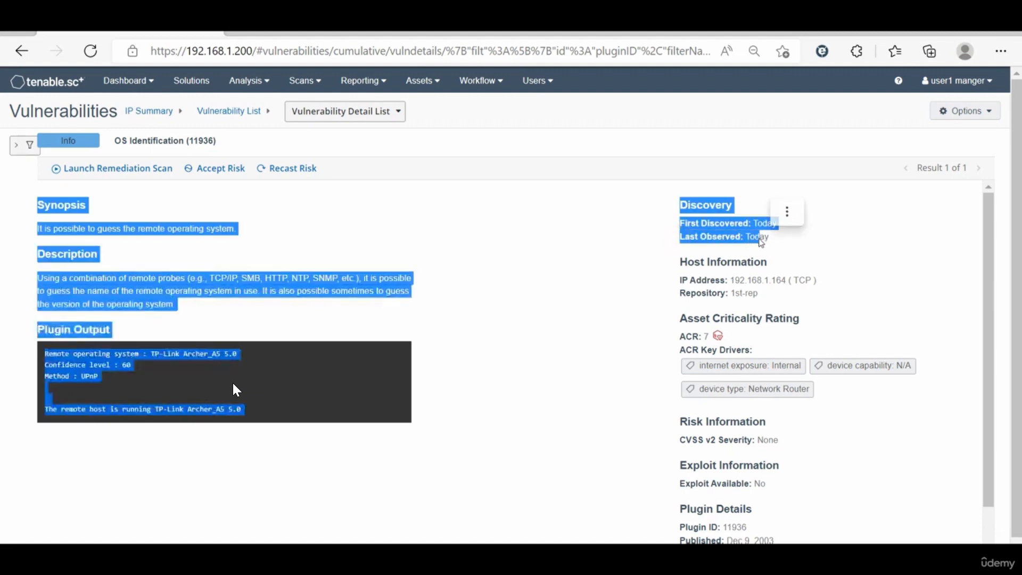
click(711, 282)
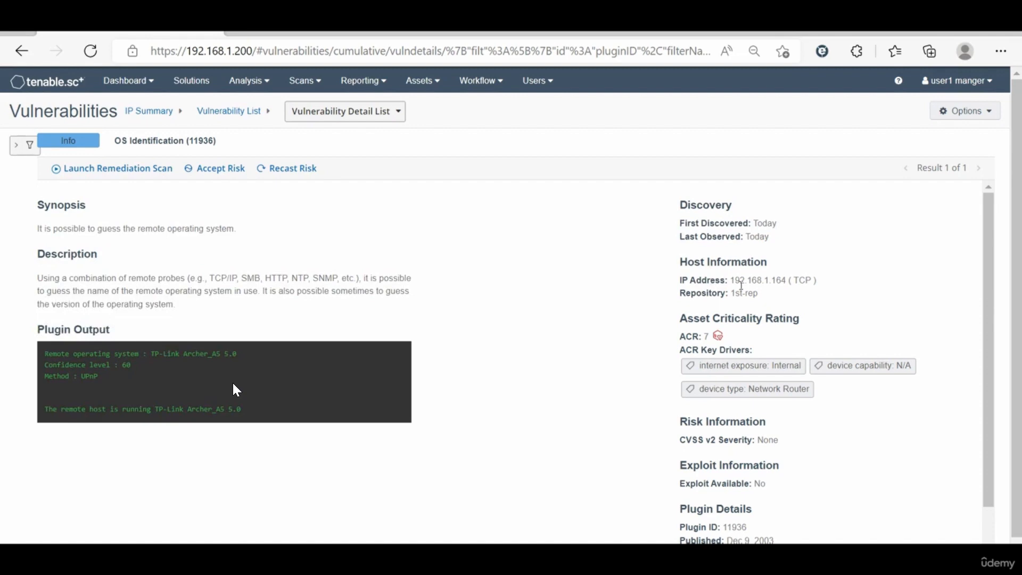
drag(703, 294, 762, 300)
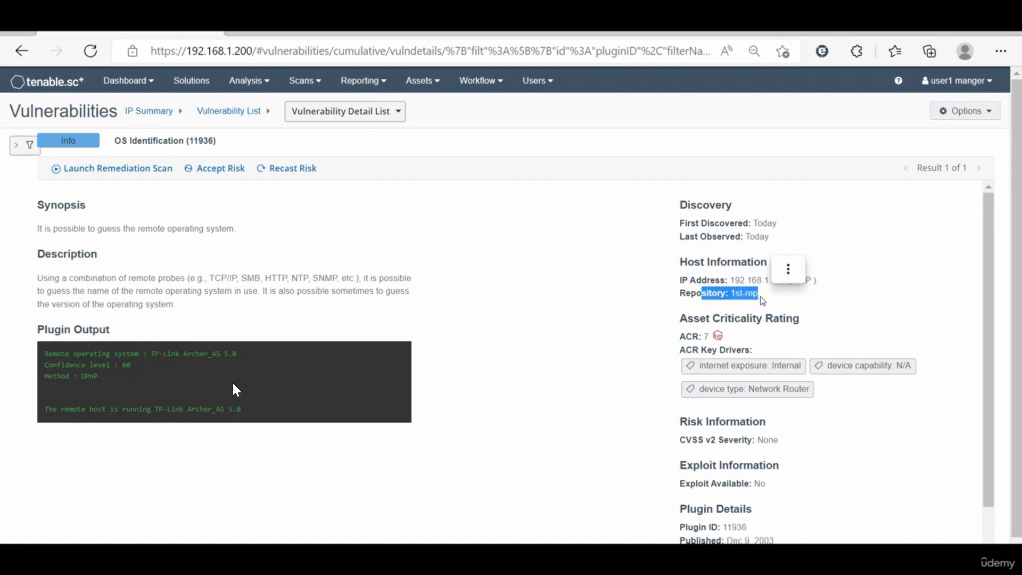
scroll(763, 301, down, 1)
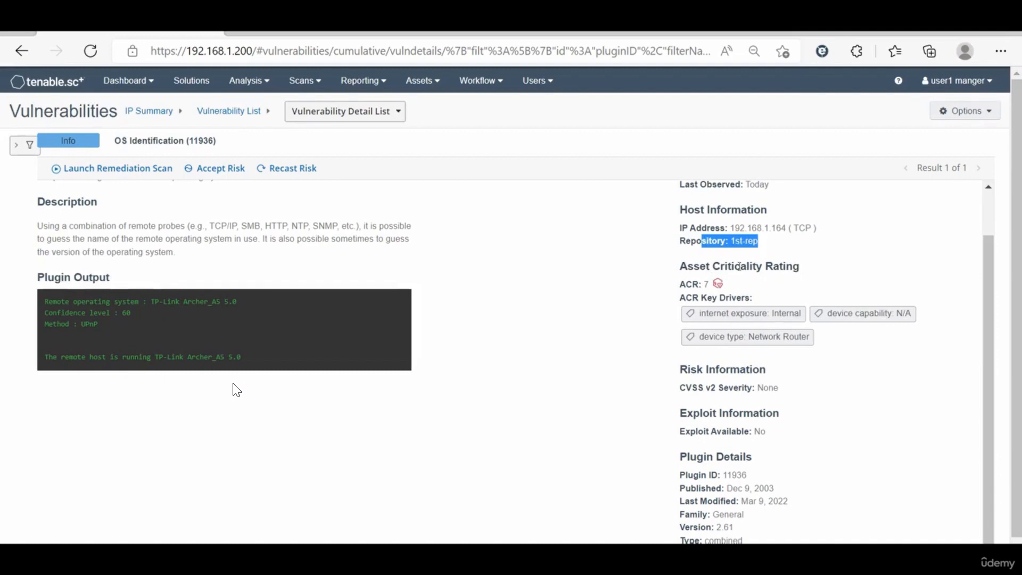
click(805, 269)
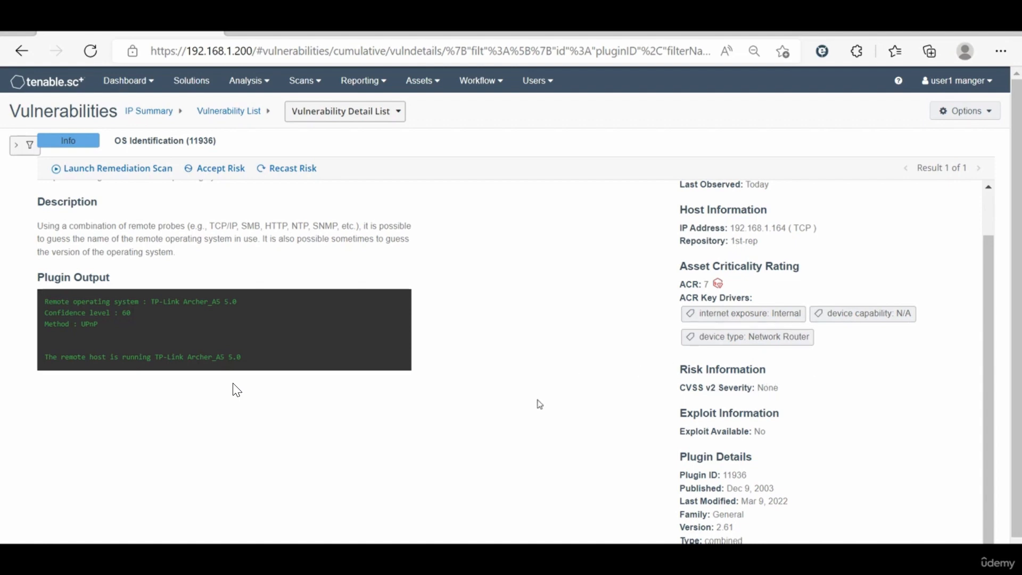
scroll(539, 397, down, 1)
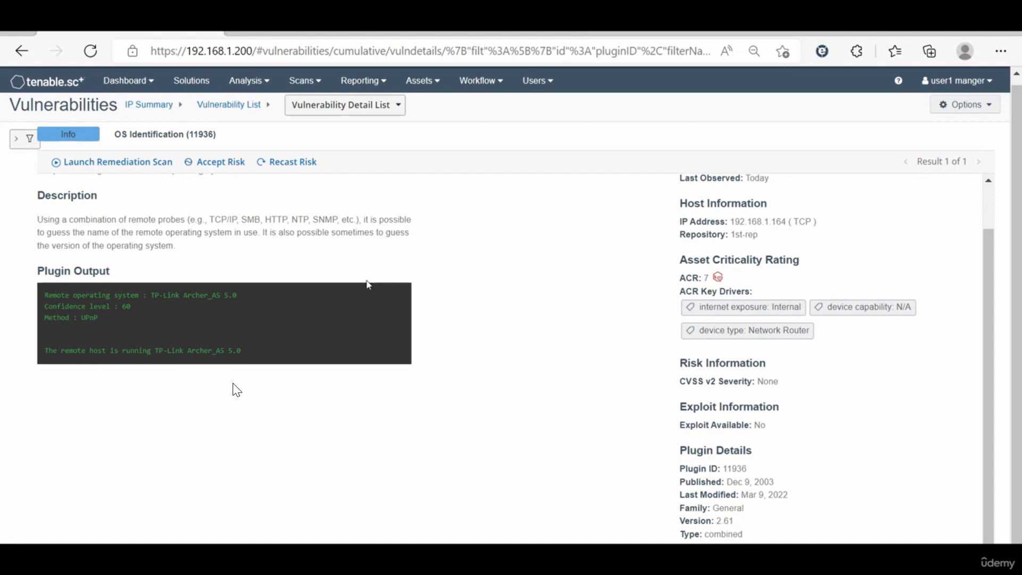
scroll(501, 301, up, 1)
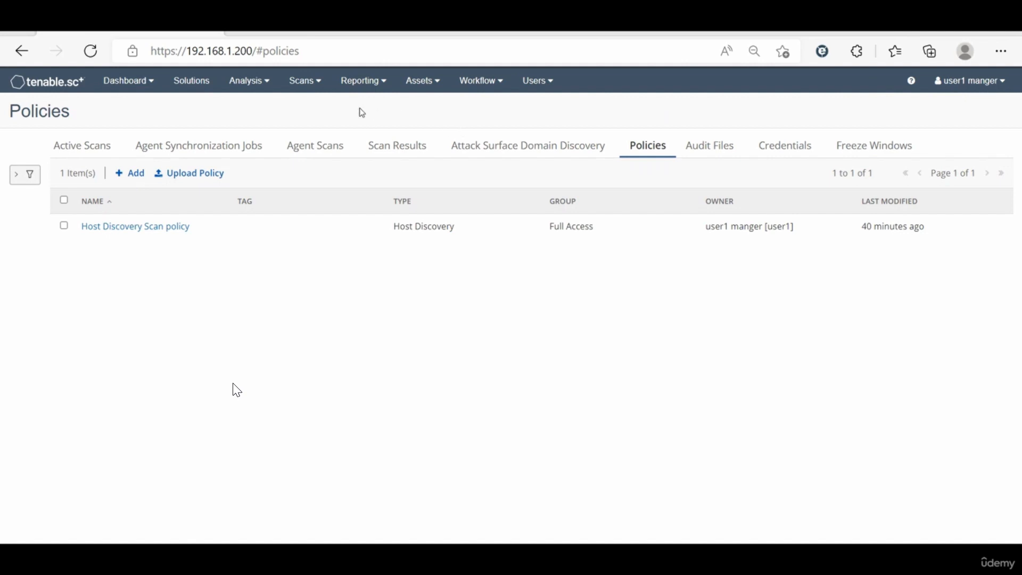
Step: Go to the scan policies and start a new policy from the Basic Network Scan template
click(299, 83)
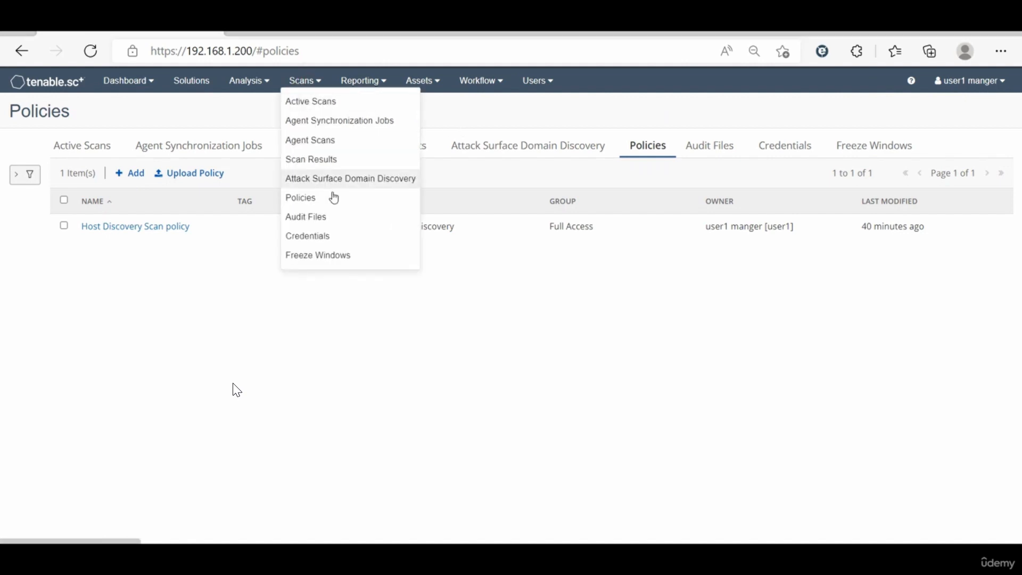
click(332, 195)
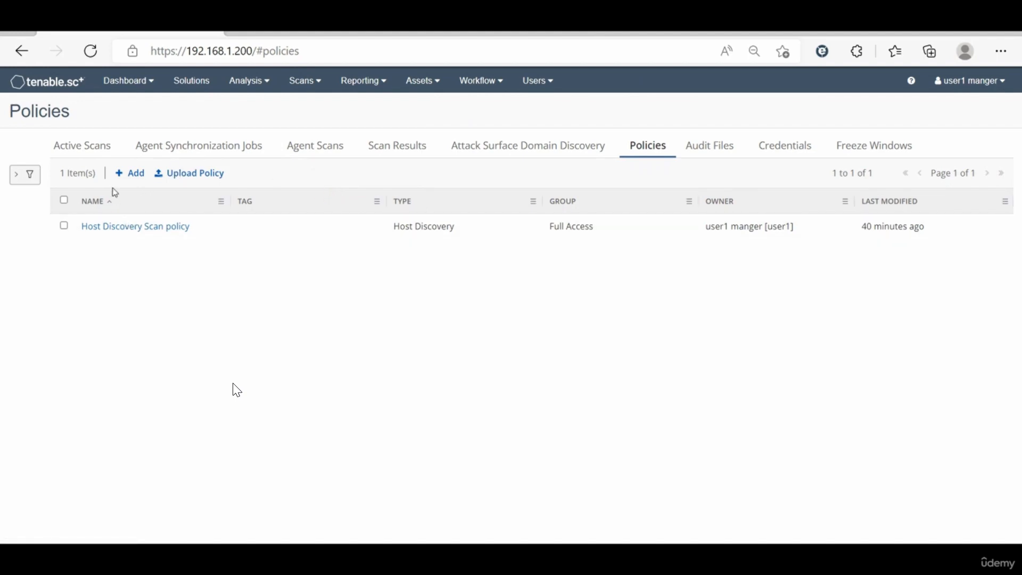
click(125, 175)
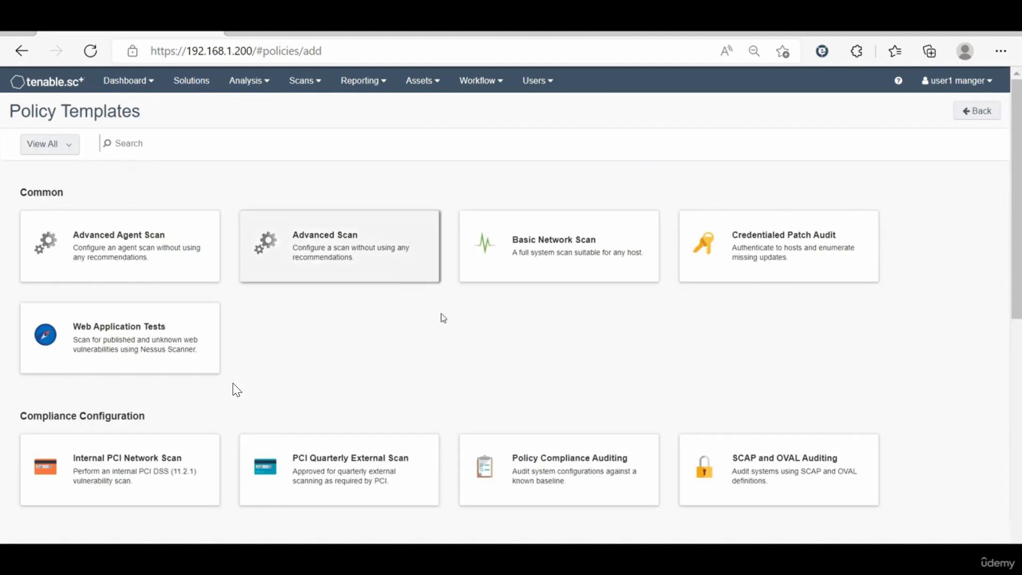
scroll(395, 365, down, 10)
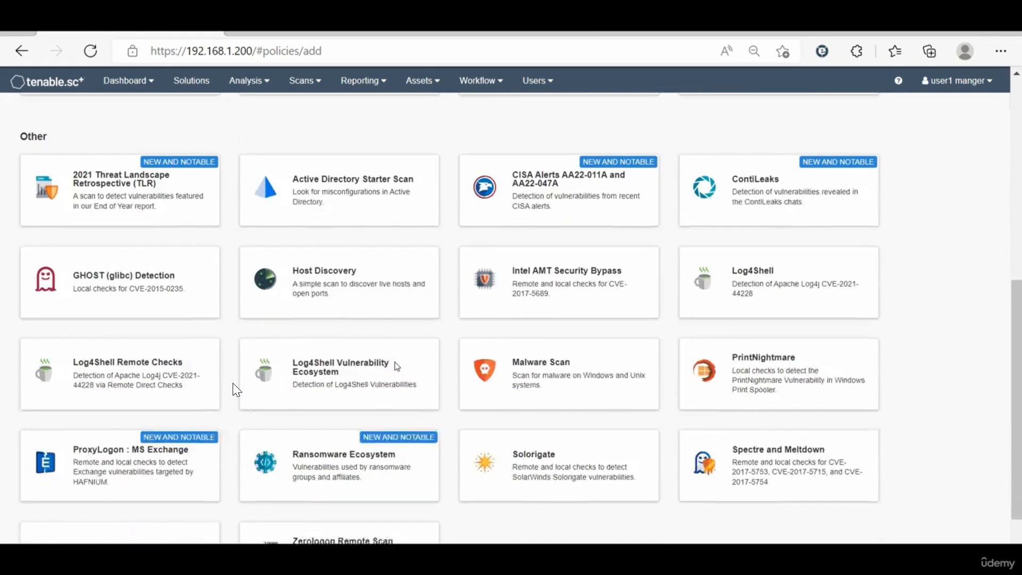
scroll(395, 365, up, 1)
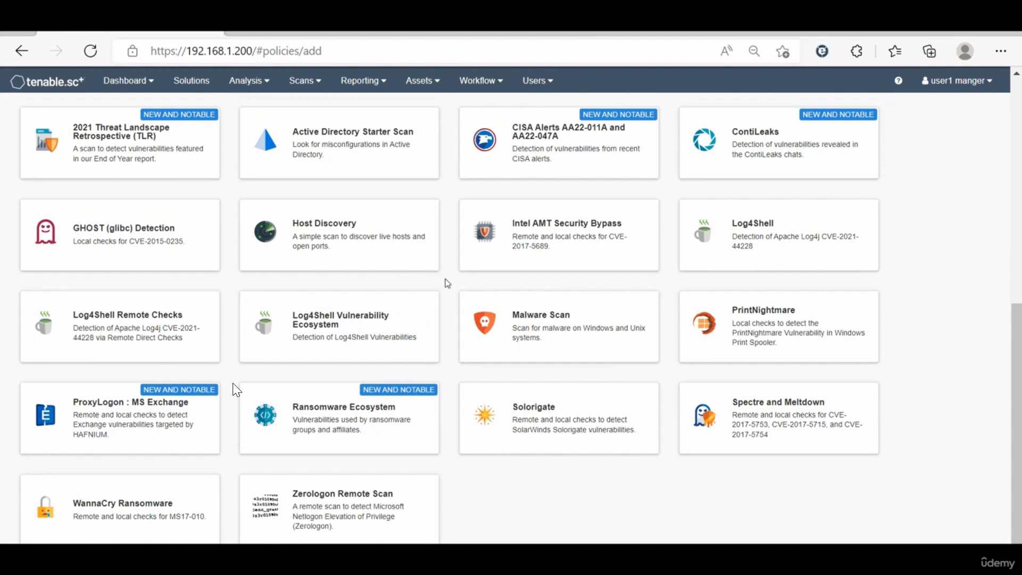
scroll(448, 283, up, 10)
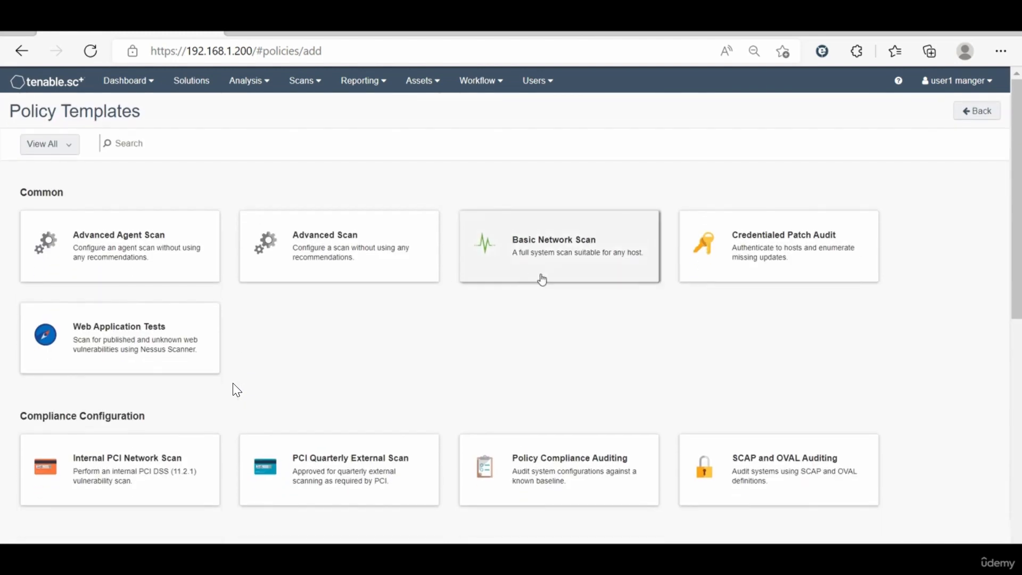
click(548, 251)
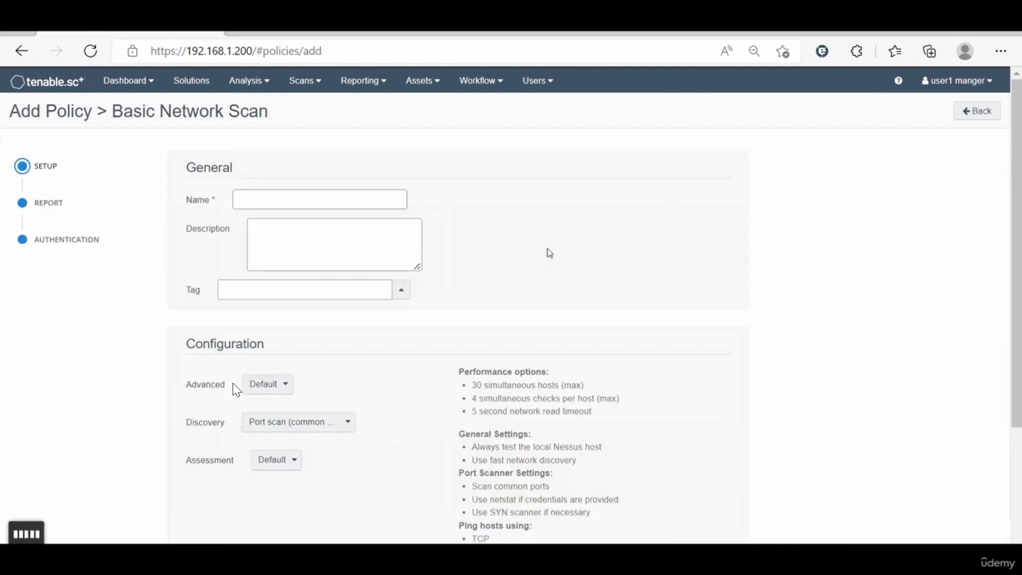
Step: Enter Basic-Network-Scan as both the name and the description of the new policy
click(306, 198)
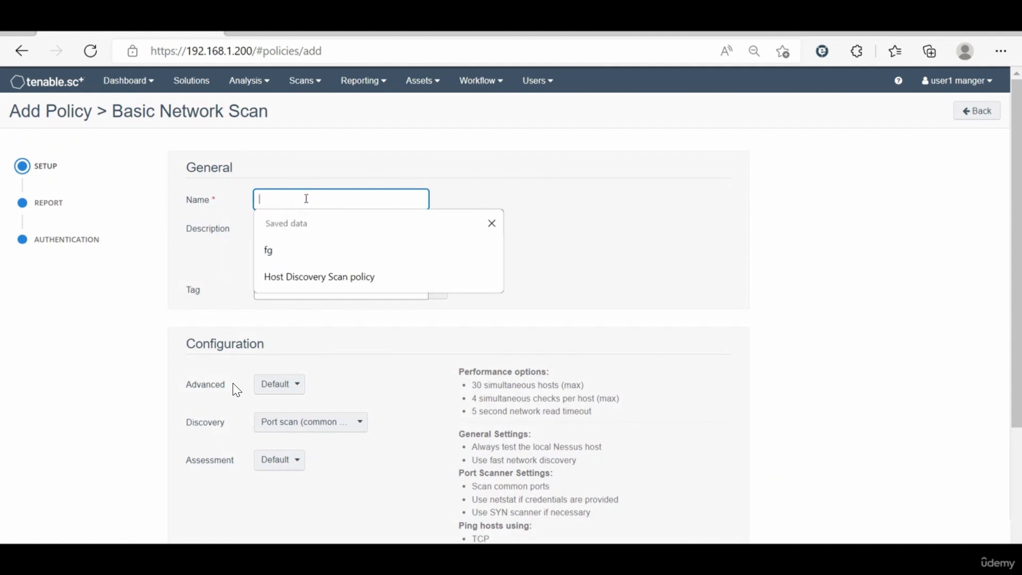
text(Basic-Network-Scan)
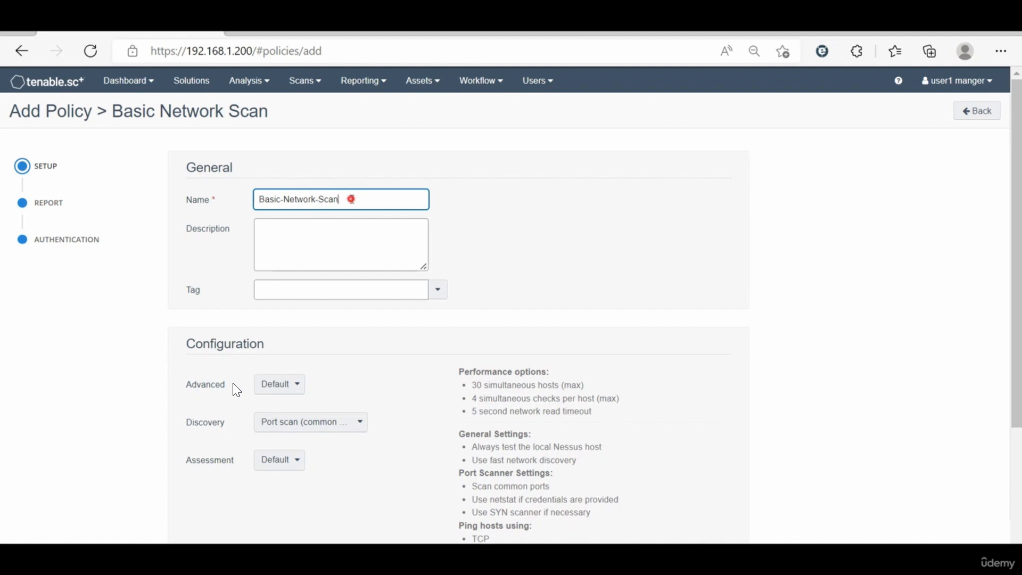
drag(349, 199, 248, 203)
key(ctrl+c)
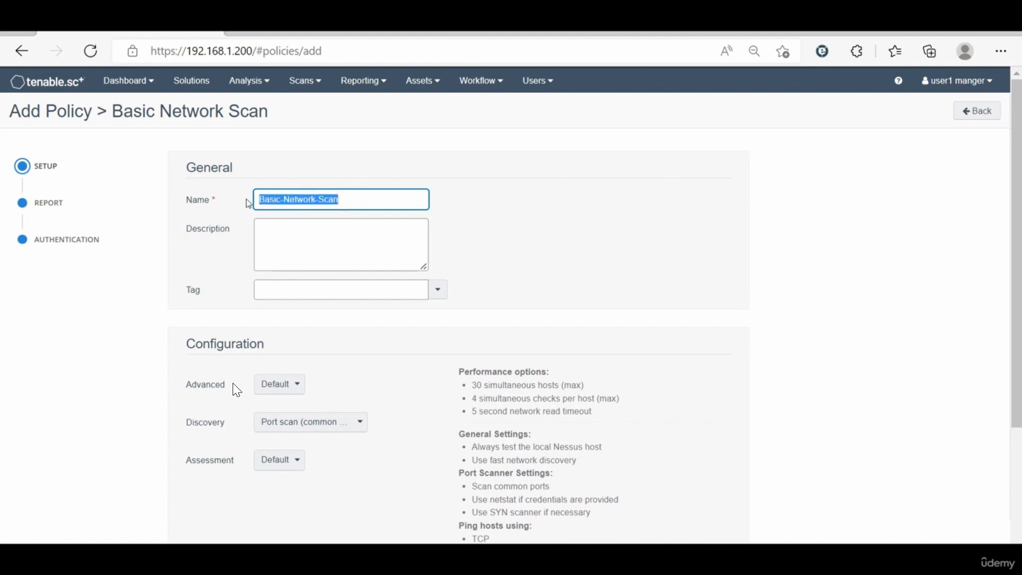
click(290, 235)
key(ctrl+v)
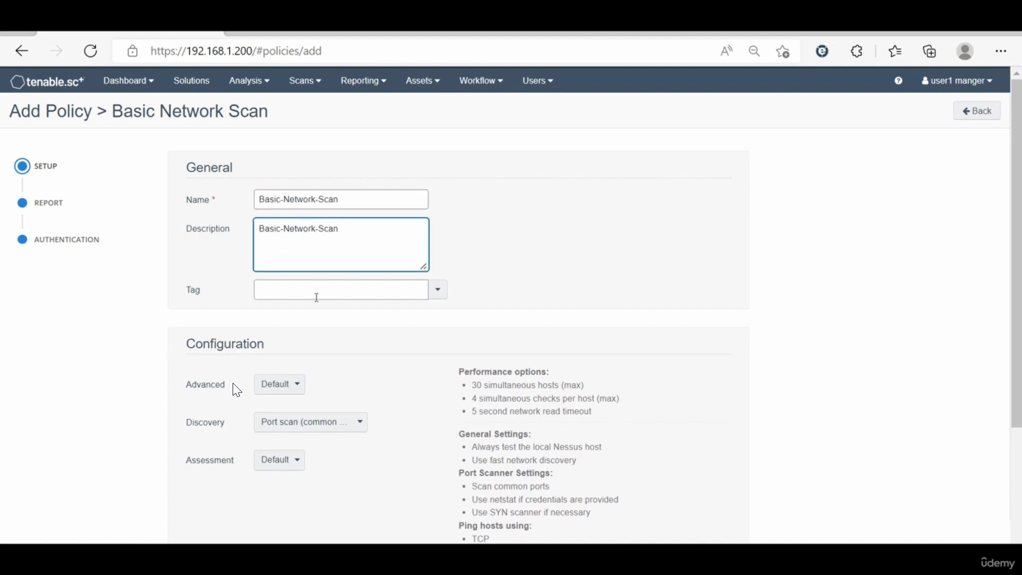
click(343, 306)
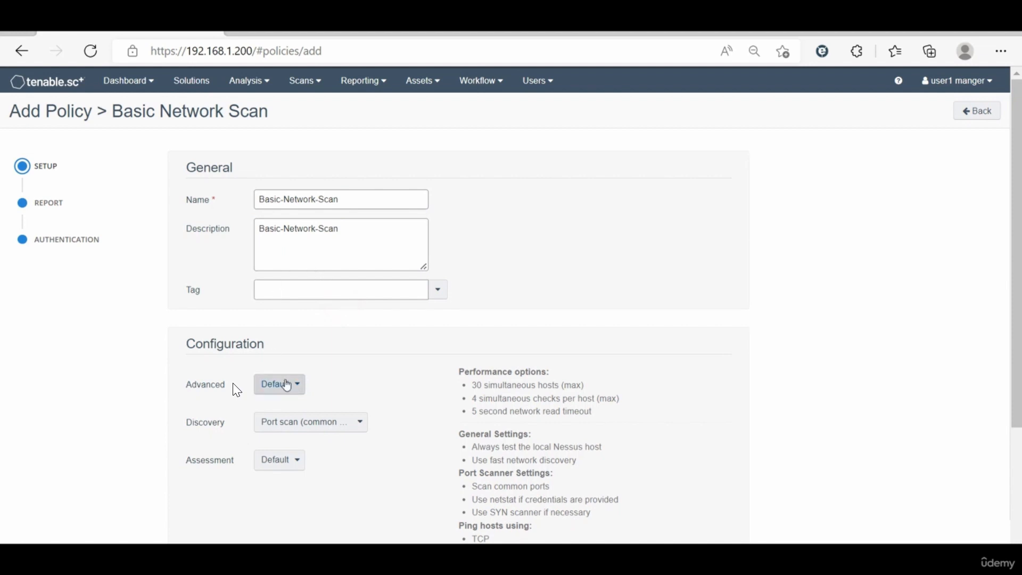
Step: Switch the policy's Advanced configuration to Custom to examine the general and performance settings, and return it to Default
scroll(237, 390, down, 3)
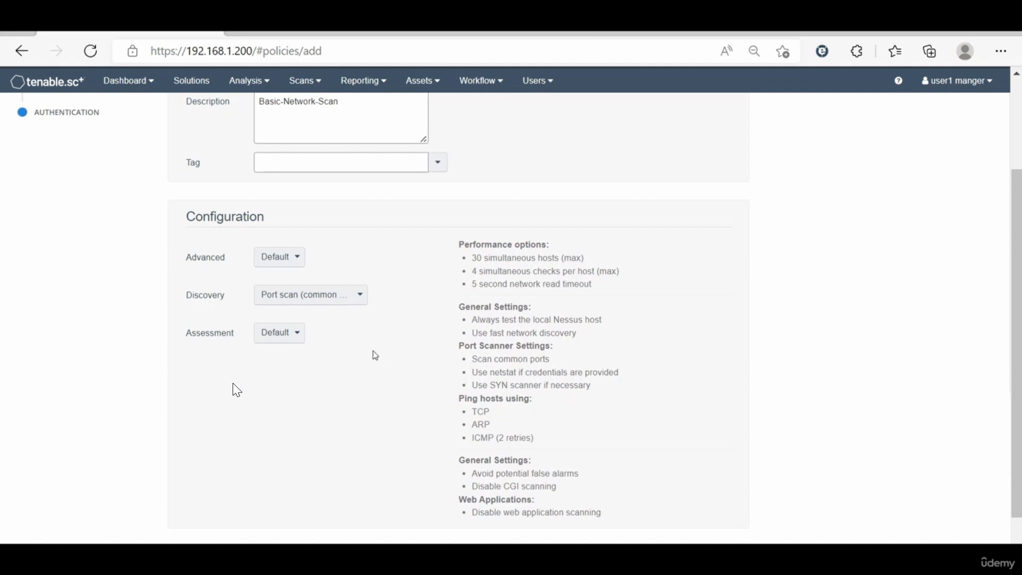
click(303, 265)
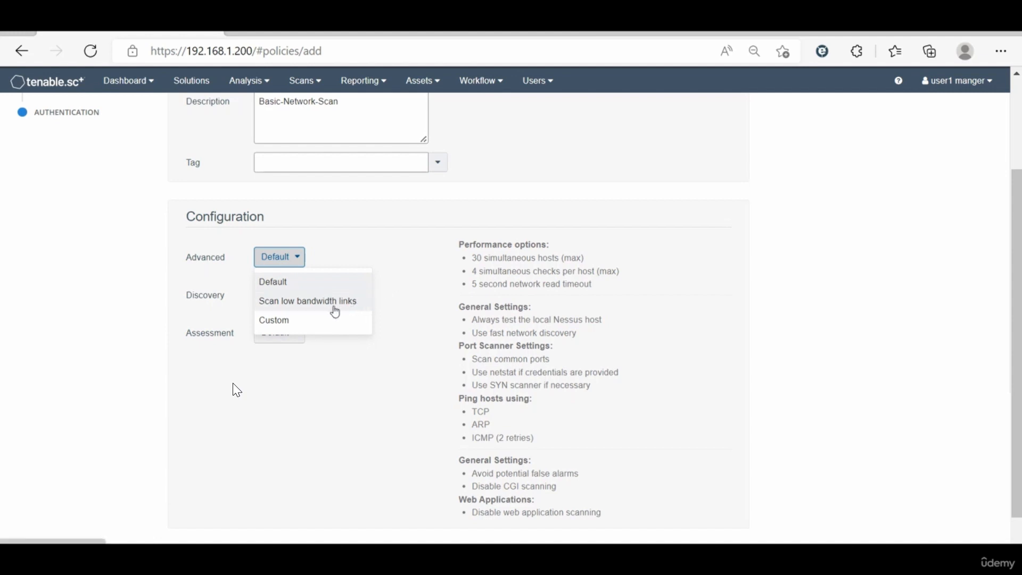
click(301, 321)
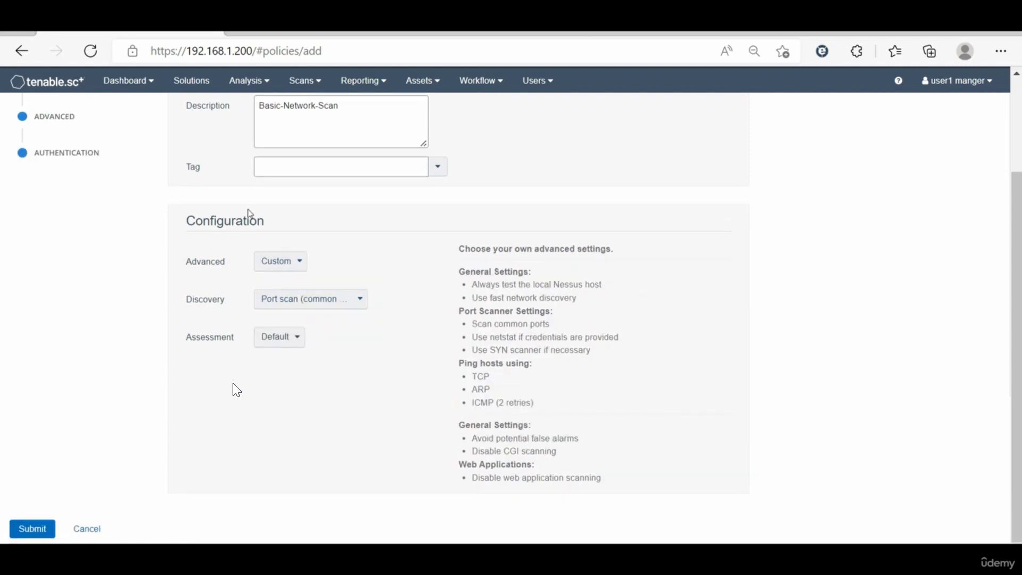
scroll(249, 213, up, 2)
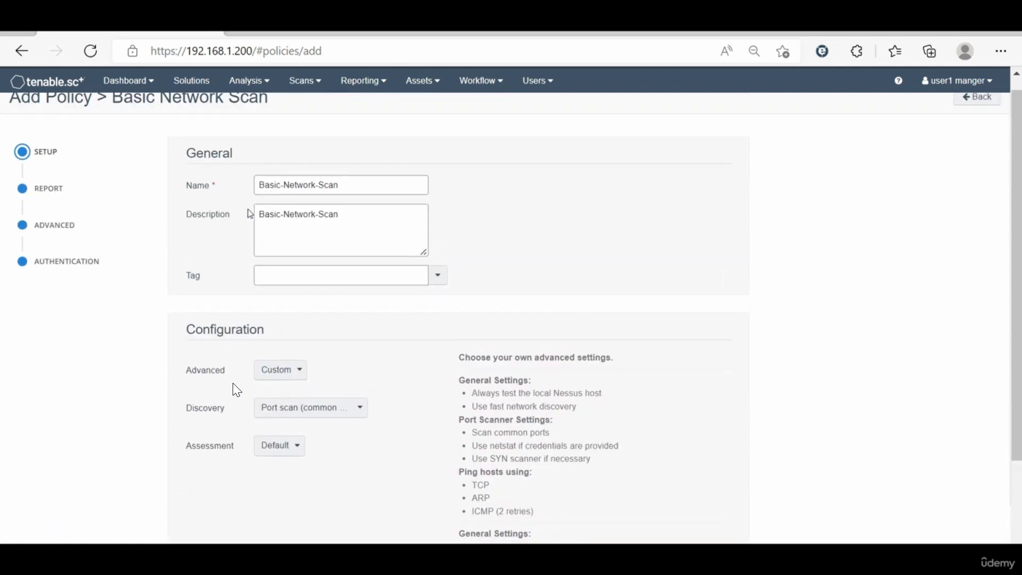
click(68, 228)
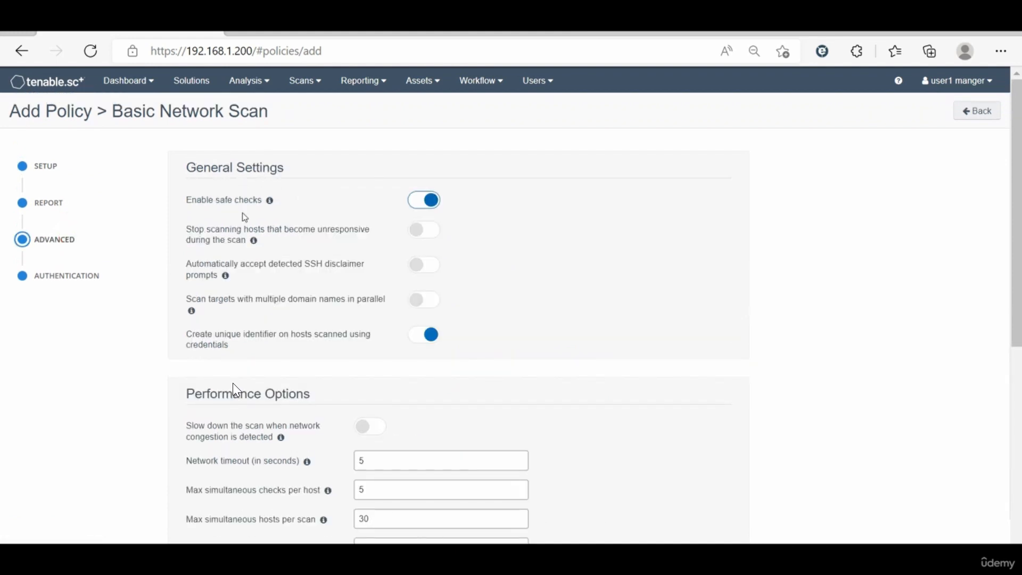
click(47, 169)
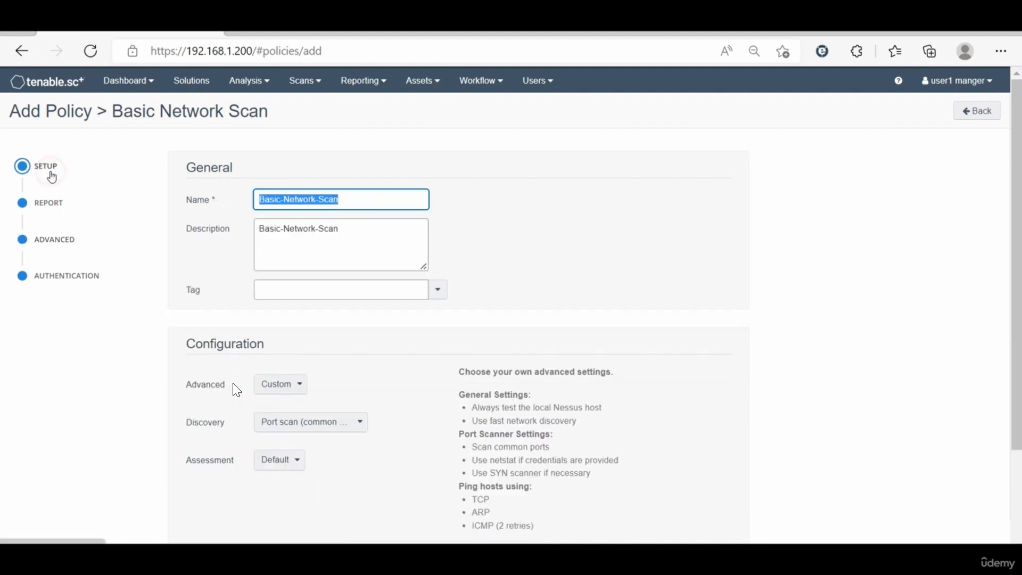
click(279, 387)
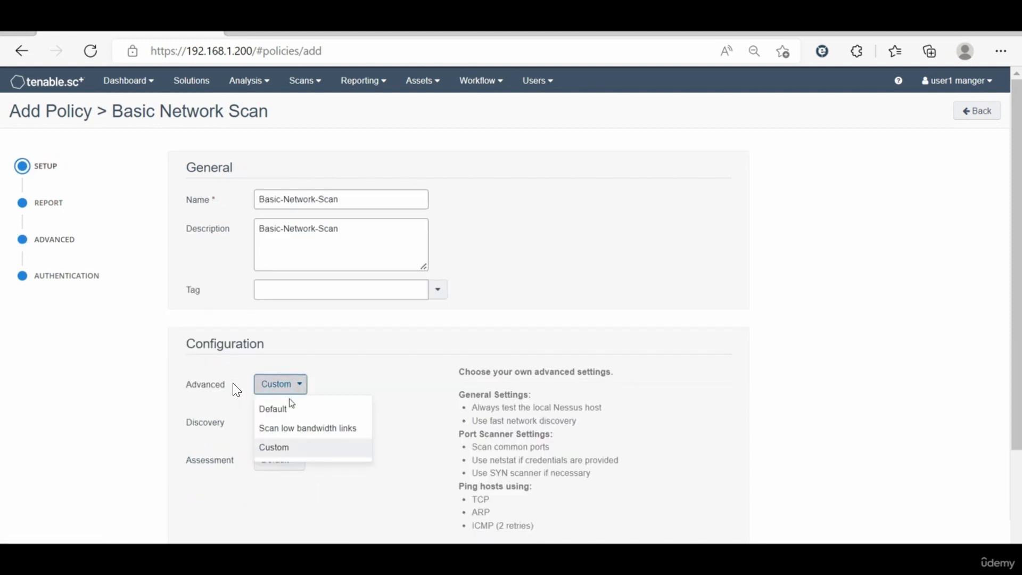
click(296, 410)
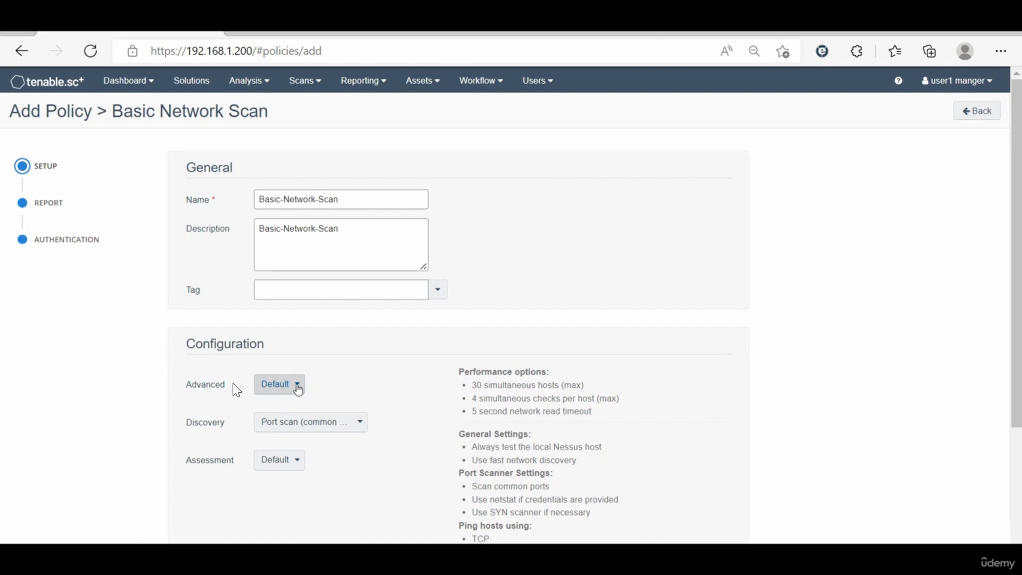
Step: Switch the policy's Discovery configuration to Custom to examine its extra setting sections, and return it to Port scan (common ports)
click(302, 426)
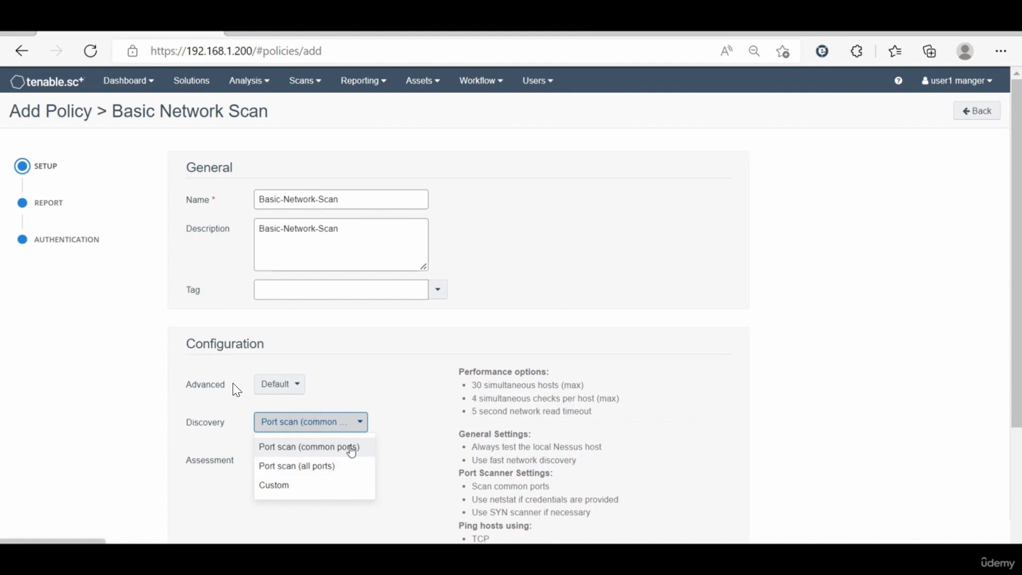
click(284, 486)
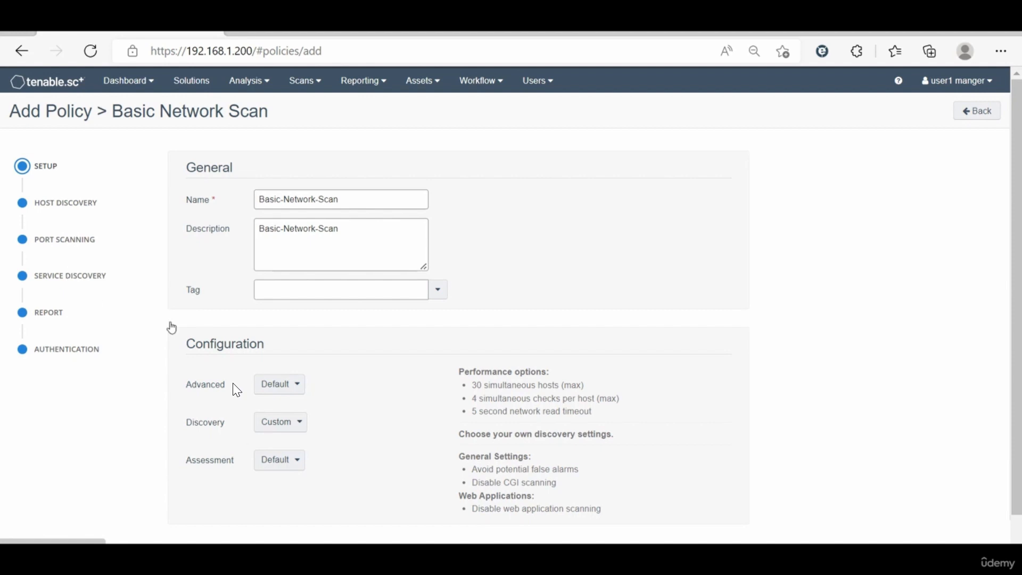
click(292, 425)
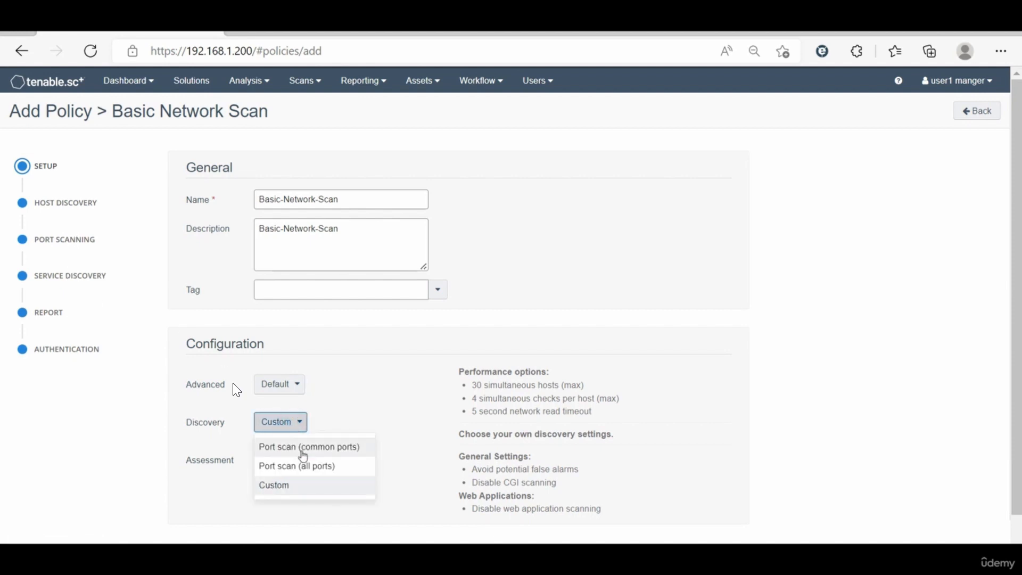
drag(308, 471, 336, 451)
click(337, 450)
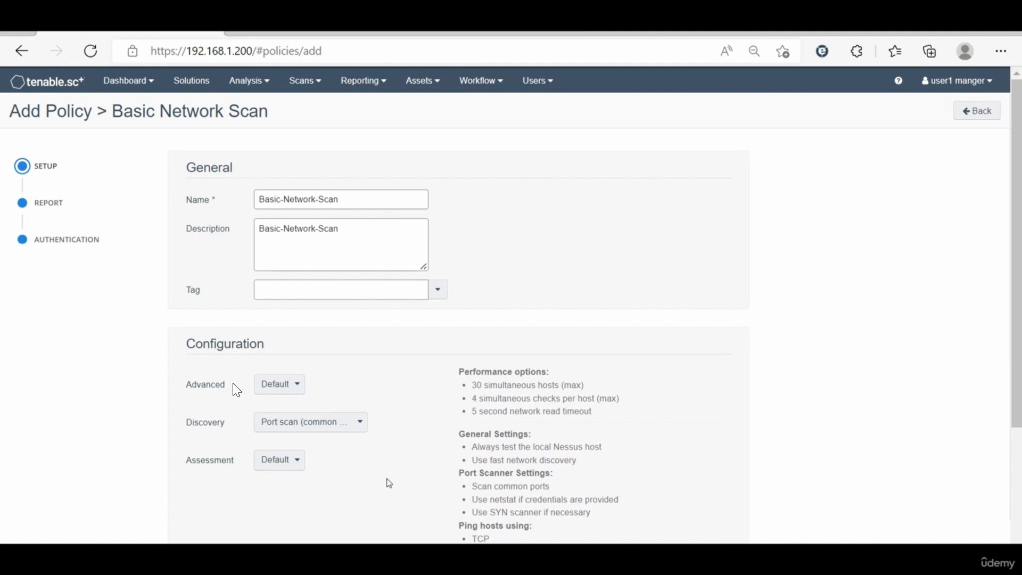
Step: Set the policy's Assessment to Scan for all web vulnerabilities (quick) and review the resulting configuration summary
click(281, 462)
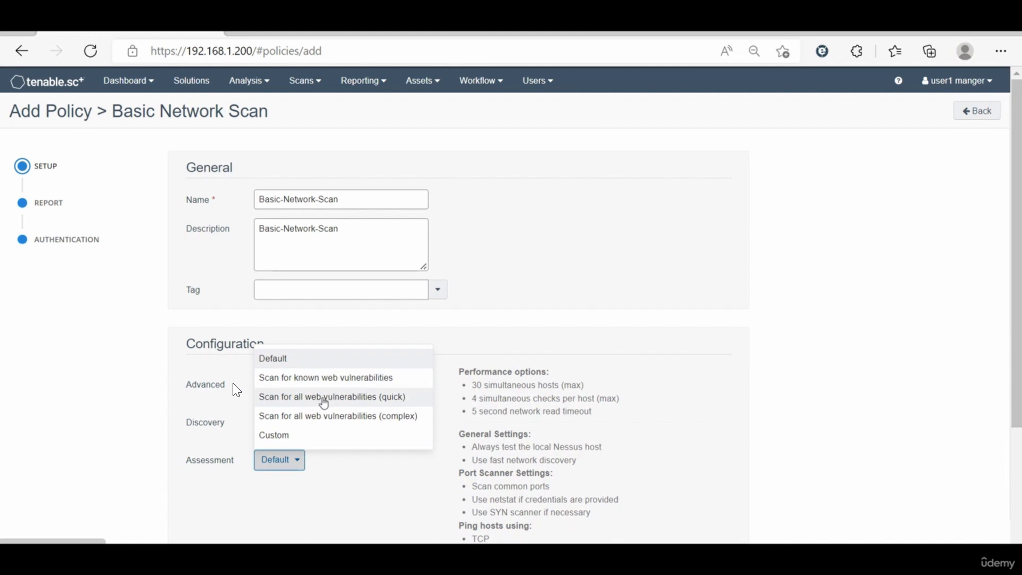
click(354, 403)
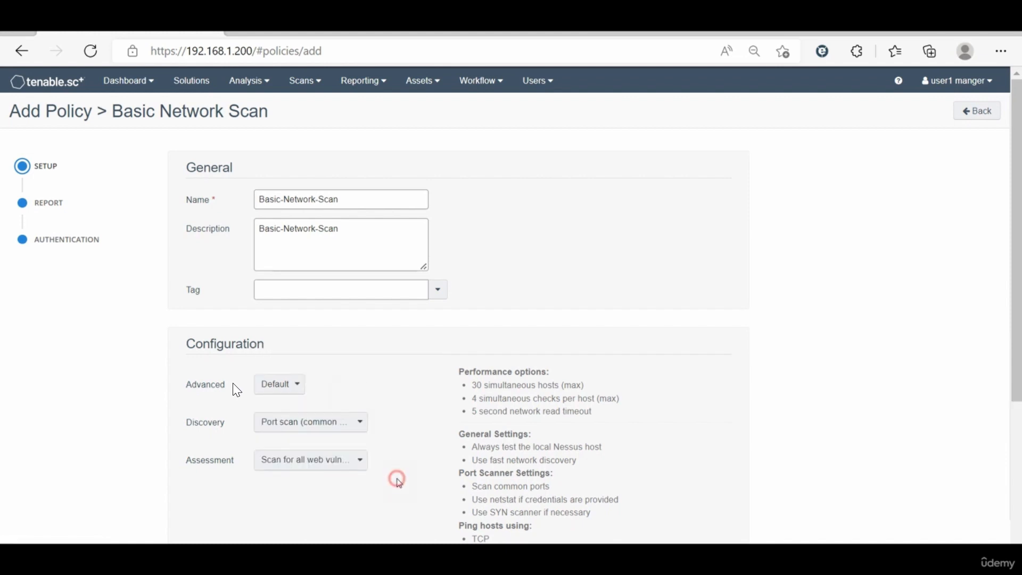
scroll(399, 483, down, 1)
scroll(400, 483, down, 2)
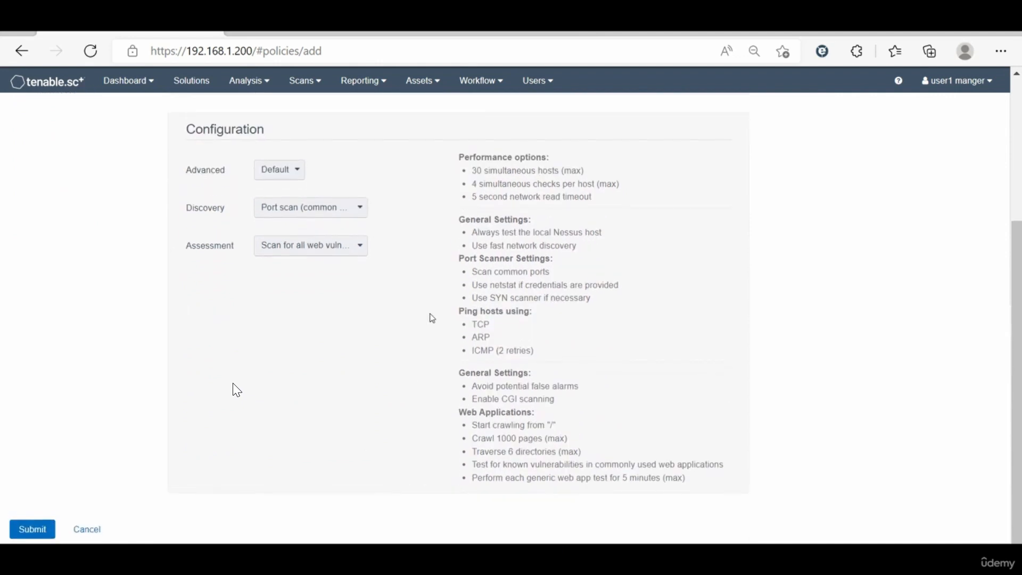
scroll(237, 390, up, 3)
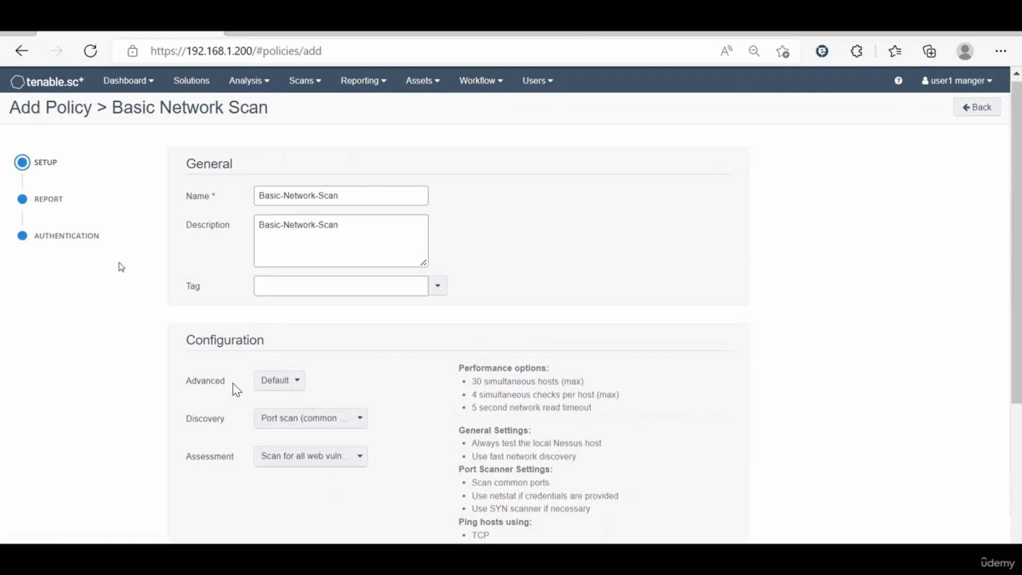
Step: Review the policy's report and authentication settings and submit the Basic-Network-Scan policy
click(48, 200)
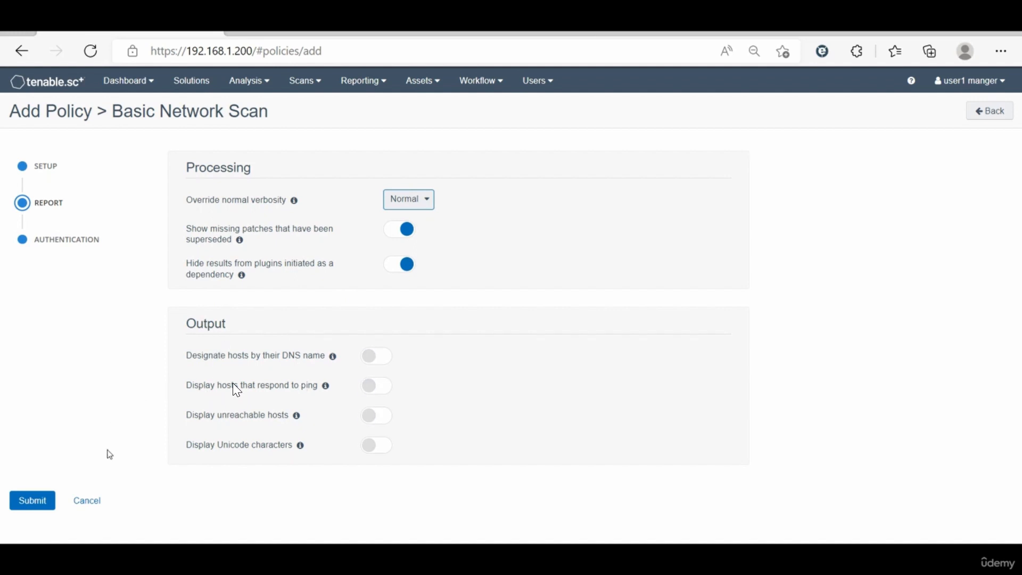
click(75, 242)
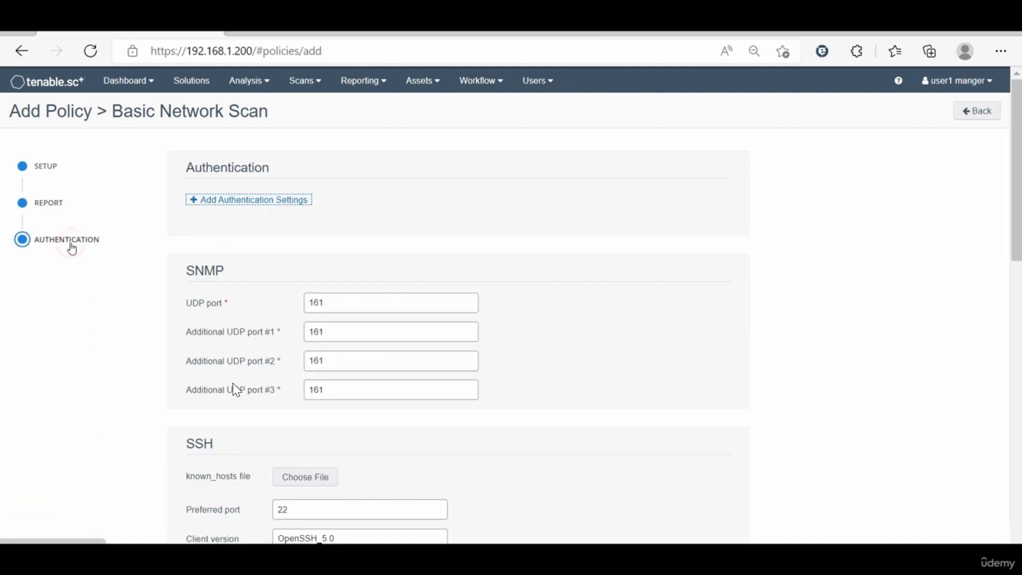
scroll(160, 333, down, 1)
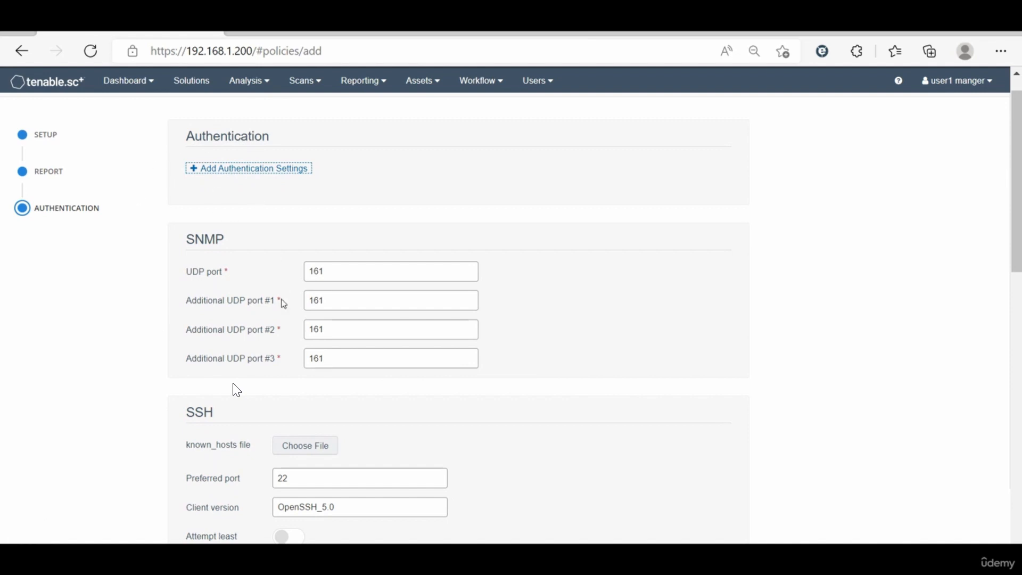
scroll(237, 390, down, 1)
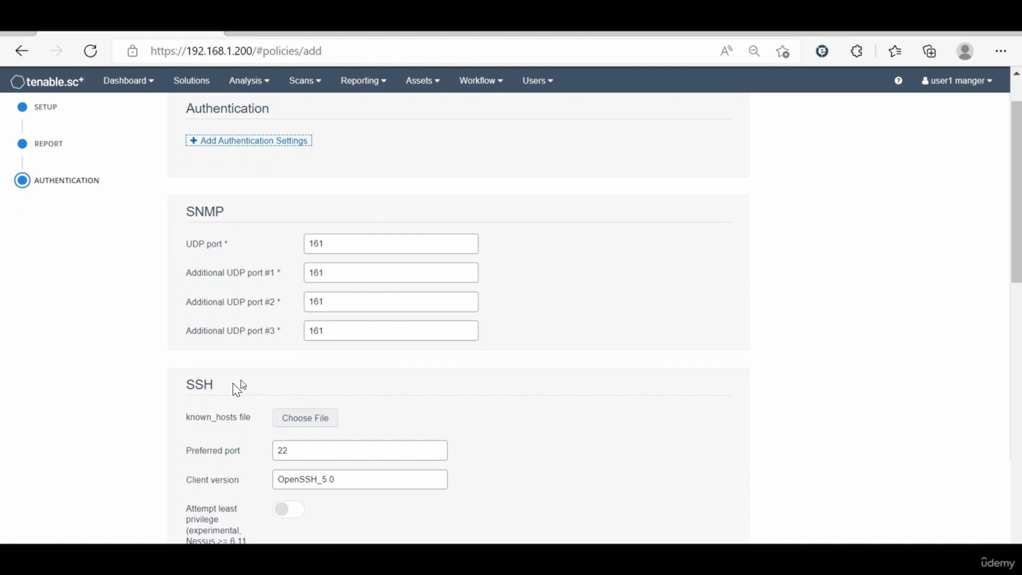
scroll(236, 390, down, 8)
scroll(237, 391, down, 6)
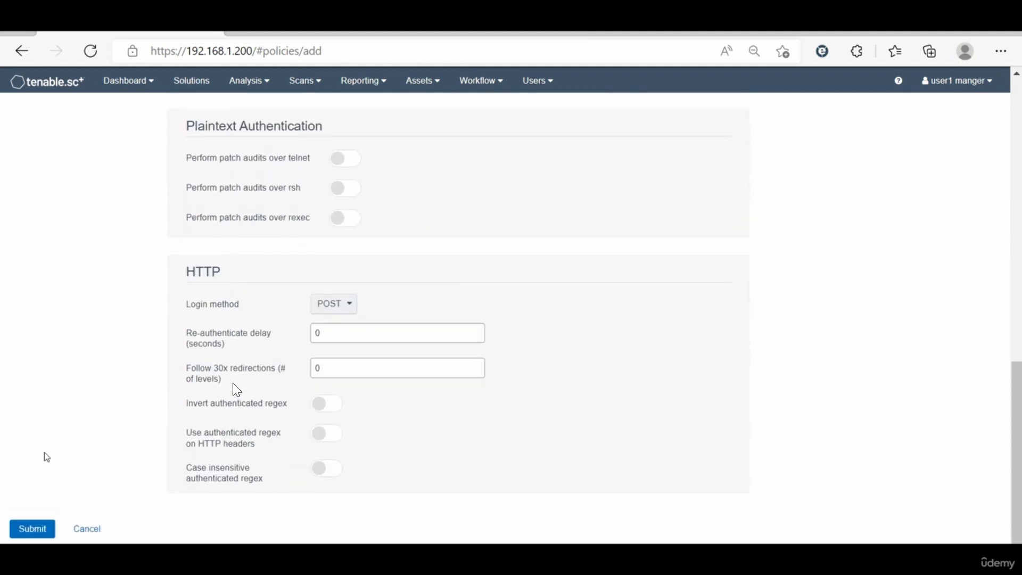
click(39, 530)
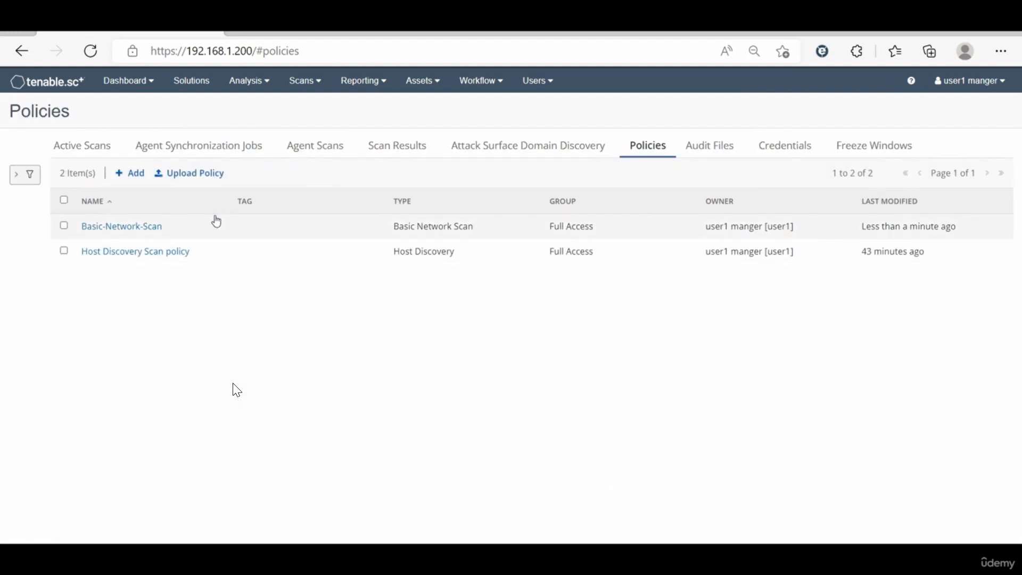
Step: Go to the active scans, make a copy of the Net-Disc scan and clear the selection
click(94, 154)
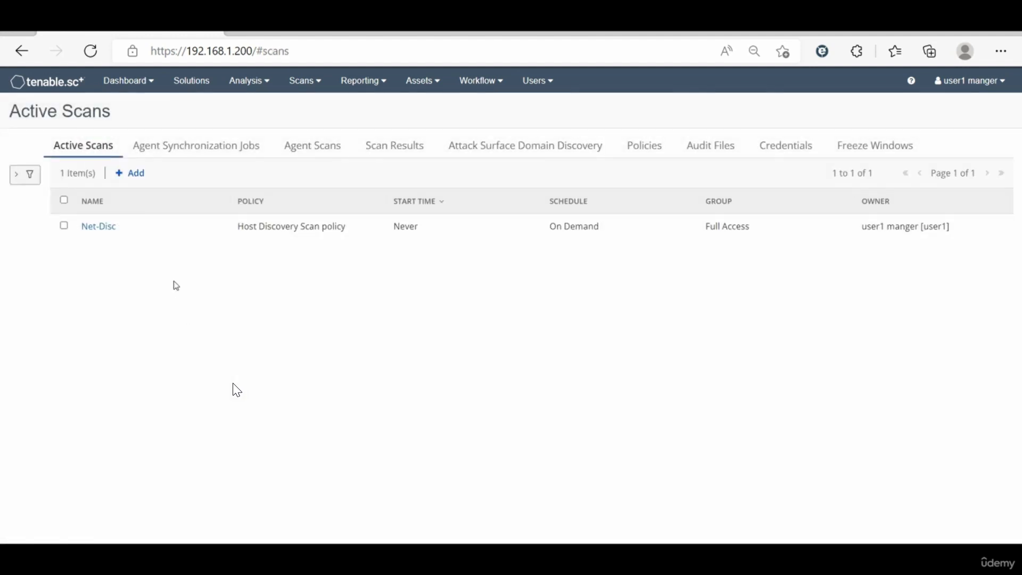
click(146, 225)
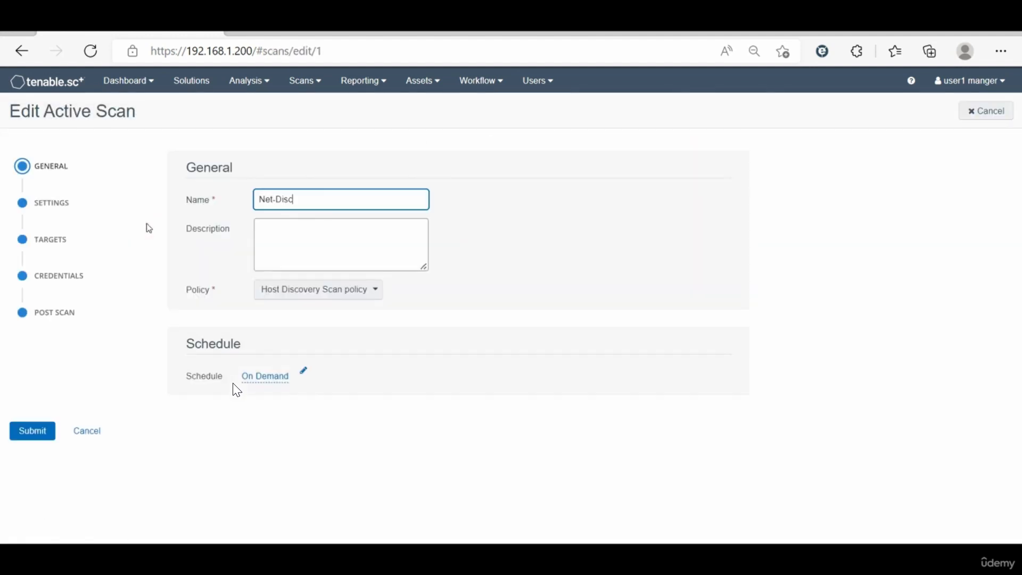
click(100, 429)
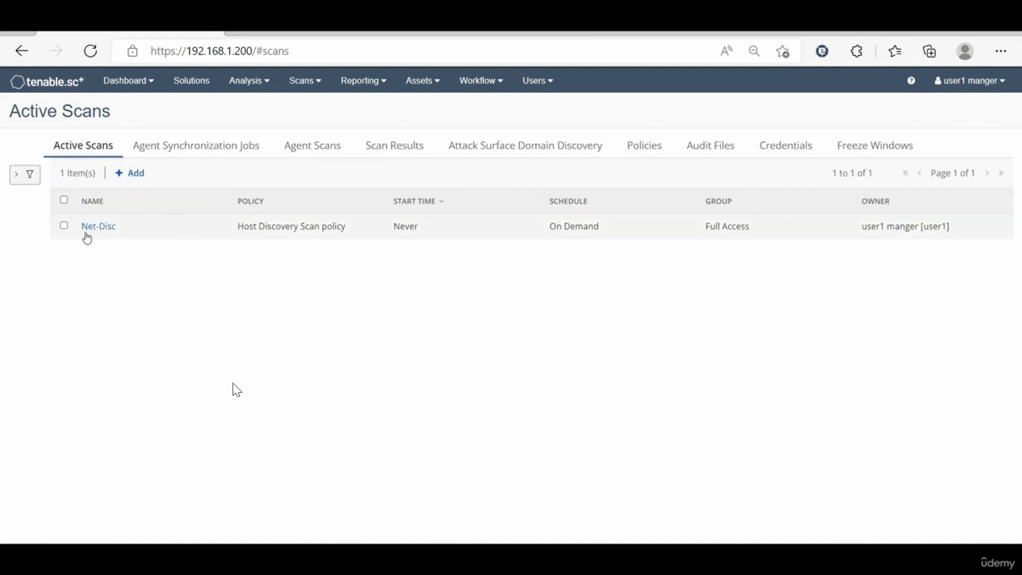
click(65, 226)
click(346, 176)
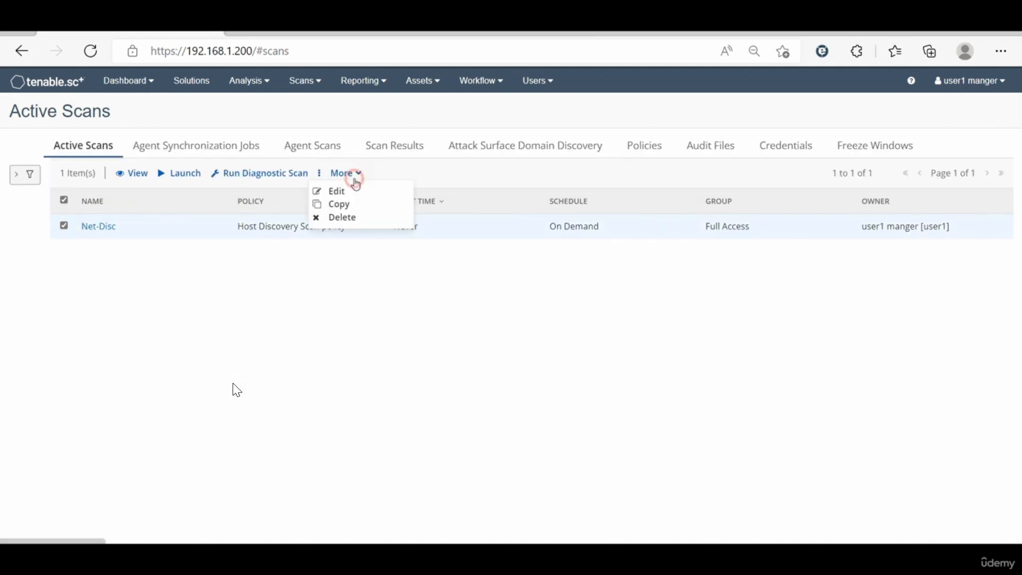
click(351, 205)
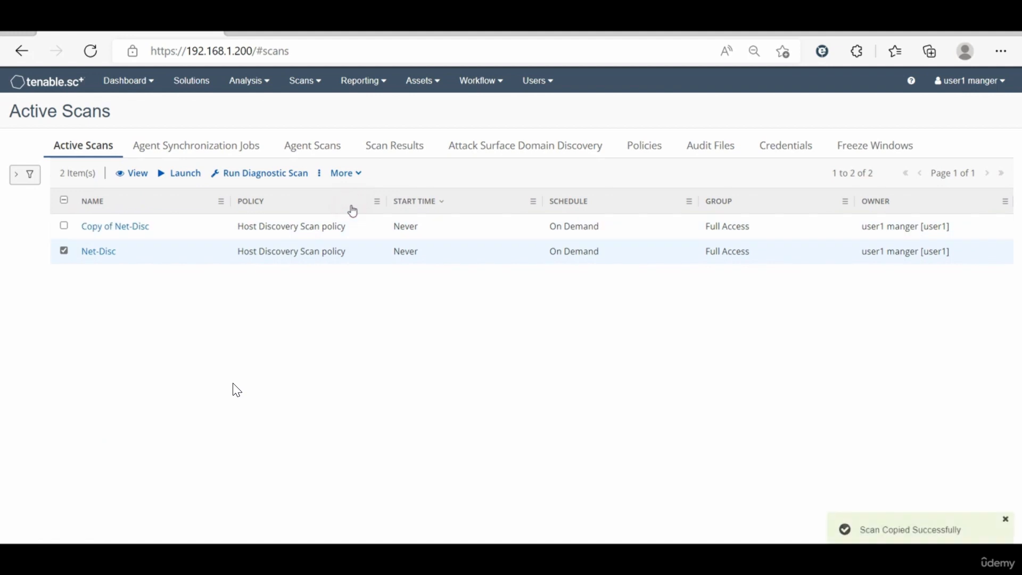
click(64, 250)
click(65, 251)
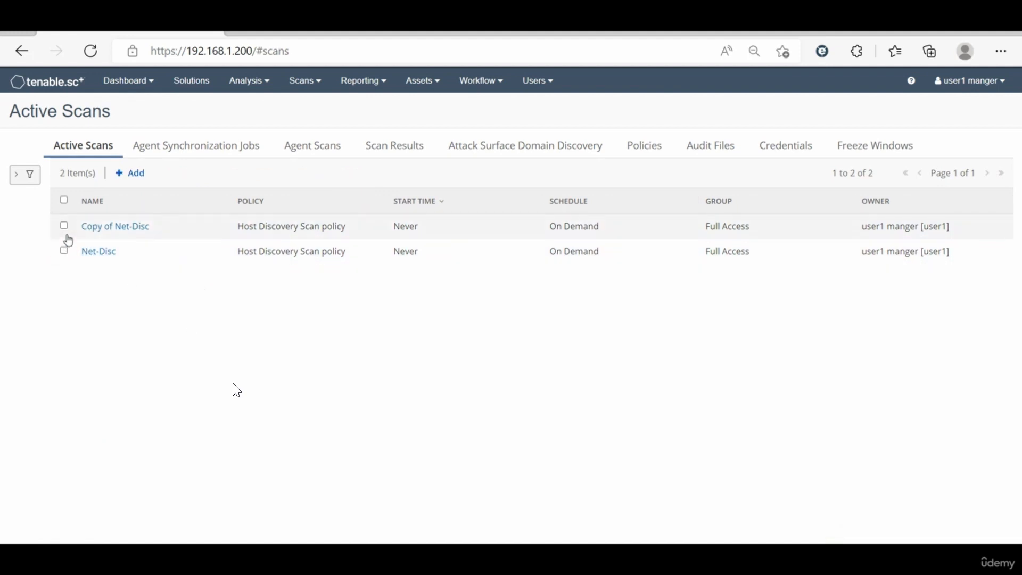
Step: Open the copied Net-Disc scan and enter Basic Network Scan unauth as both its name and description
click(89, 228)
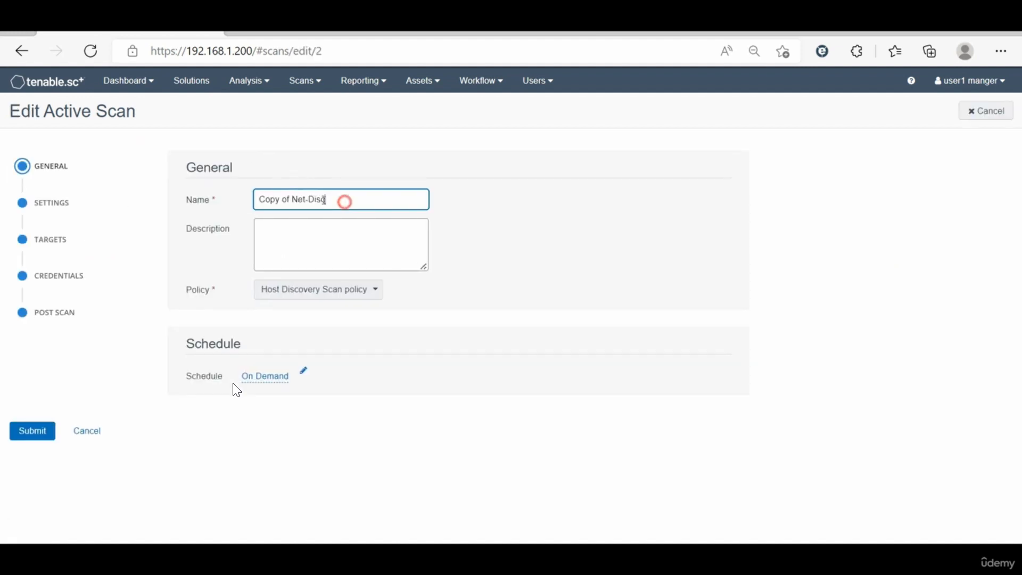
drag(345, 202, 142, 205)
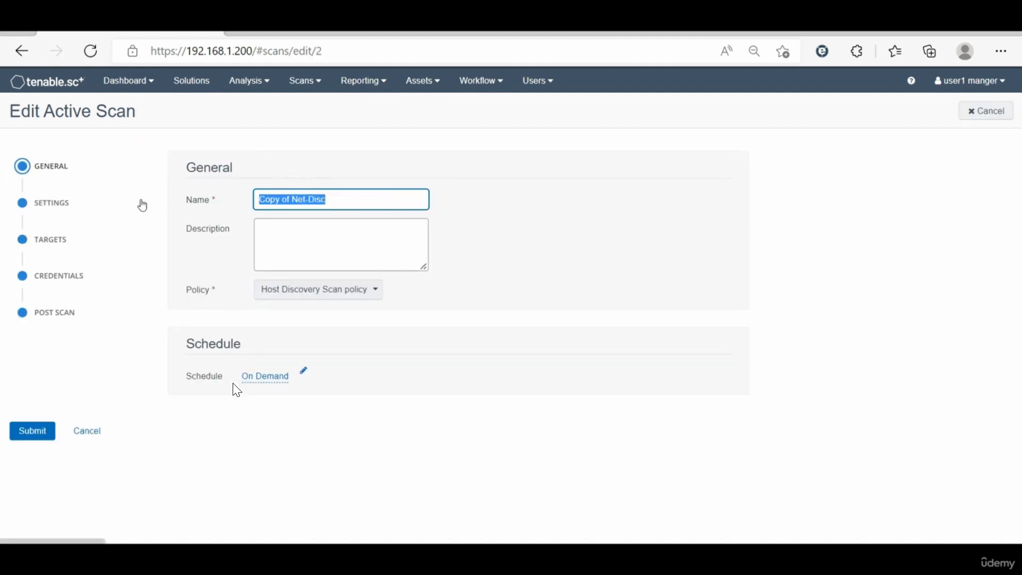
text(Basic)
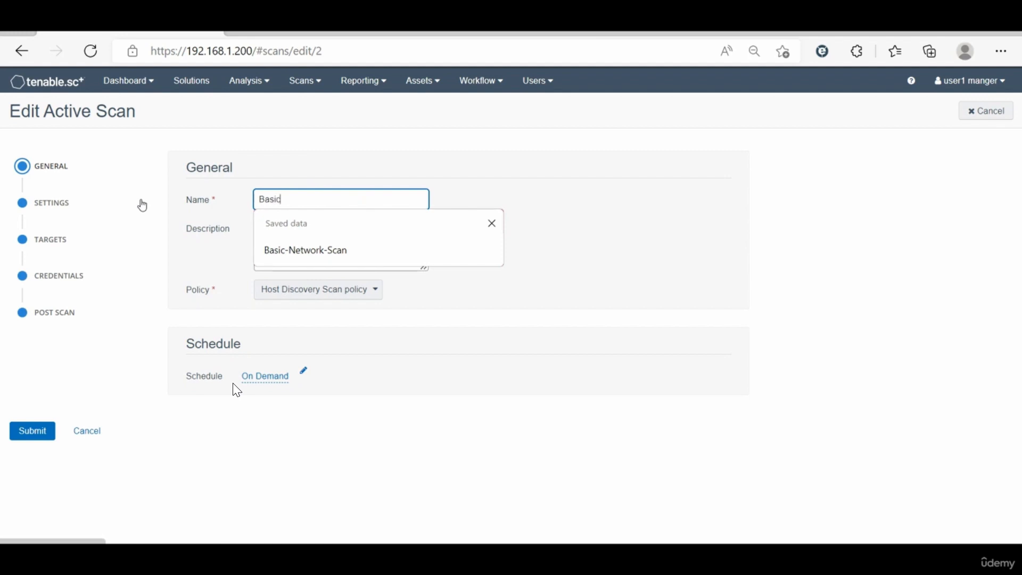
key(Escape)
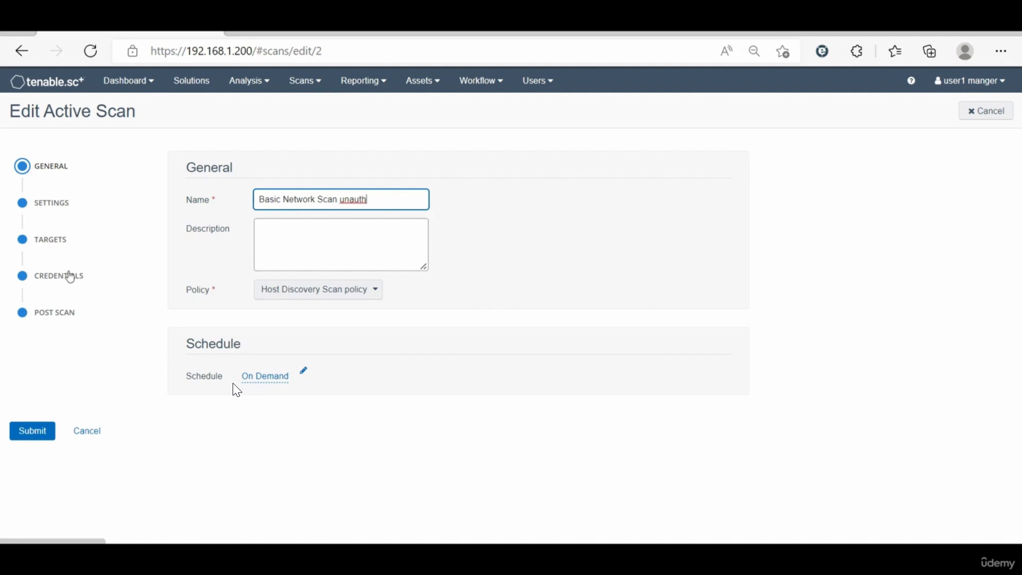
drag(397, 198, 250, 203)
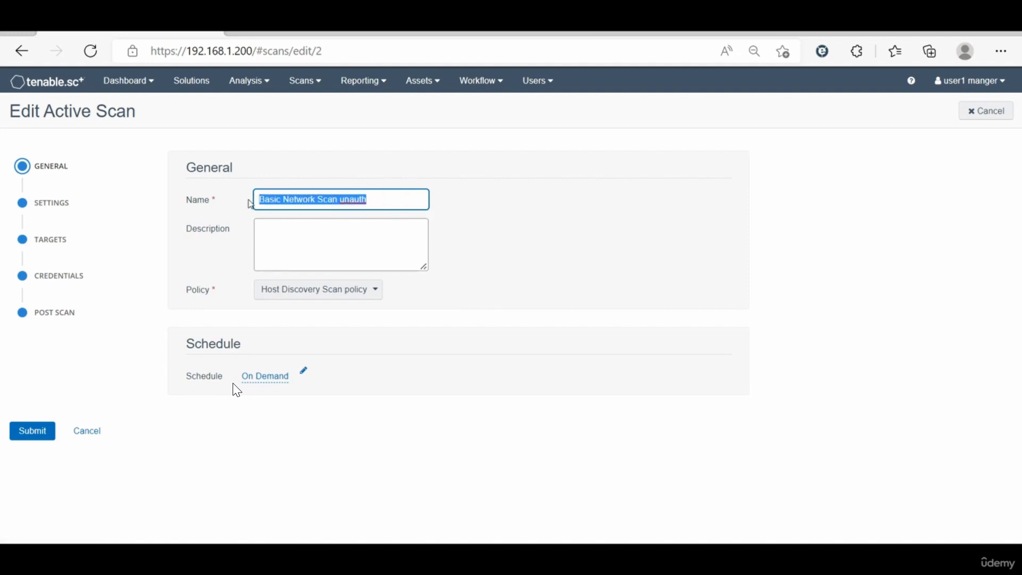
click(320, 226)
key(ctrl+v)
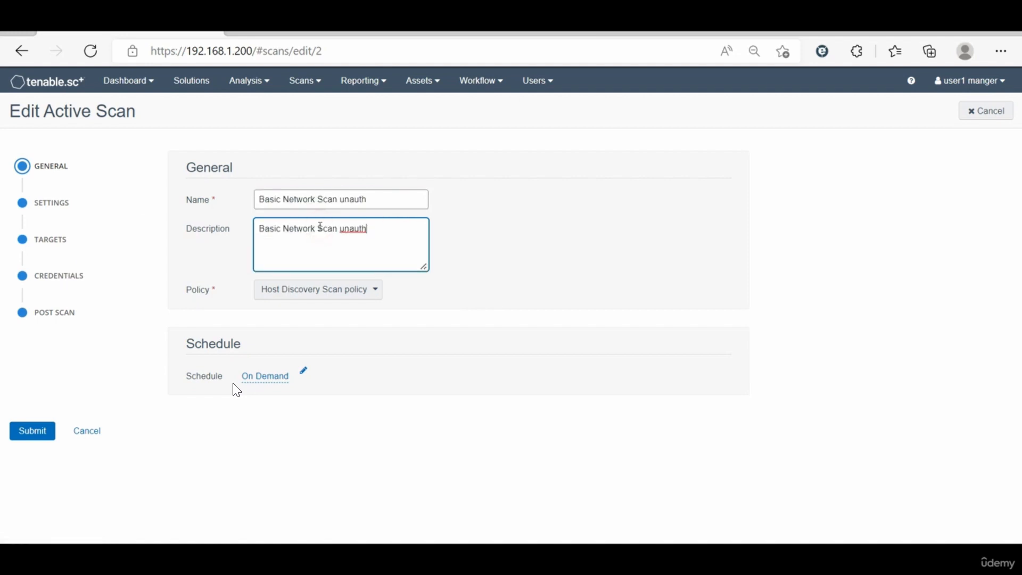
Step: Assign the Basic-Network-Scan policy to the scan and enable Scan Virtual Hosts in its advanced settings
click(326, 290)
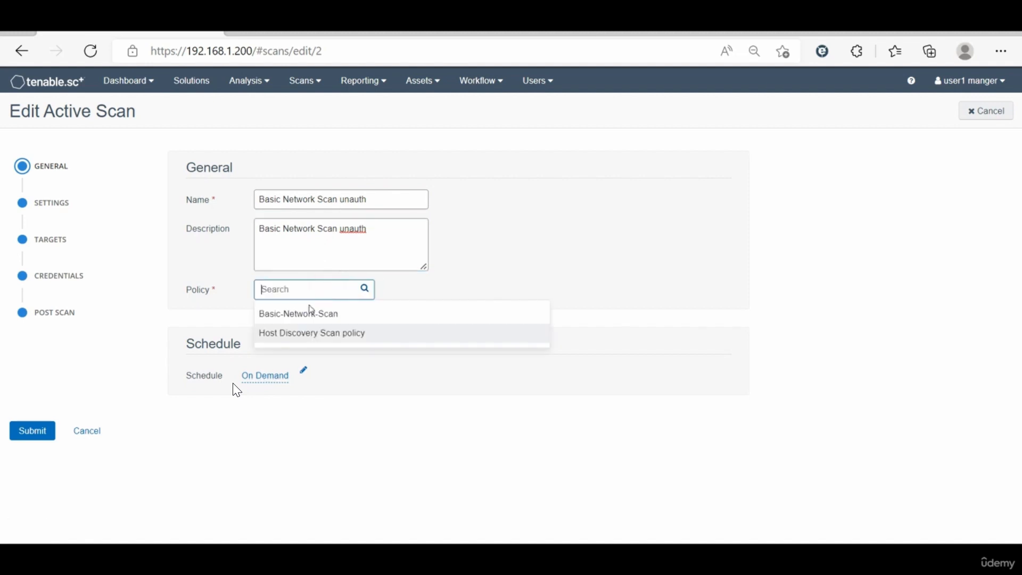
click(309, 315)
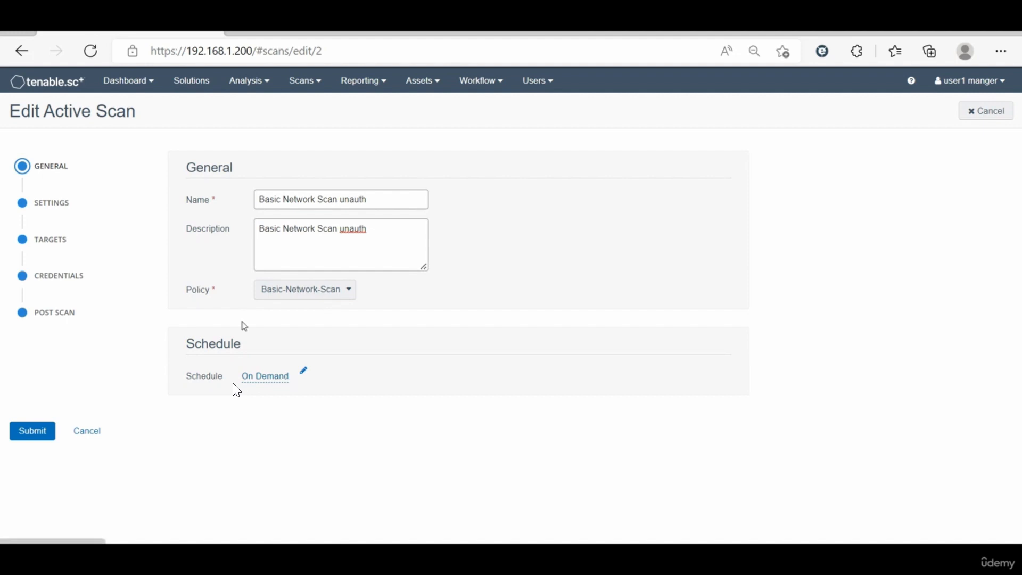
click(55, 202)
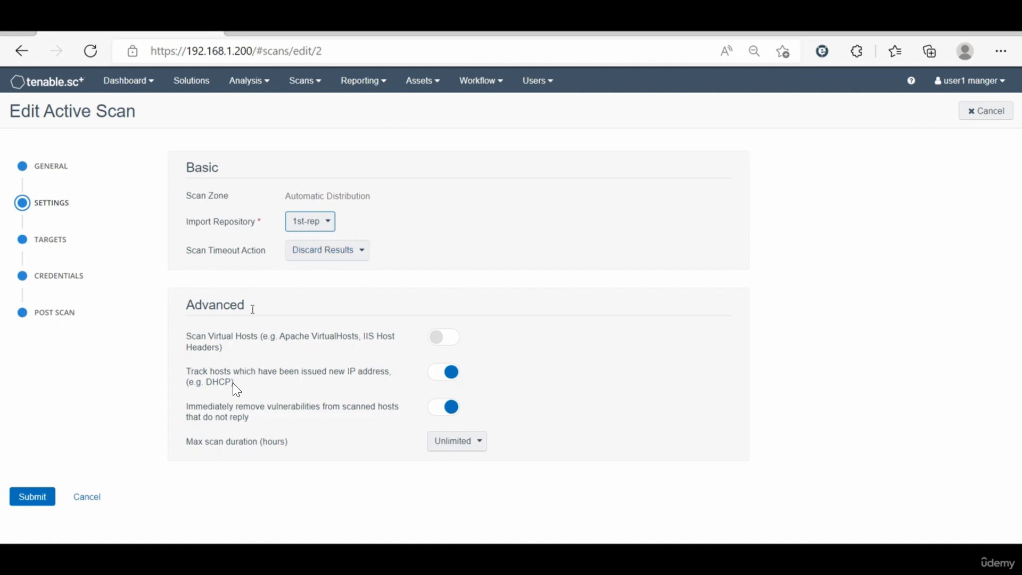
click(438, 339)
click(440, 339)
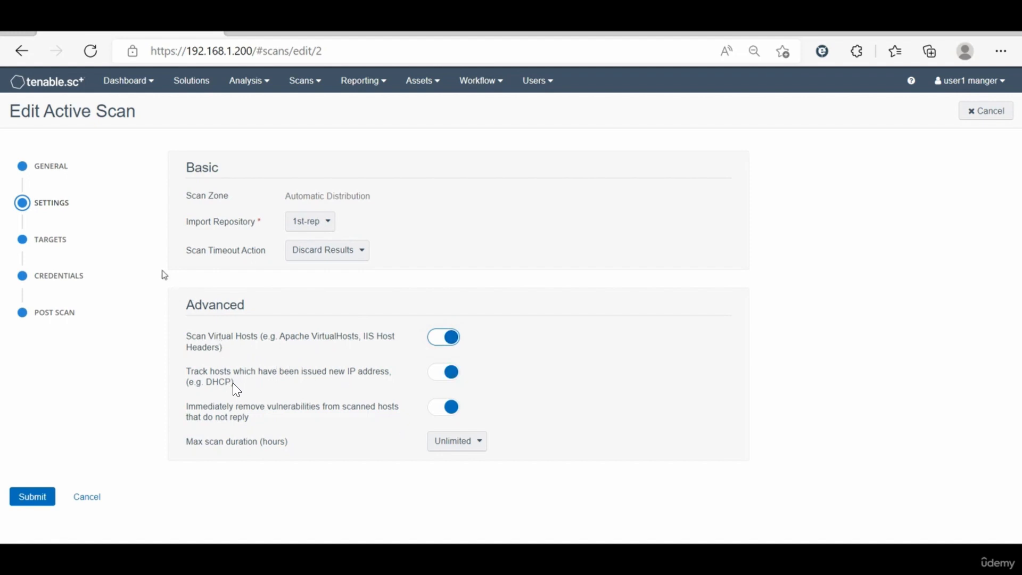
Step: Check the scan's target IP range and credentials, and submit the edited scan
click(56, 239)
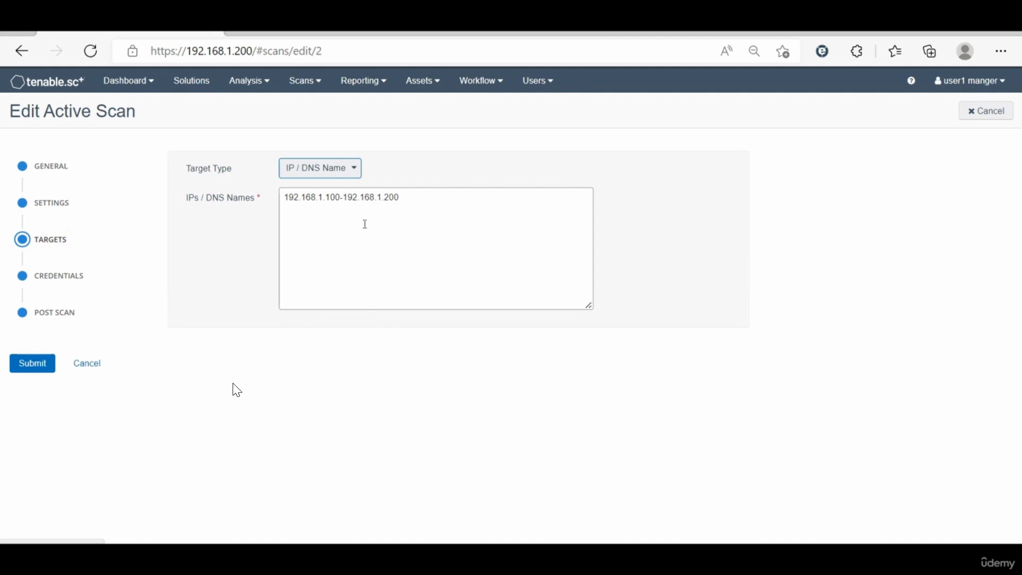
click(58, 285)
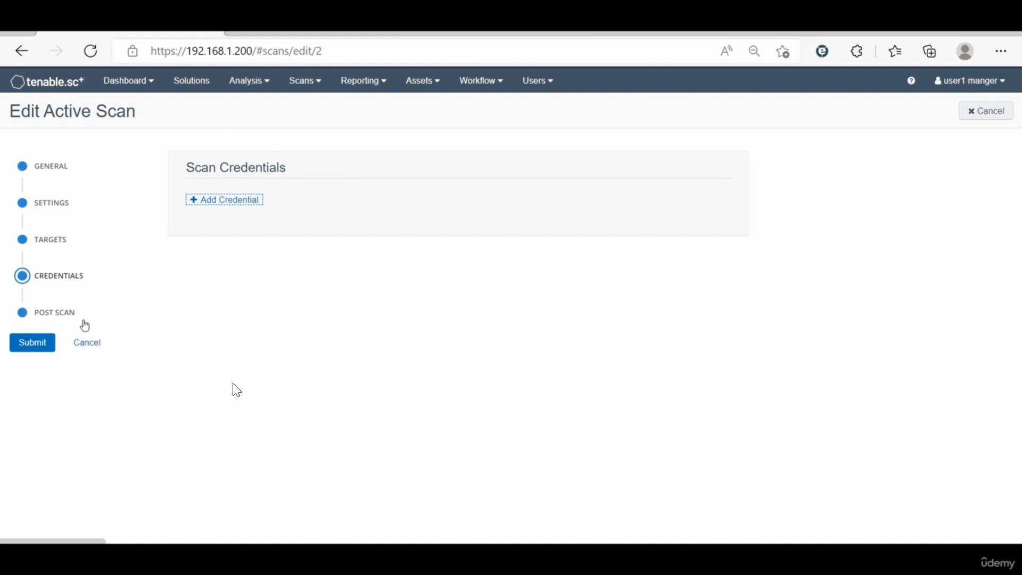
click(55, 243)
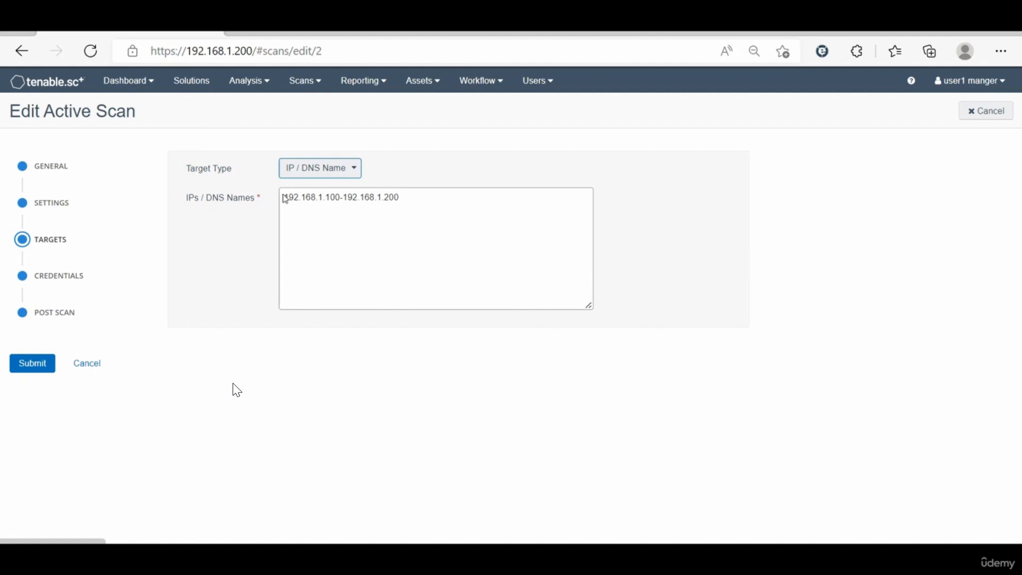
click(41, 363)
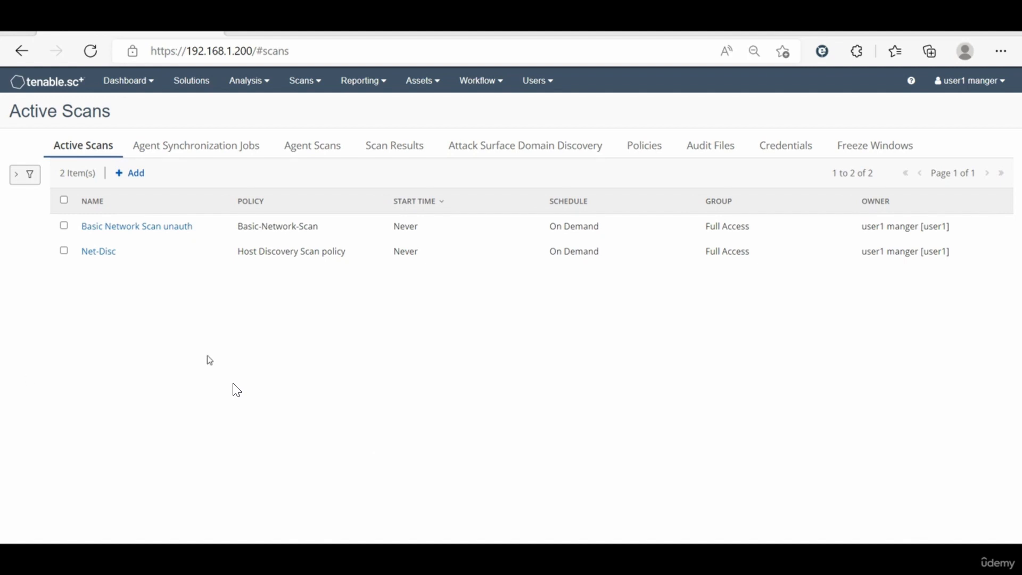
Step: Edit the Basic Network Scan unauth scan to target only 192.168.1.122 and 192.168.1.211, and submit it
click(125, 226)
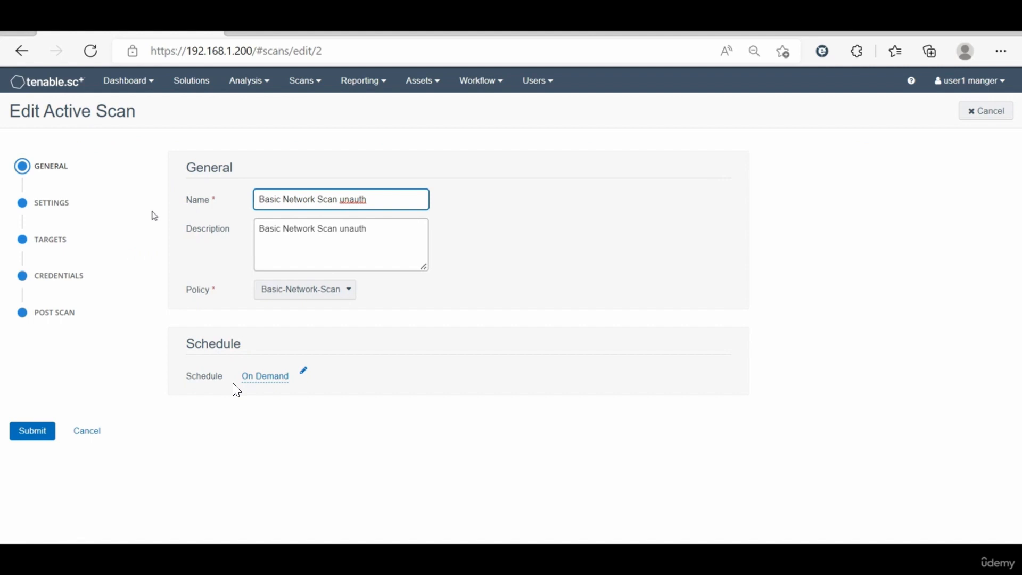
click(70, 208)
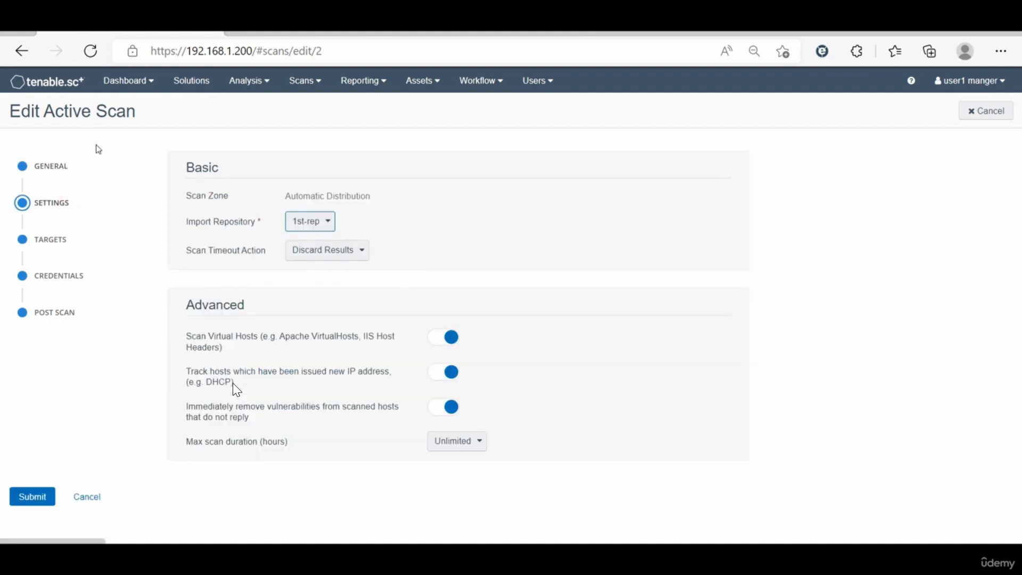
click(55, 251)
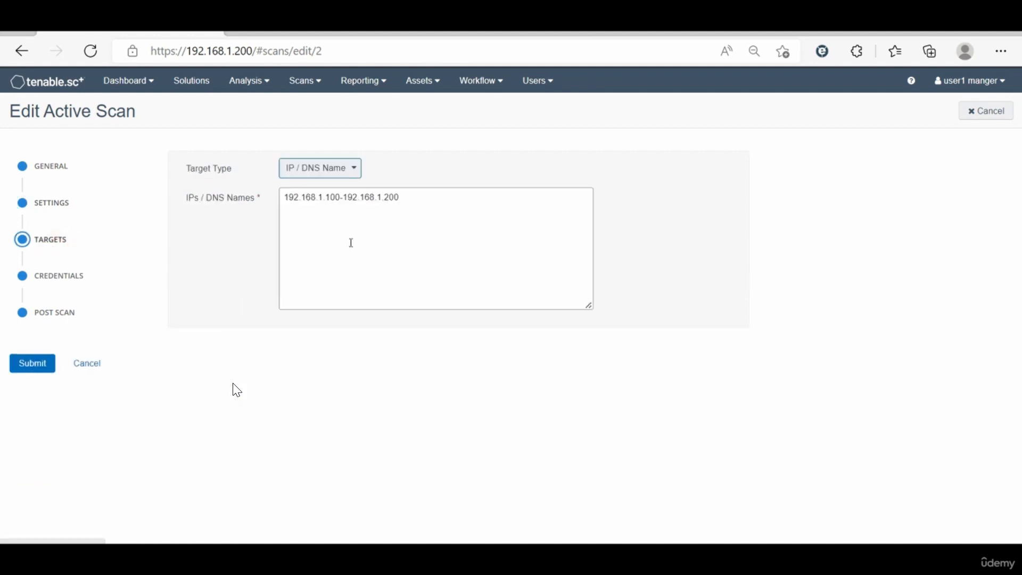
click(426, 192)
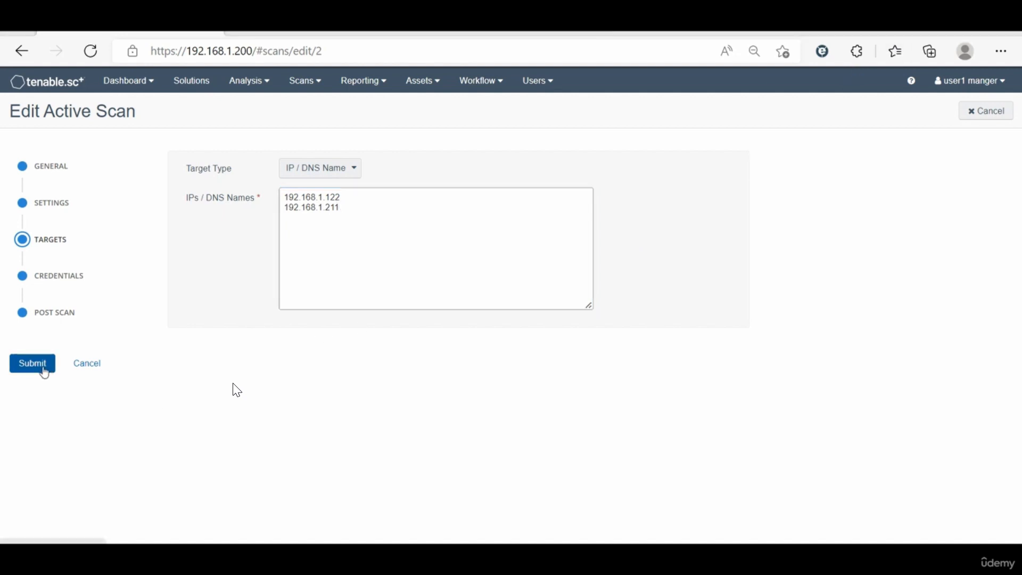
click(44, 368)
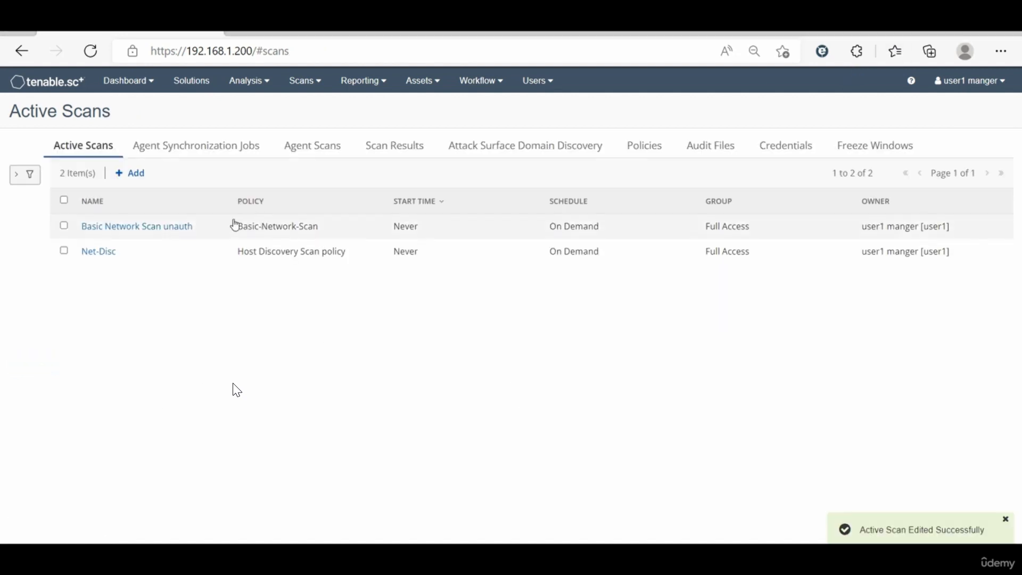
Step: Launch the Basic Network Scan unauth scan and go to the scan results
click(65, 226)
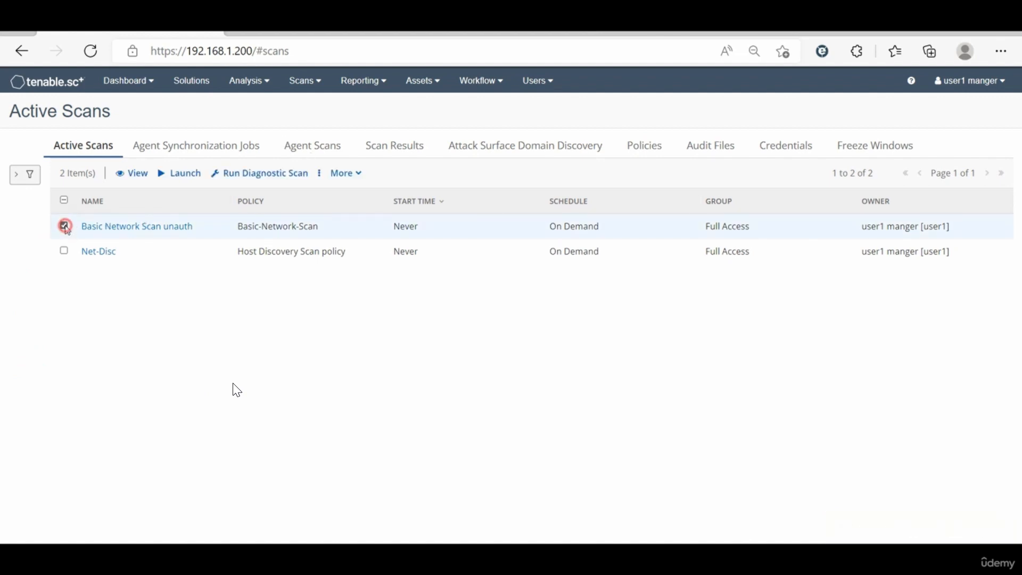
click(174, 175)
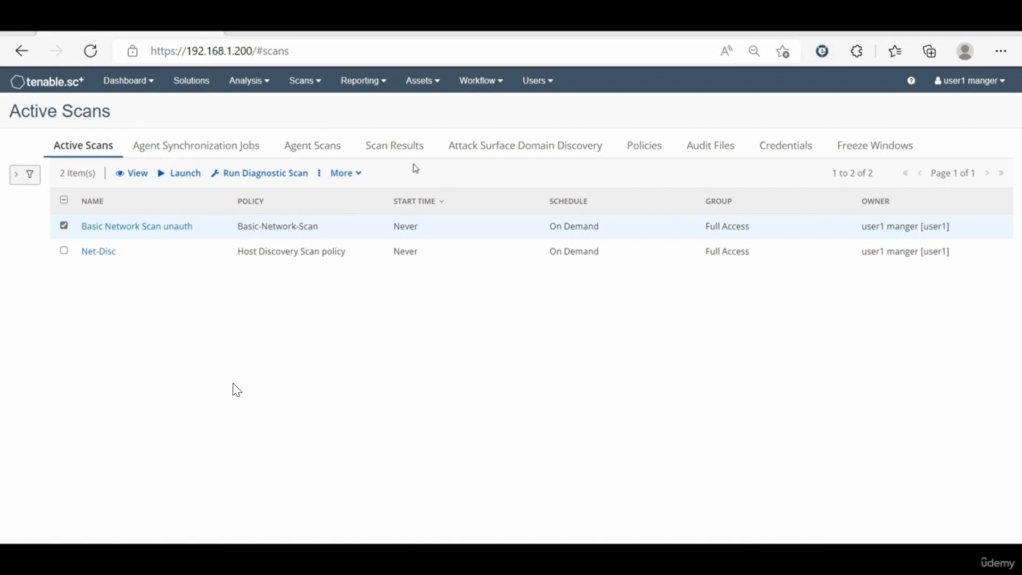
click(394, 145)
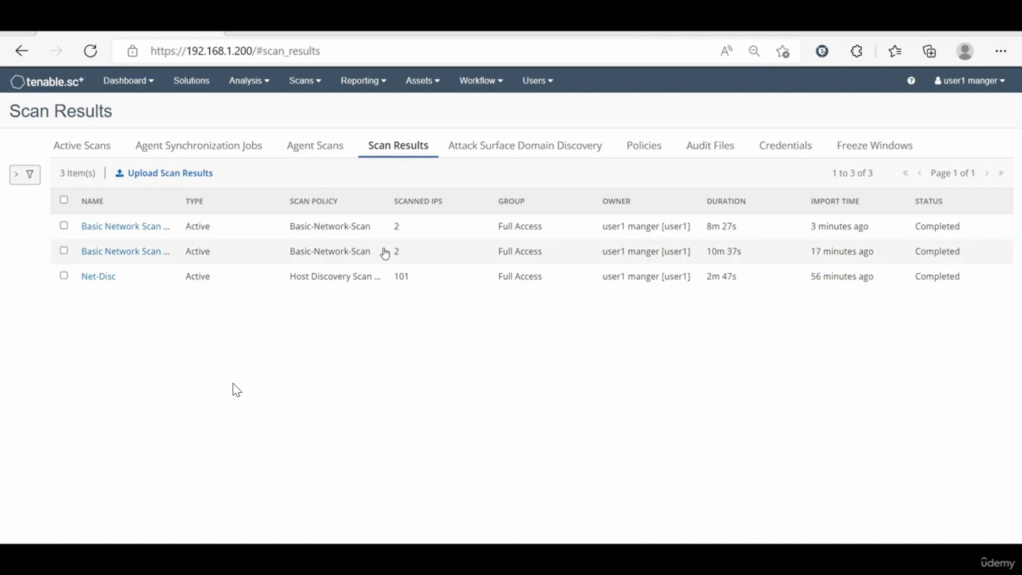
Step: Open the older Basic Network Scan unauth result and examine each host's vulnerabilities in the IP Summary
click(730, 250)
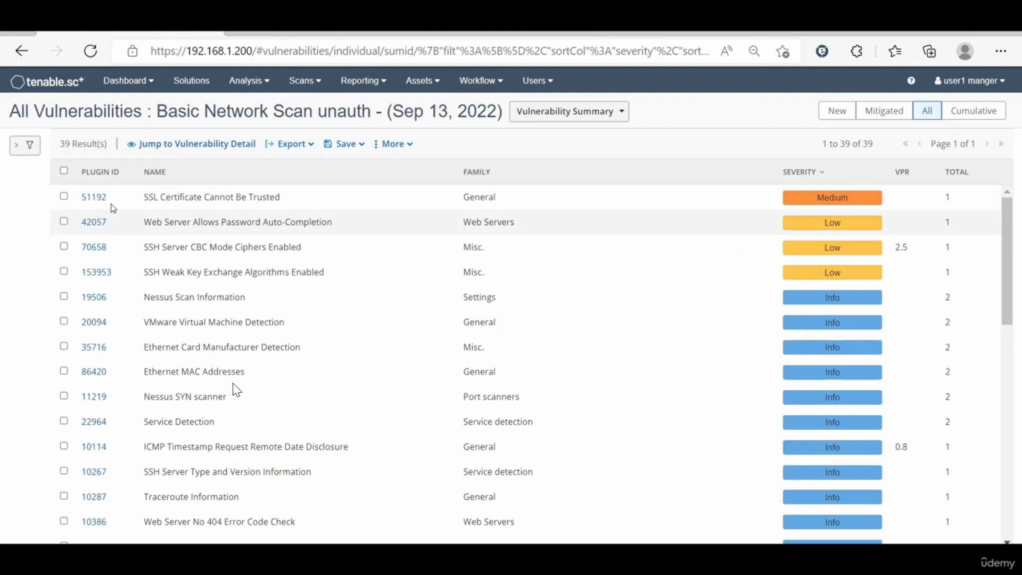
click(607, 110)
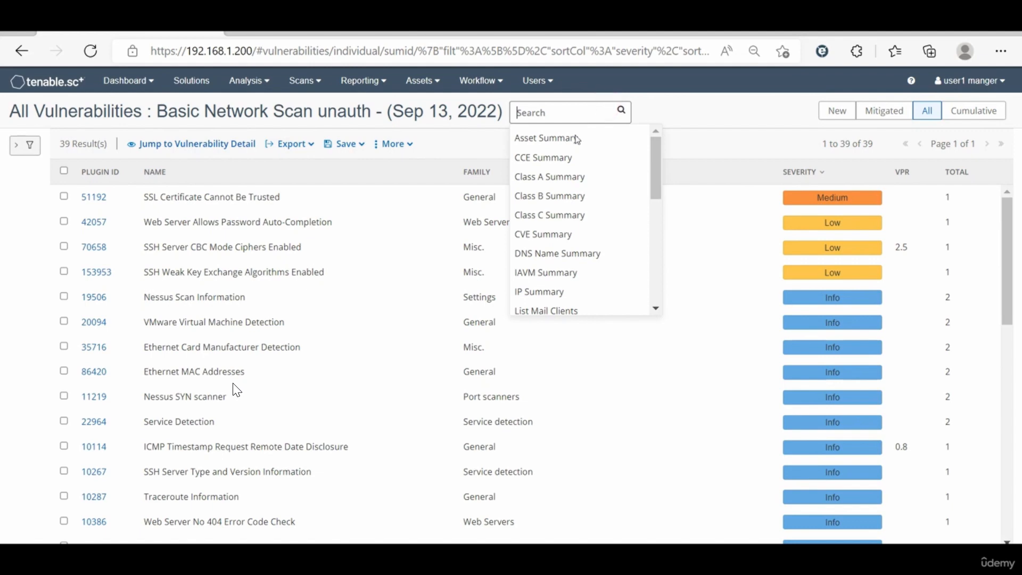
click(552, 293)
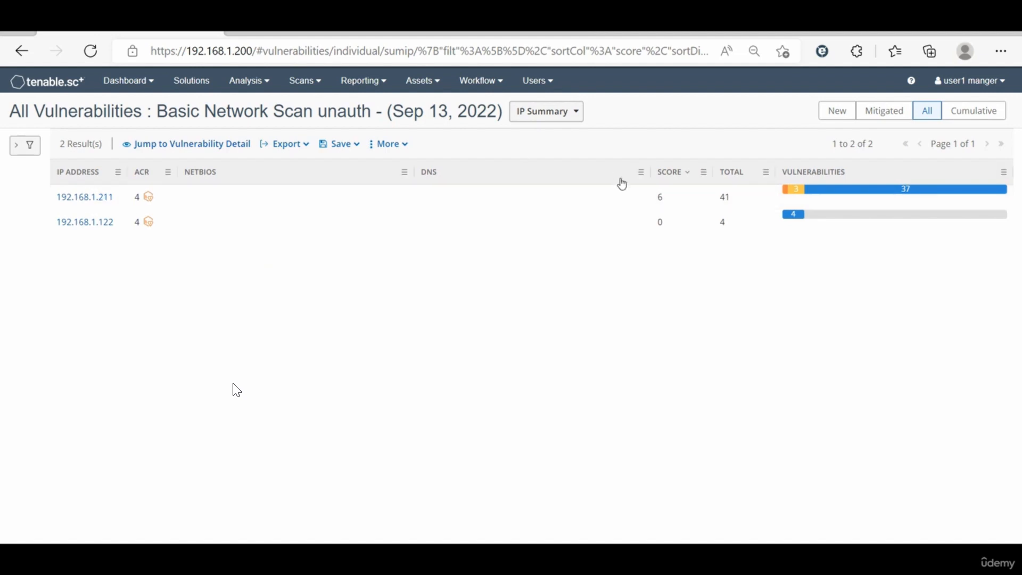
mouse_move(813, 199)
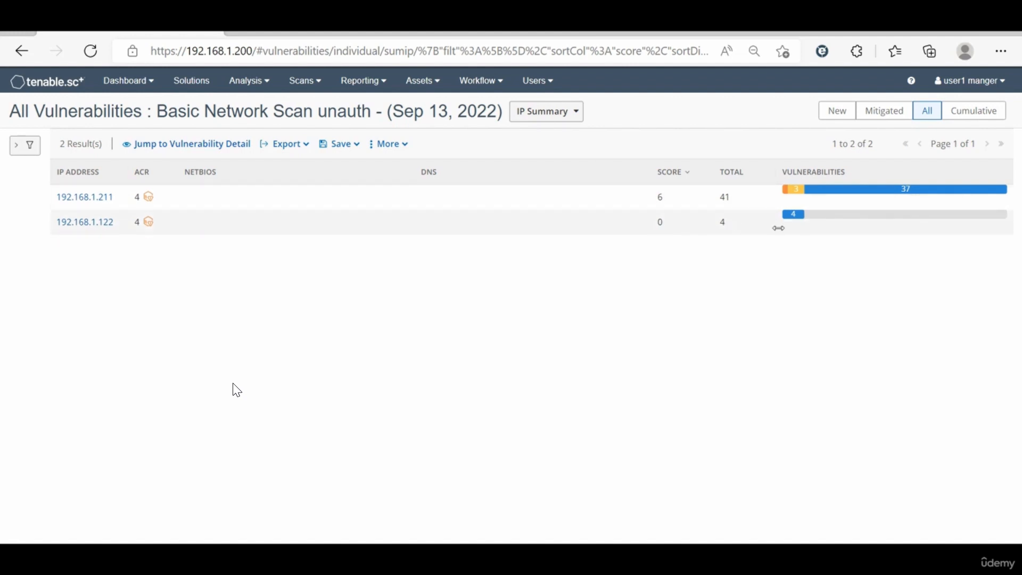
mouse_move(798, 223)
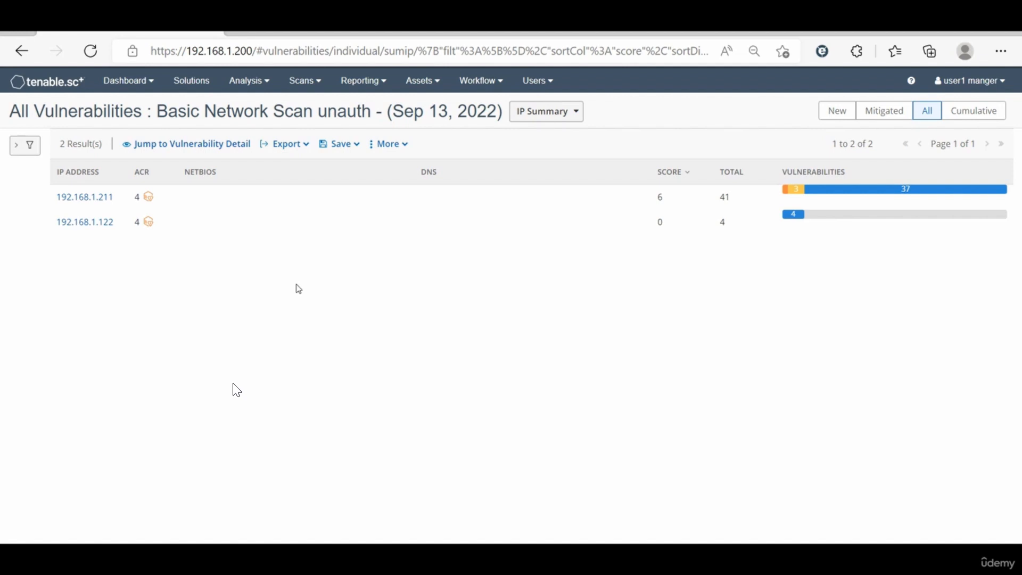
Step: Return to the scan results, open the newest completed Basic Network Scan unauth result and compare its hosts in the IP Summary
click(312, 82)
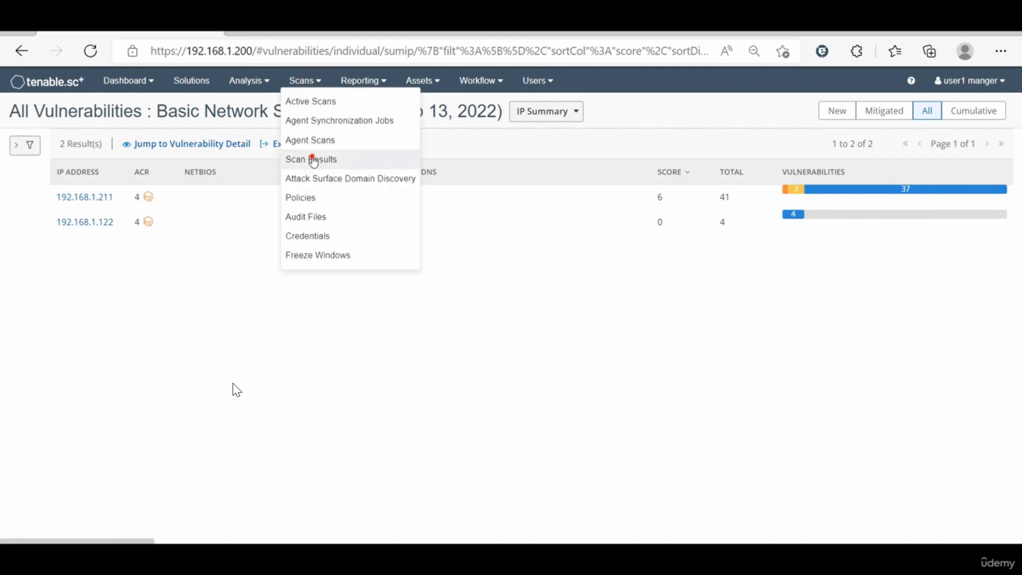
click(312, 159)
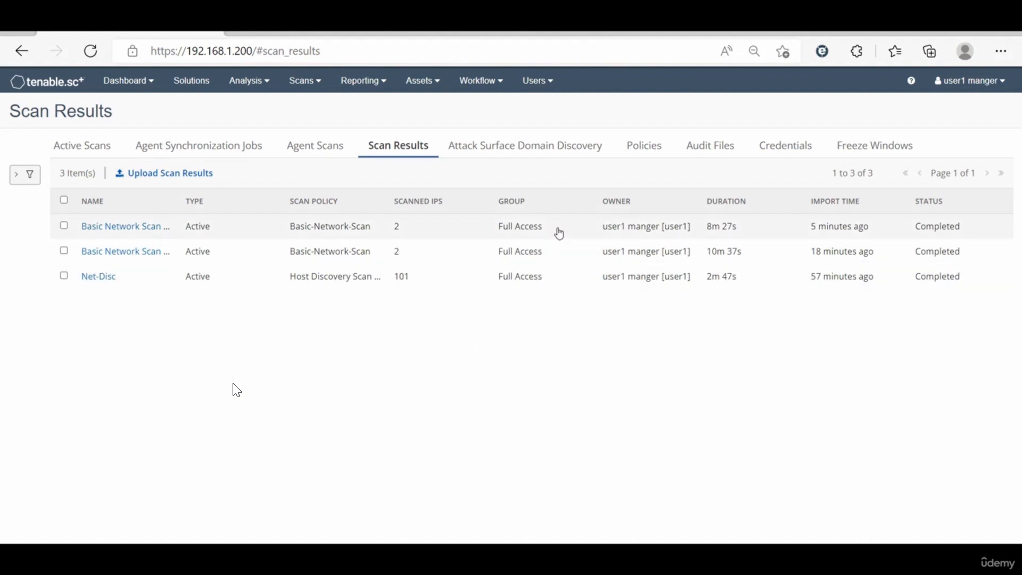
click(560, 231)
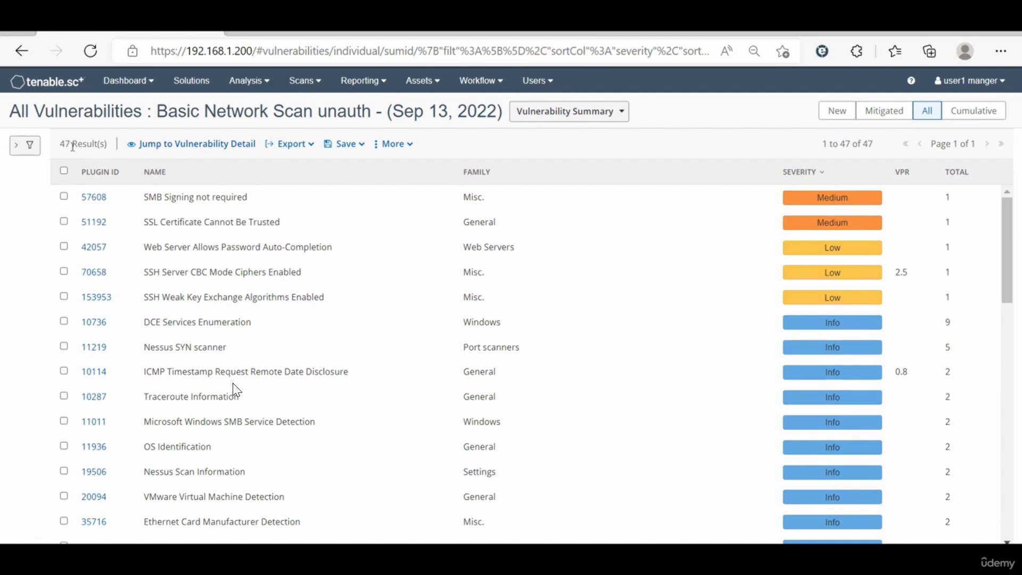
click(537, 122)
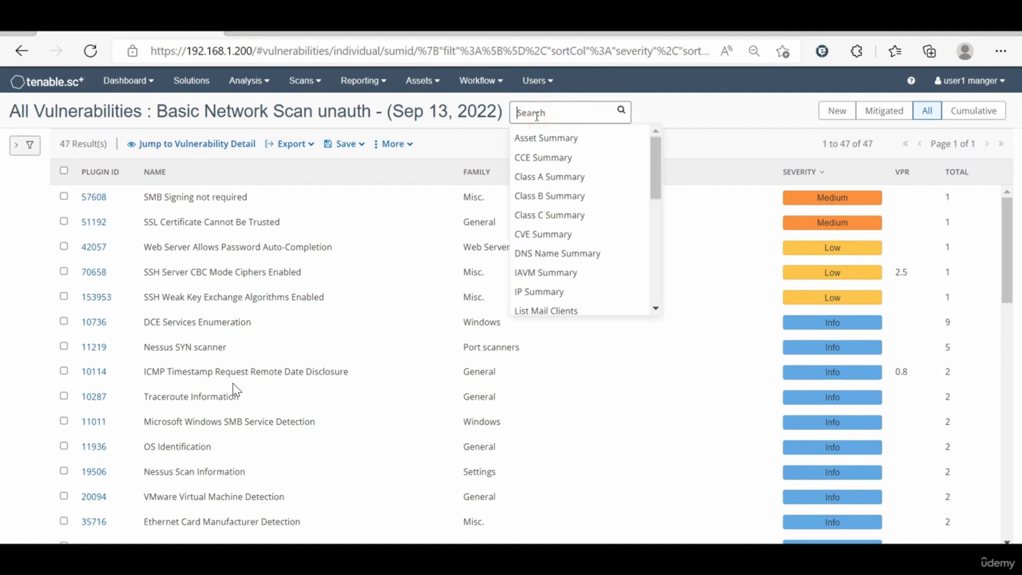
click(559, 291)
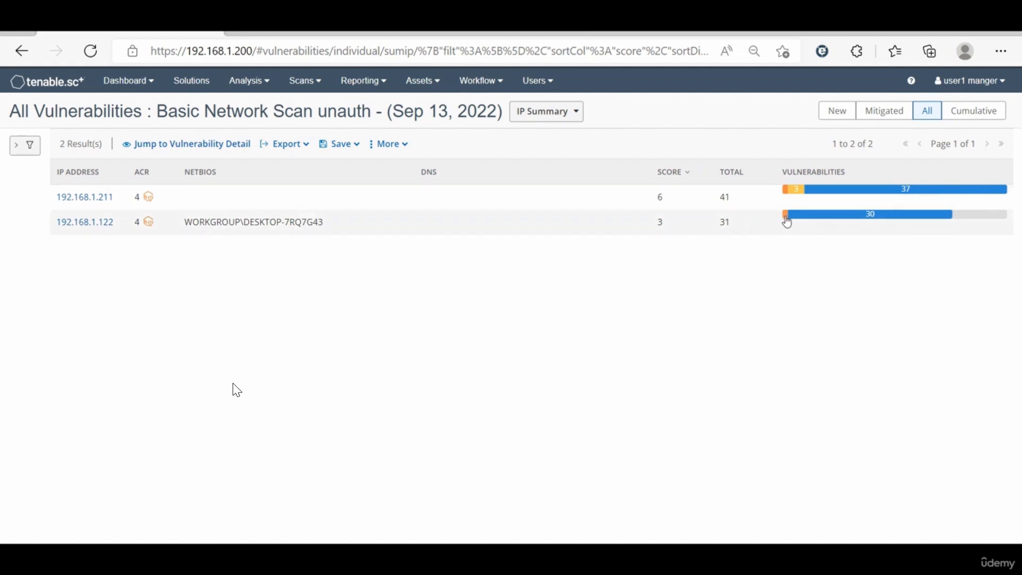
mouse_move(786, 222)
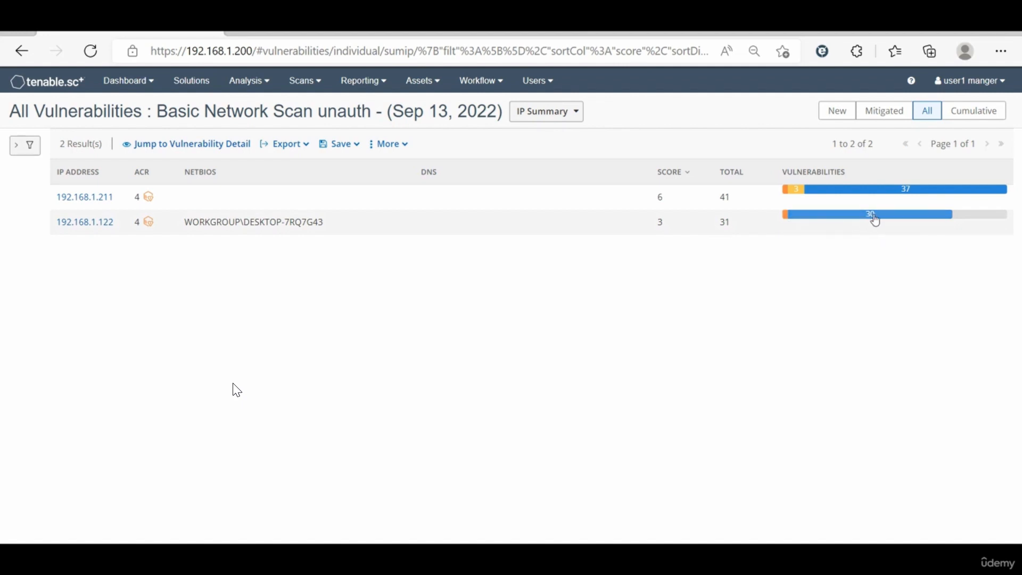
mouse_move(878, 219)
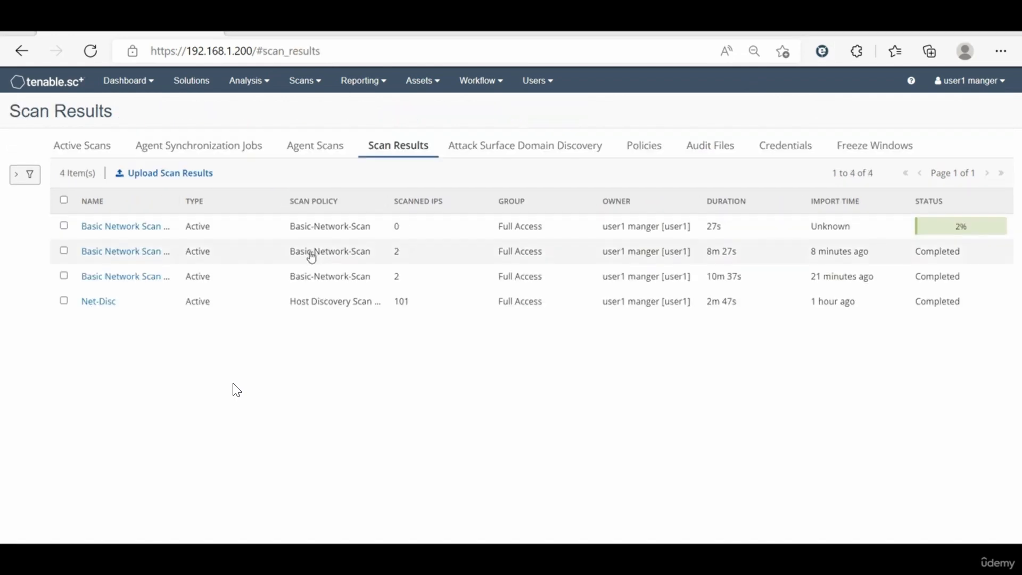
Step: Open the more recent completed Basic Network Scan unauth result and look through its full vulnerability summary
click(311, 255)
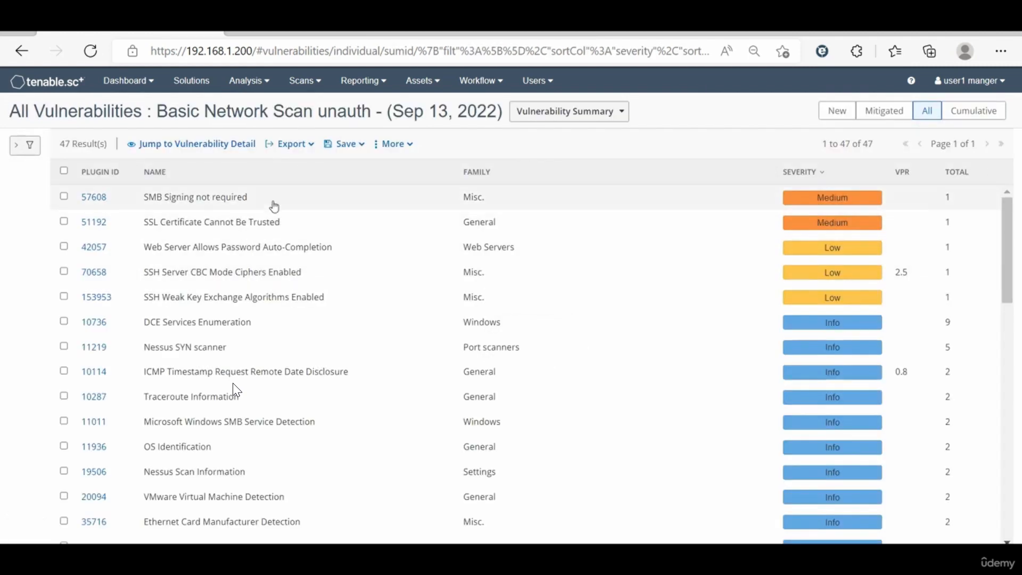
scroll(325, 362, down, 3)
scroll(323, 384, down, 13)
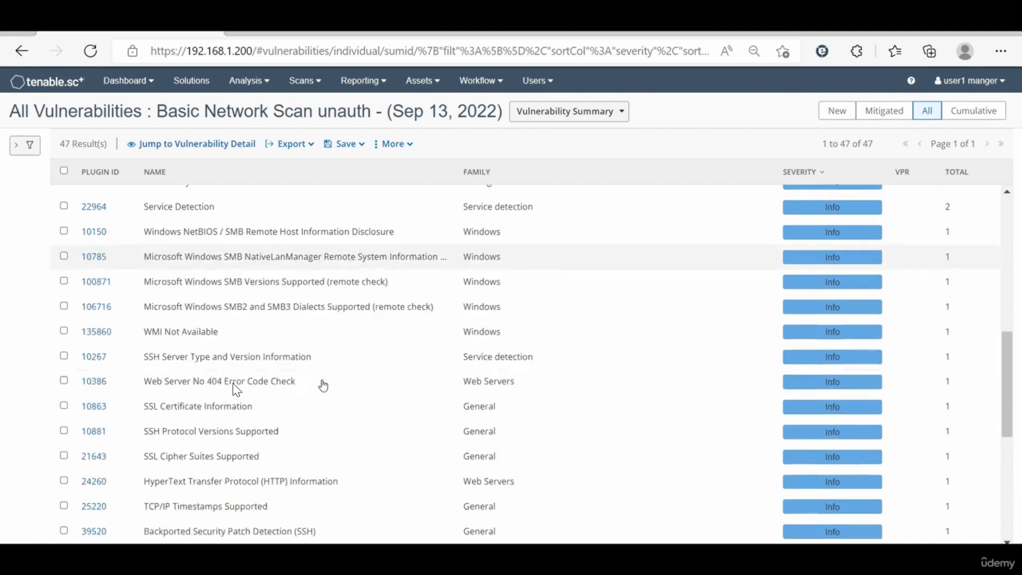
scroll(324, 385, up, 6)
scroll(324, 385, up, 10)
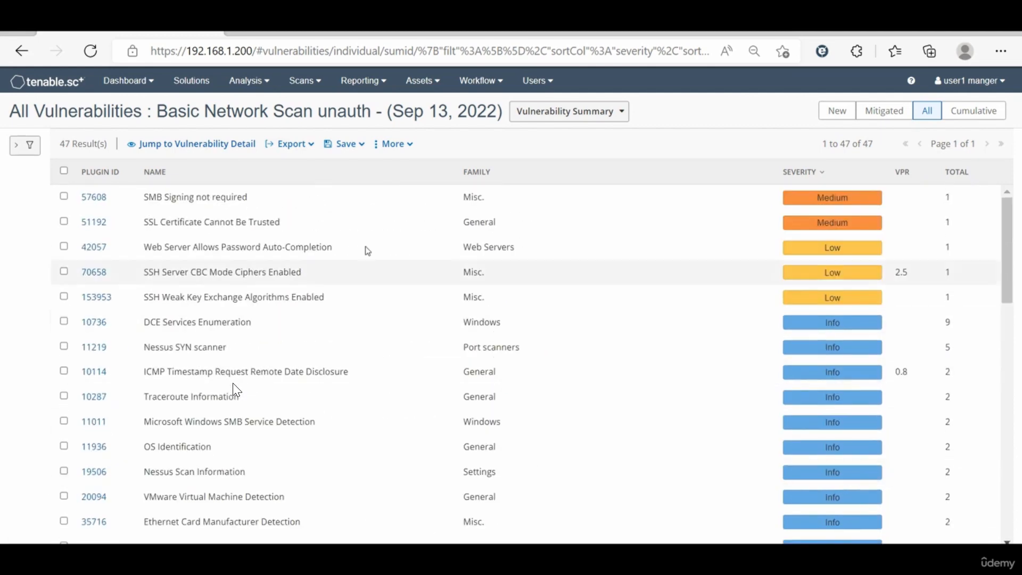
Step: Switch the result to the IP Summary and look through the vulnerability list of host 192.168.1.211
click(542, 112)
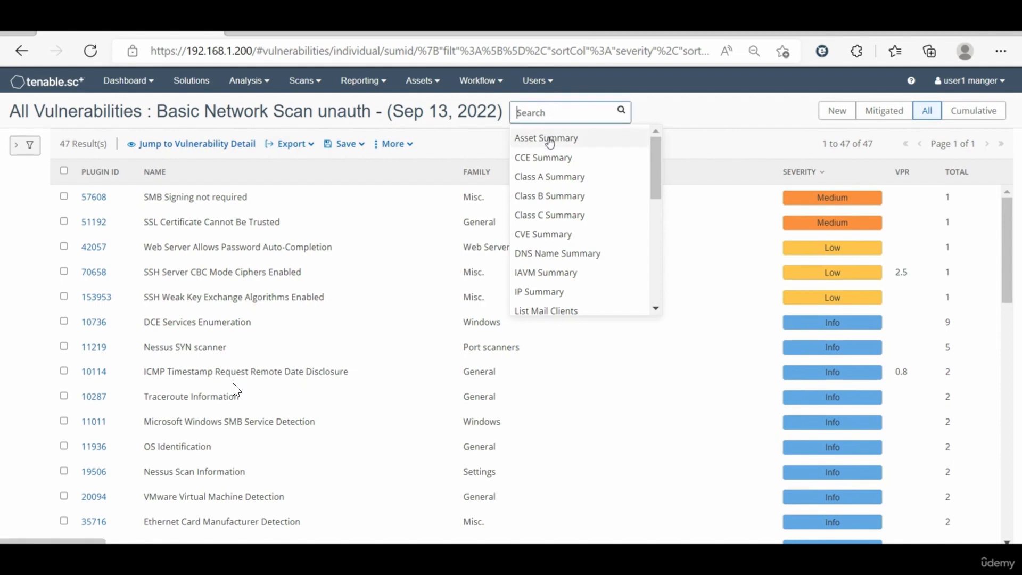
click(554, 290)
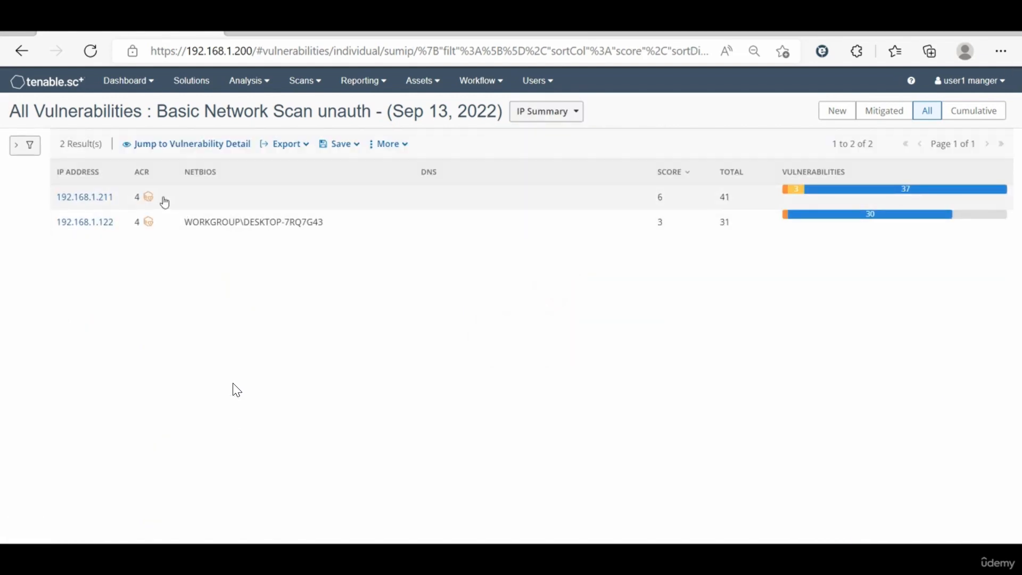
click(191, 199)
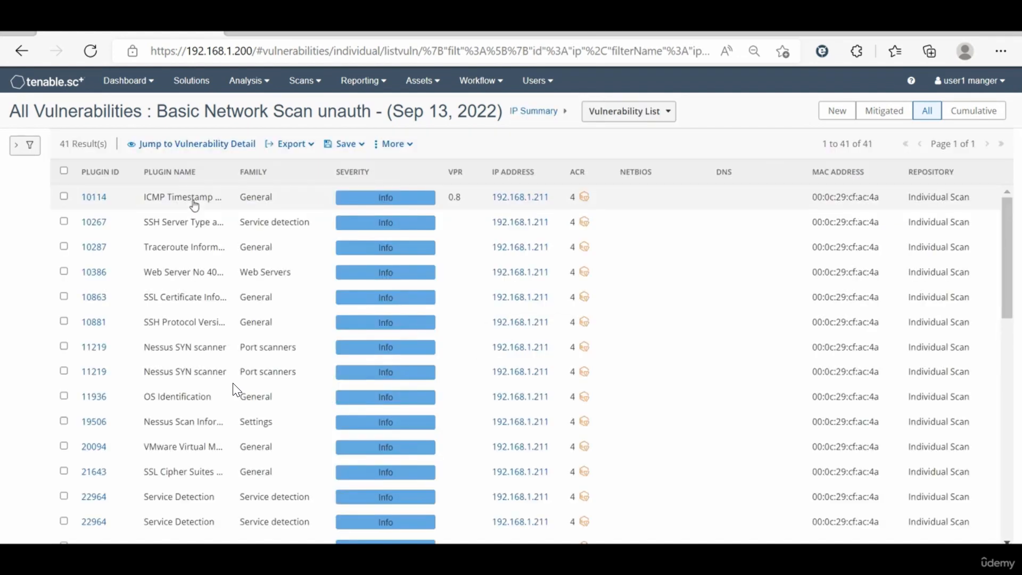
scroll(373, 501, down, 10)
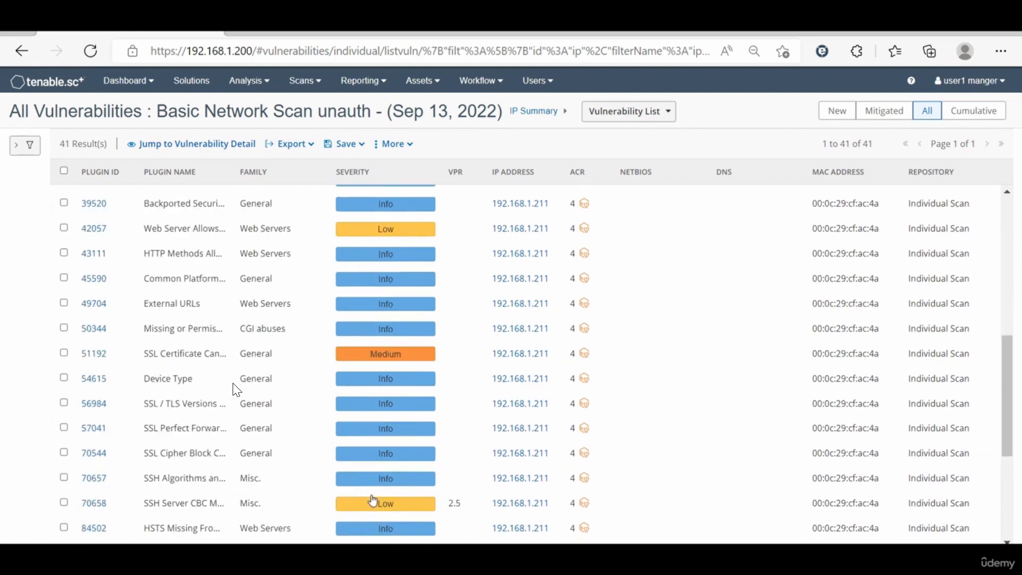
scroll(372, 498, down, 3)
scroll(373, 498, up, 12)
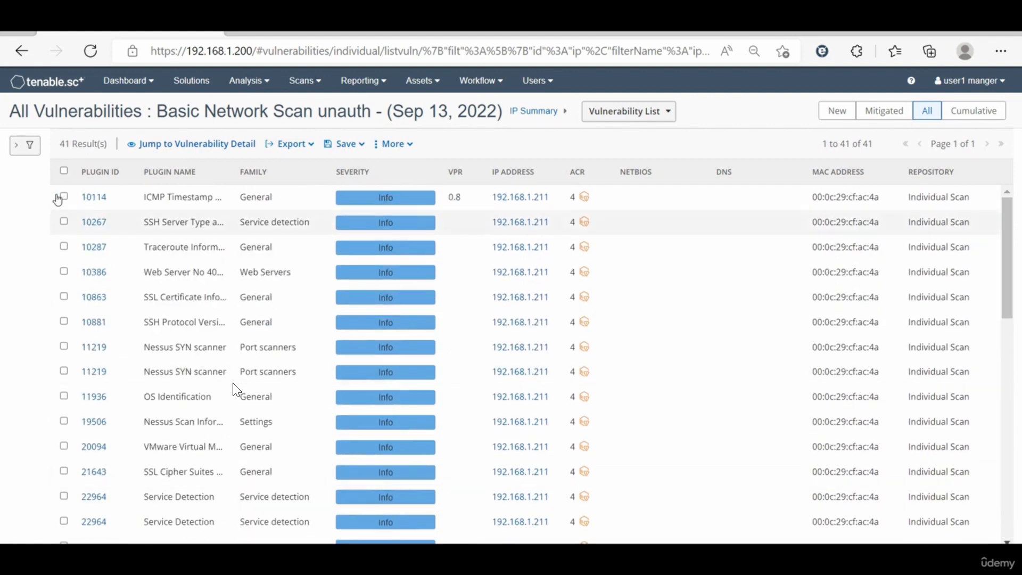
Step: Filter the host's vulnerability list to Low, Medium, High and Critical severities
click(21, 145)
click(25, 235)
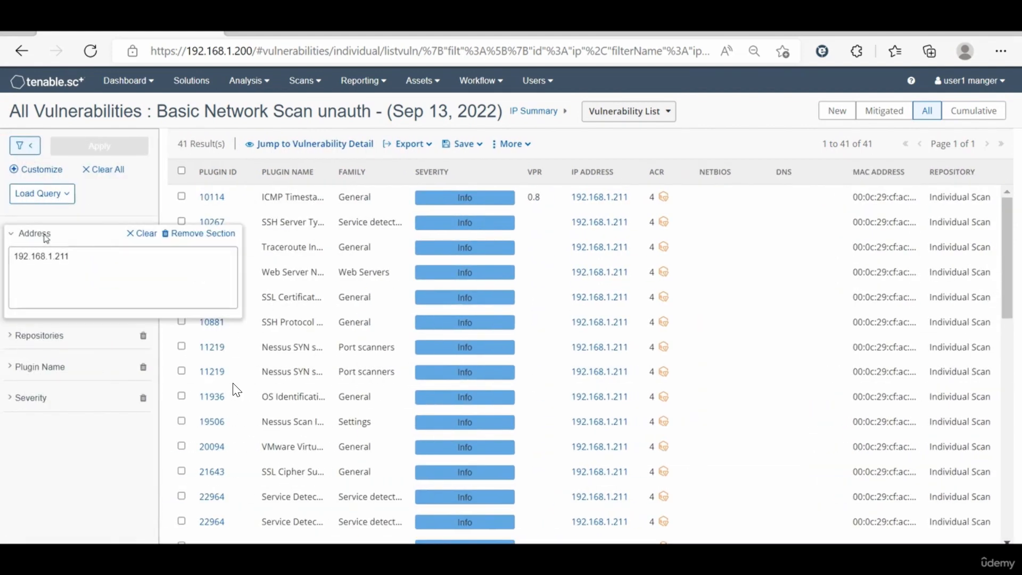
click(35, 399)
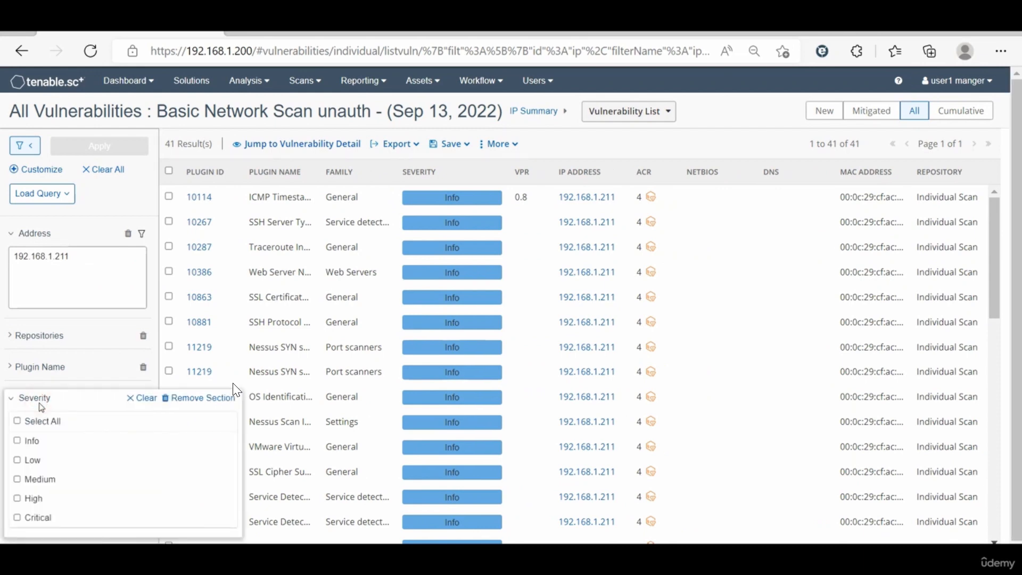
click(30, 460)
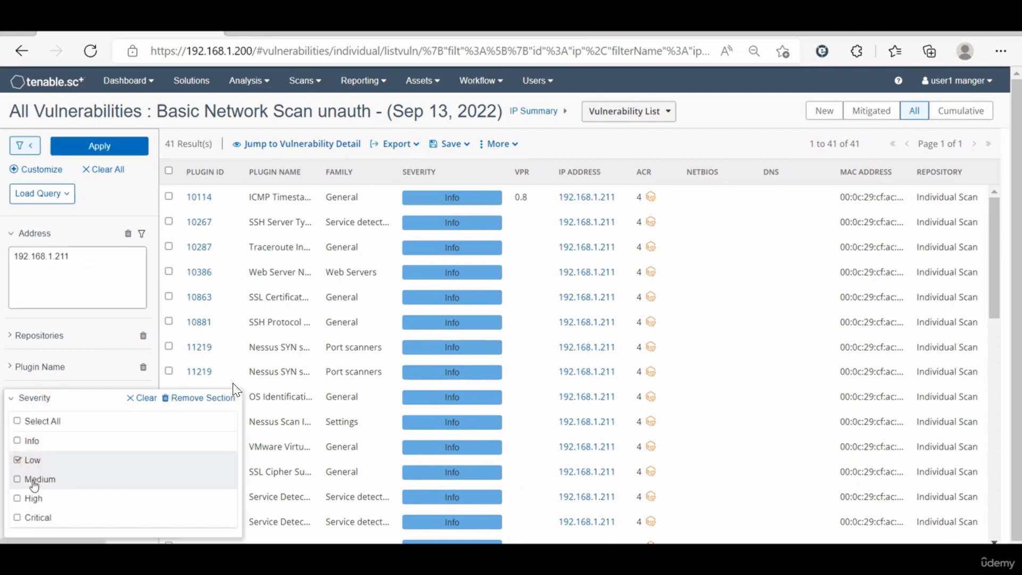
click(32, 481)
click(33, 498)
click(34, 517)
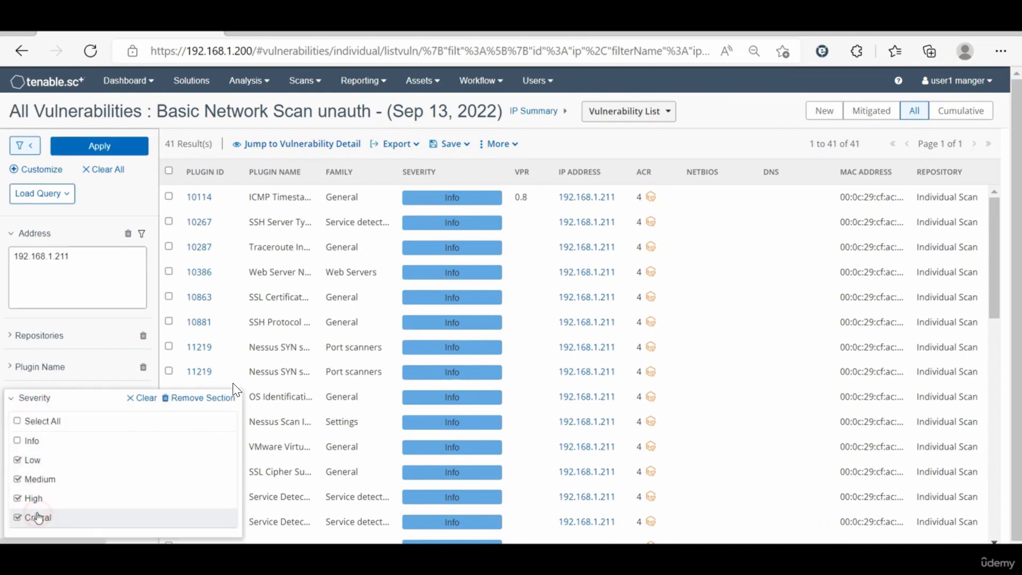
click(99, 146)
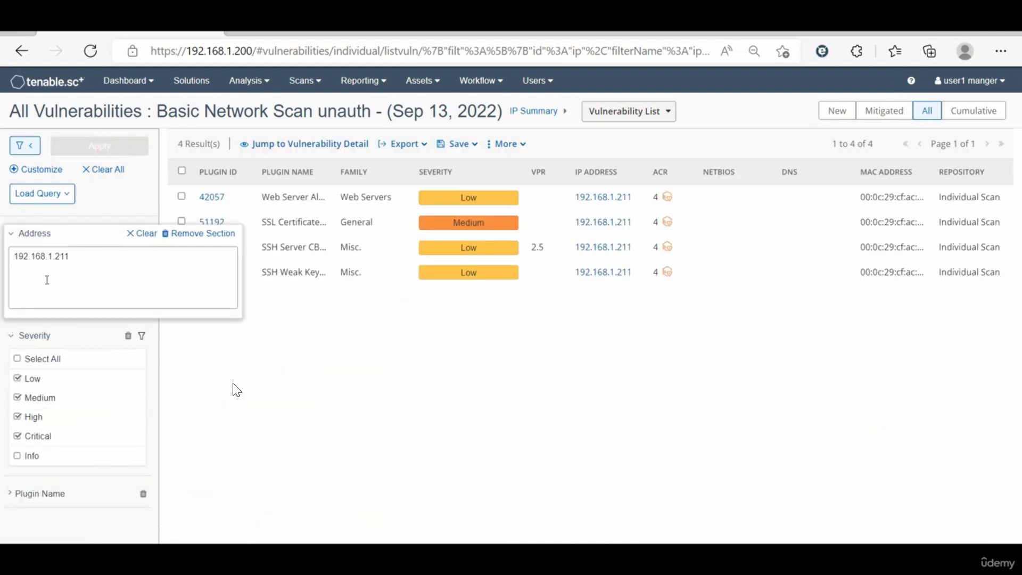
Step: Hide the filters and open the details of the Web Server Allows Password Auto-Completion vulnerability
click(31, 147)
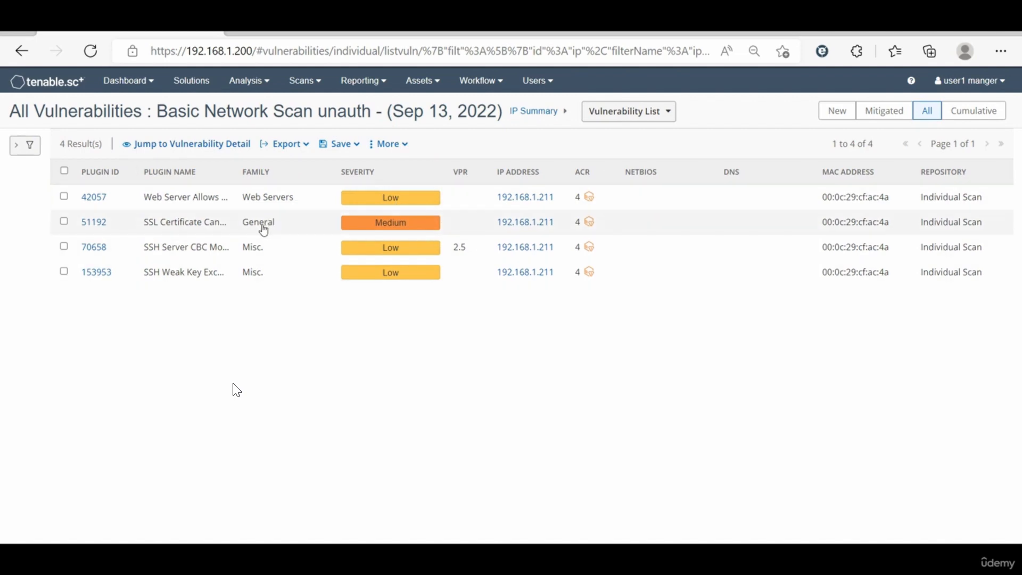
click(208, 197)
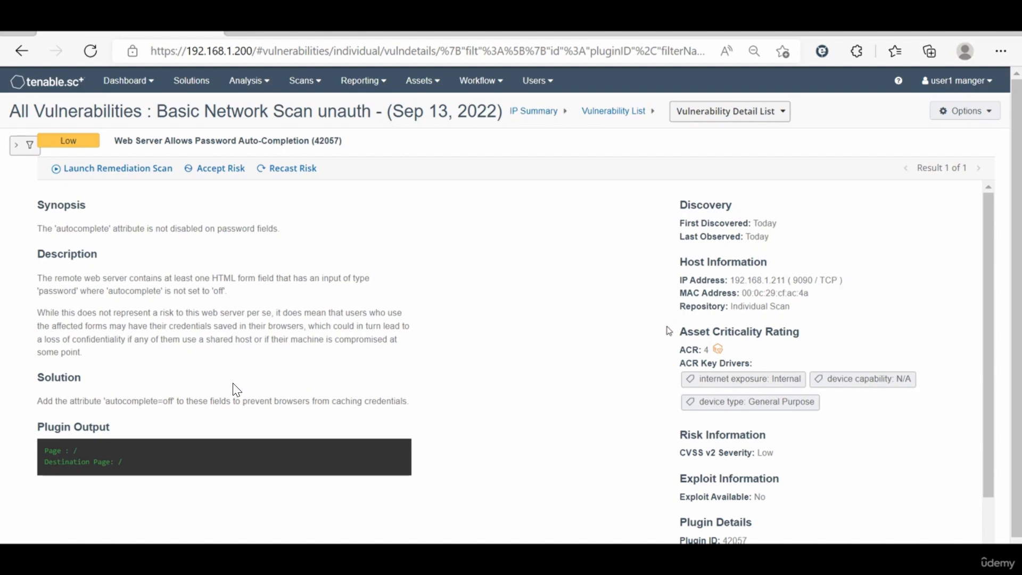
Step: Look through the vulnerability's description, solution, asset criticality rating, risk, exploit and plugin details
scroll(836, 314, down, 1)
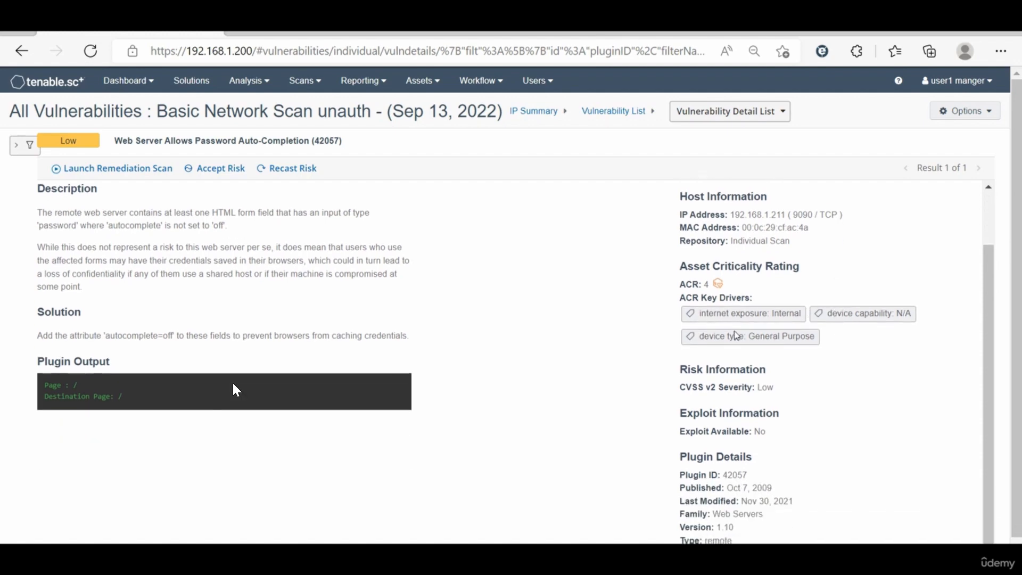
scroll(737, 336, down, 1)
scroll(737, 336, up, 1)
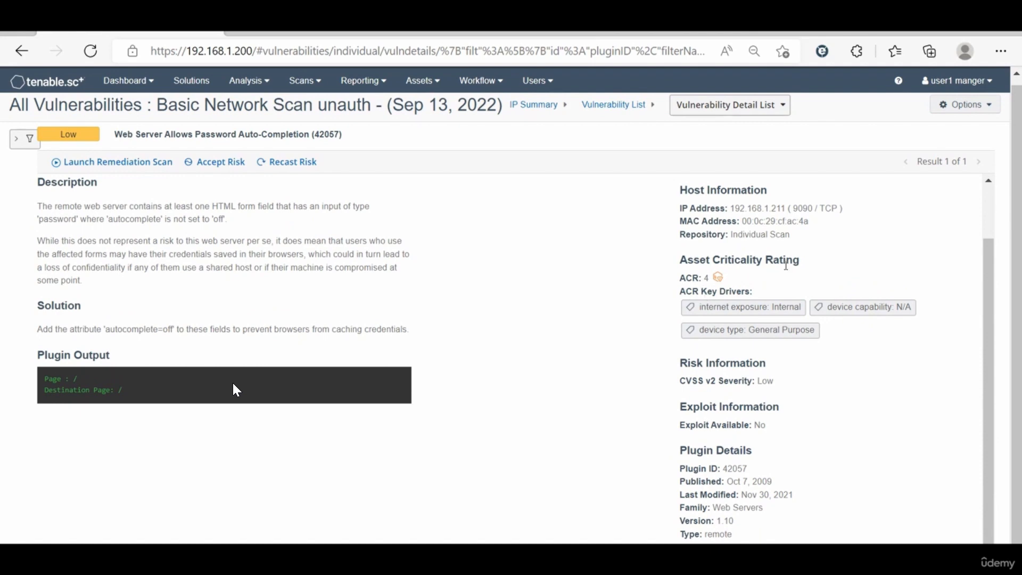
scroll(729, 358, down, 1)
scroll(727, 358, up, 1)
scroll(751, 444, down, 1)
scroll(751, 444, up, 3)
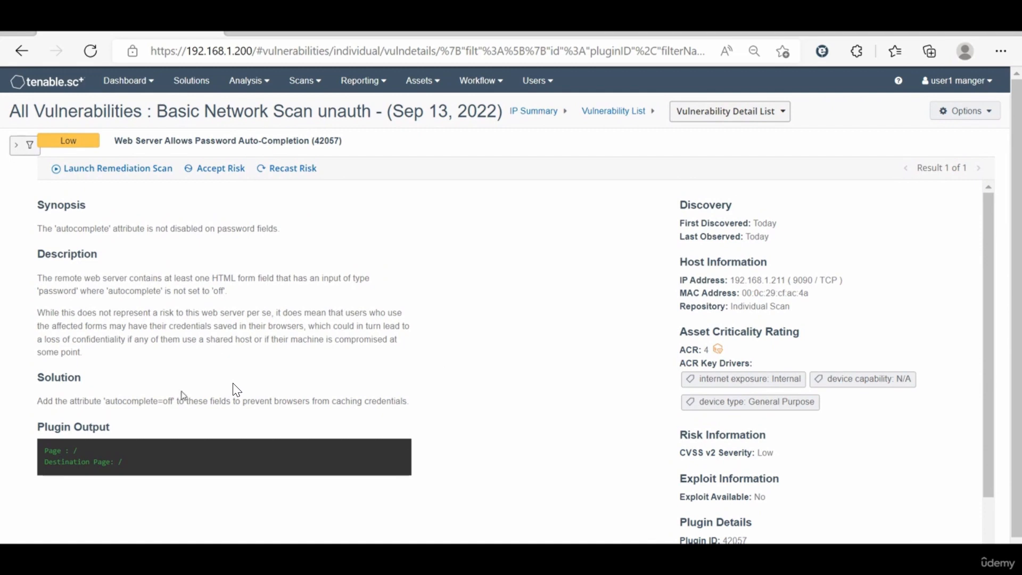
Step: Highlight the vulnerability's solution text, the host IP address and the plugin ID for reference
drag(39, 403, 417, 400)
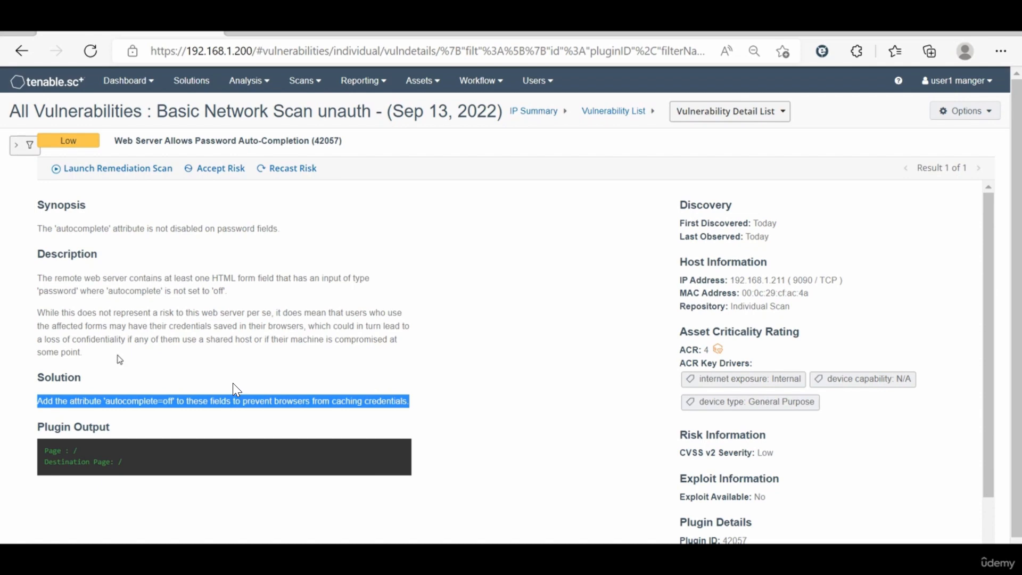
scroll(478, 349, up, 1)
scroll(478, 349, down, 1)
double_click(762, 279)
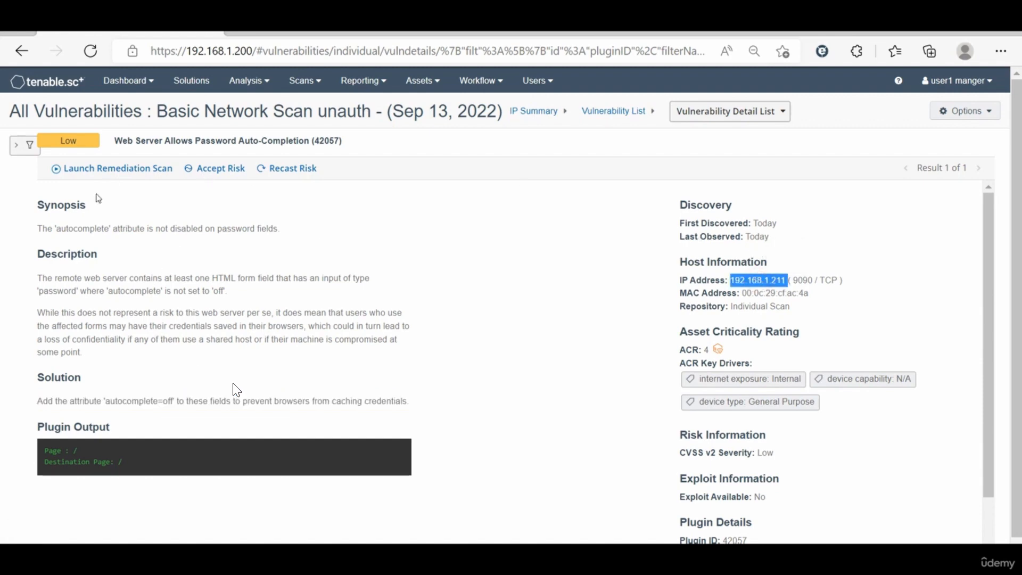
scroll(237, 391, down, 1)
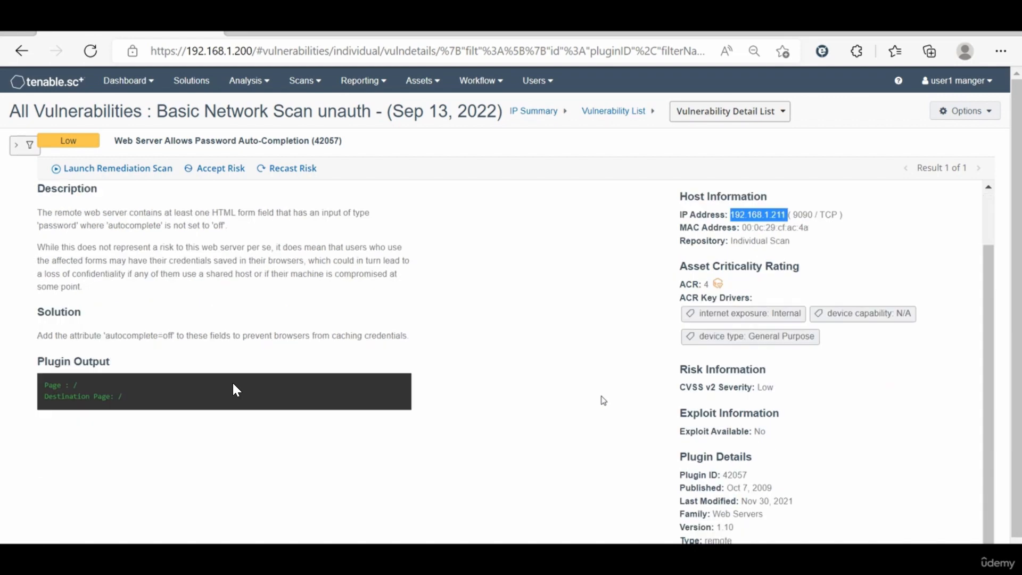
double_click(729, 476)
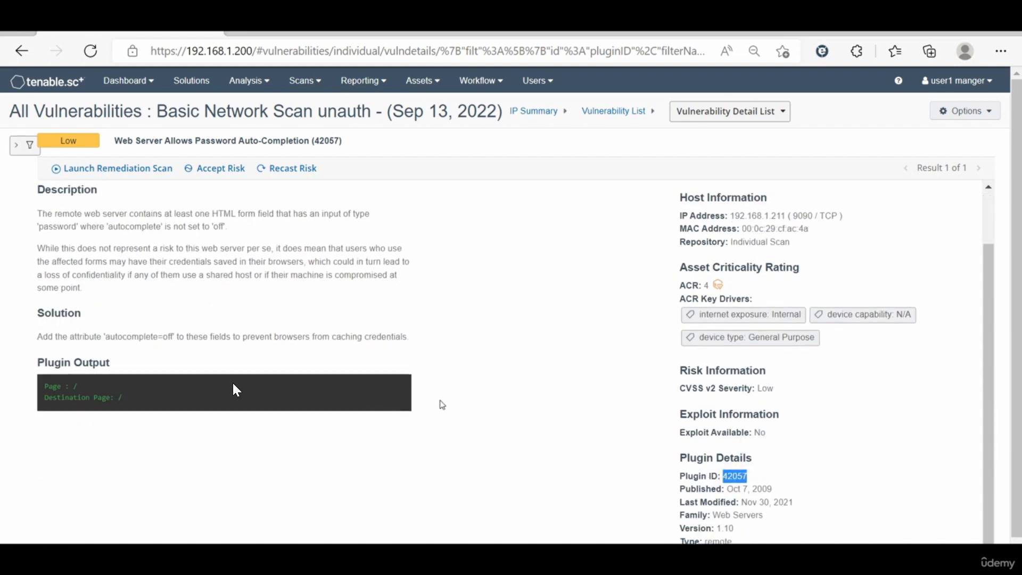
scroll(442, 405, up, 1)
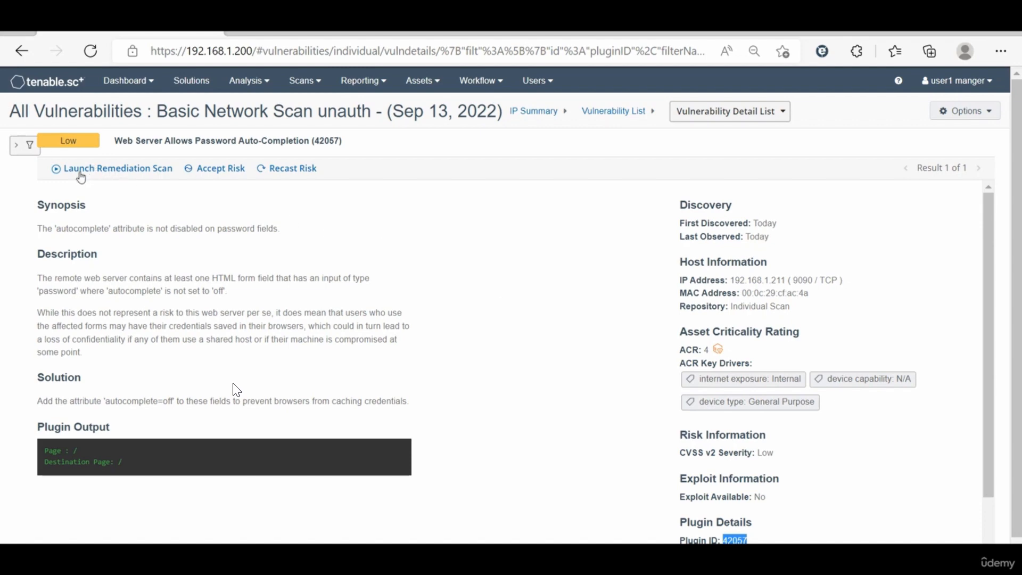
Step: Launch a remediation scan of plugin 42057 against 192.168.1.211 with the prefilled options, checking its settings, targets, credentials and post-scan sections
click(117, 170)
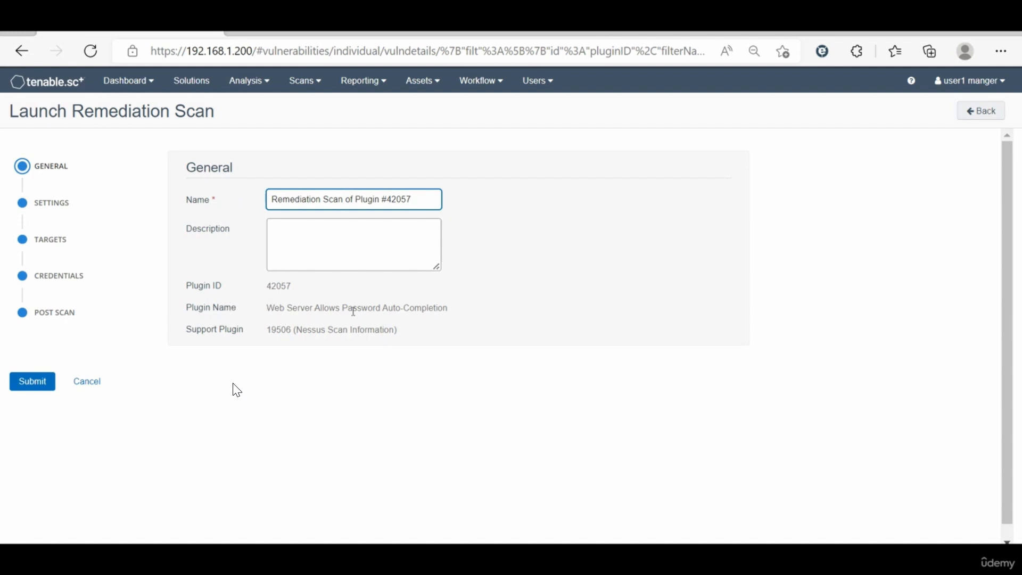
click(50, 207)
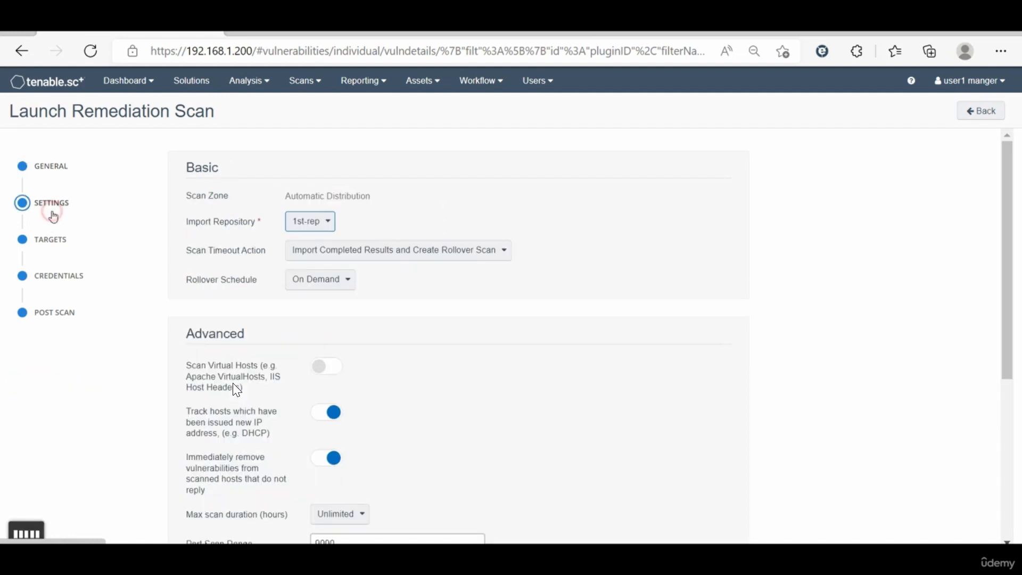
click(52, 241)
click(56, 275)
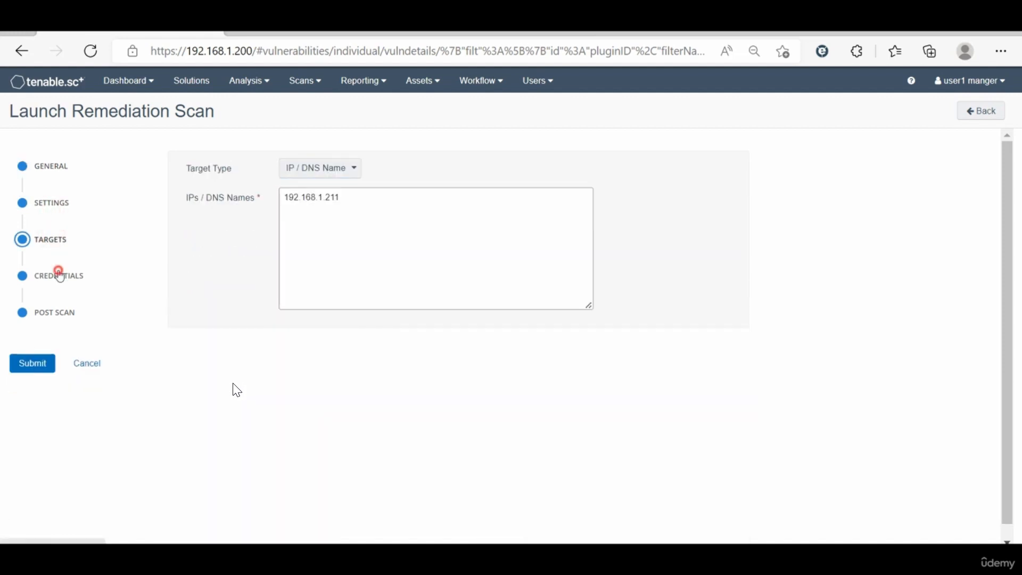
click(53, 312)
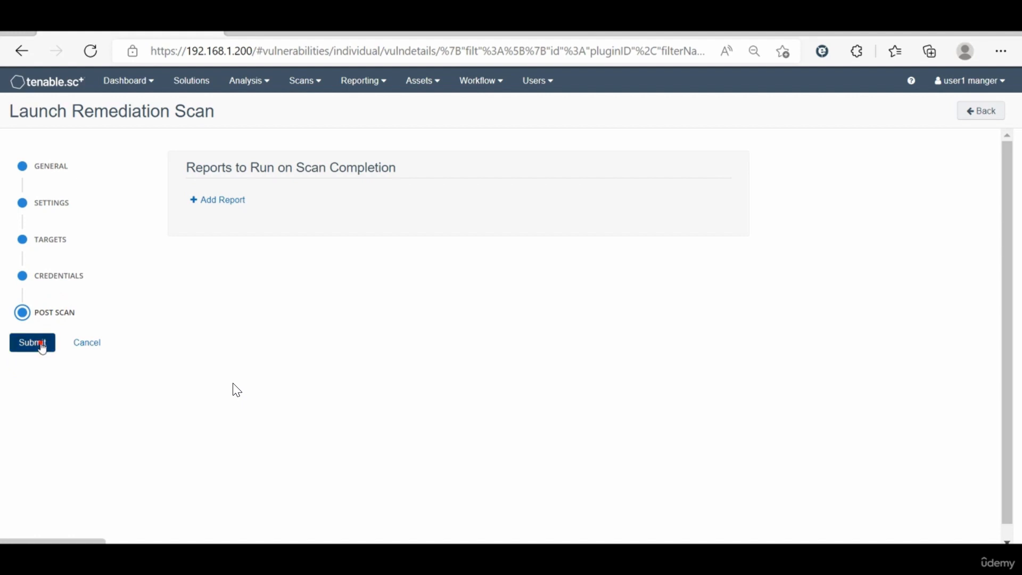
click(41, 344)
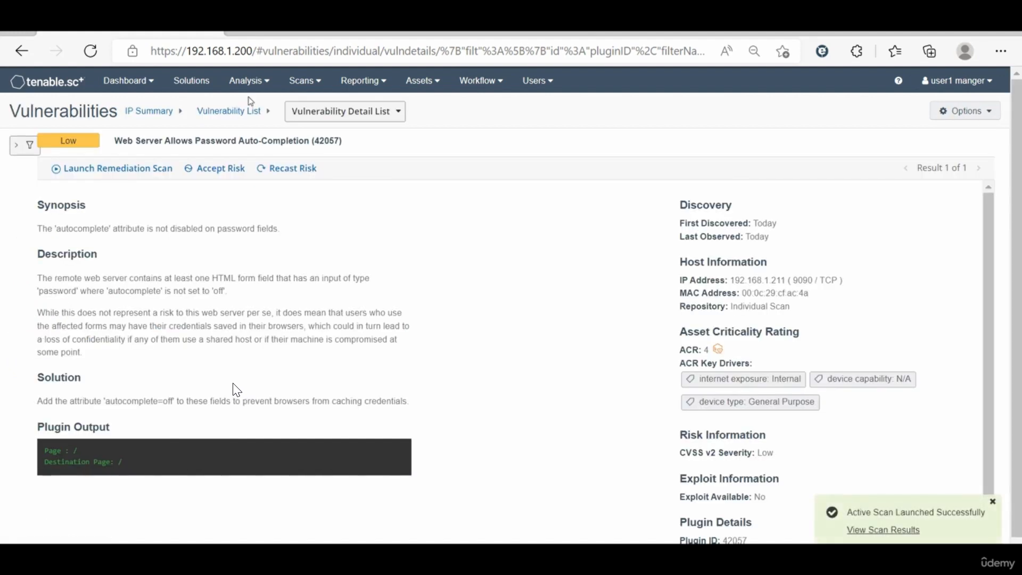
Step: Open the completed Remediation Scan of Plugin #42057 from the scan results and show its mitigated vulnerabilities
click(319, 81)
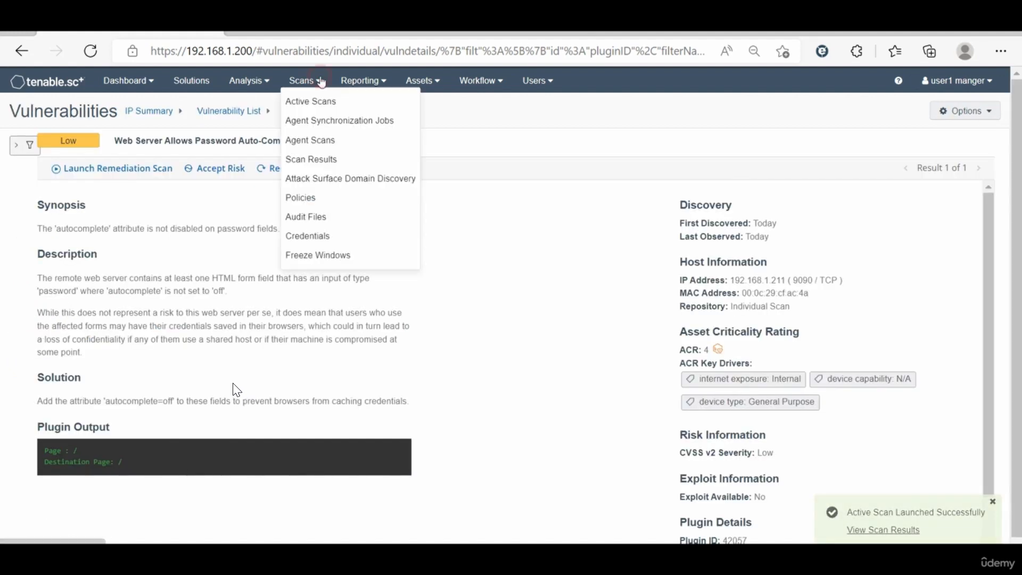
click(326, 160)
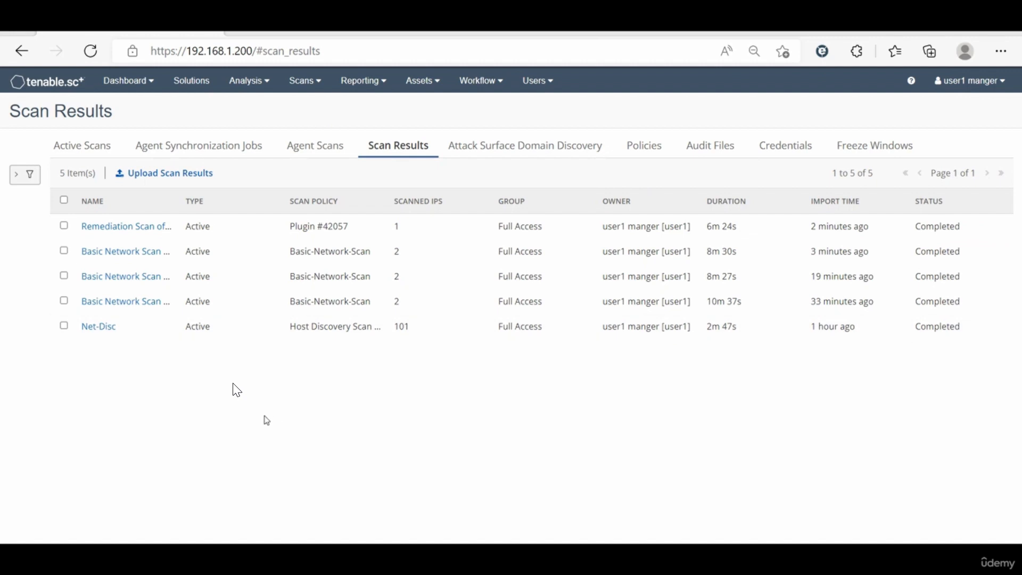
click(264, 233)
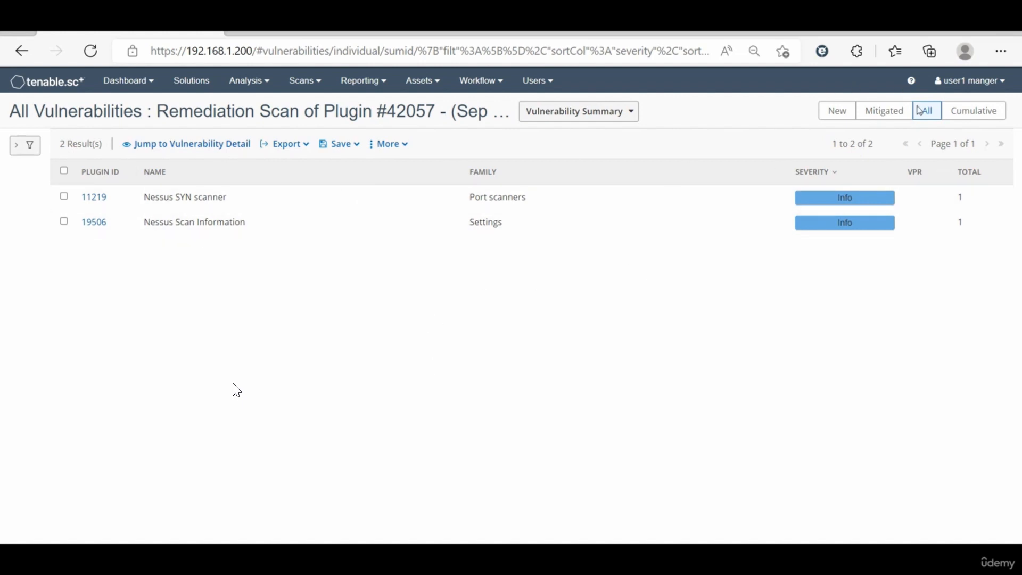
click(882, 119)
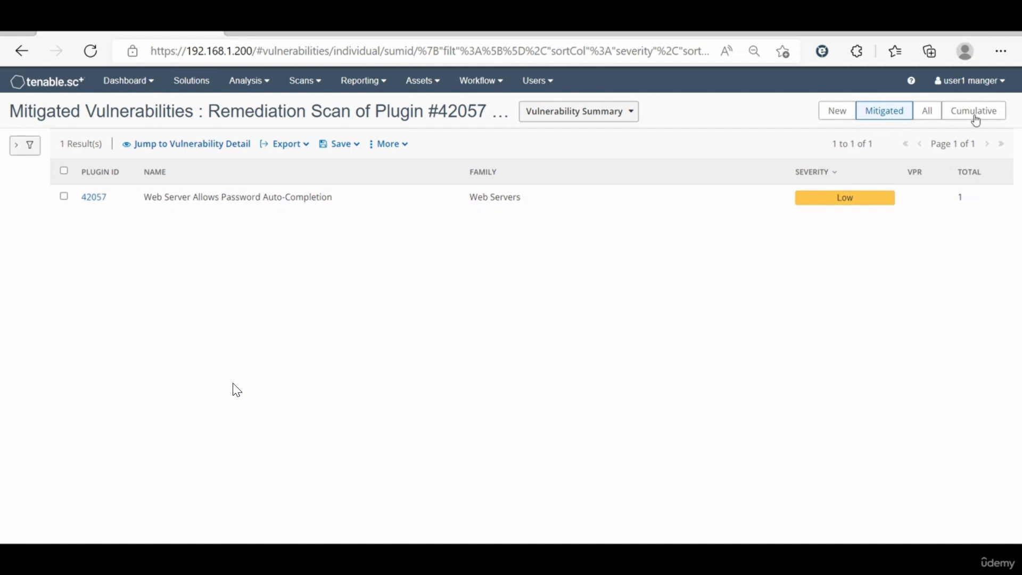
Step: Show the cumulative vulnerabilities across all scans and summarise them by IP
click(977, 115)
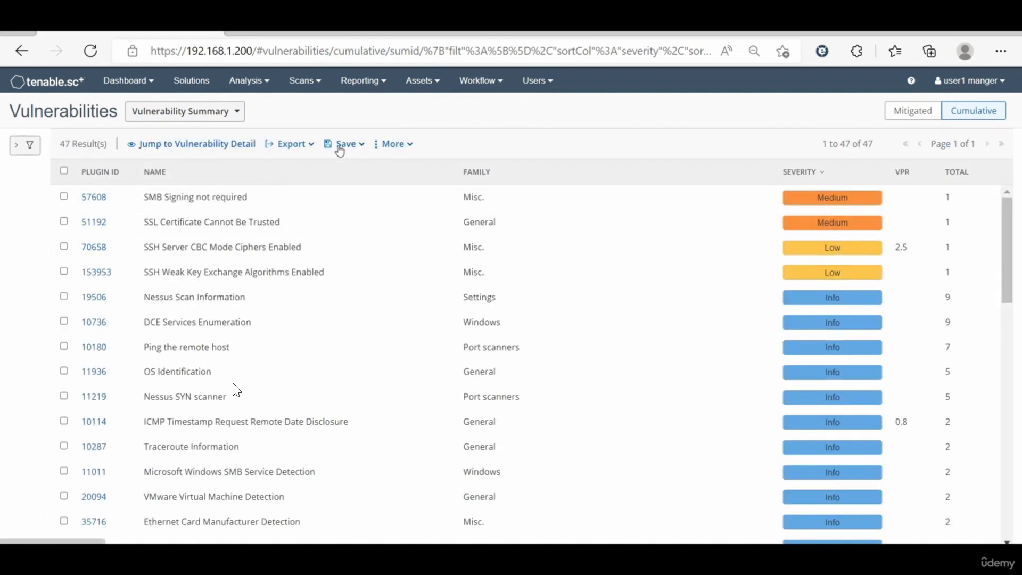
click(186, 112)
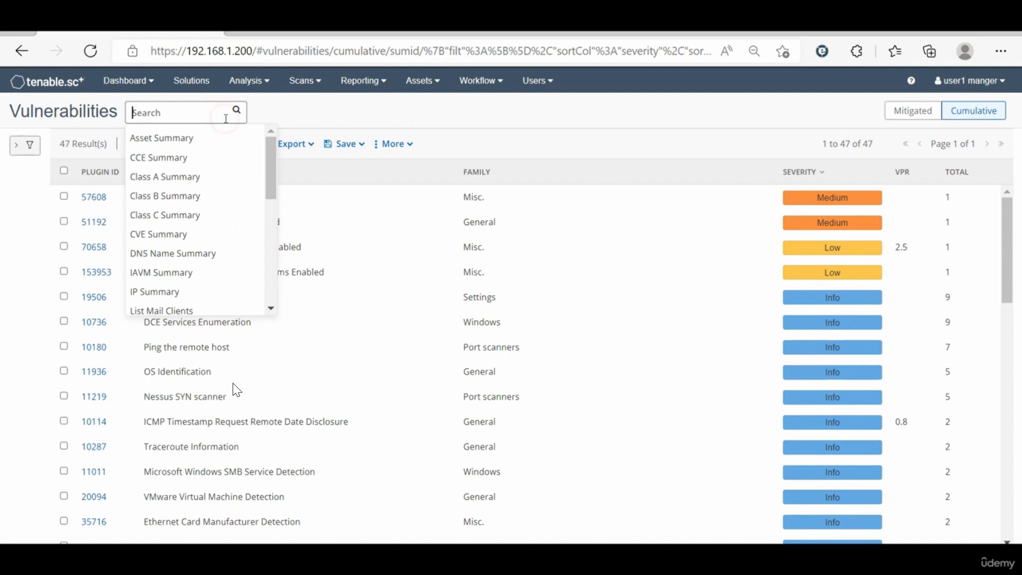
click(160, 292)
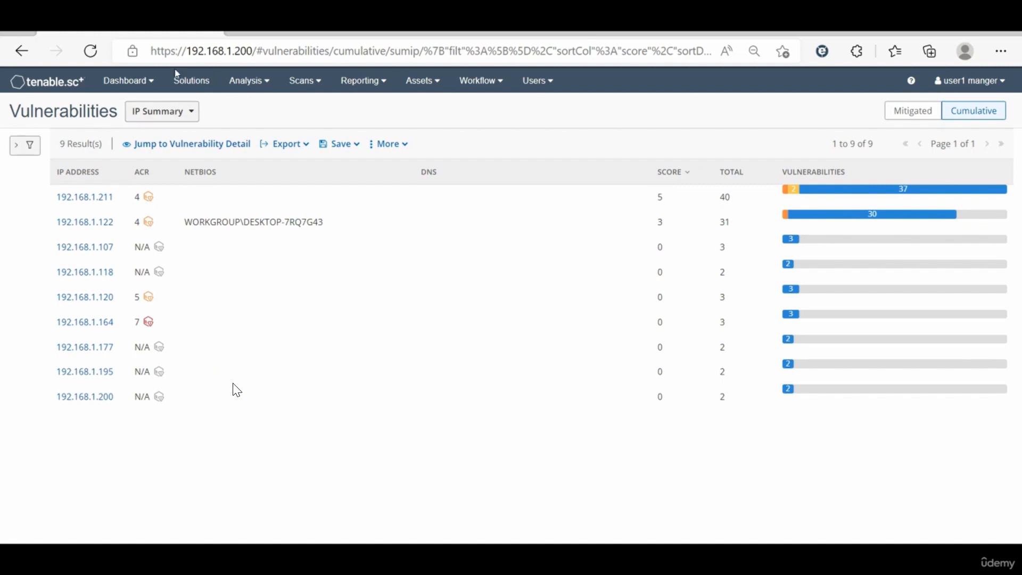
click(264, 82)
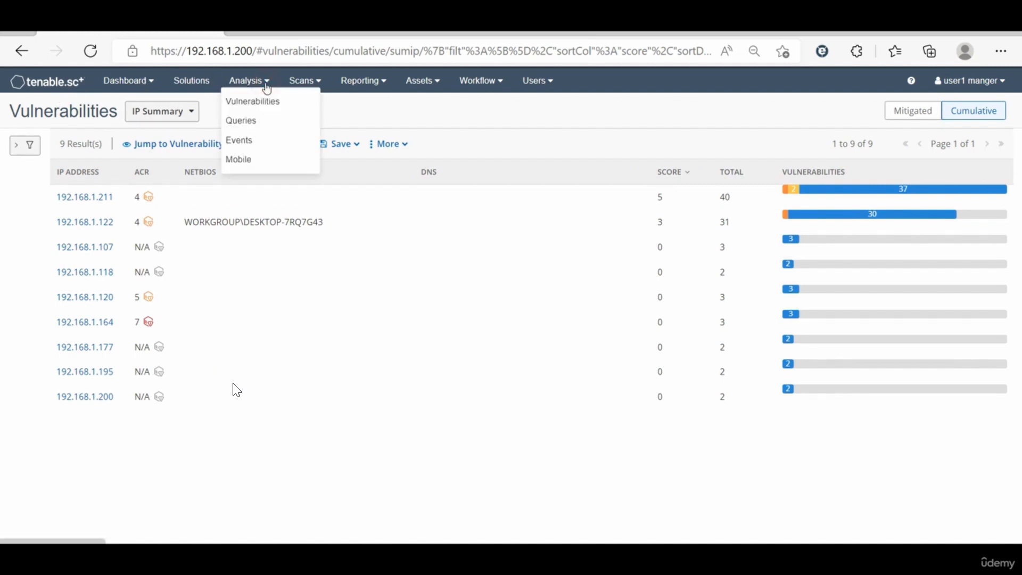
click(261, 109)
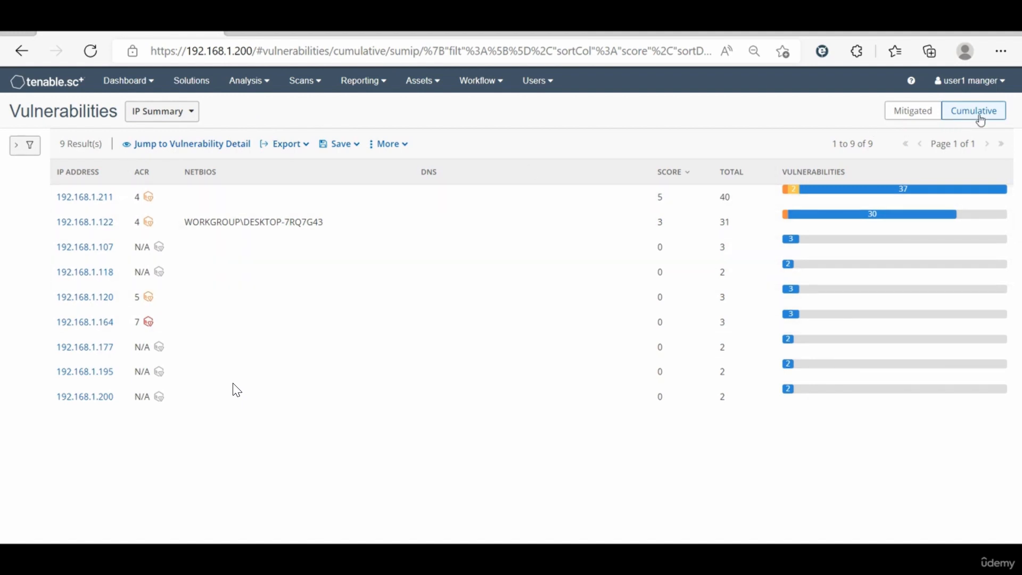
Step: Open the cumulative vulnerability list of host 192.168.1.122 and filter it to Low, Medium, High and Critical severities
click(194, 223)
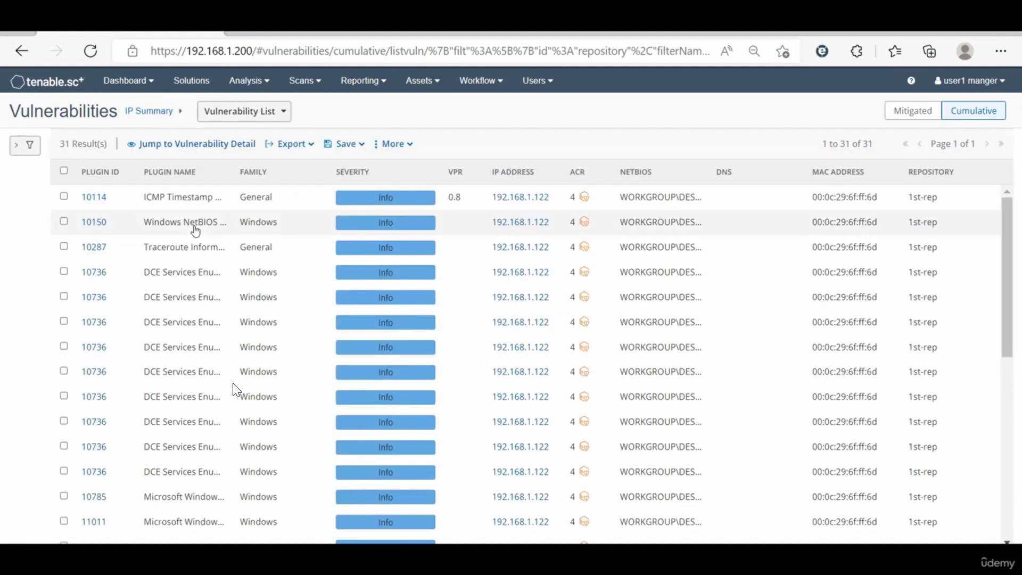
click(15, 152)
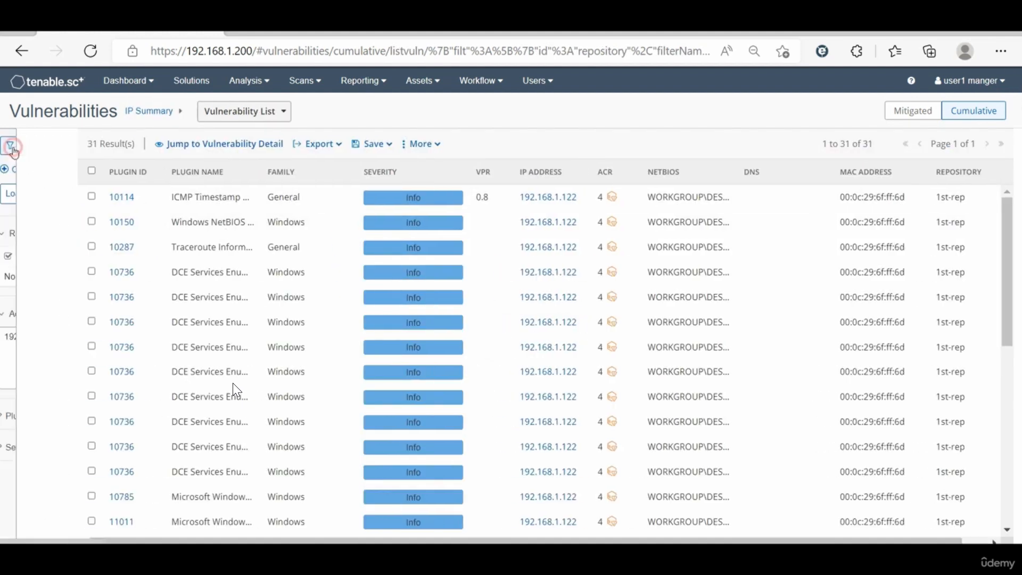
click(63, 448)
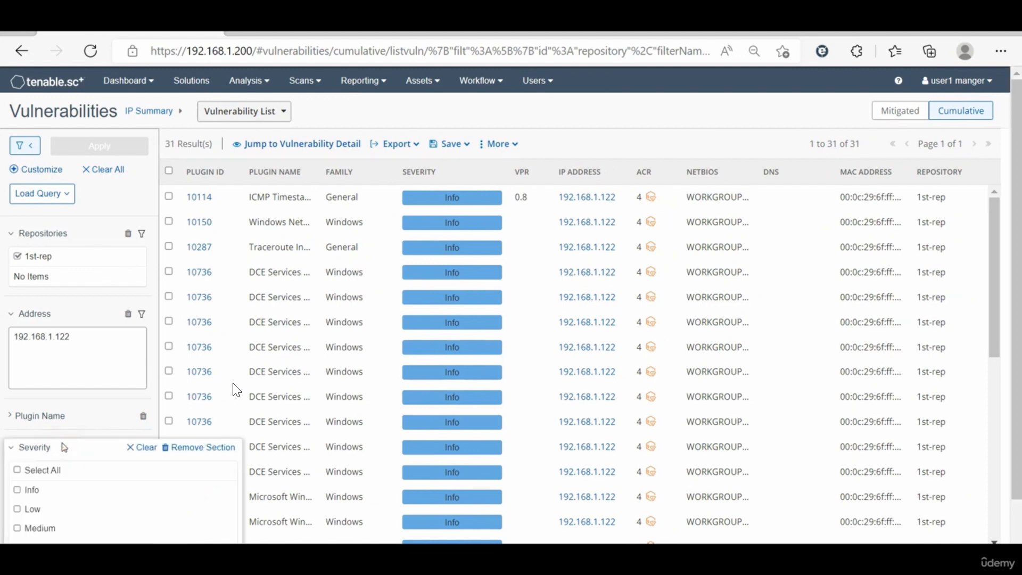
click(18, 469)
click(18, 489)
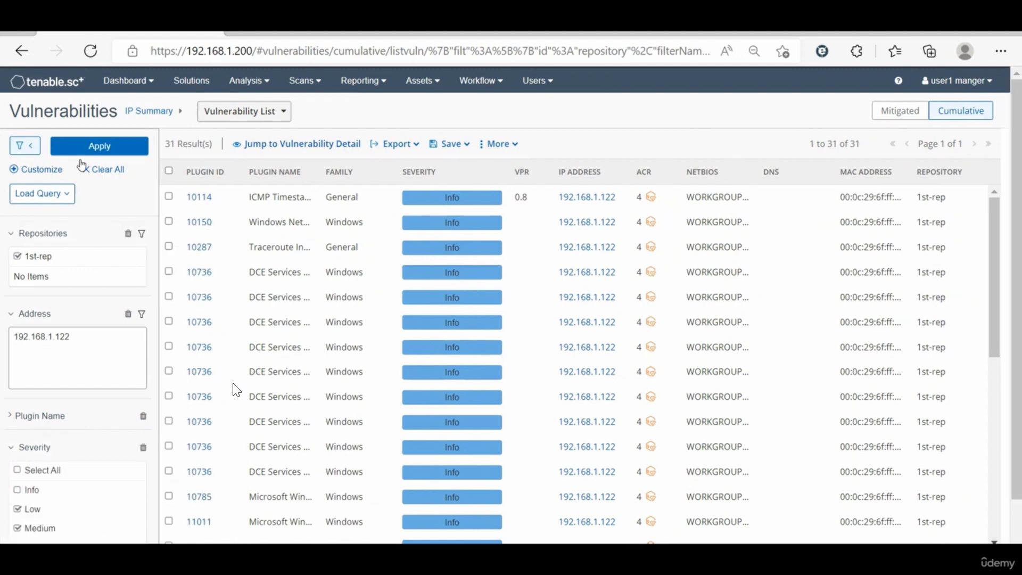
click(85, 156)
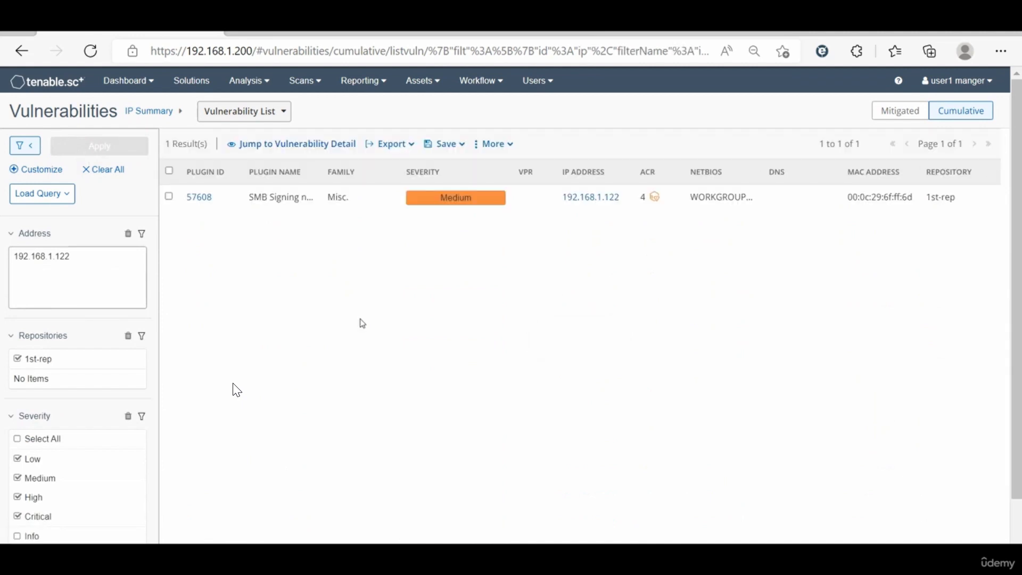
Step: Open the SMB Signing not required vulnerability, hide the filters and examine its solution, reference links, risk scores and exploit availability
click(292, 198)
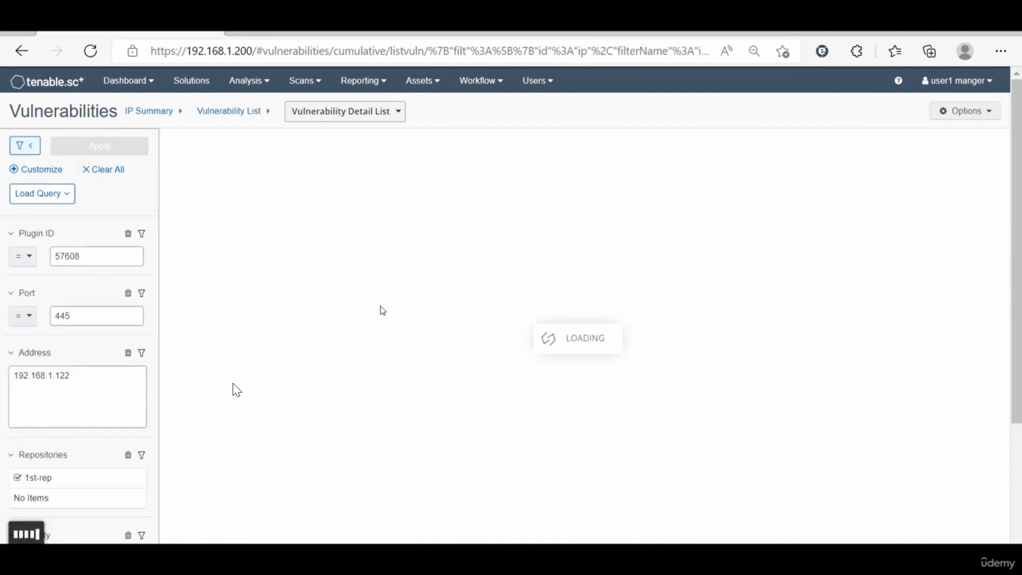
click(28, 147)
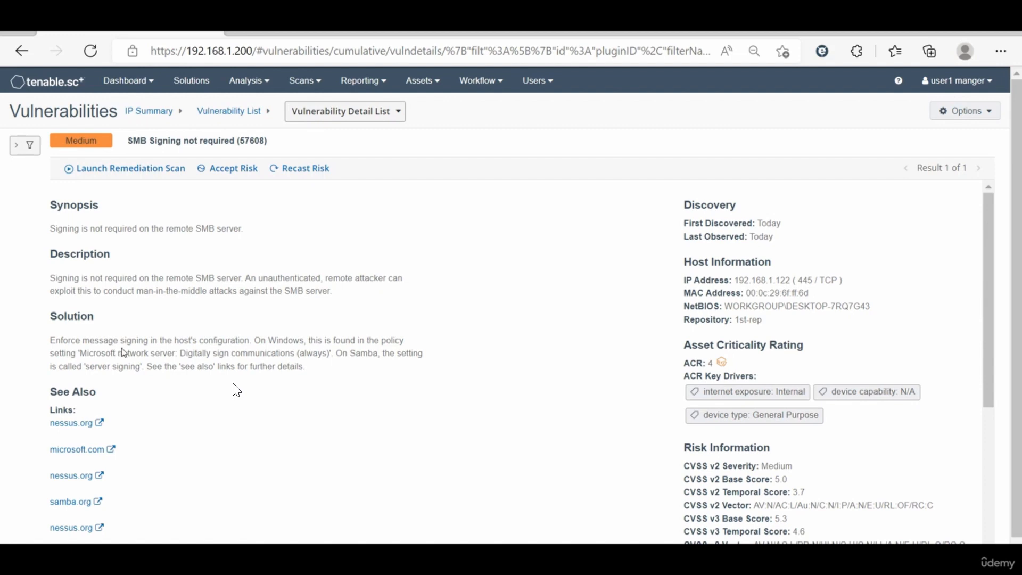
scroll(274, 353, down, 3)
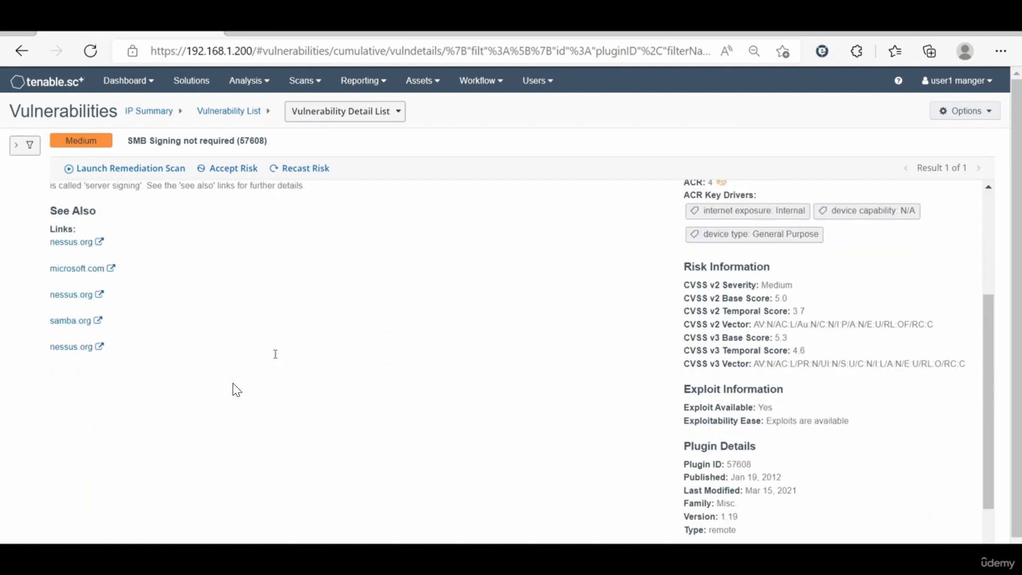
scroll(275, 354, up, 1)
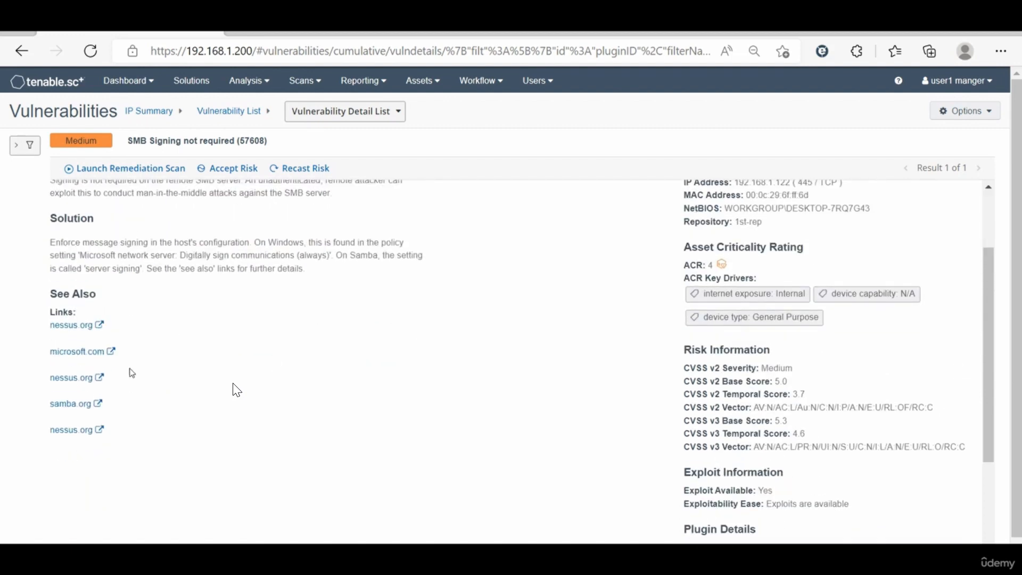
scroll(314, 366, up, 4)
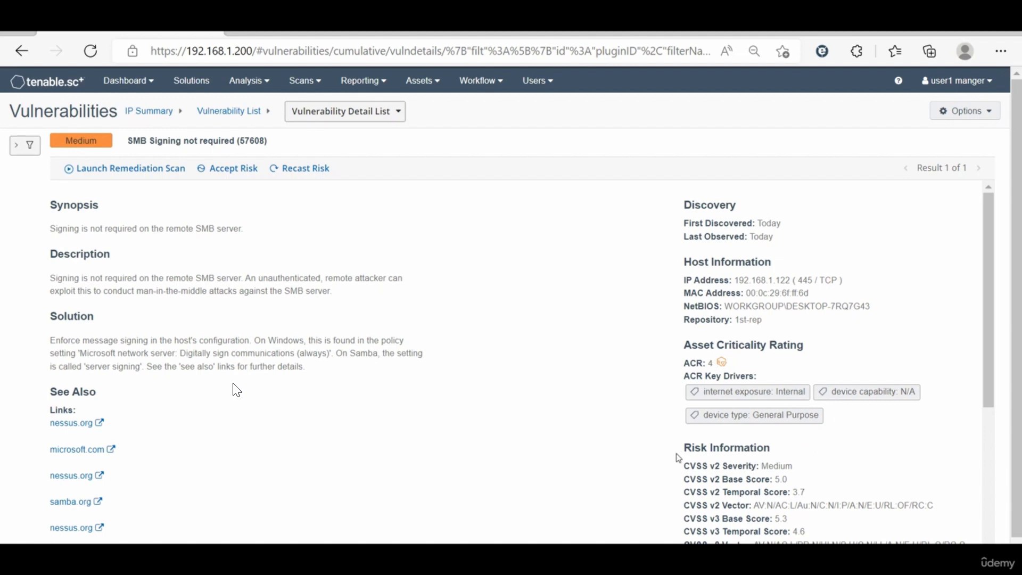
scroll(678, 457, down, 2)
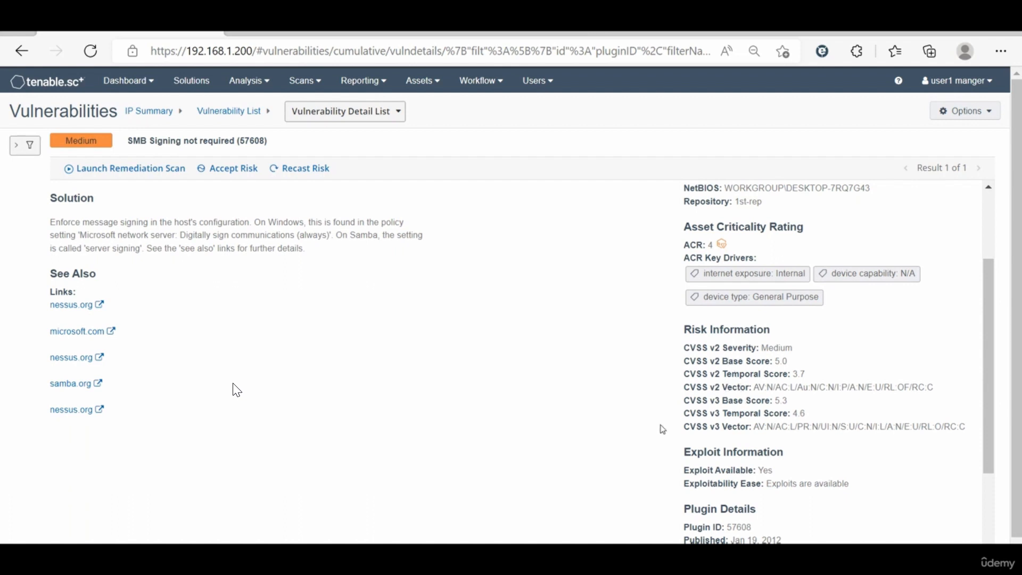
scroll(650, 440, down, 1)
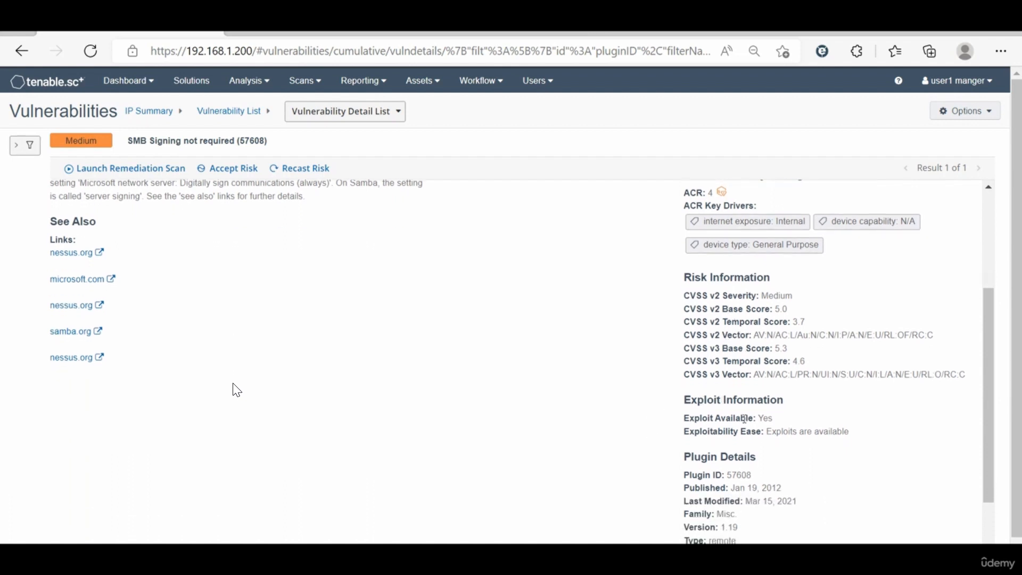
drag(787, 418, 681, 423)
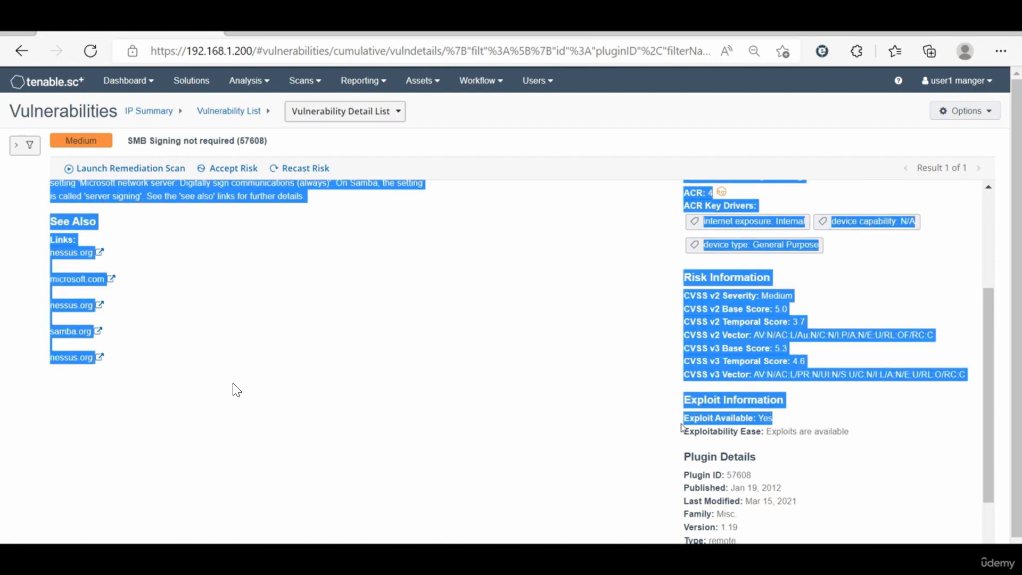
Step: Examine the SMB Signing not required vulnerability's exploitability ease, plugin details and vulnerability information, including its CPE entries
click(682, 423)
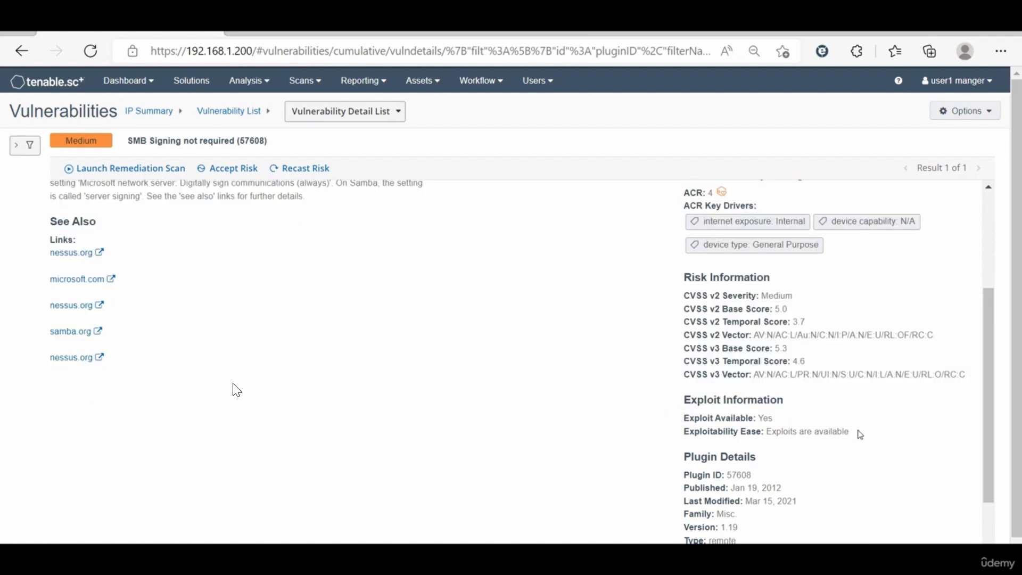
drag(856, 433, 751, 433)
scroll(753, 435, down, 1)
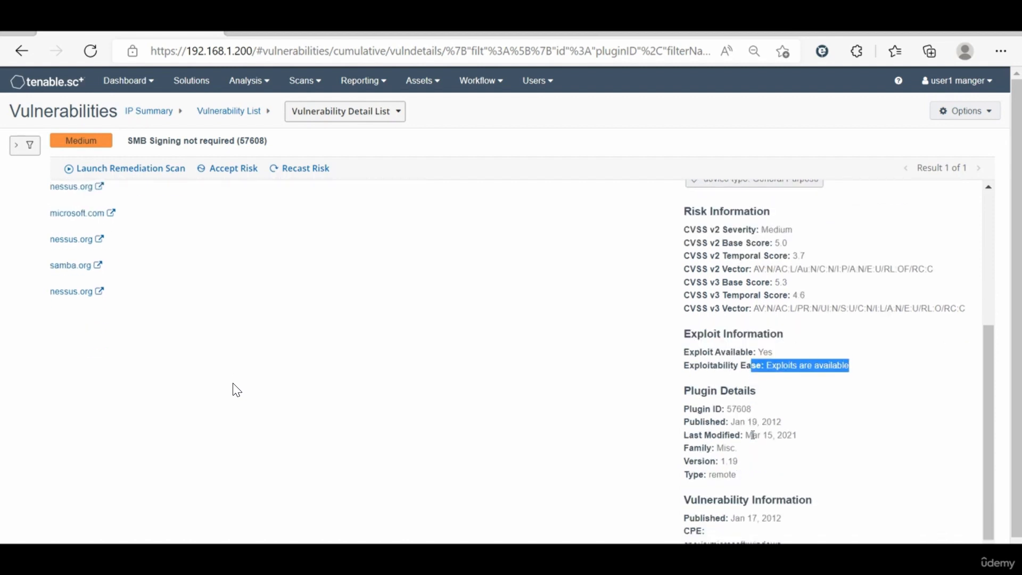
scroll(753, 435, down, 1)
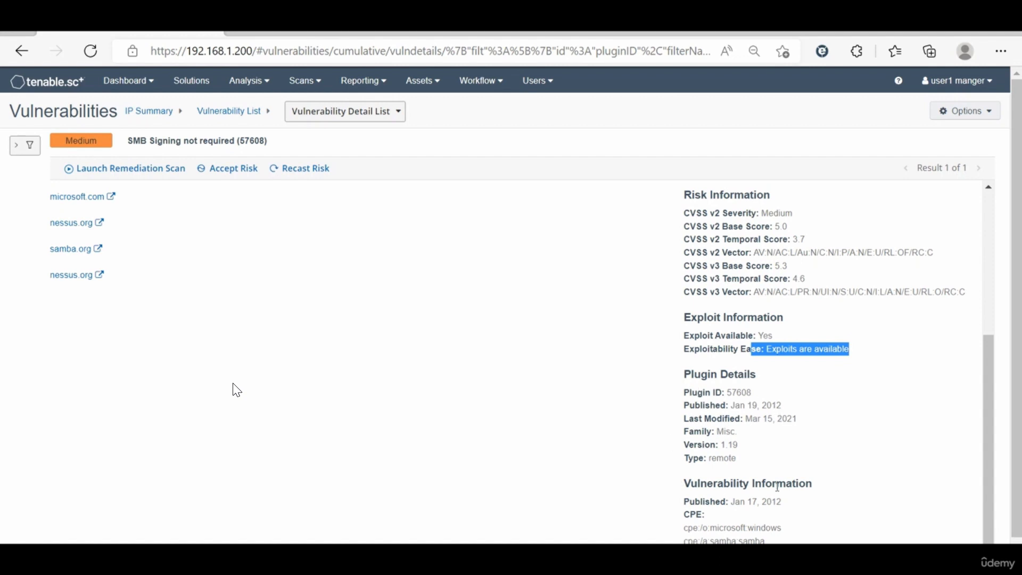
scroll(778, 486, down, 1)
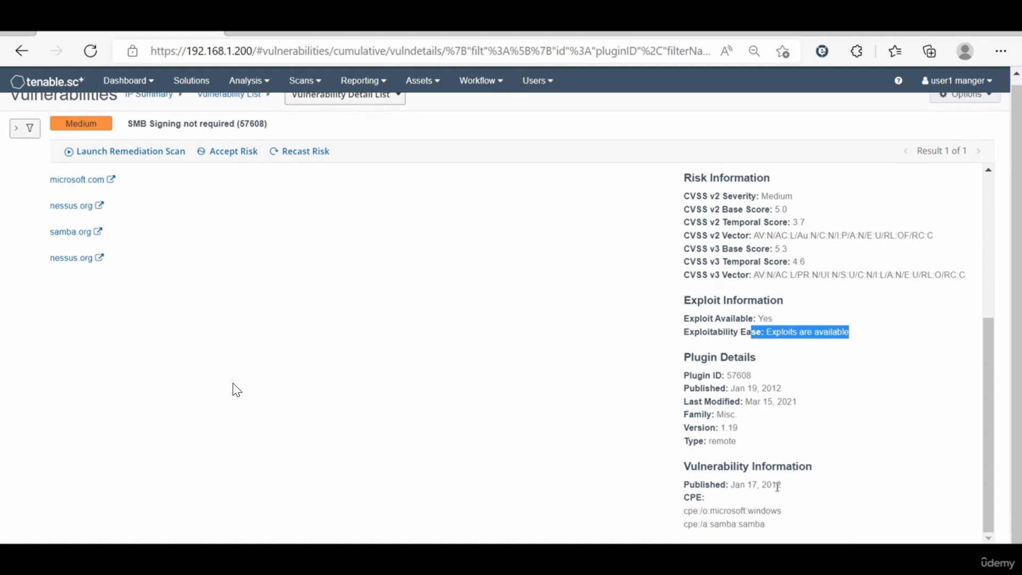
Step: Return to the cumulative IP summary of all hosts and switch it to mitigated vulnerabilities
scroll(778, 486, up, 1)
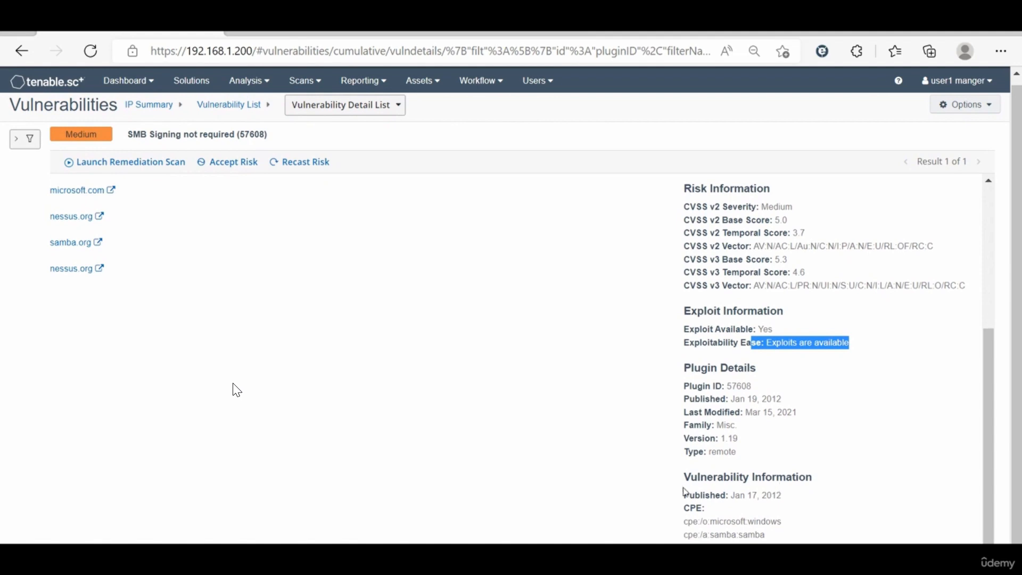
scroll(353, 379, up, 5)
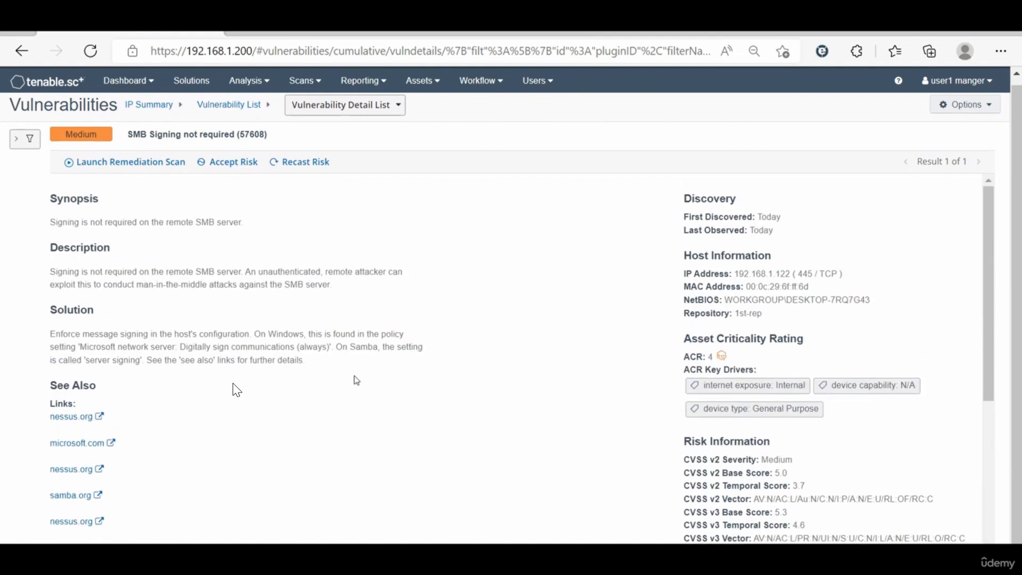
scroll(205, 394, up, 1)
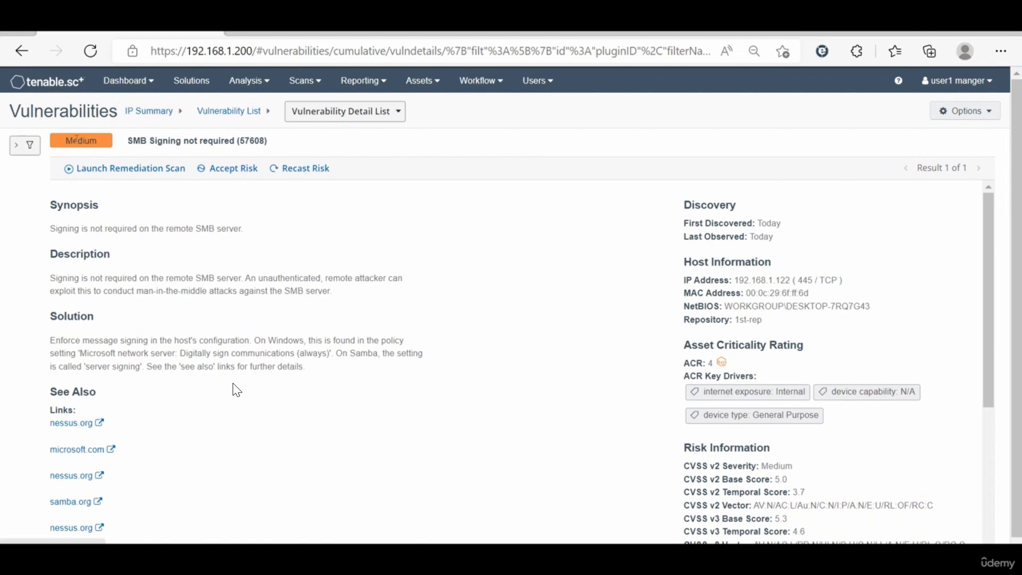
click(141, 111)
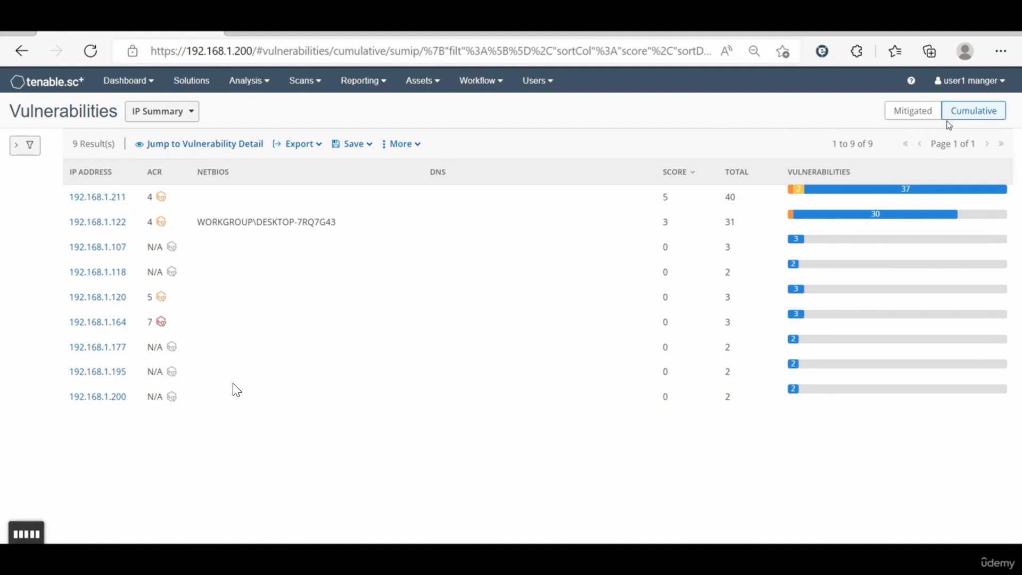
click(917, 112)
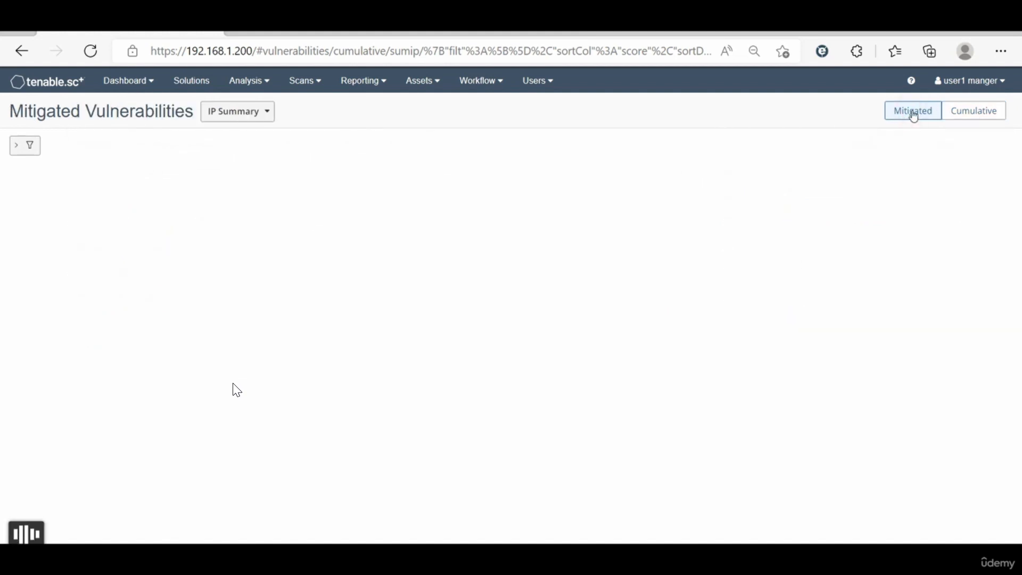
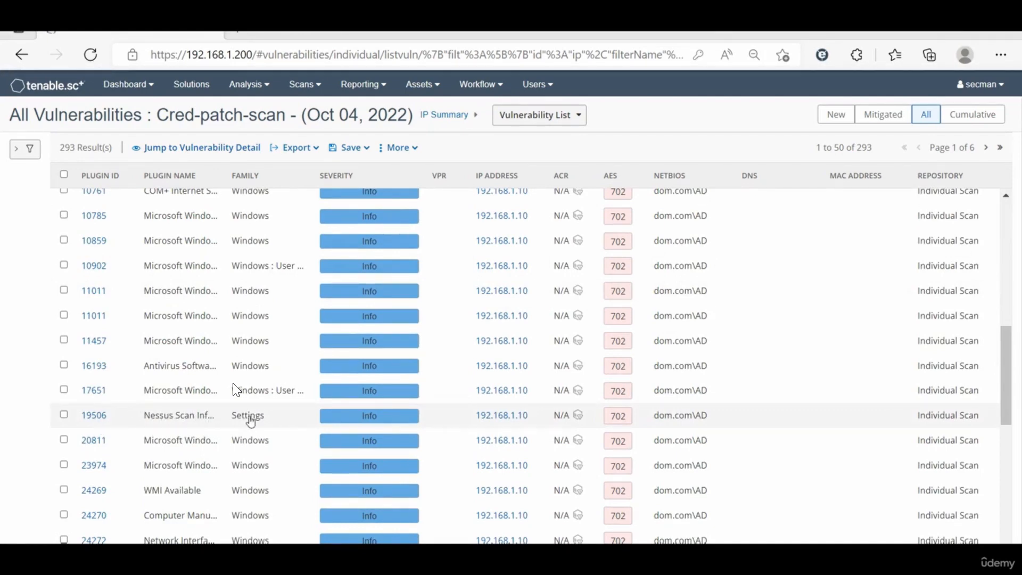
Step: Open the Nessus Scan Information result (plugin 19506) of host 192.168.1.10 and bring up its plugin output
click(94, 416)
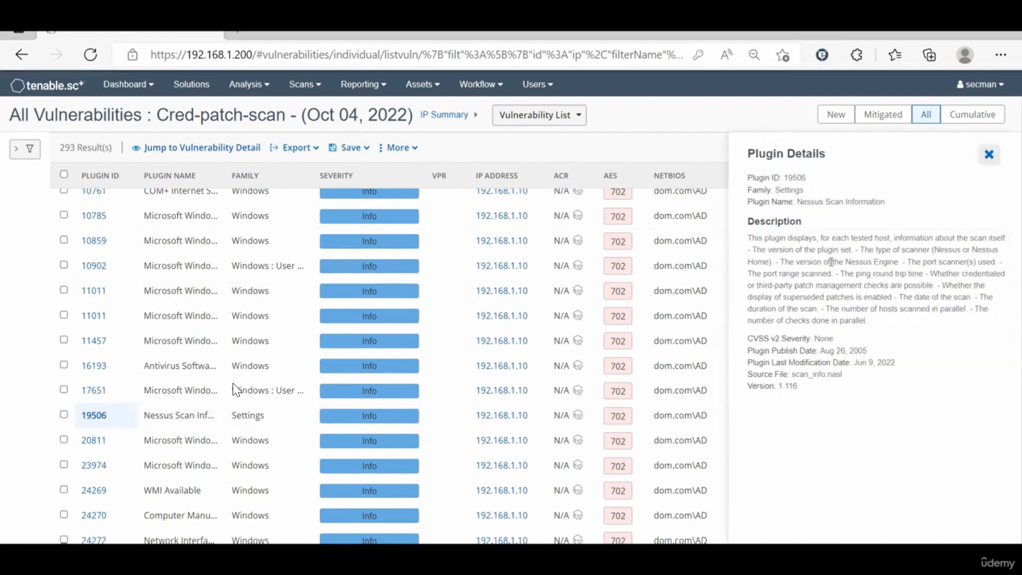
click(989, 155)
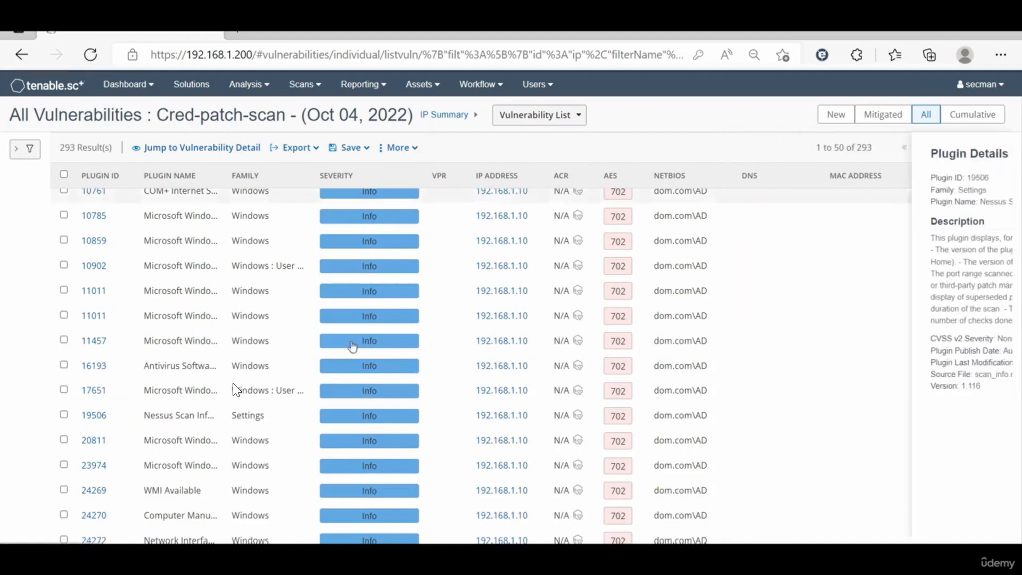
click(272, 420)
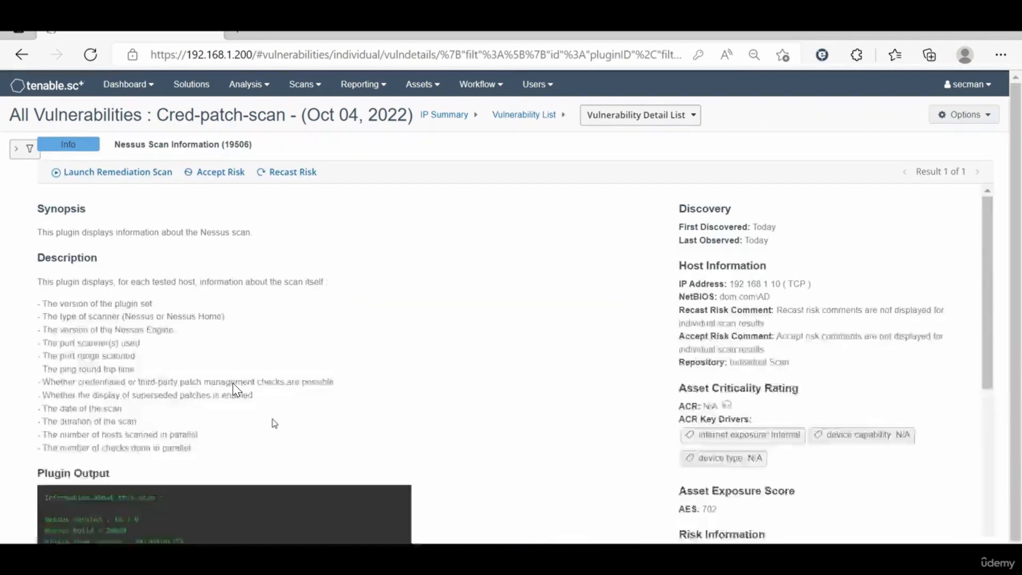
scroll(274, 423, down, 3)
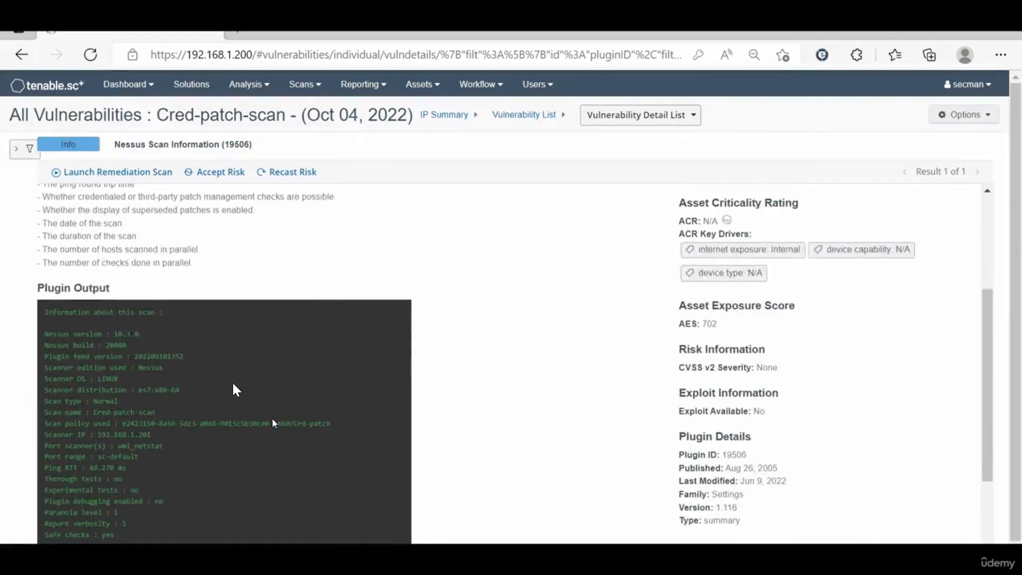
scroll(75, 293, down, 2)
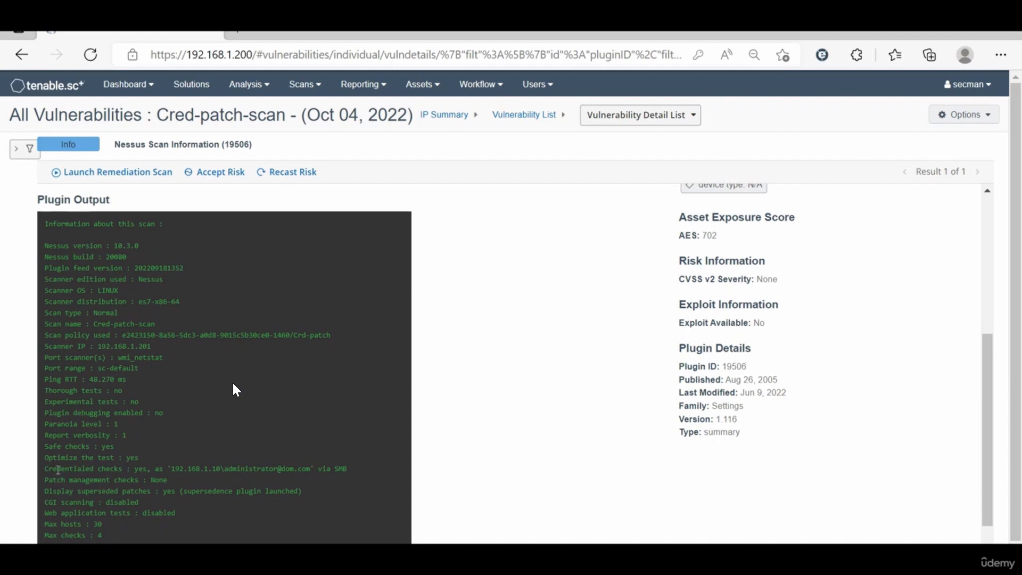
Step: Examine the credentialed checks entry in the plugin output, including the account and protocol used for host 192.168.1.10
drag(45, 470, 141, 469)
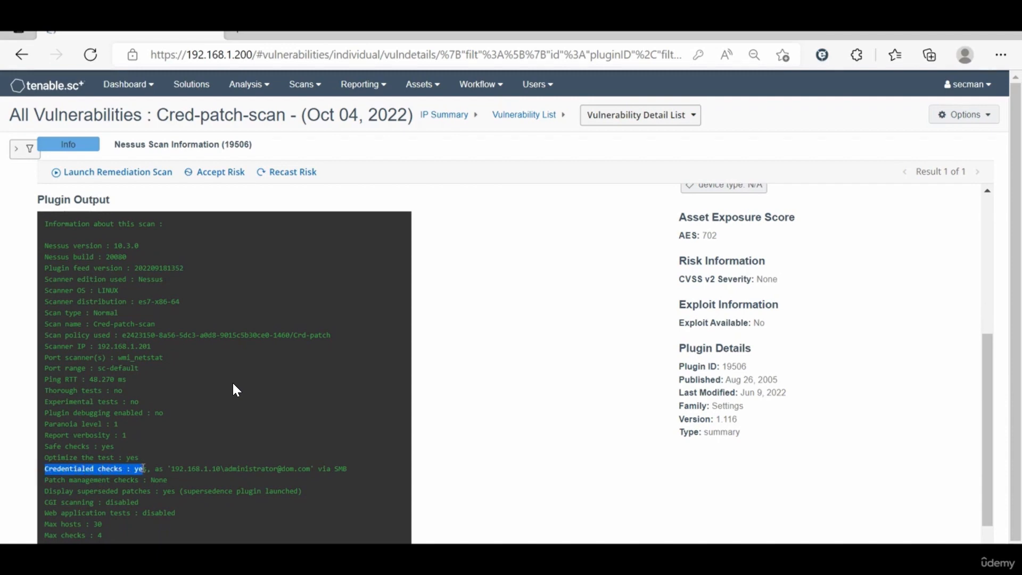
drag(150, 471, 342, 473)
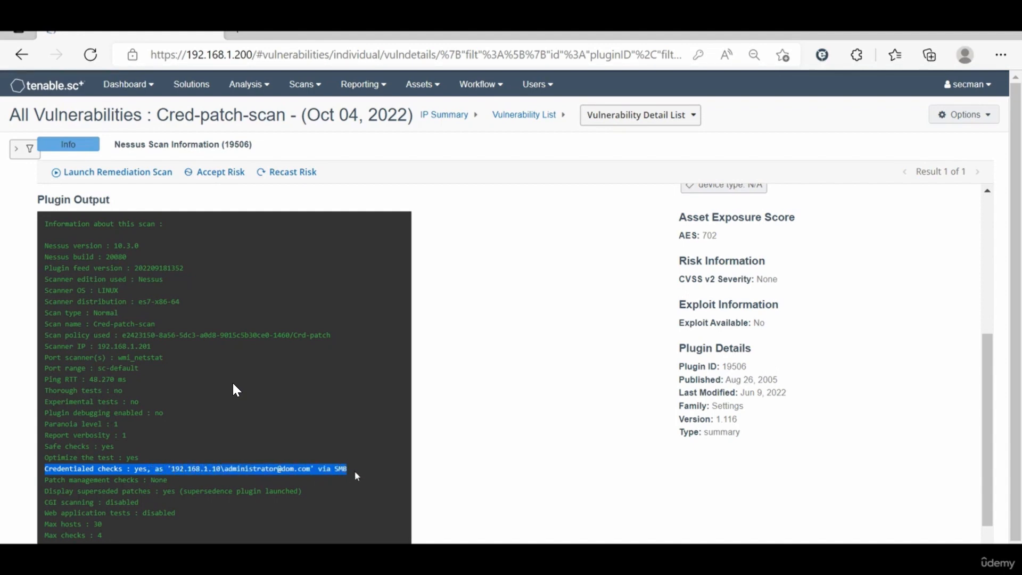
click(383, 445)
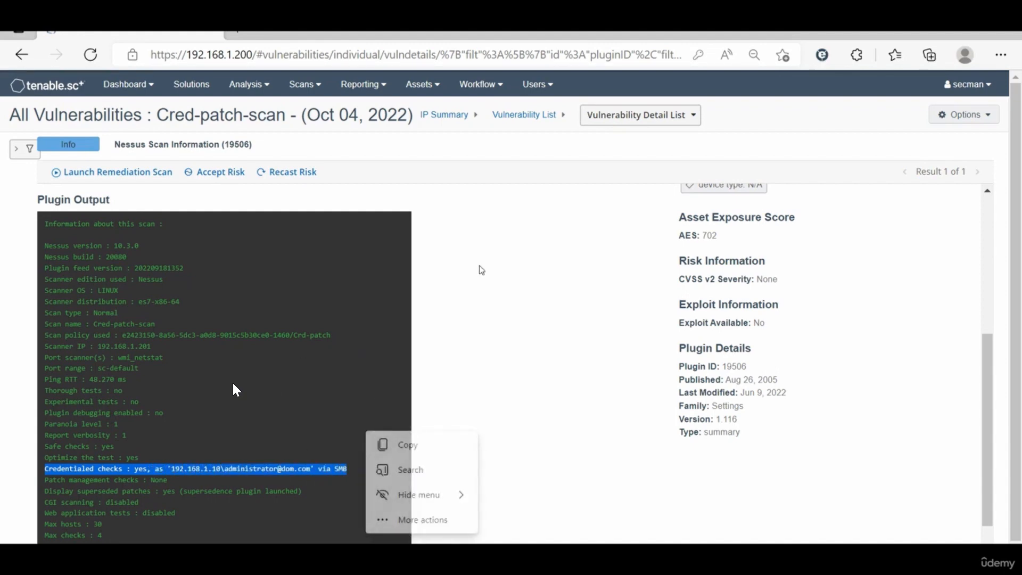
click(501, 250)
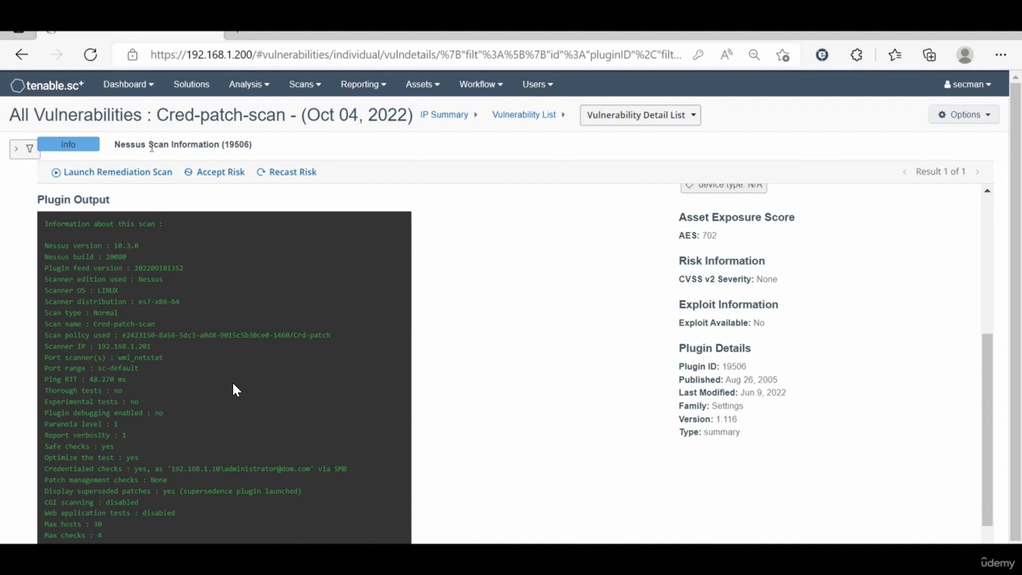
scroll(458, 250, up, 5)
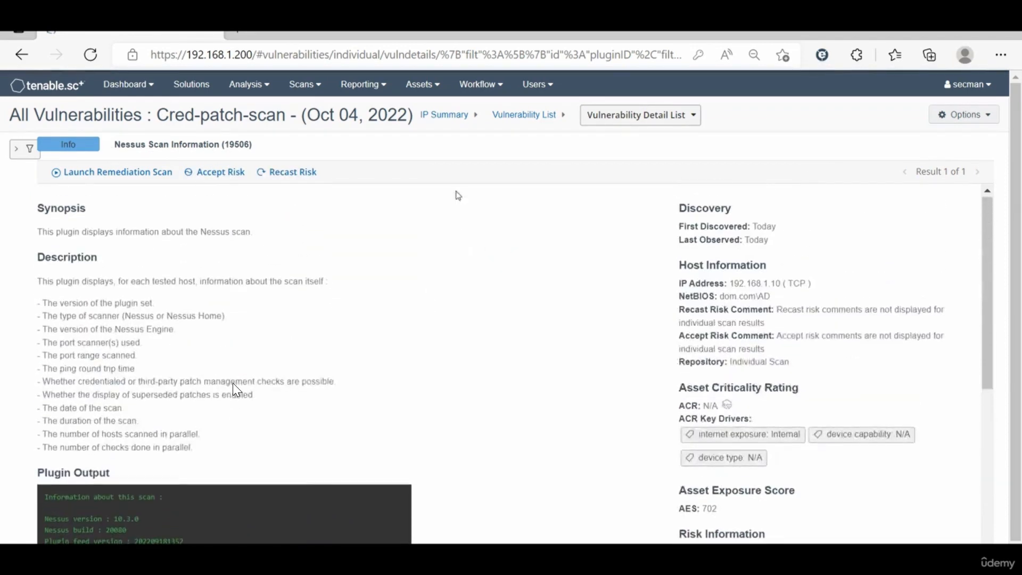
Step: Return to the IP summary, open the Nessus Scan Information of host 192.168.1.211 and examine its credentialed checks entry
click(443, 115)
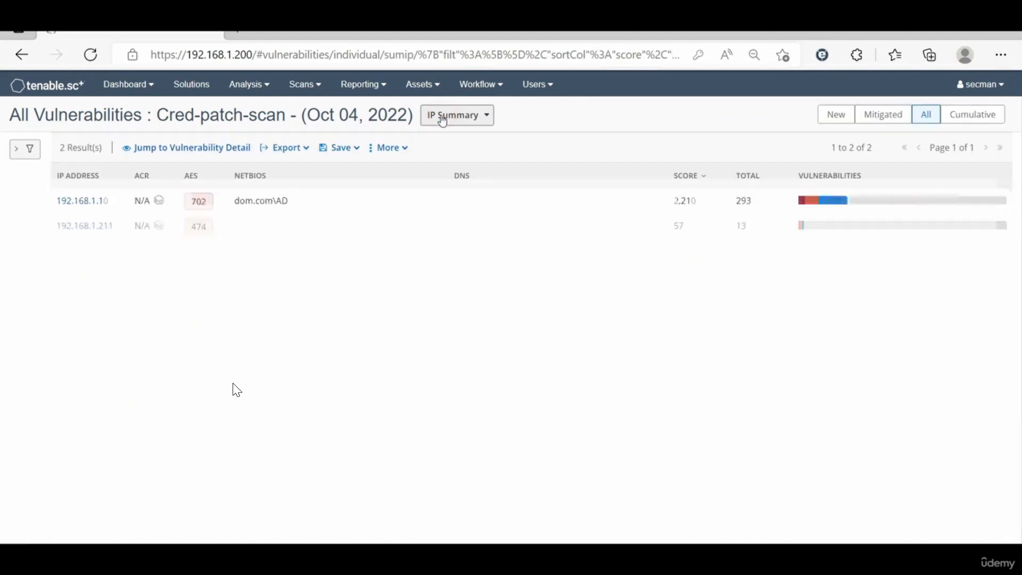
click(102, 231)
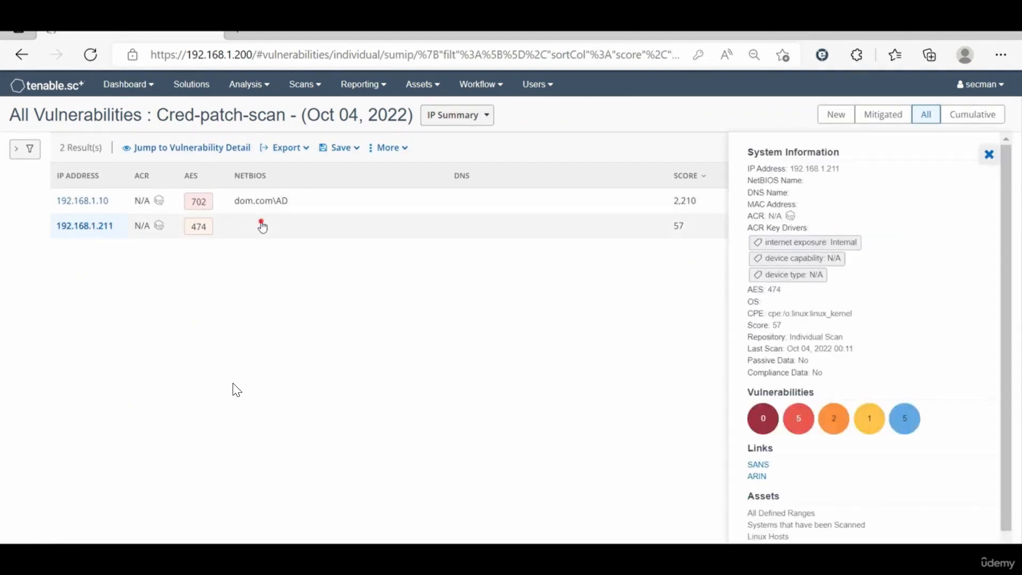
click(262, 227)
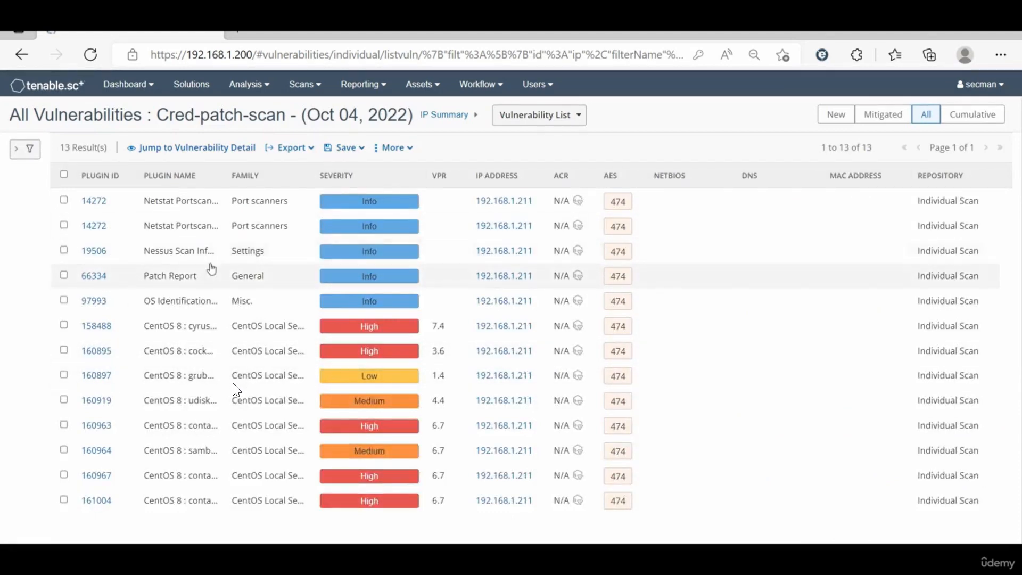
click(262, 256)
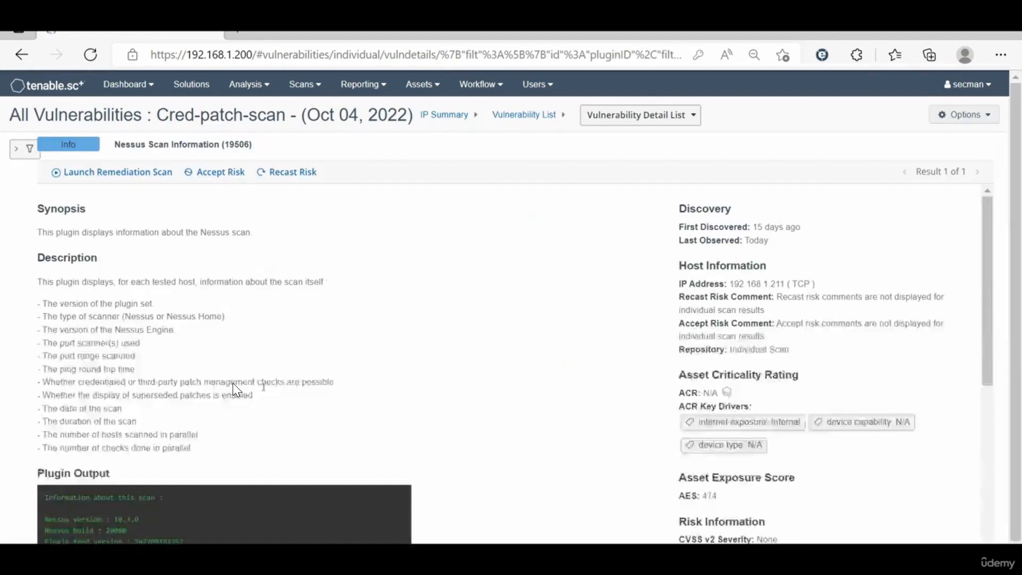
scroll(235, 391, down, 5)
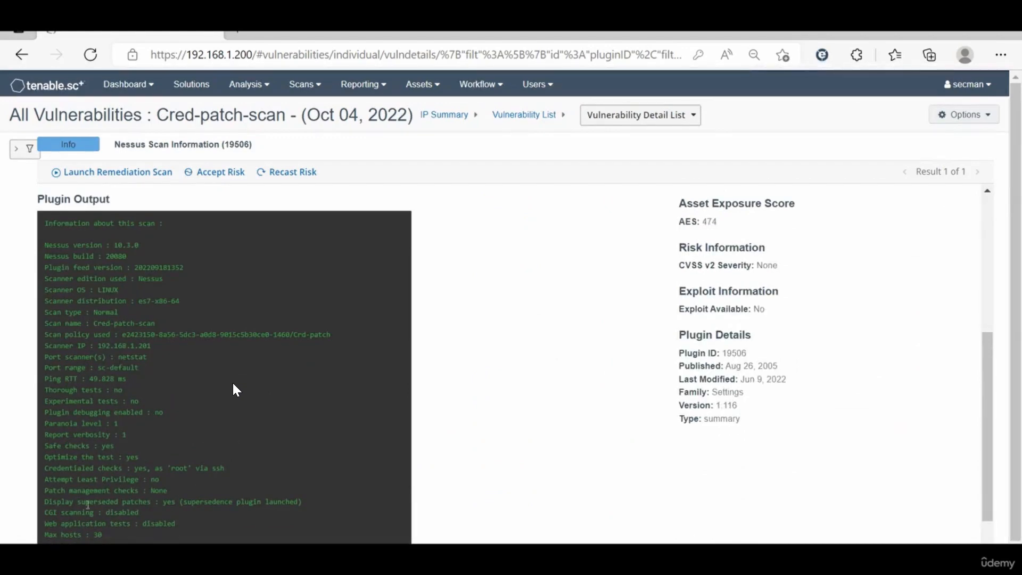
drag(85, 469, 213, 469)
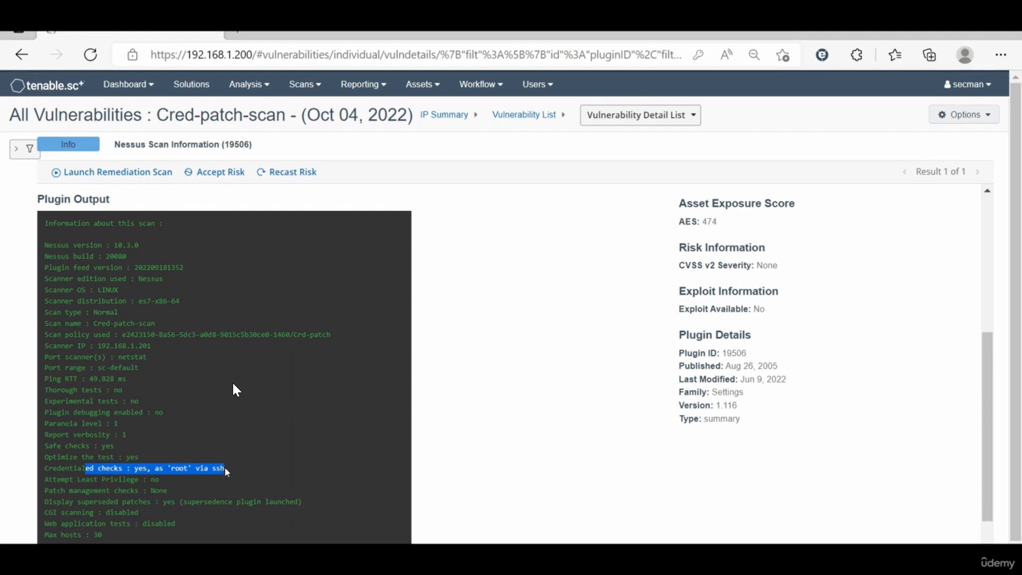
scroll(535, 285, up, 5)
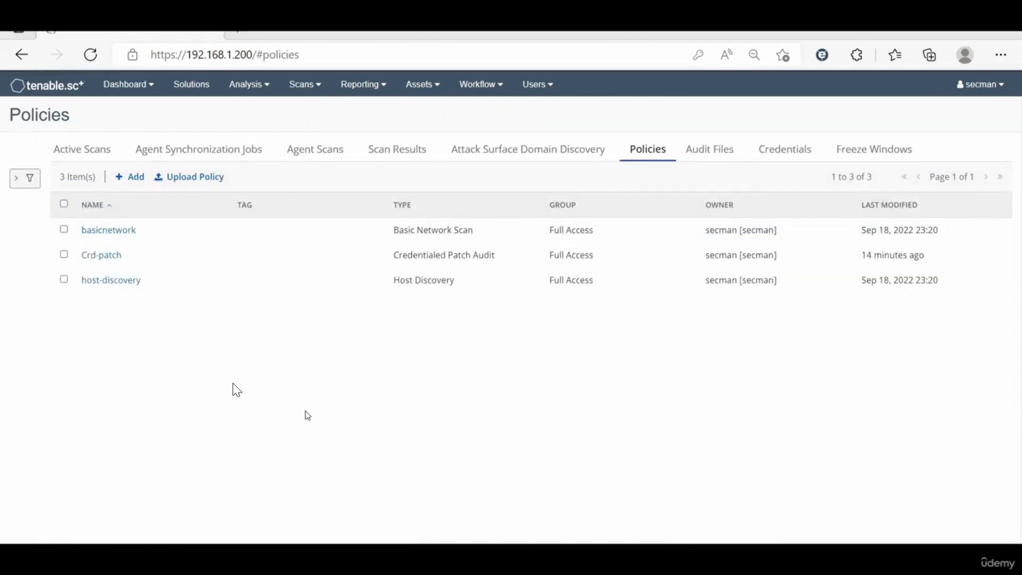
click(63, 231)
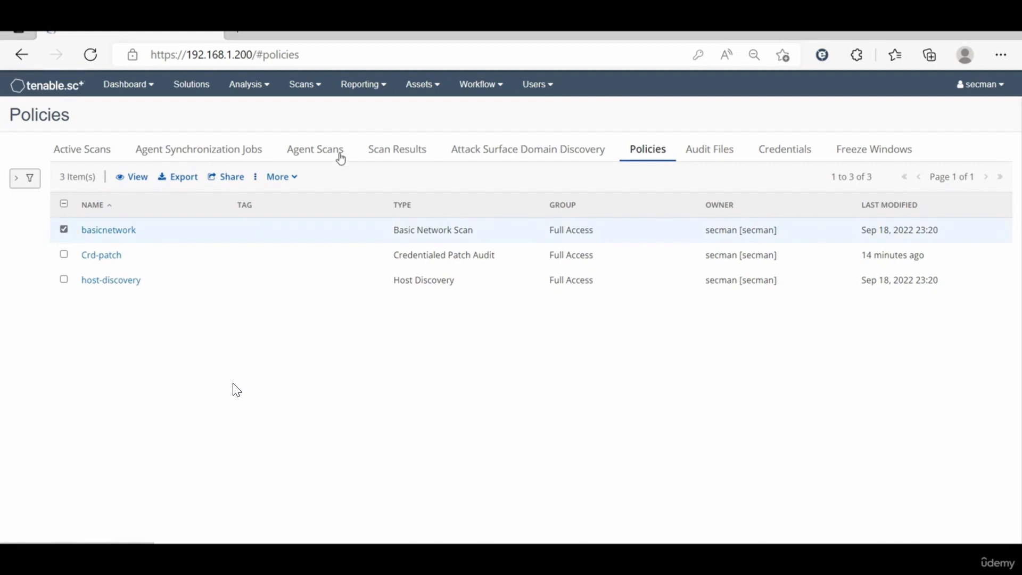
click(293, 181)
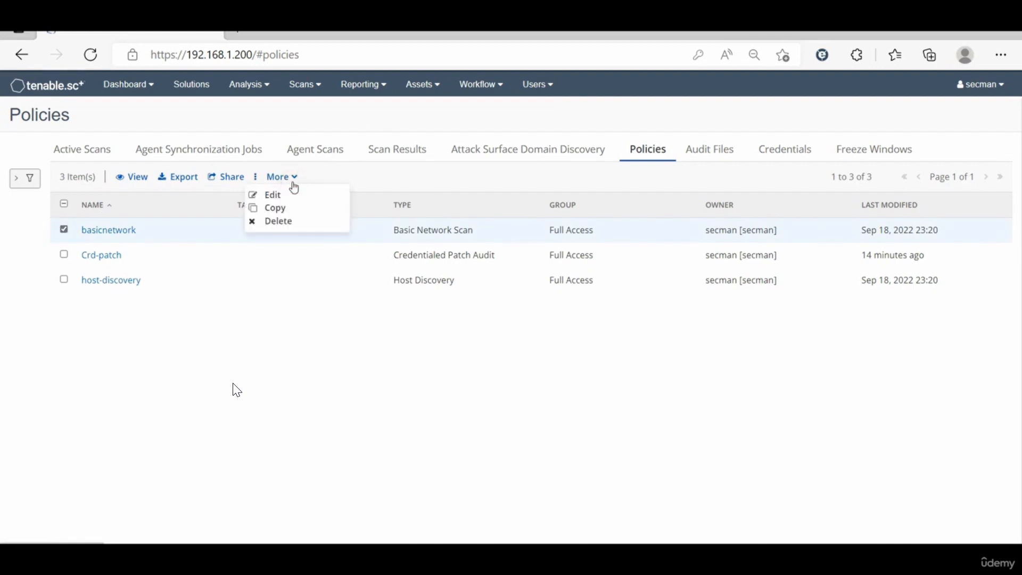
click(309, 351)
click(306, 86)
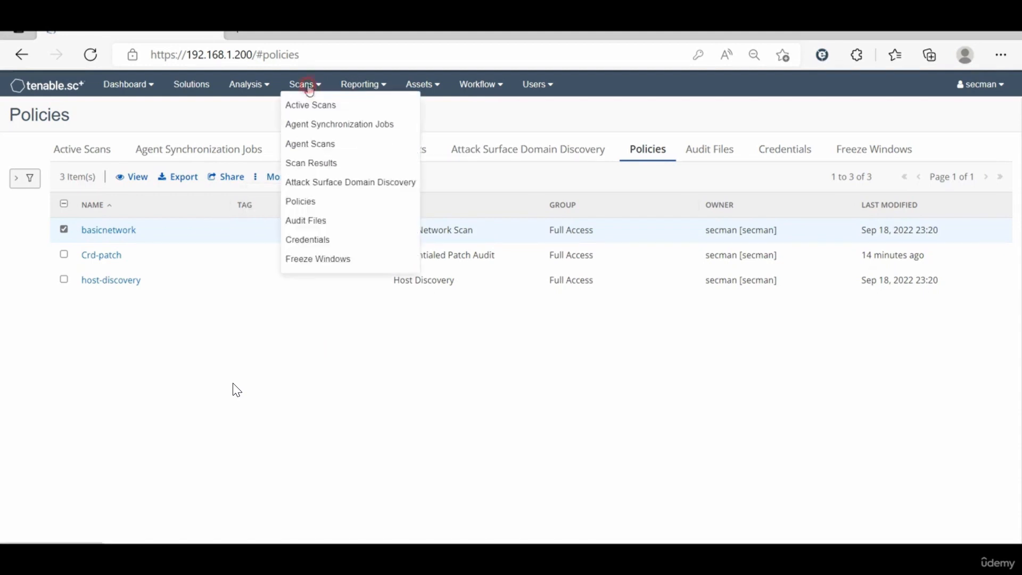
click(312, 202)
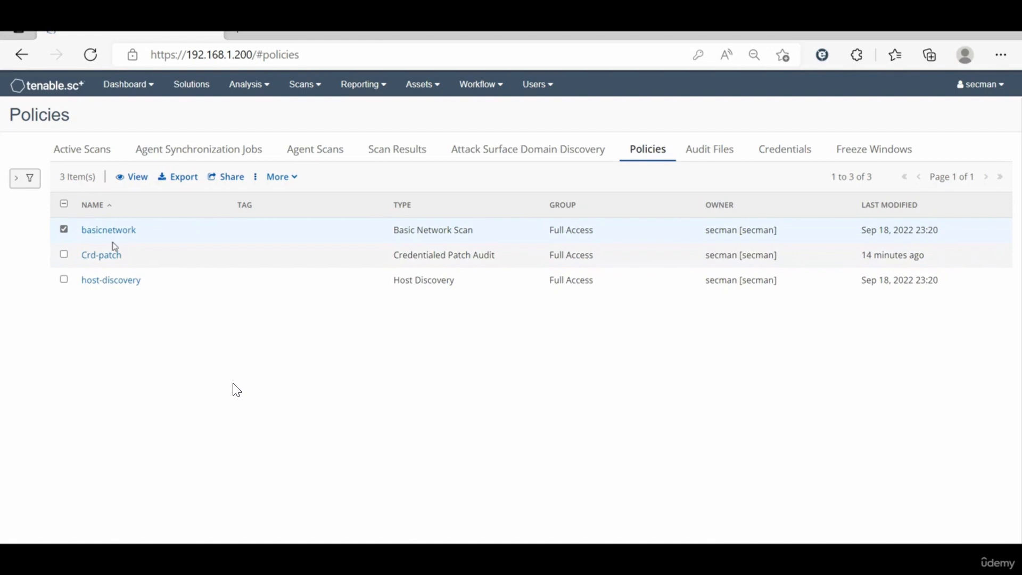
click(64, 229)
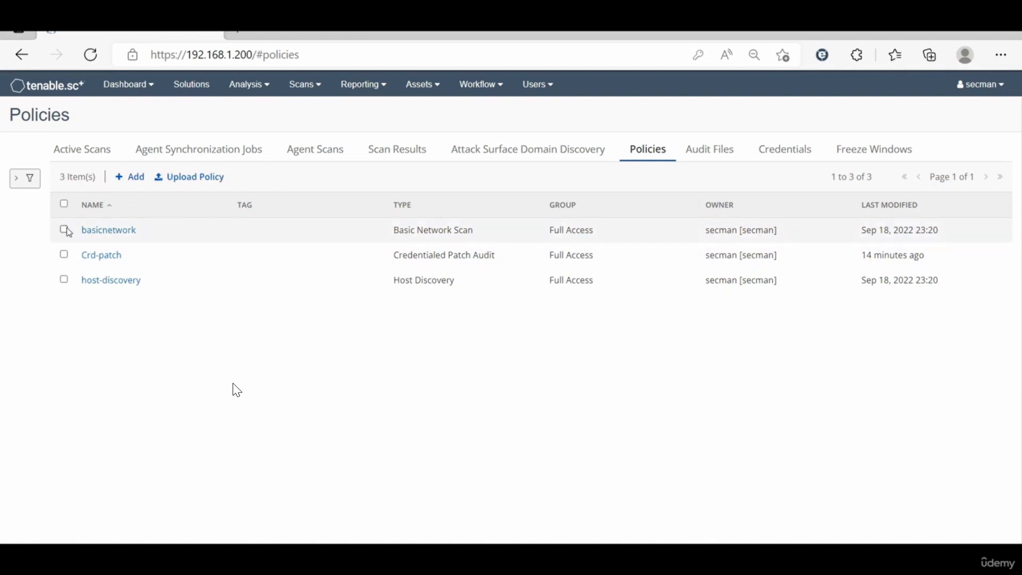
Step: Add a new policy from the Basic Network Scan template and name it basic-cred
click(130, 180)
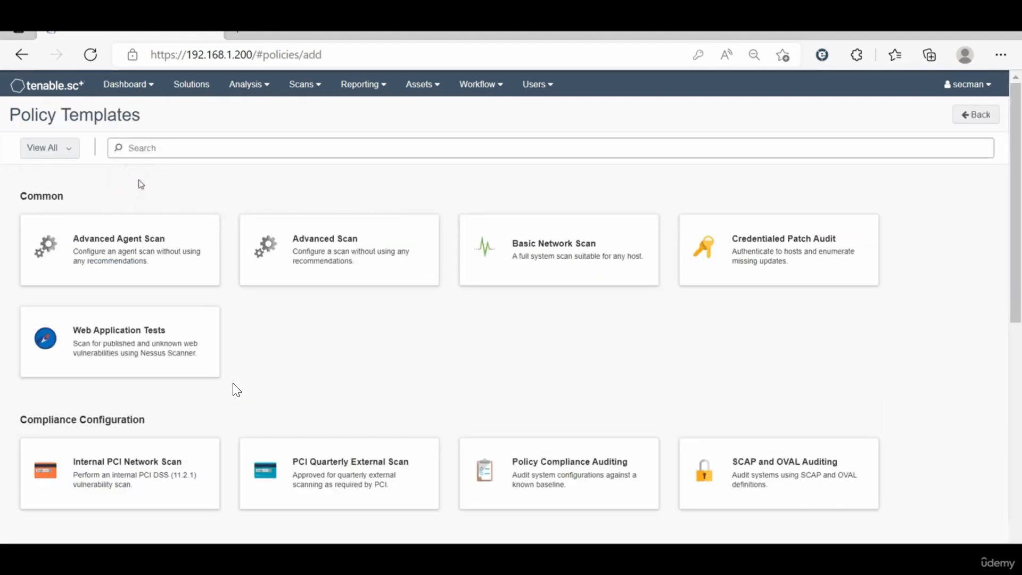
click(555, 247)
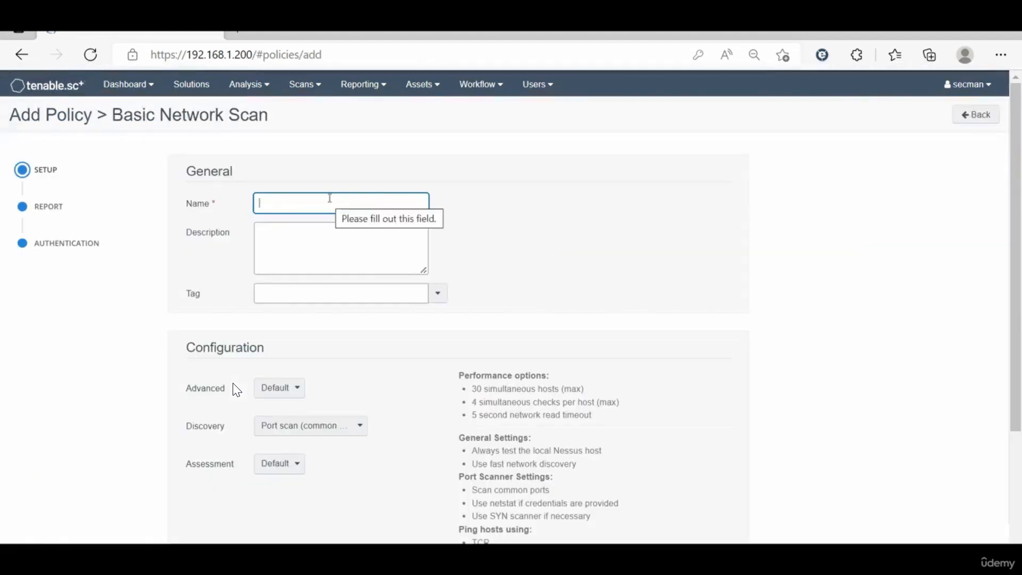
text(basic-cred)
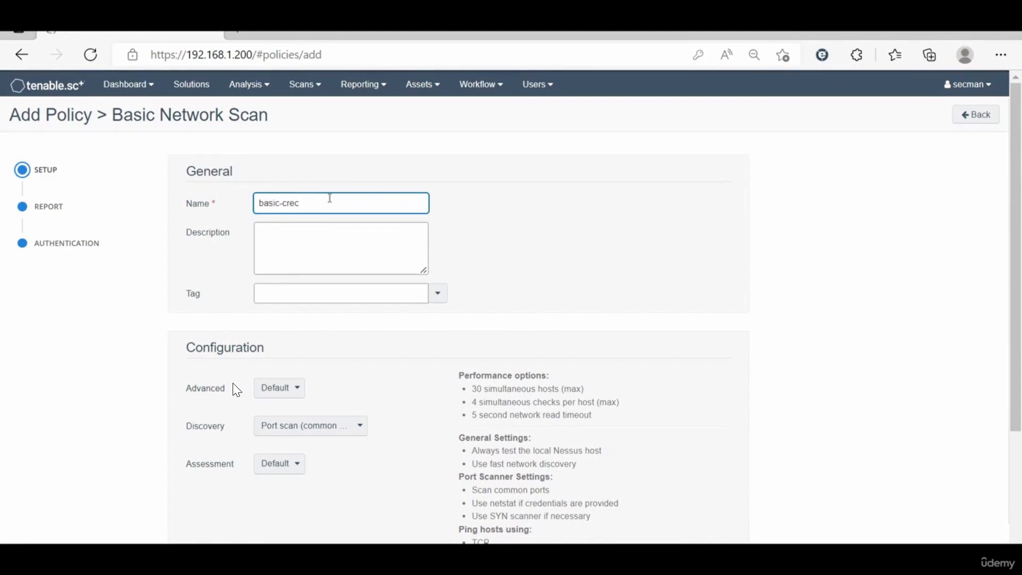
click(529, 248)
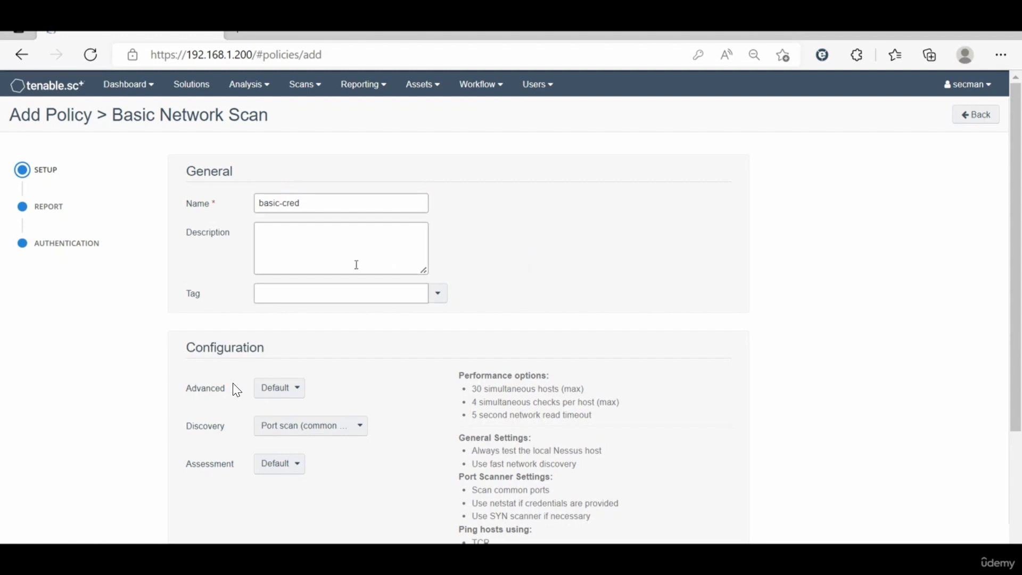
Step: Set the policy's discovery to Port scan (all ports) and its assessment to Scan for all web vulnerabilities (quick)
scroll(312, 352, down, 2)
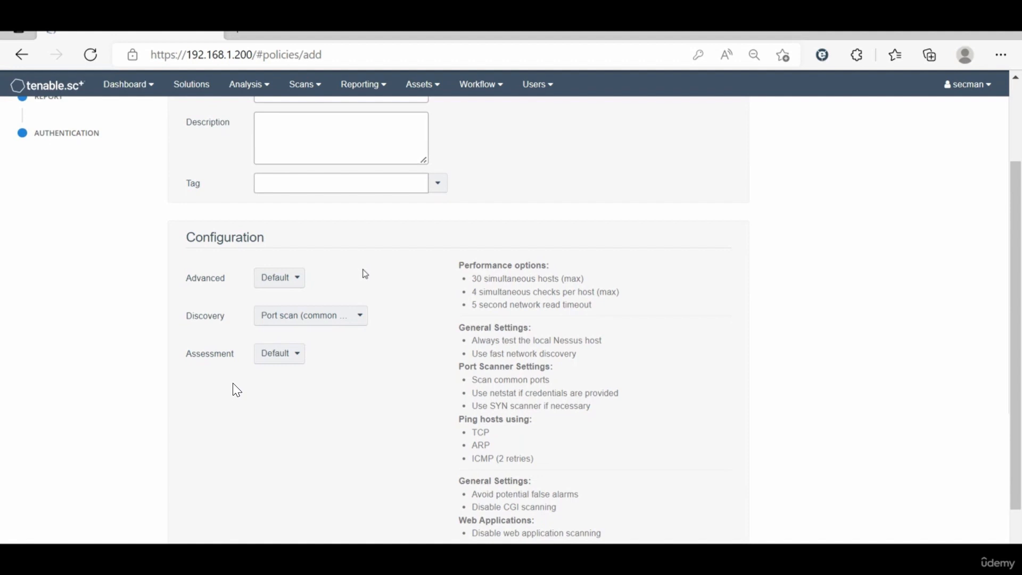
click(318, 316)
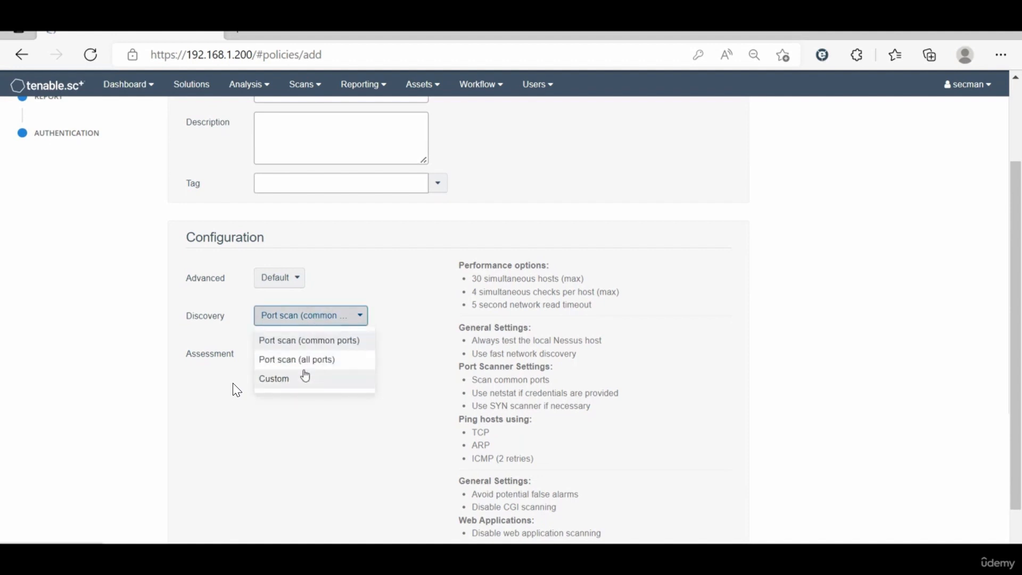
click(327, 359)
click(293, 359)
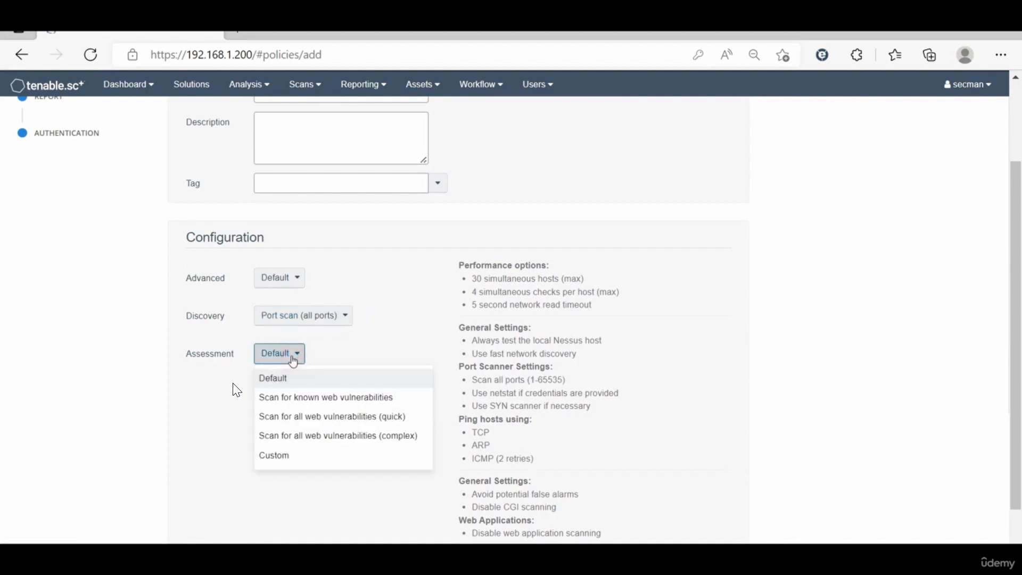
click(308, 413)
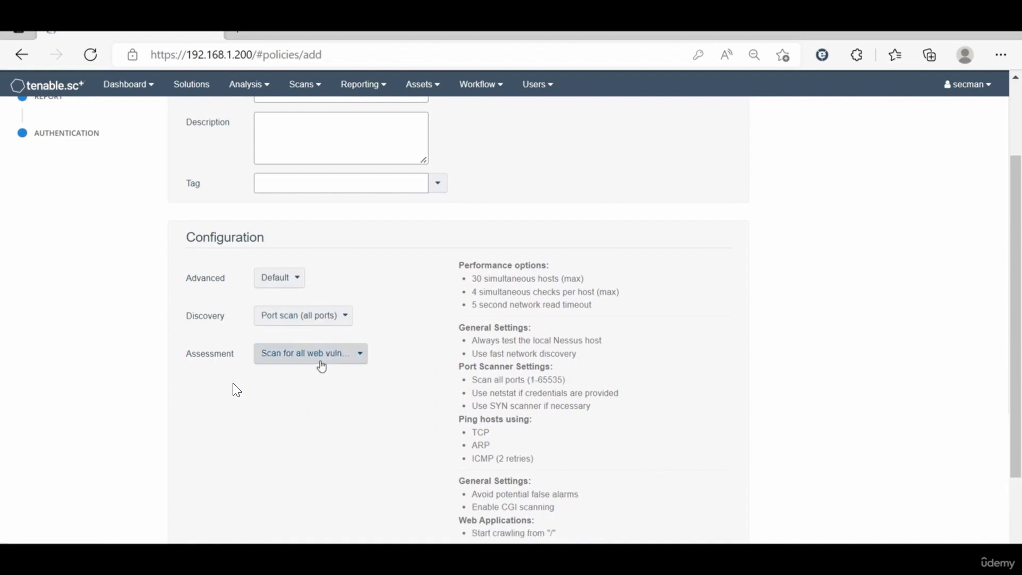
Step: Review the basic-cred policy's report and authentication settings, keep the defaults and submit the policy
scroll(314, 379, up, 1)
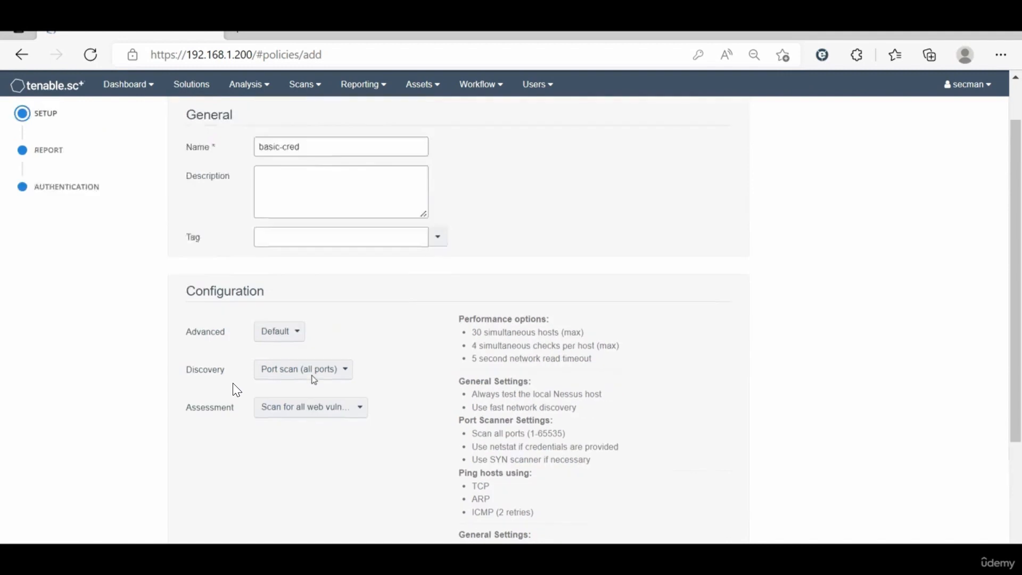
scroll(314, 379, up, 1)
click(44, 212)
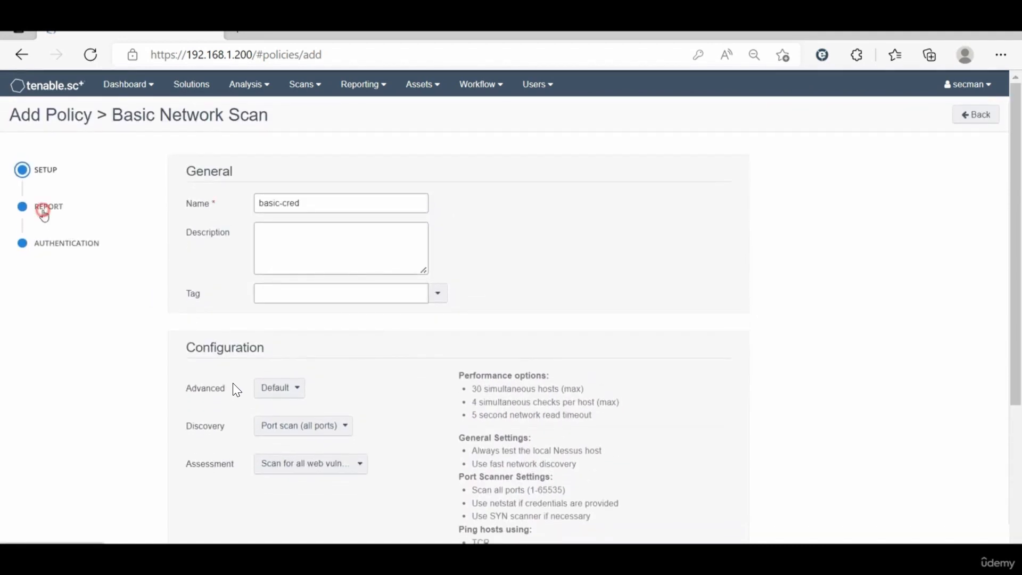
click(45, 227)
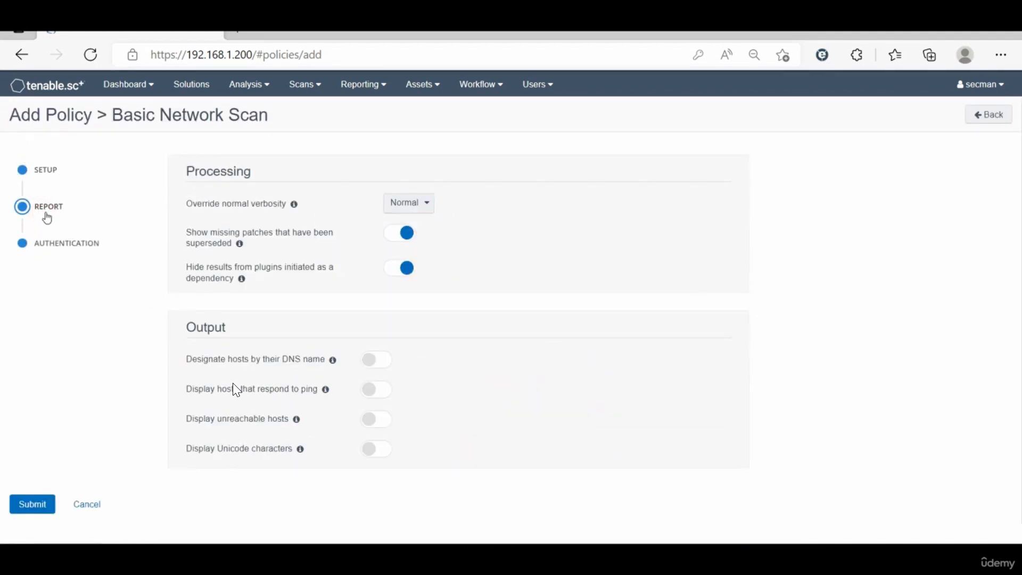
click(44, 170)
click(68, 245)
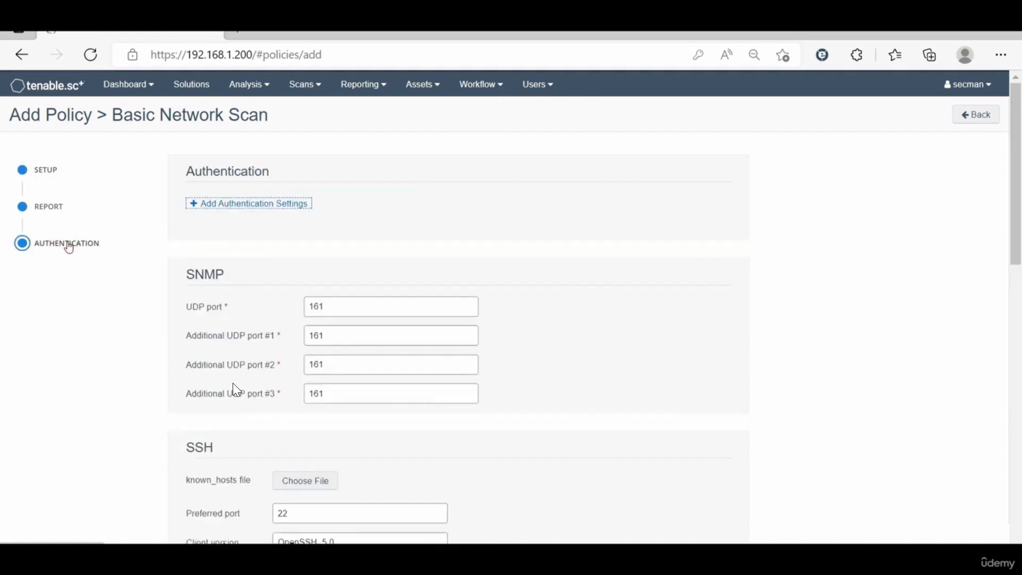
scroll(68, 247, down, 15)
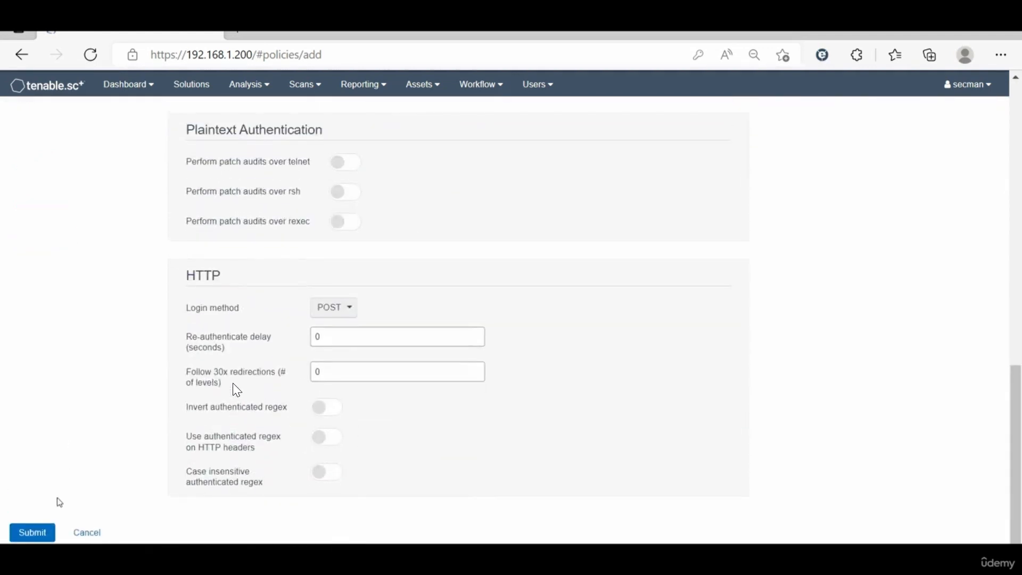
click(32, 532)
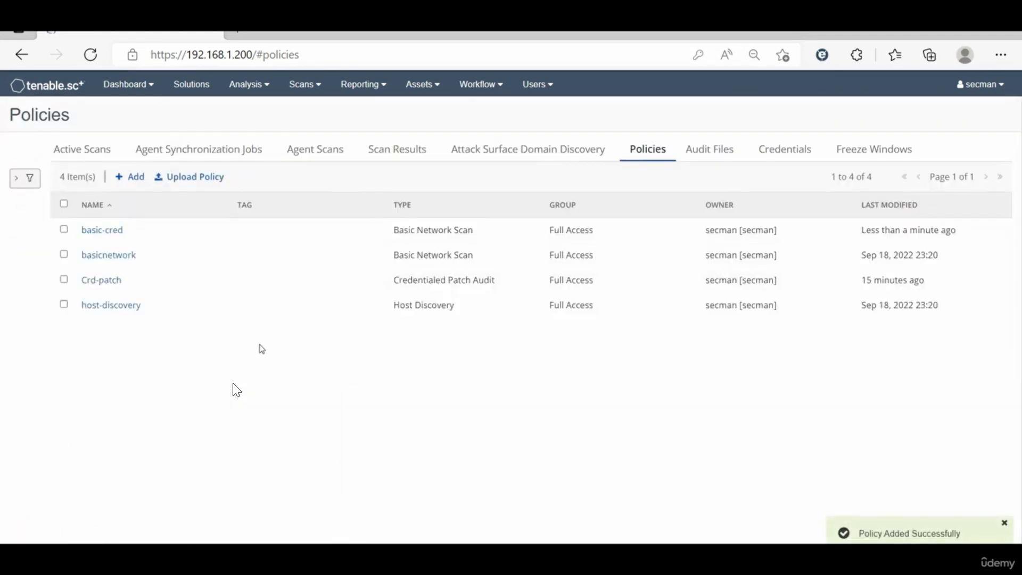
Step: Add a new active scan named basic-scan-cred that uses the basic-cred policy
click(91, 156)
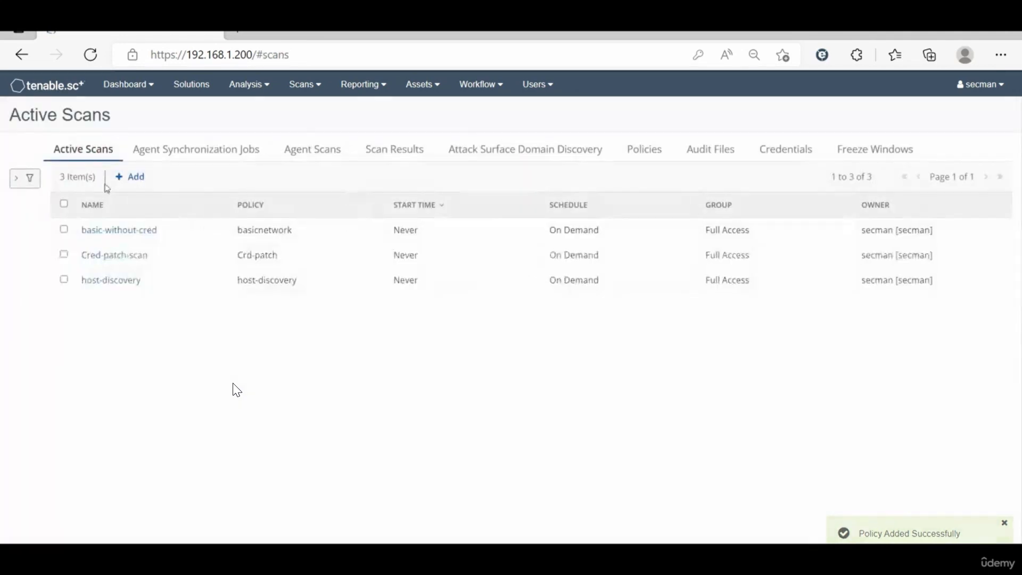
click(135, 184)
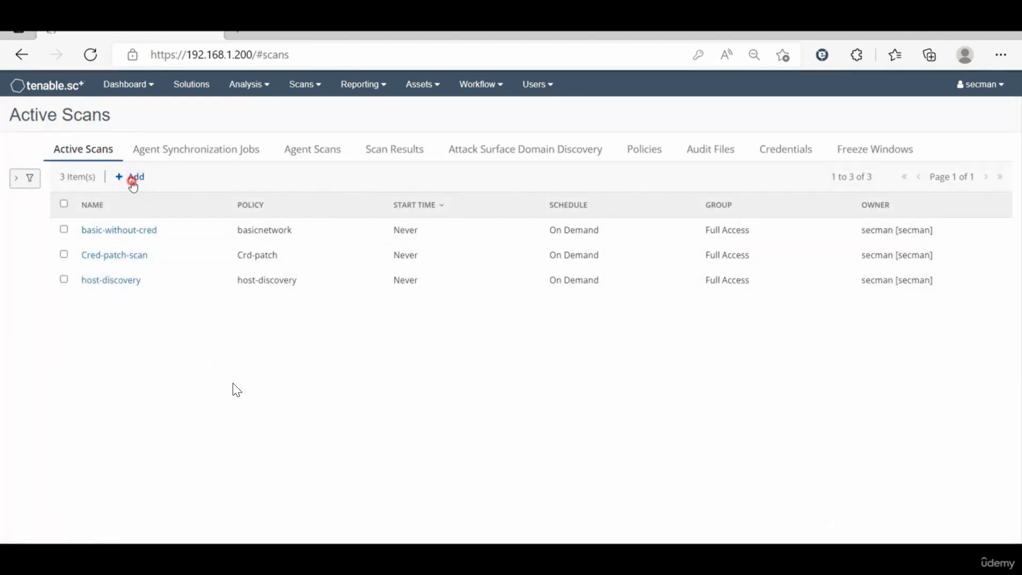
click(263, 202)
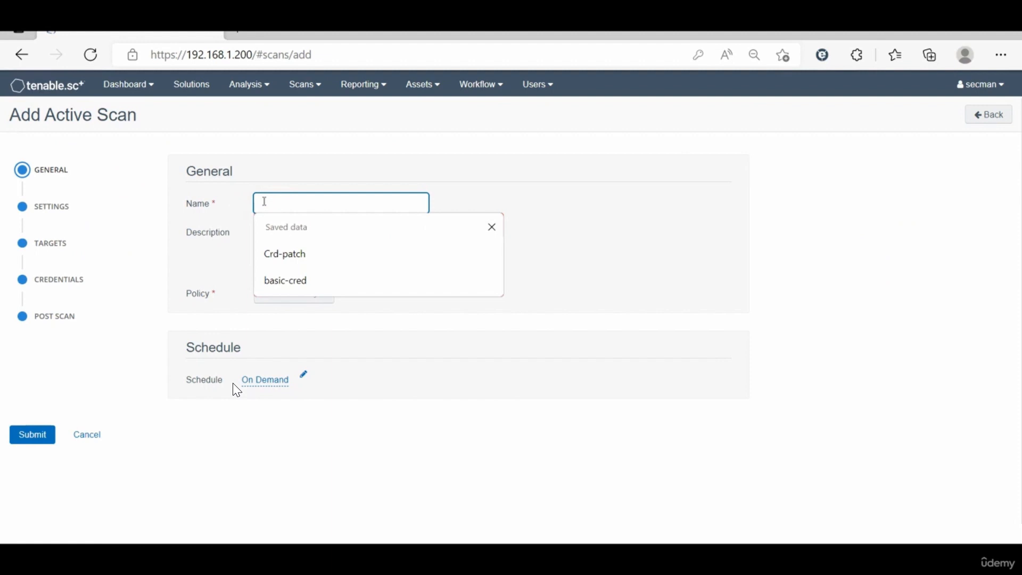
text(basic-scan-c)
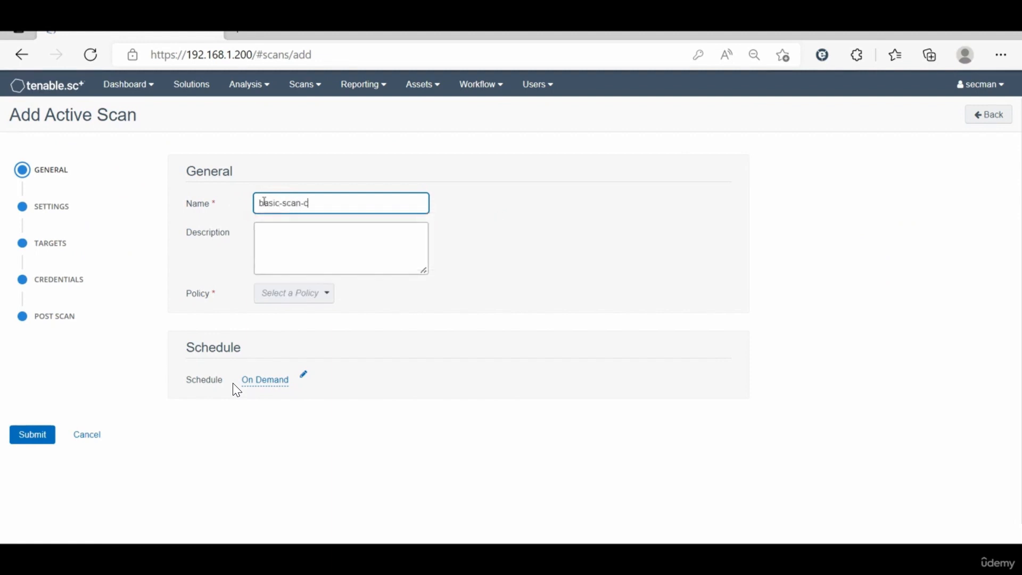
click(298, 293)
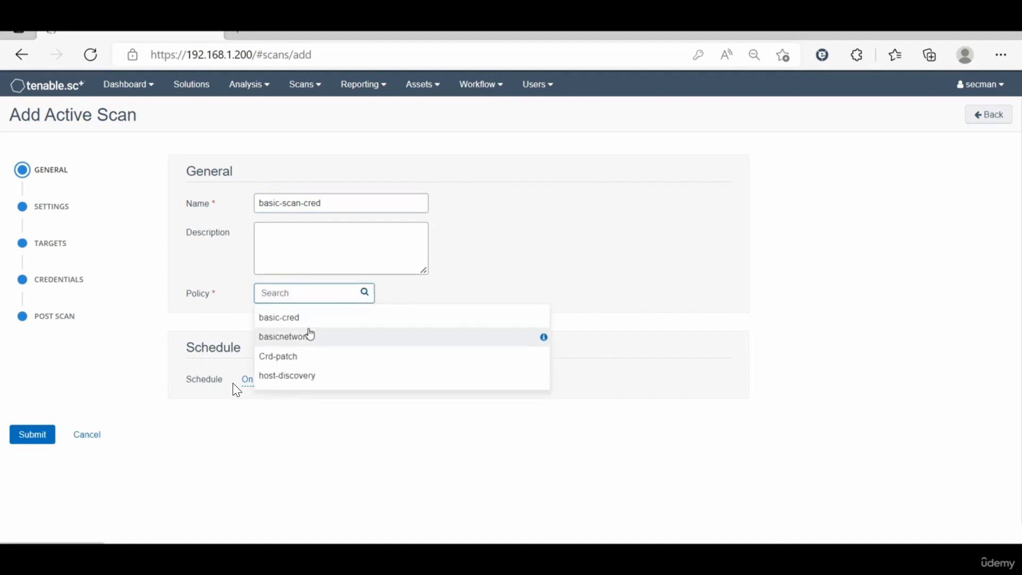
click(335, 320)
click(308, 297)
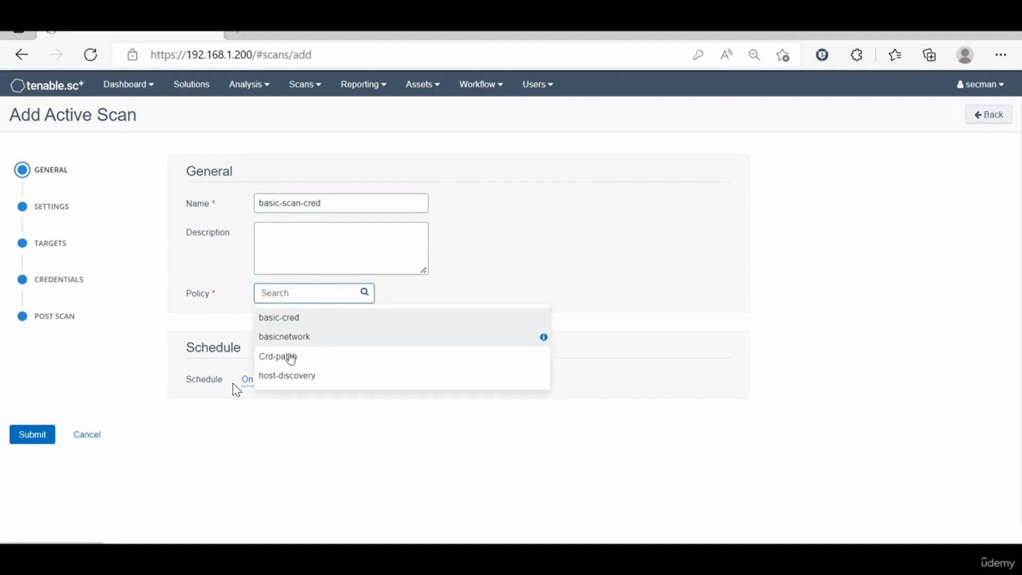
click(292, 321)
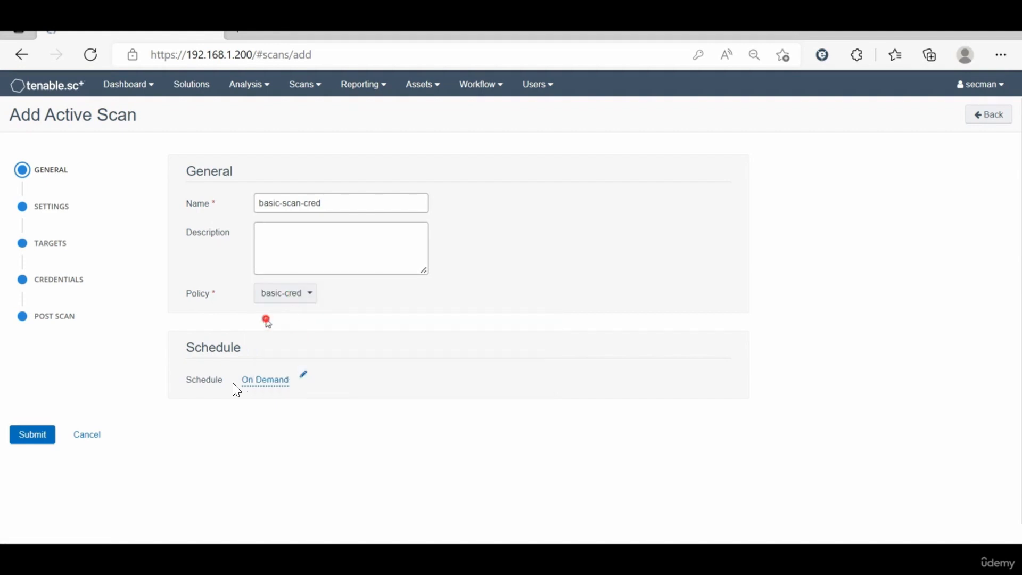
Step: Set the scan's import repository to 1stRep and enable scanning of virtual hosts
click(53, 206)
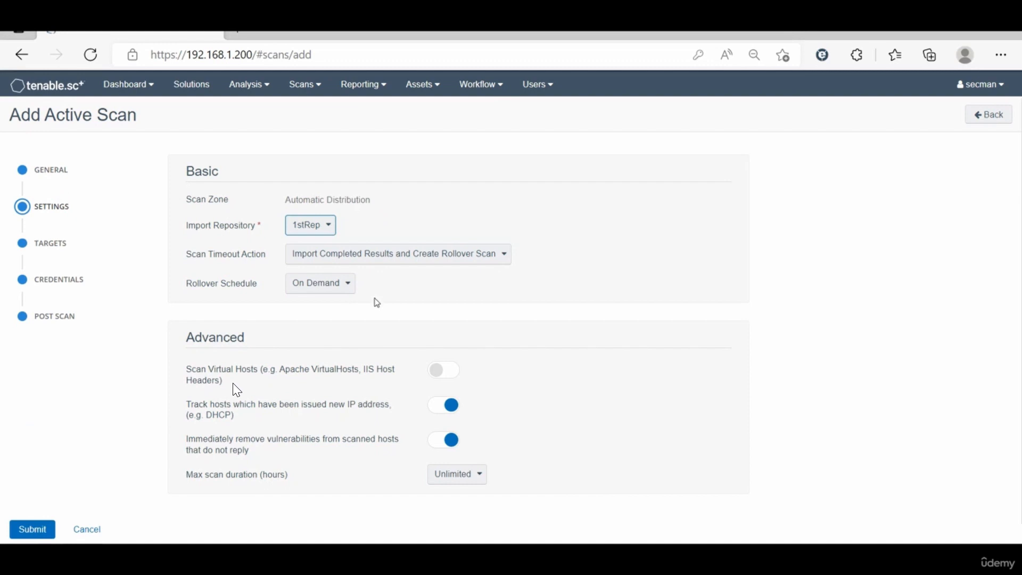
click(446, 373)
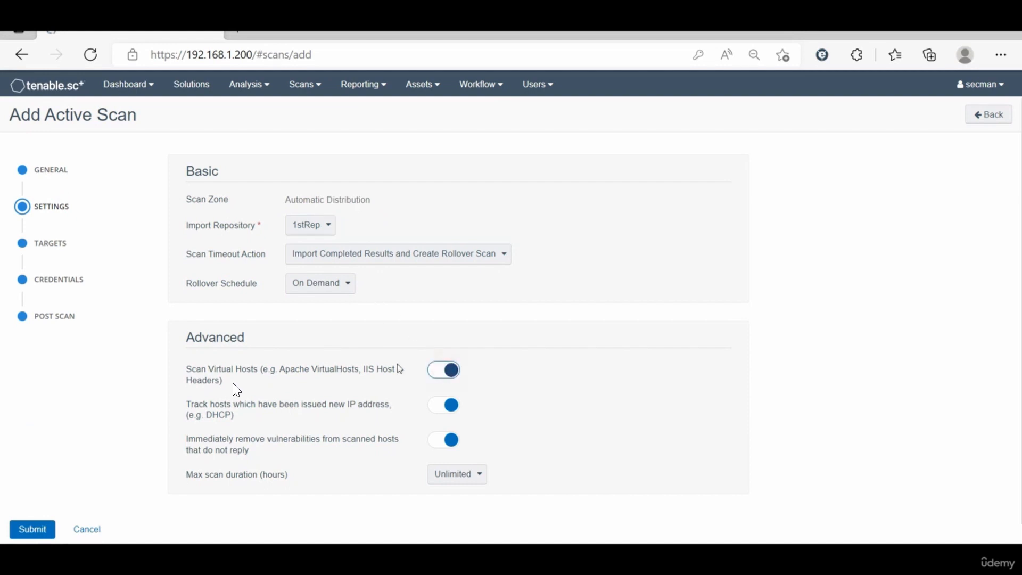
Step: Set the scan targets by IP / DNS name to 192.168.1.10 and 192.168.1.211
click(52, 242)
click(278, 175)
click(277, 215)
click(309, 214)
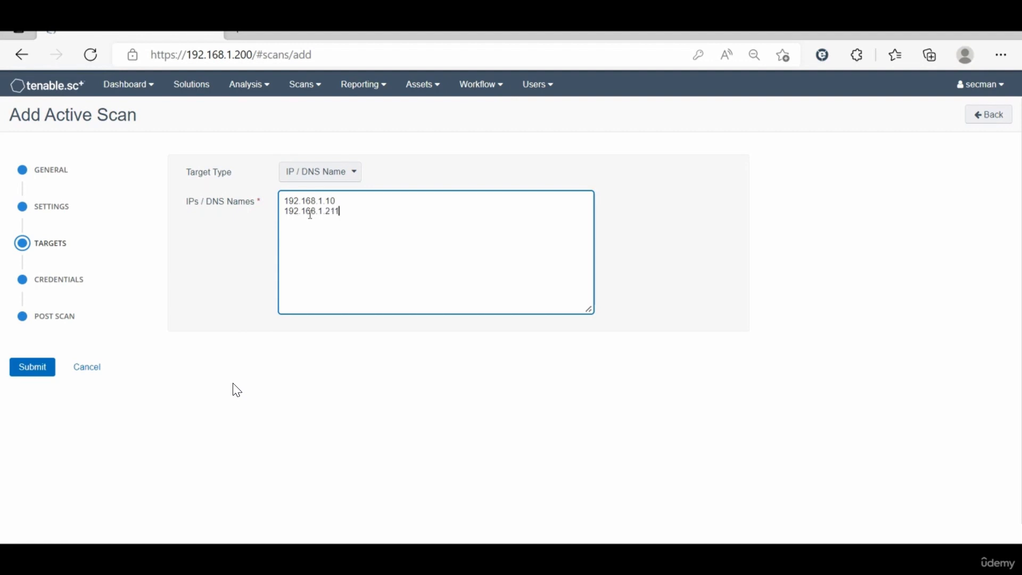
Step: Add the saved Windows credential of type Windows to the scan's credentials
click(71, 280)
click(238, 207)
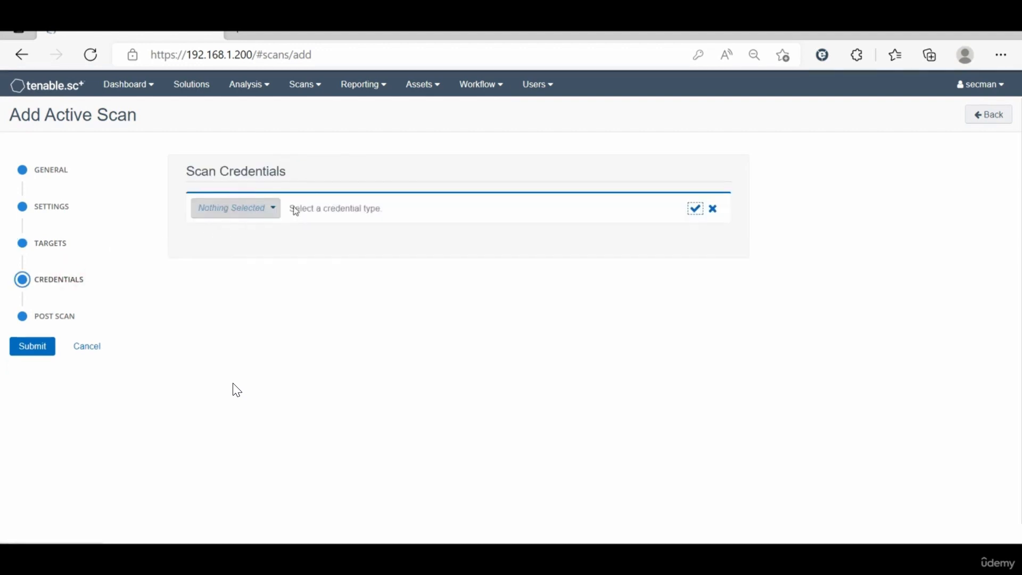
click(276, 208)
click(234, 232)
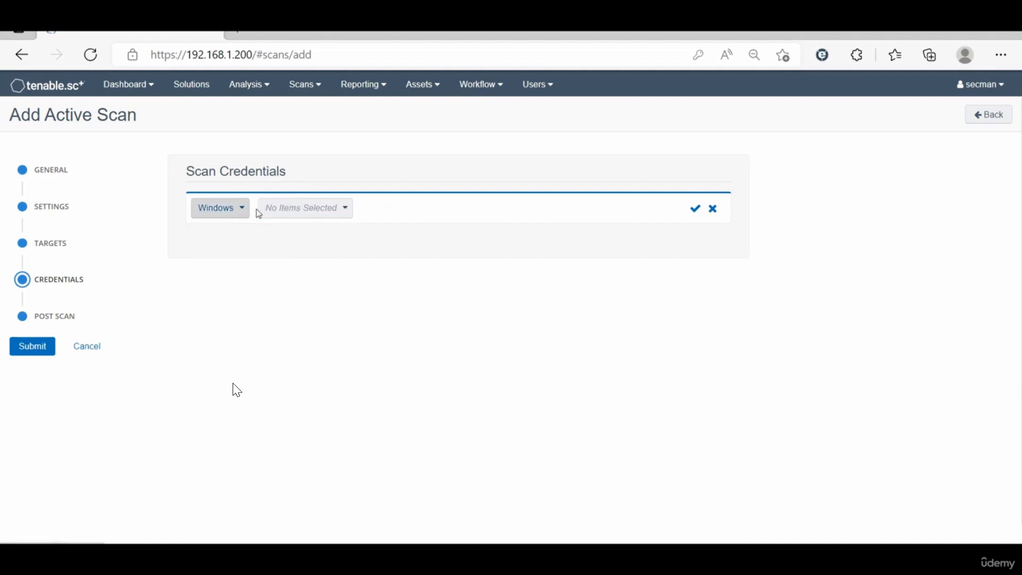
click(277, 208)
click(294, 231)
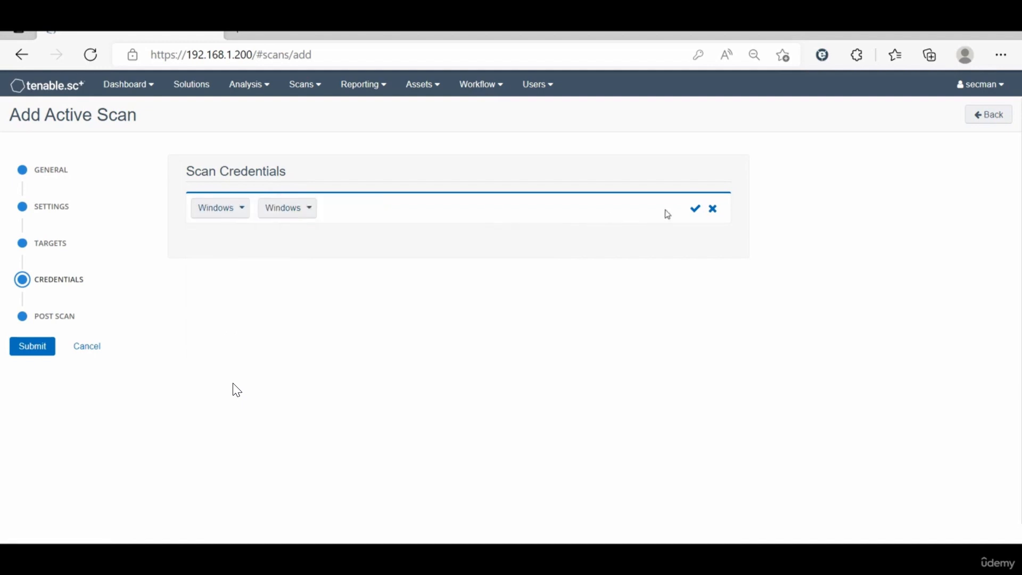
click(695, 209)
Step: Add the saved SSH credential centos to the scan and submit the scan
click(235, 242)
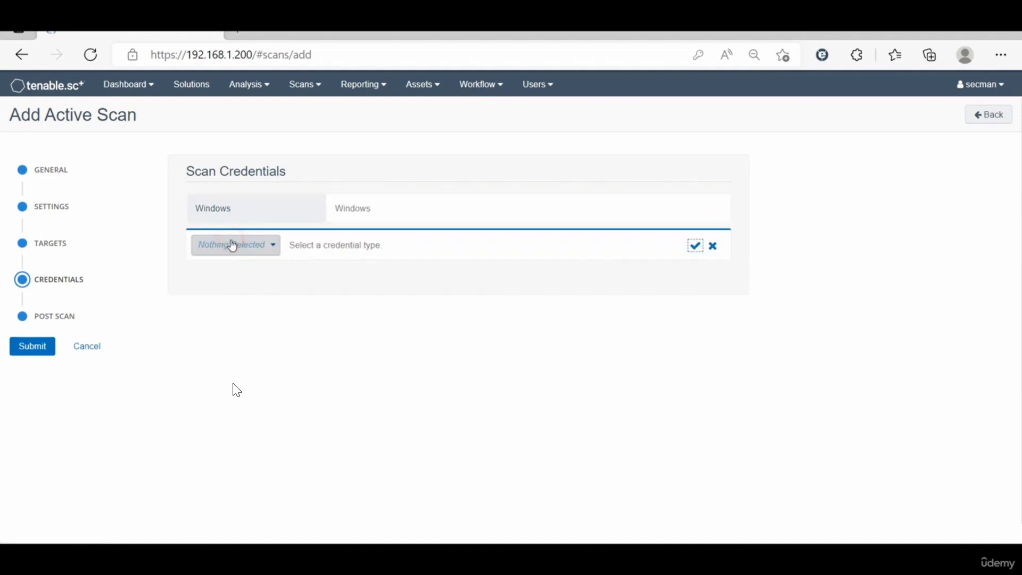
click(234, 244)
click(227, 288)
click(317, 249)
click(289, 275)
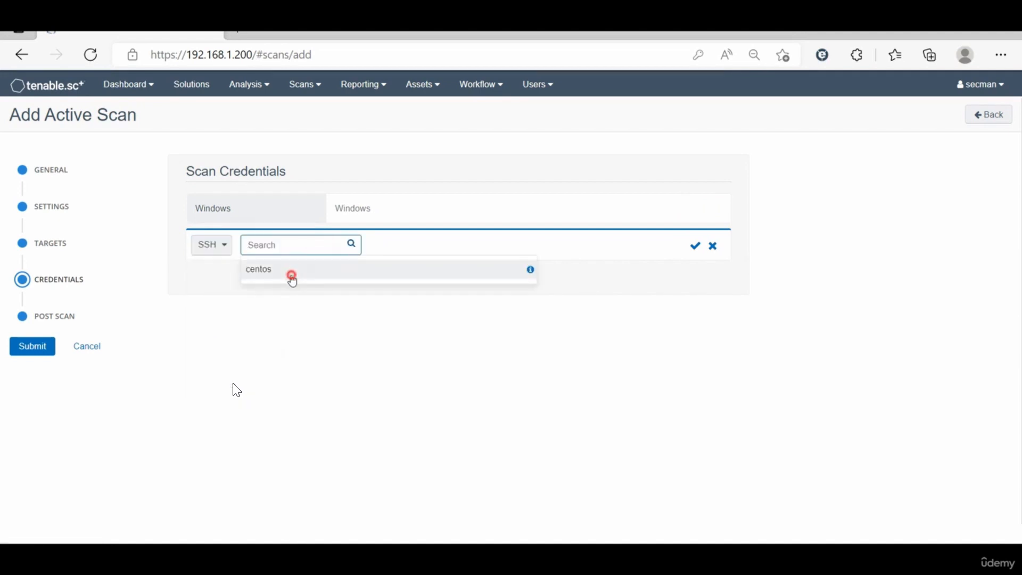
click(694, 246)
click(21, 349)
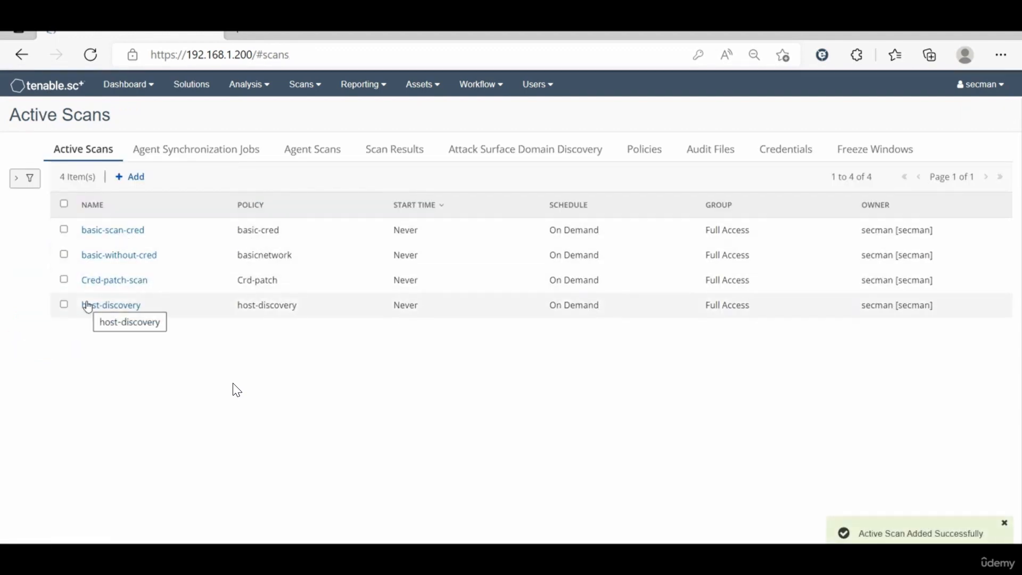
Step: Select the basic-scan-cred scan in the active scans list and launch it
click(157, 375)
click(64, 228)
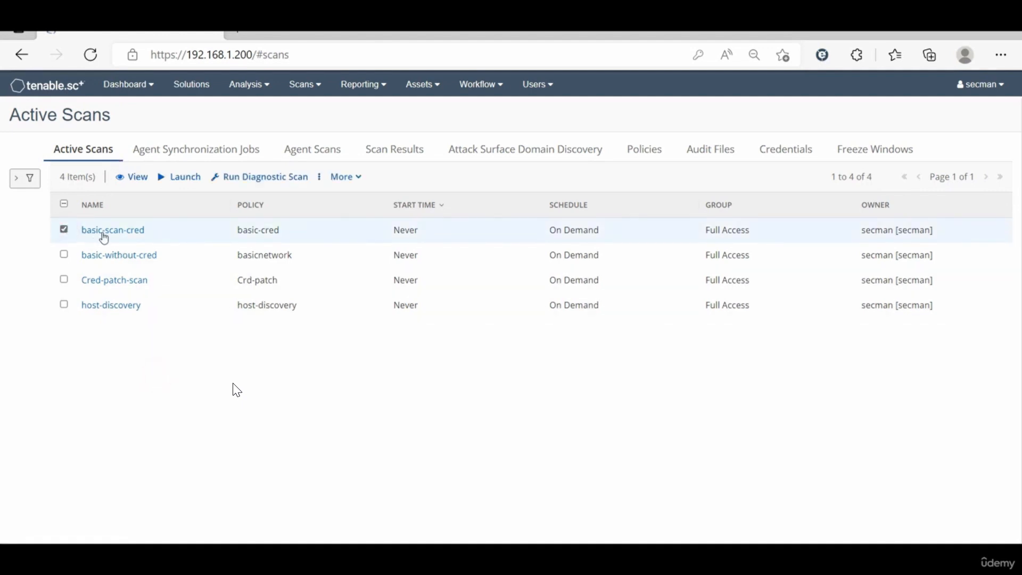
click(183, 177)
Step: Open the scan results of basic-scan-cred and of Cred-patch-scan and compare their vulnerability summaries
click(421, 155)
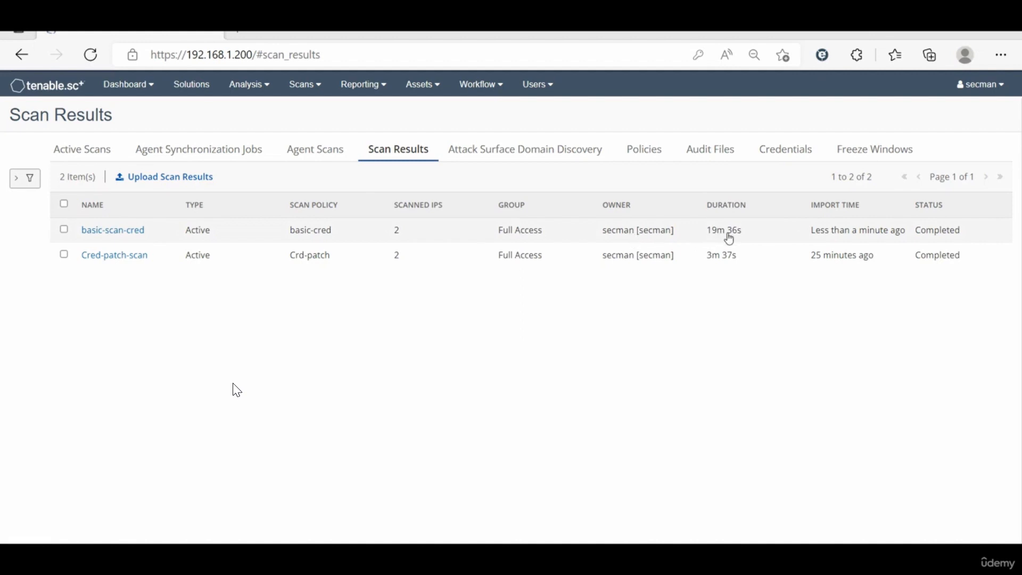
click(403, 234)
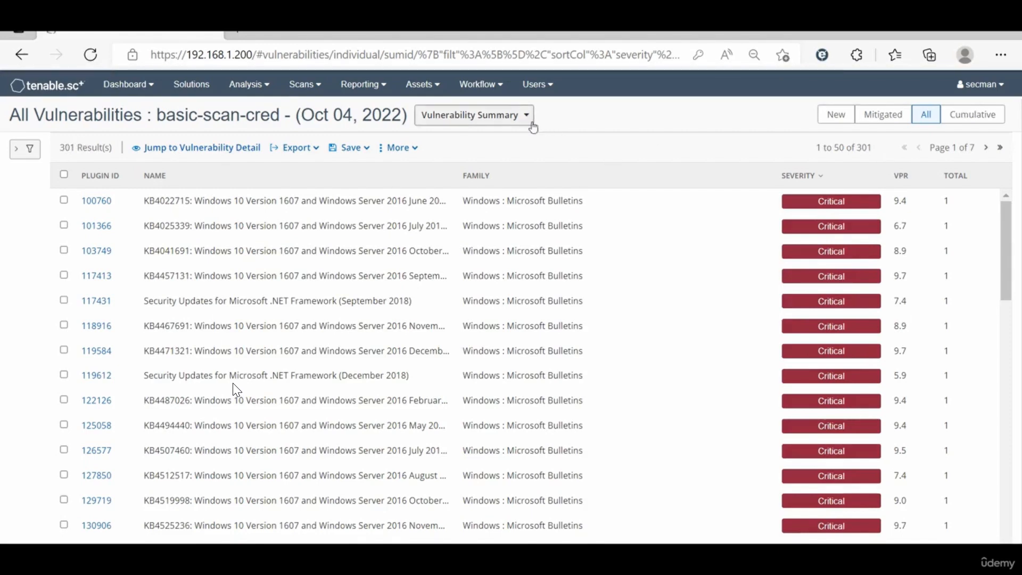
click(313, 93)
click(321, 168)
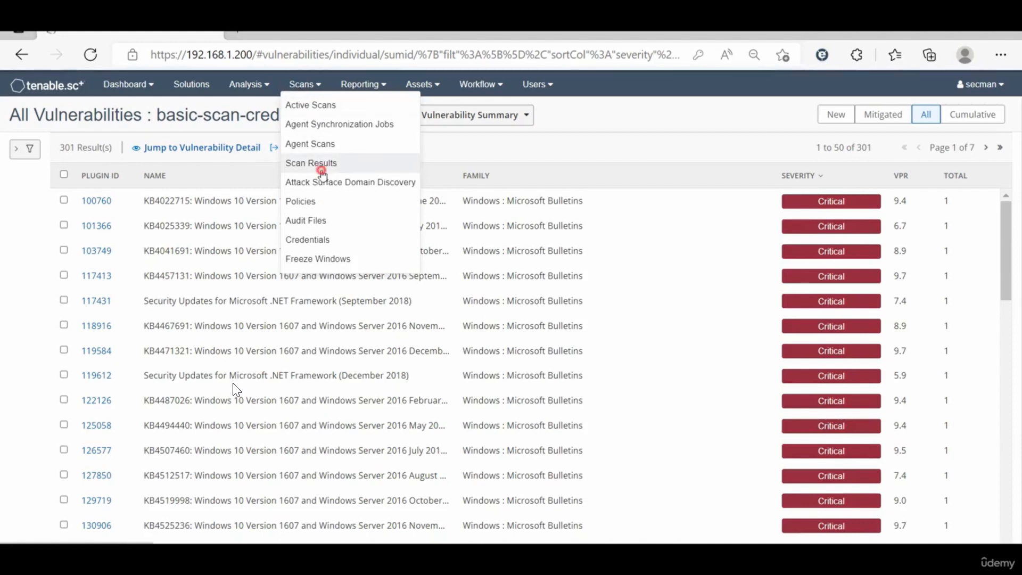
click(244, 263)
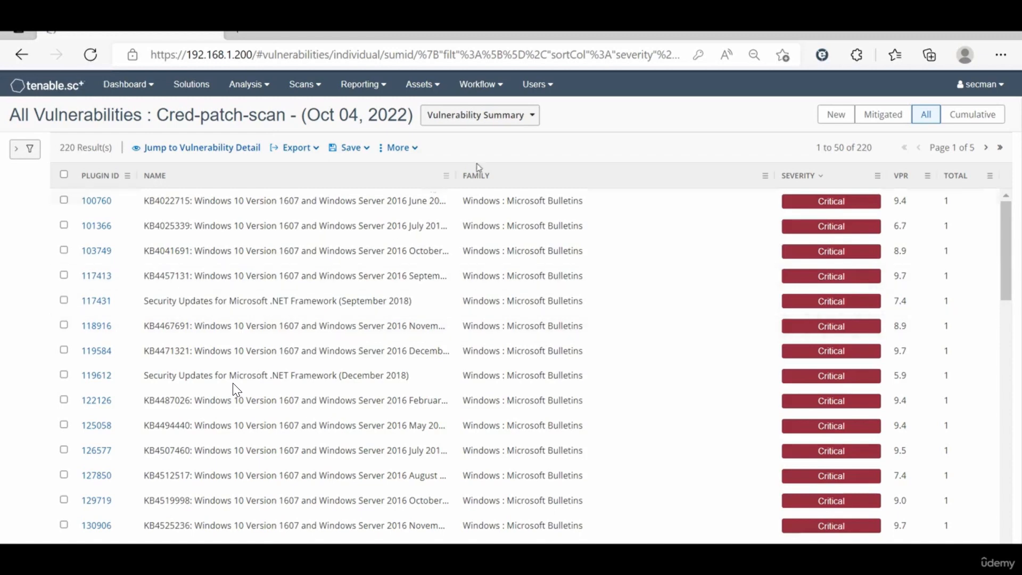
Step: Show the cumulative vulnerabilities grouped by IP summary
click(985, 111)
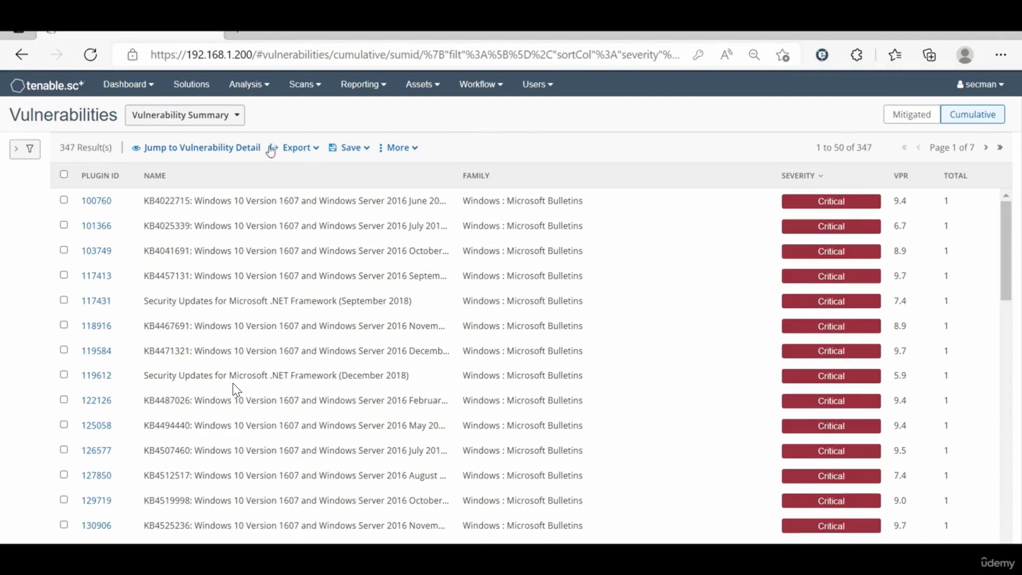
click(236, 115)
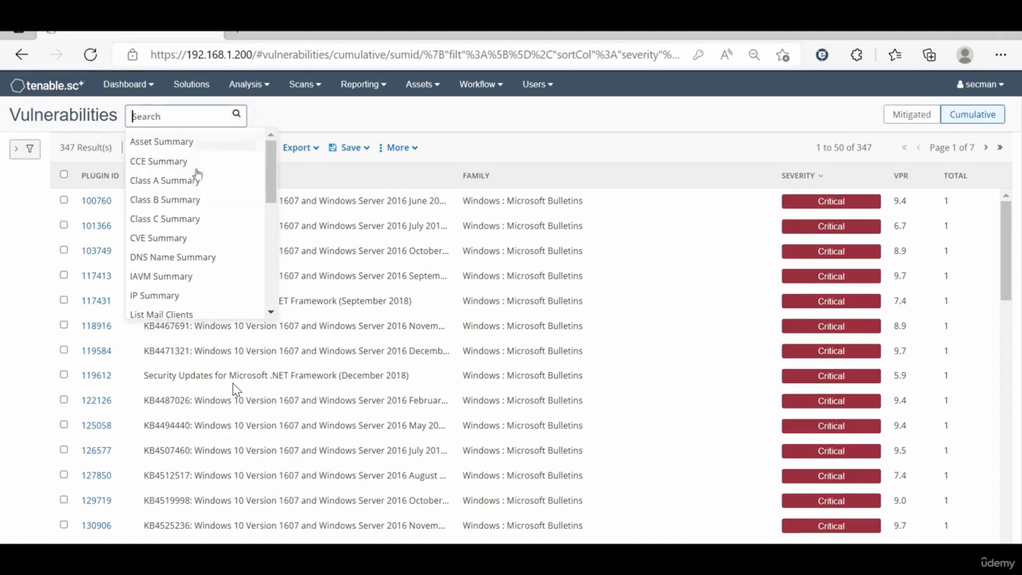
click(176, 295)
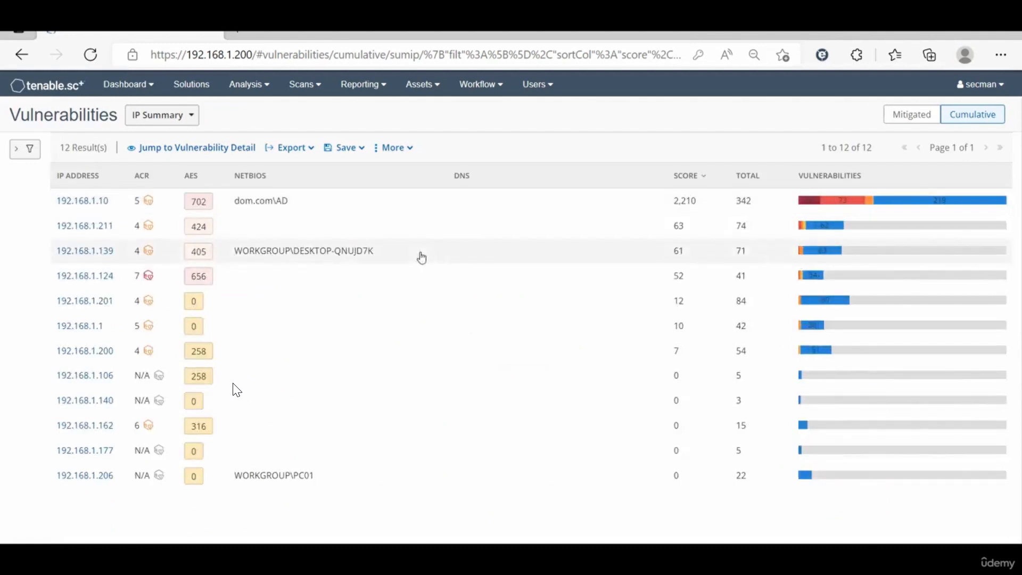
Step: Open the basic-scan-cred results as an IP summary and examine the severity breakdown of hosts 192.168.1.10 and 192.168.1.211
click(316, 90)
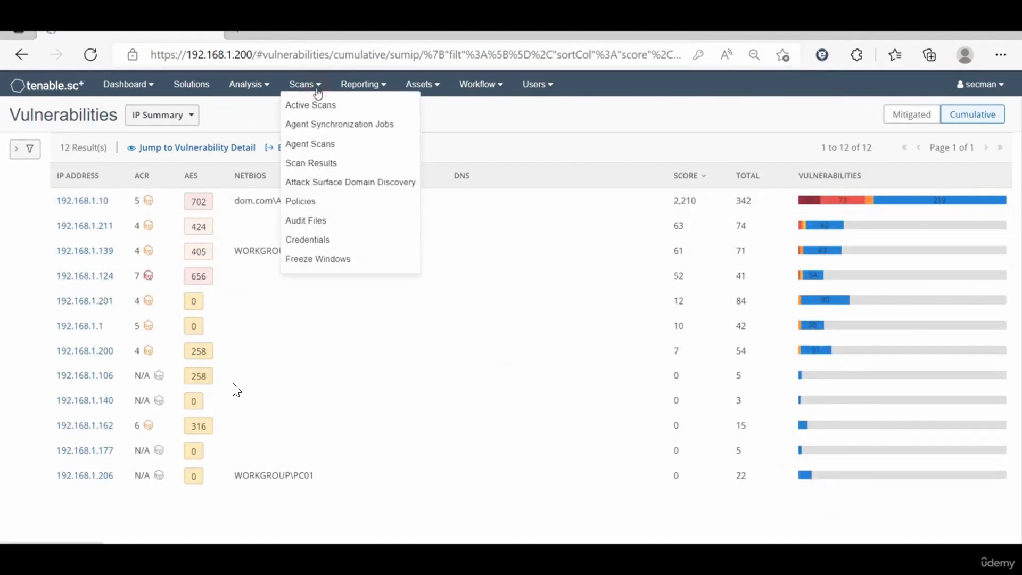
click(324, 164)
click(251, 229)
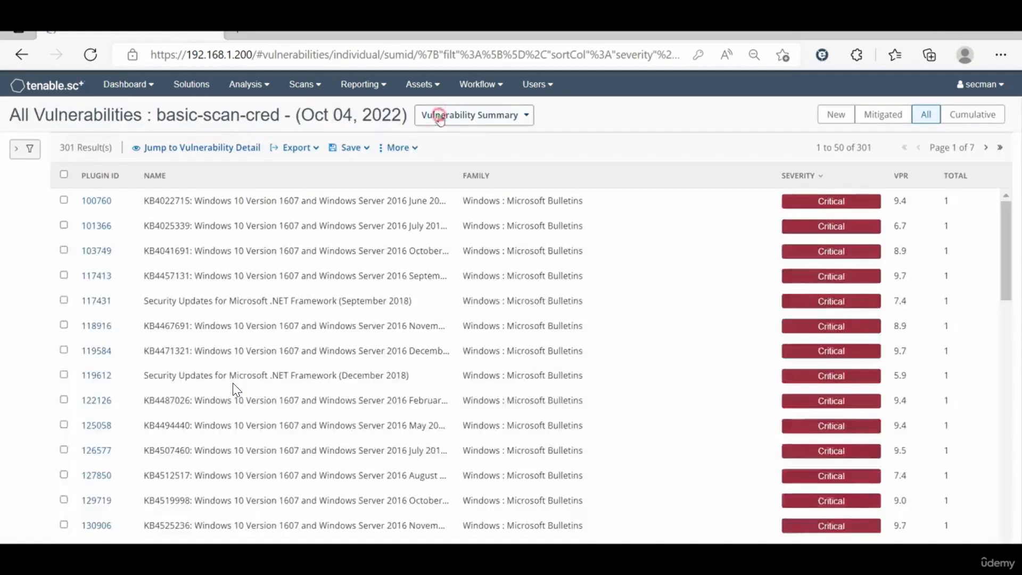
click(433, 114)
click(451, 295)
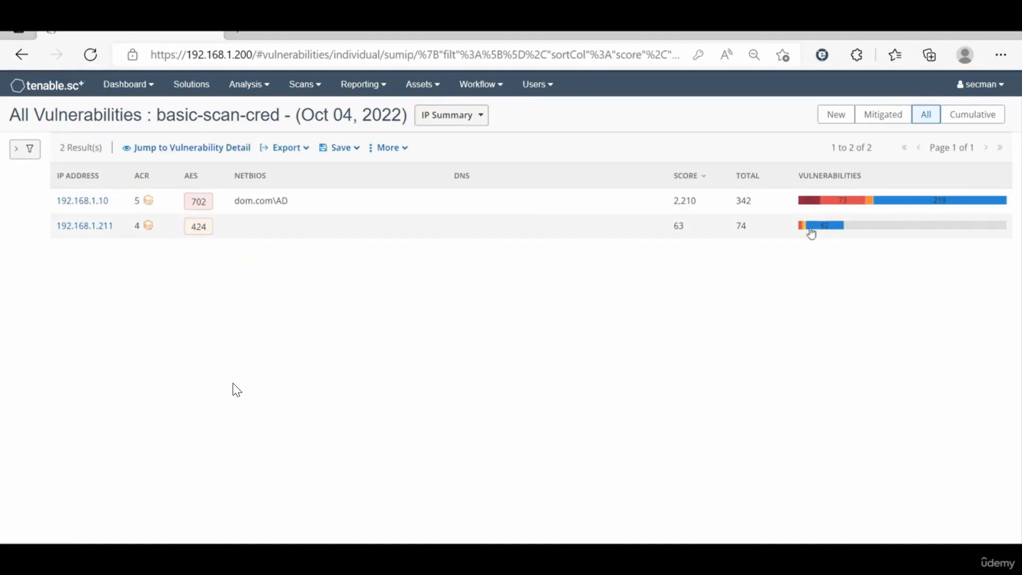
mouse_move(811, 209)
mouse_move(804, 233)
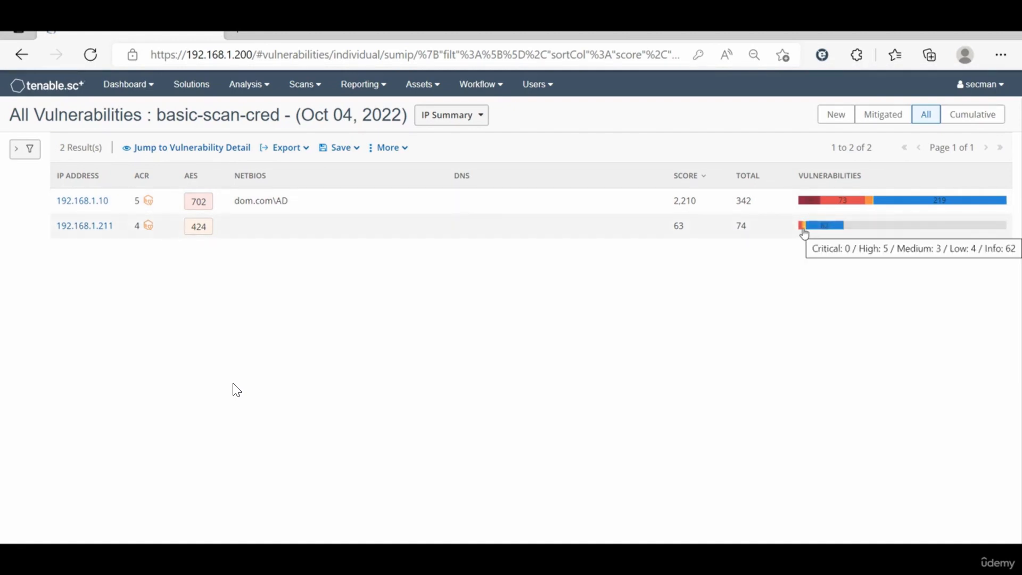
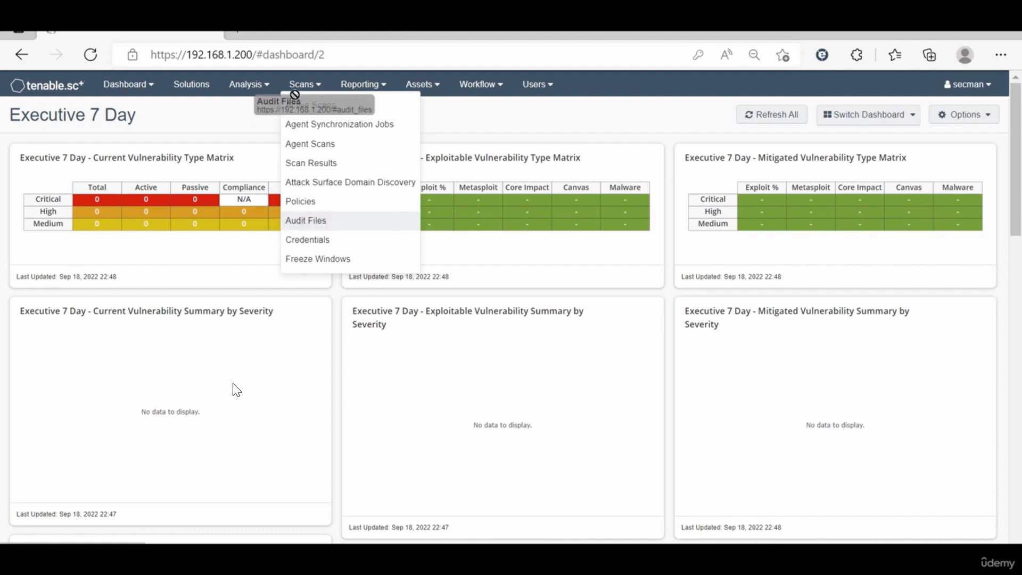
Step: Start adding a new audit file and open the Windows category of the audit file templates
click(311, 224)
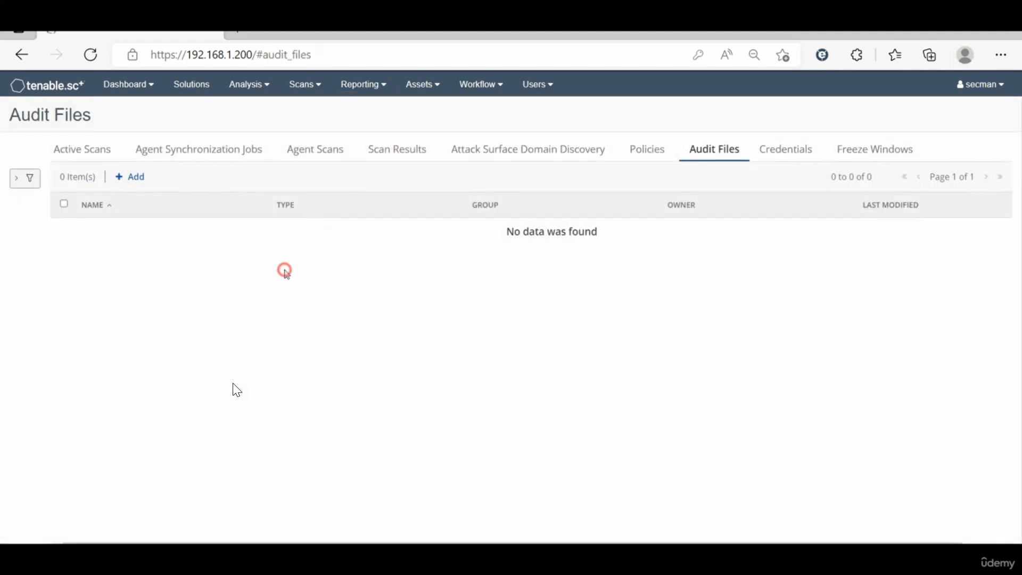
click(136, 178)
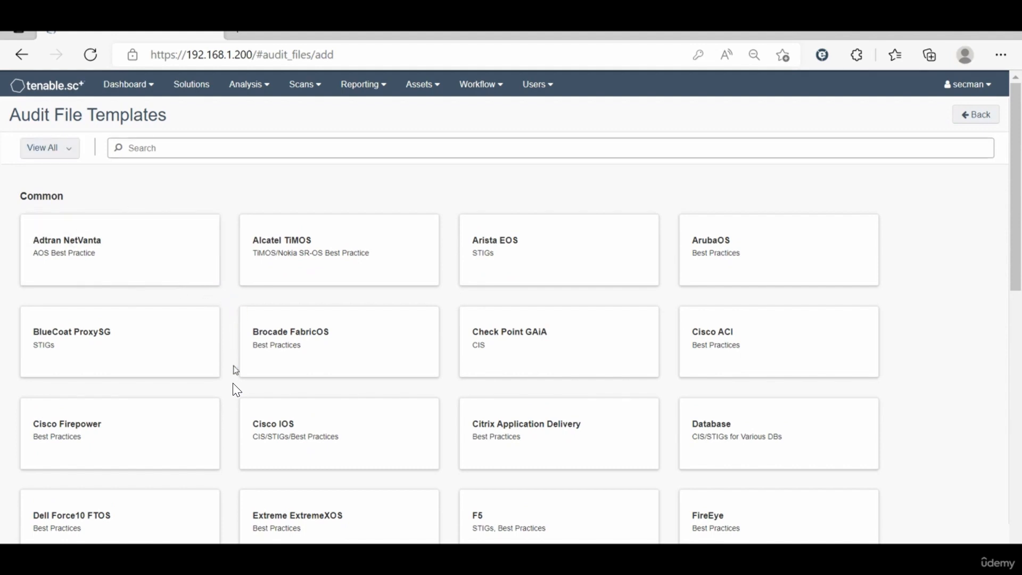
scroll(237, 391, down, 1)
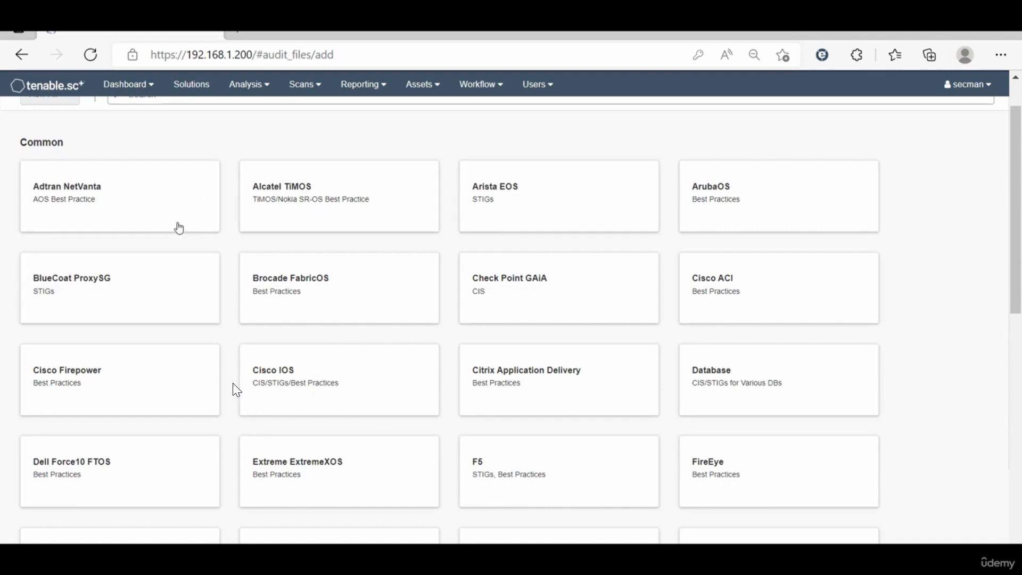
scroll(99, 392, down, 4)
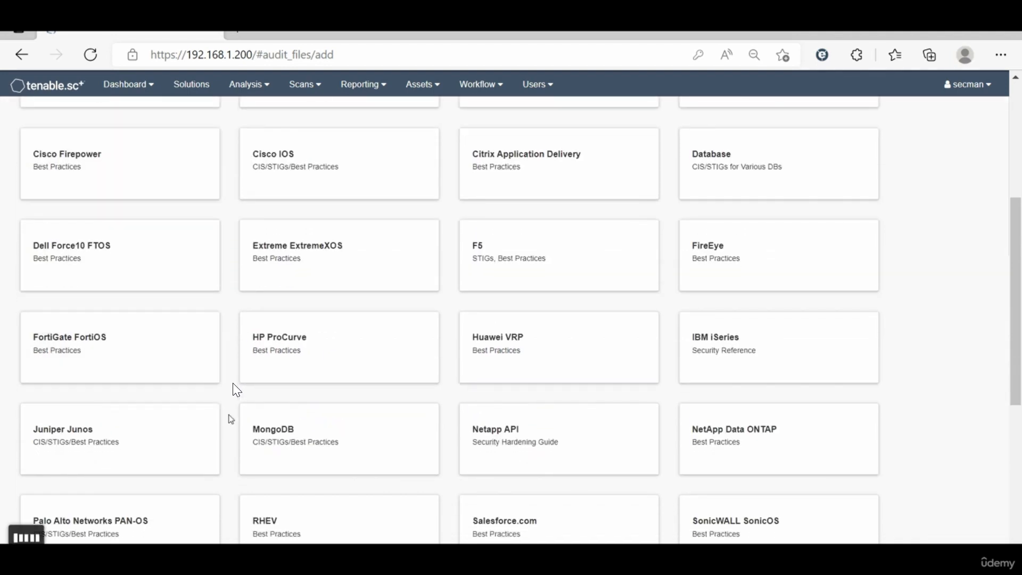
scroll(237, 390, down, 3)
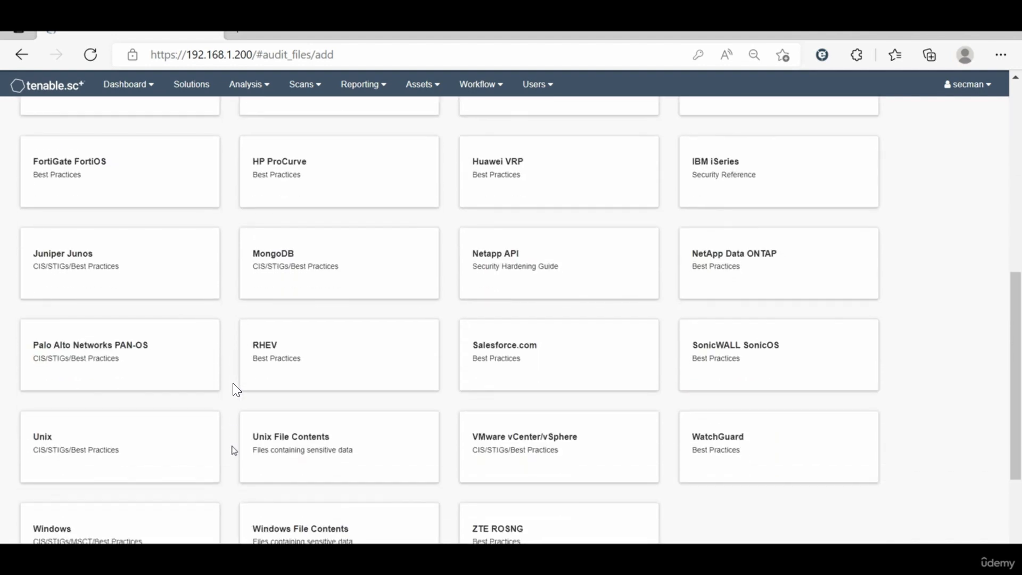
scroll(234, 450, down, 3)
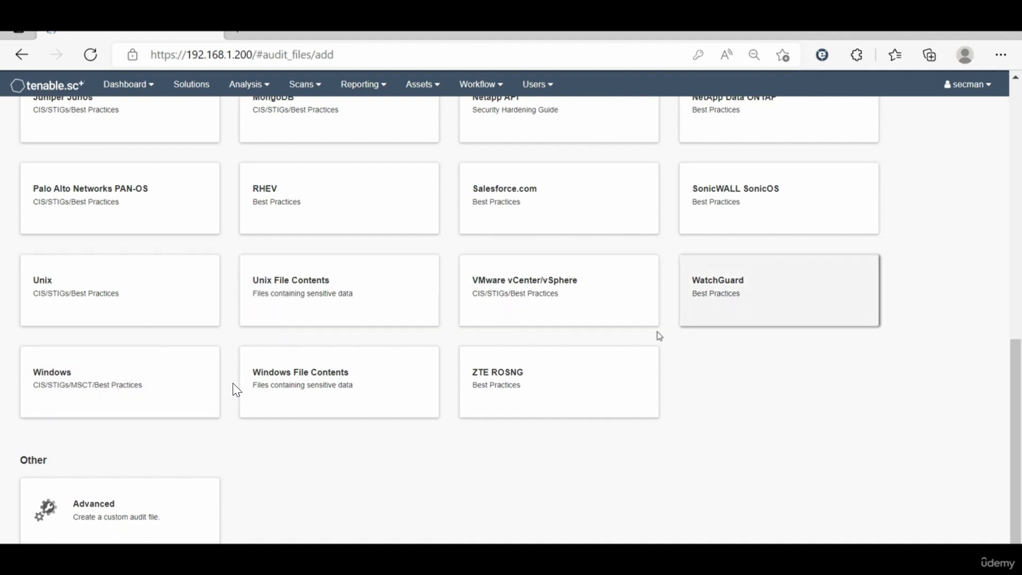
click(150, 386)
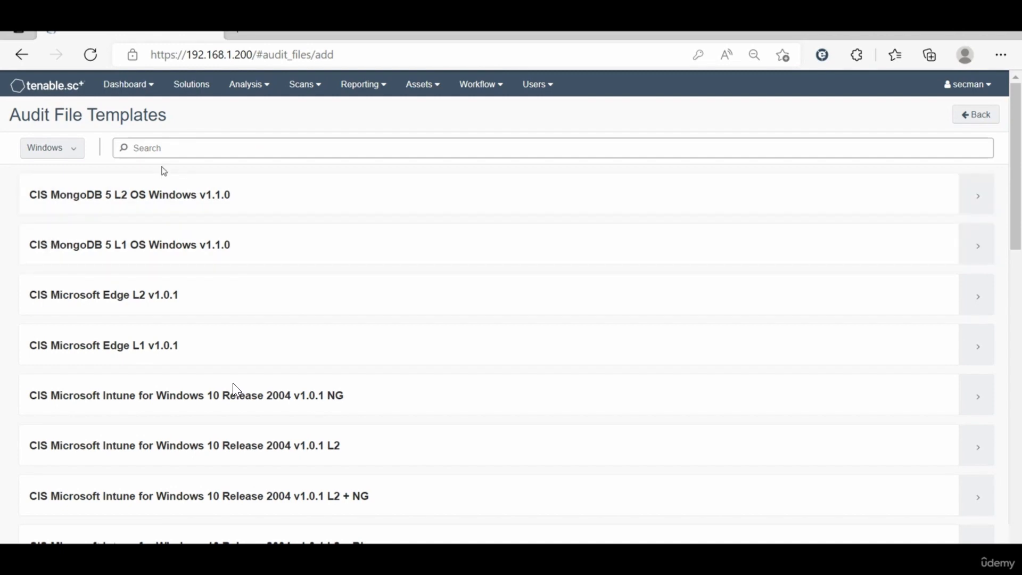
Step: Look through the Windows audit file templates and search them for "2016"
scroll(140, 377, down, 3)
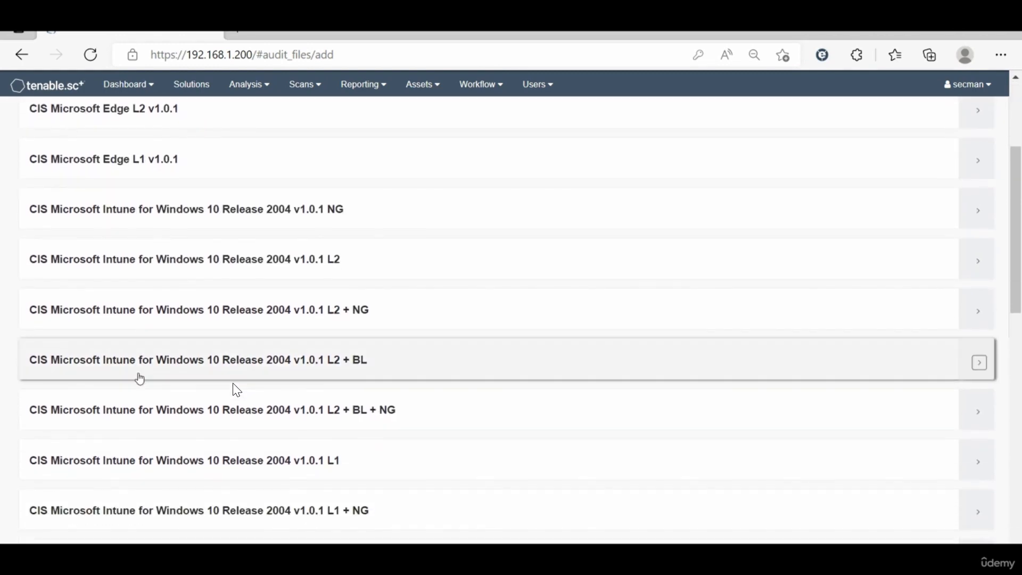
scroll(143, 210, up, 3)
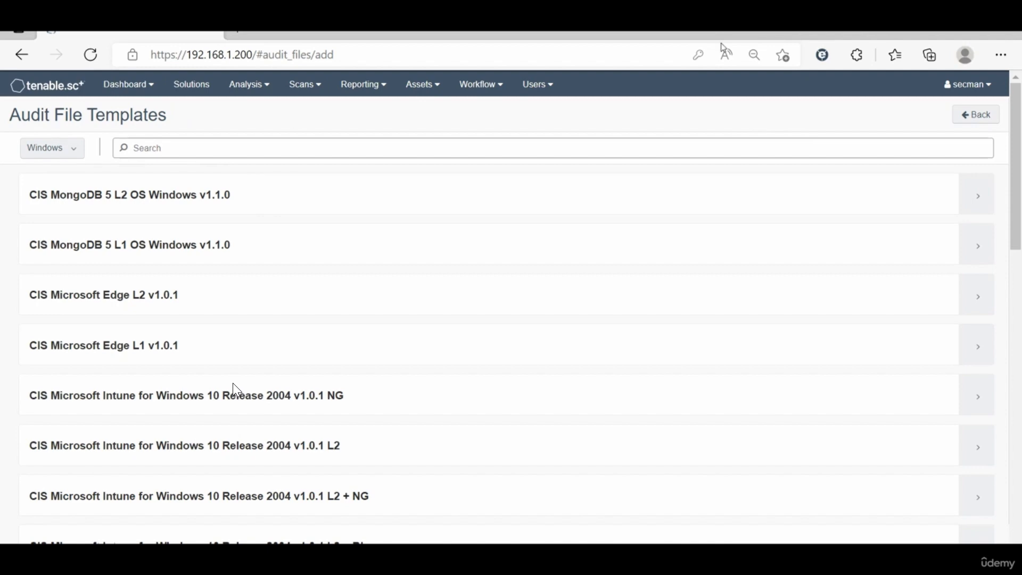
scroll(266, 438, down, 1)
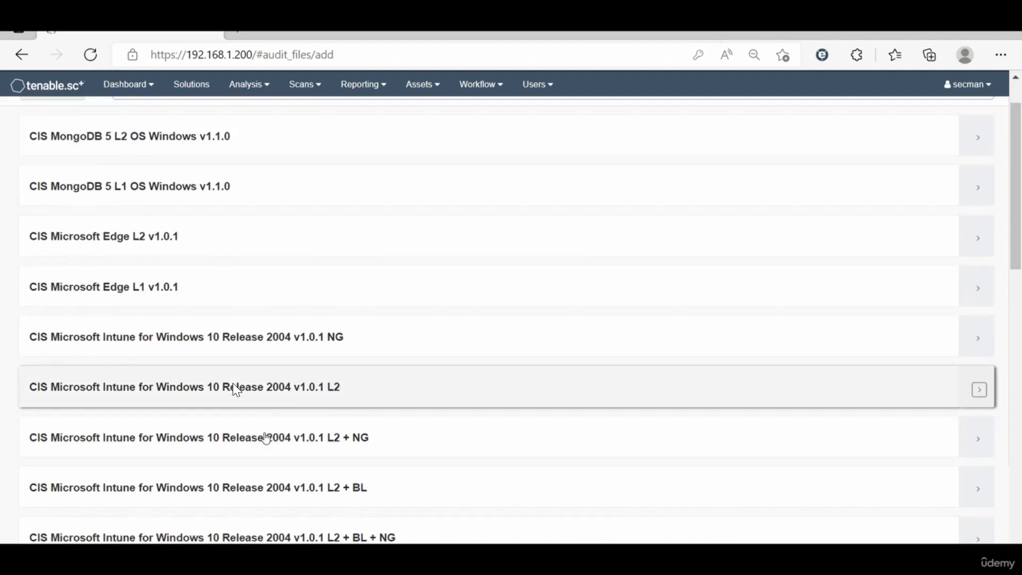
scroll(267, 438, down, 6)
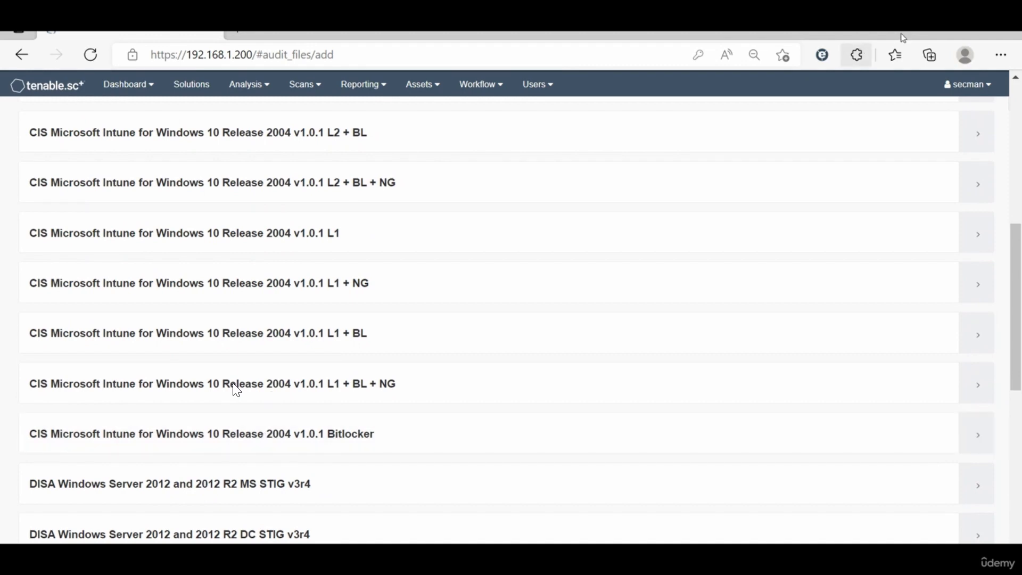
scroll(434, 229, down, 4)
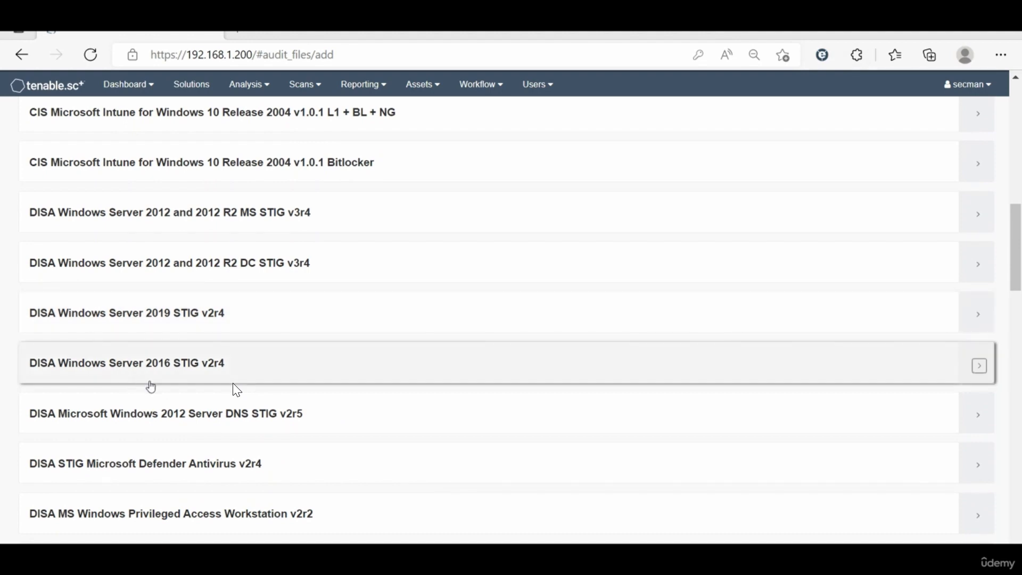
scroll(149, 388, up, 10)
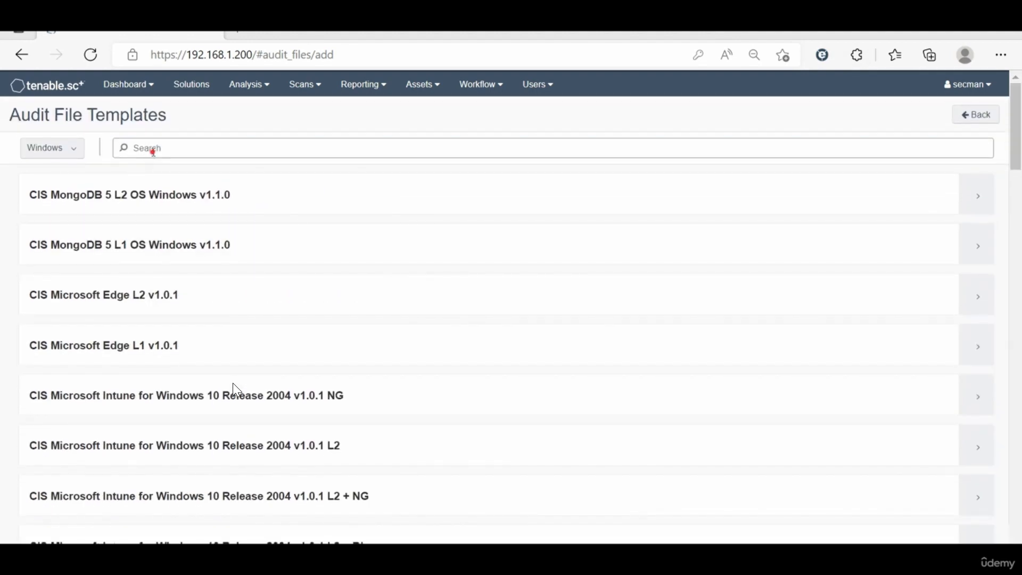
click(153, 151)
text(2016)
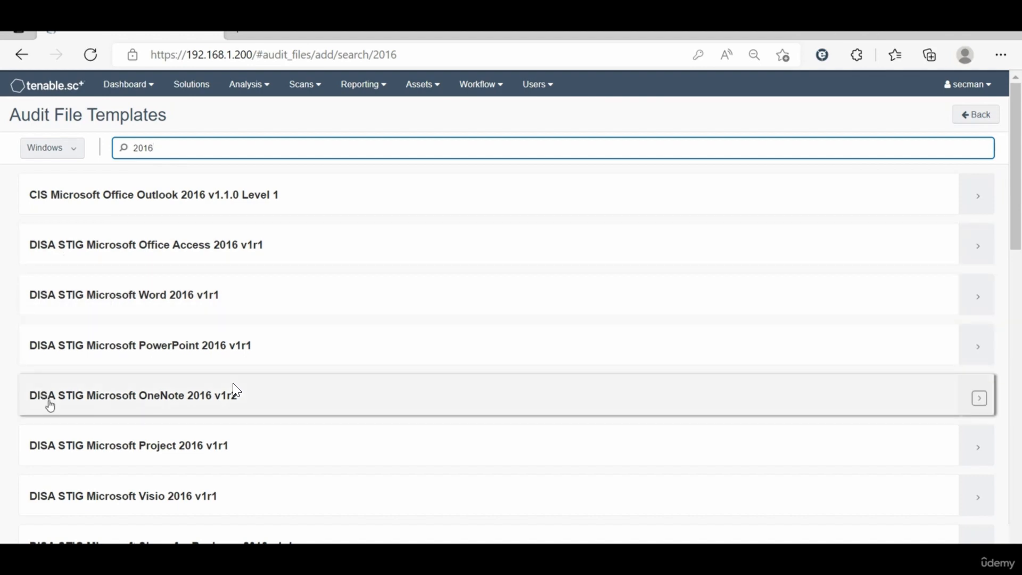
Step: Examine the 2016 templates for Windows Server entries, comparing the MSCT, CIS and DISA variants for DC and MS
scroll(234, 390, down, 10)
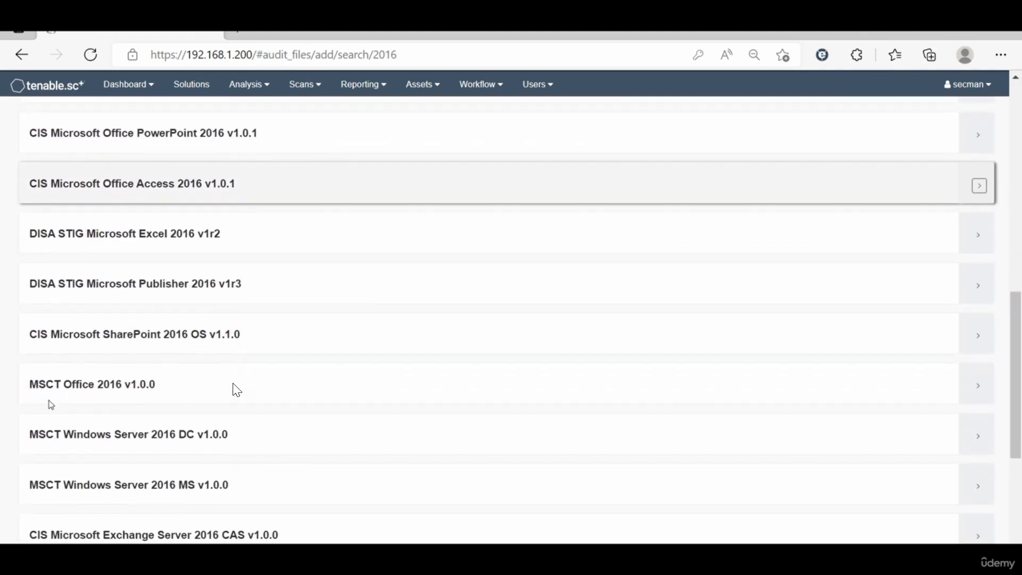
scroll(235, 390, down, 4)
scroll(237, 390, left, 1)
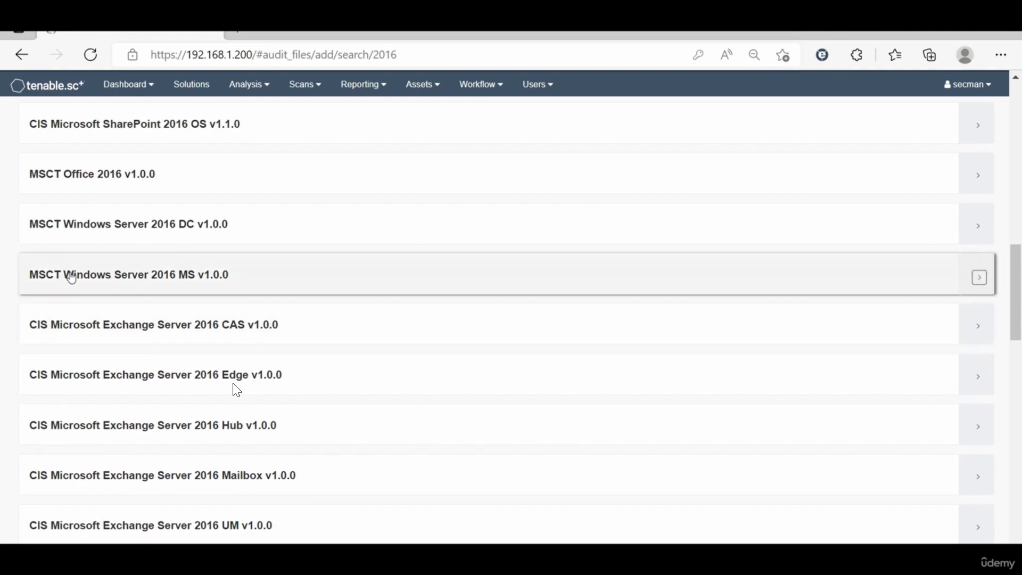
scroll(71, 277, up, 15)
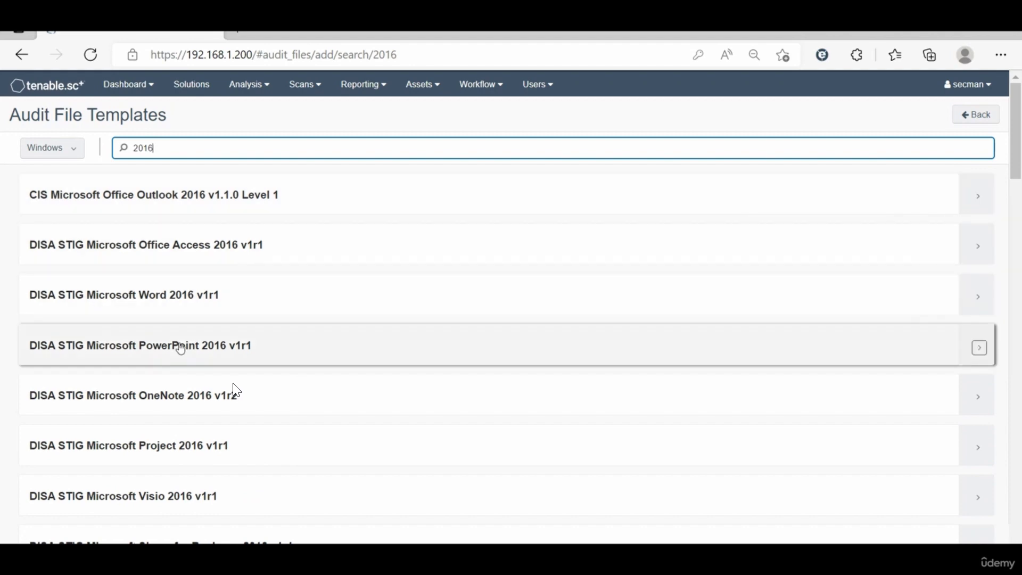
scroll(160, 446, down, 1)
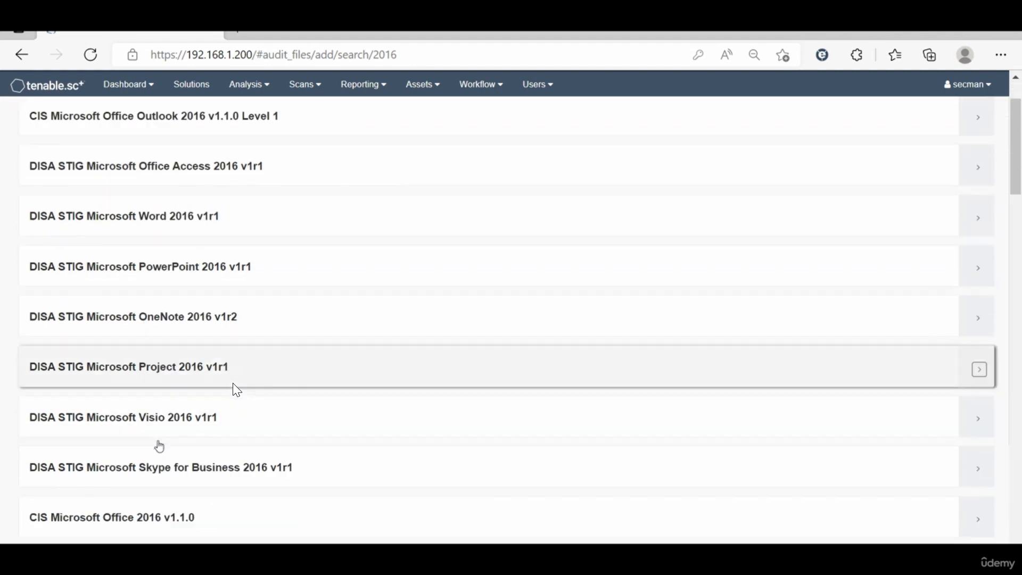
scroll(159, 447, down, 2)
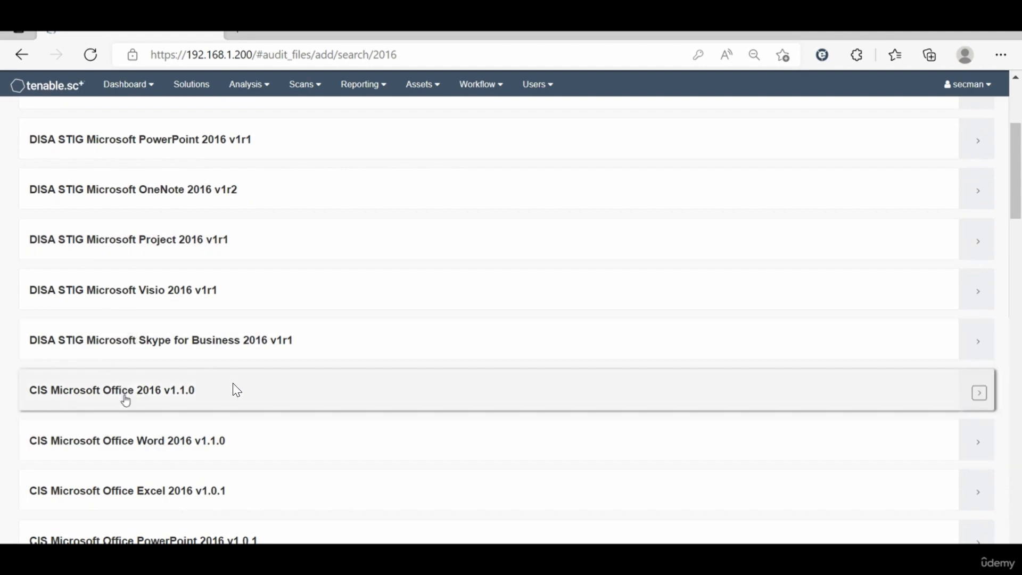
scroll(126, 400, down, 3)
scroll(128, 415, down, 4)
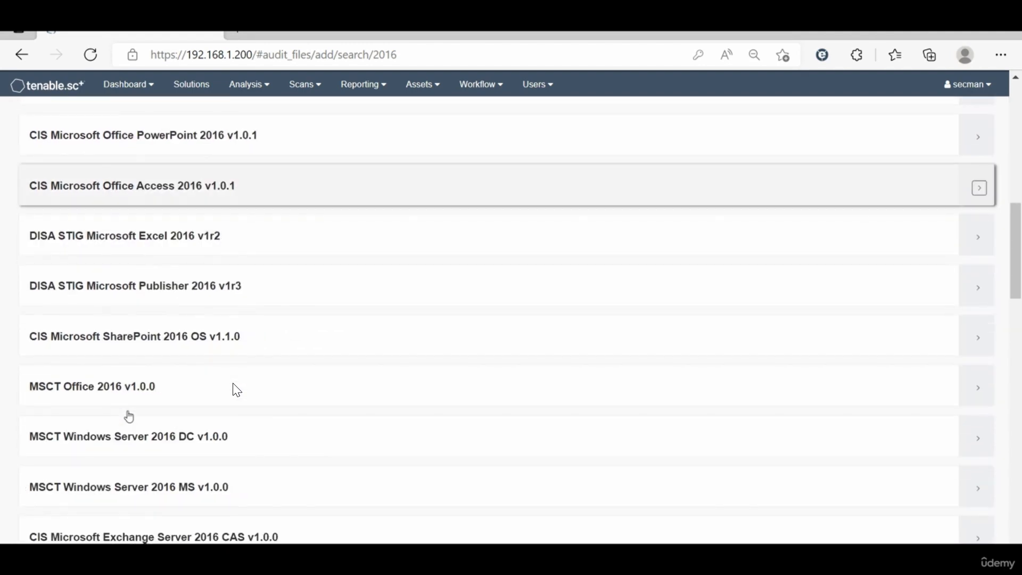
scroll(126, 414, down, 1)
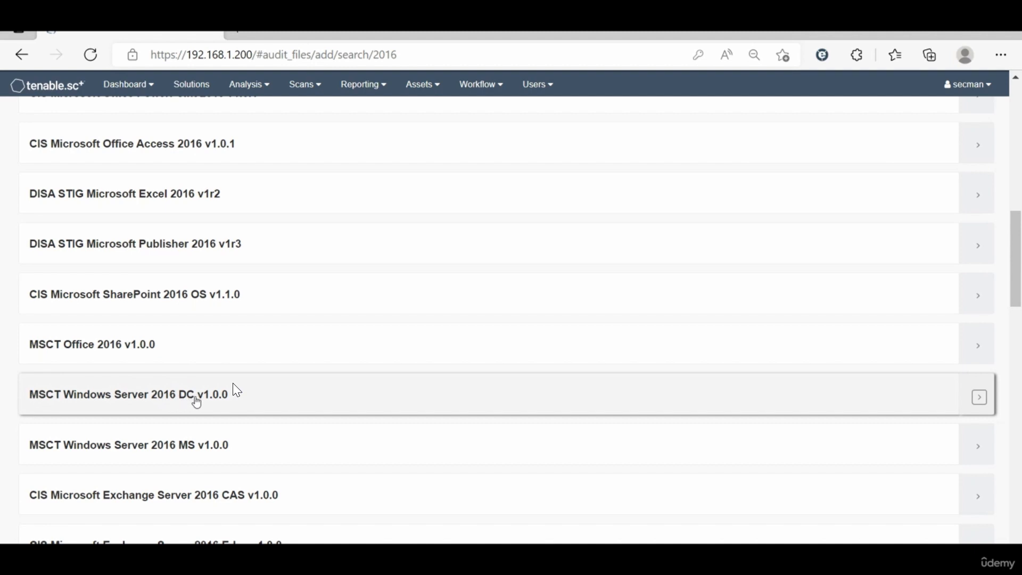
scroll(197, 402, down, 5)
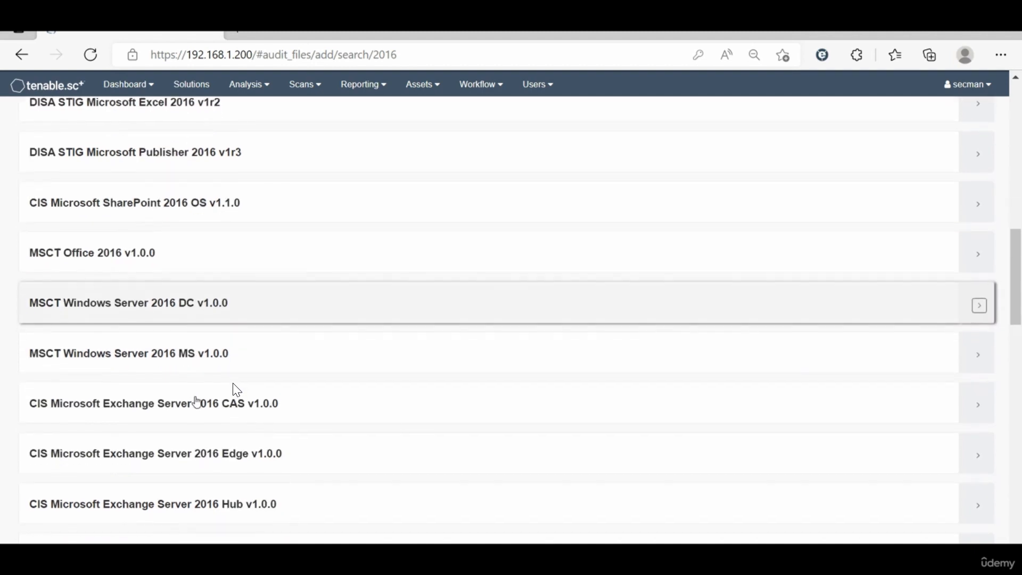
scroll(196, 402, down, 3)
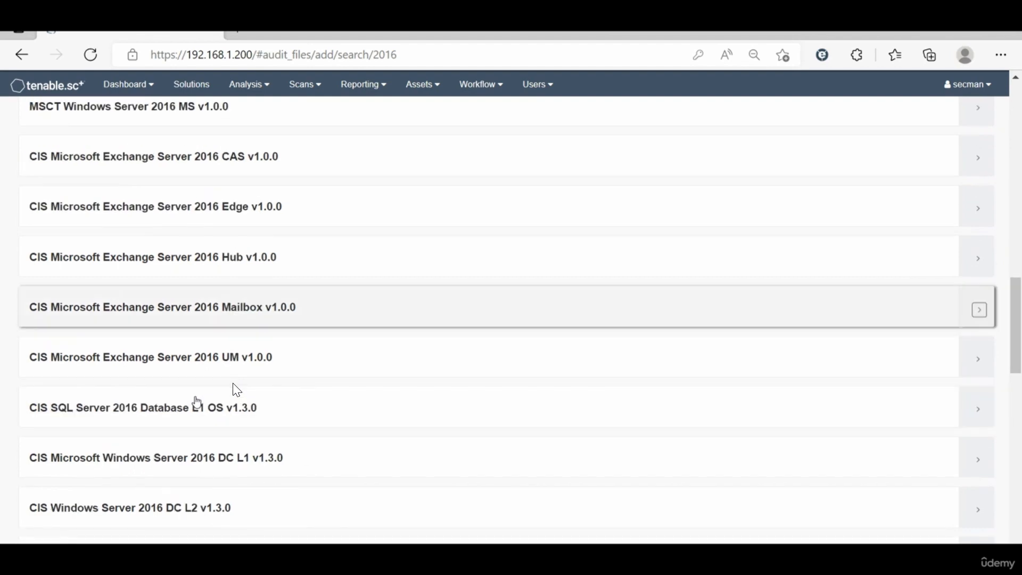
scroll(197, 402, down, 4)
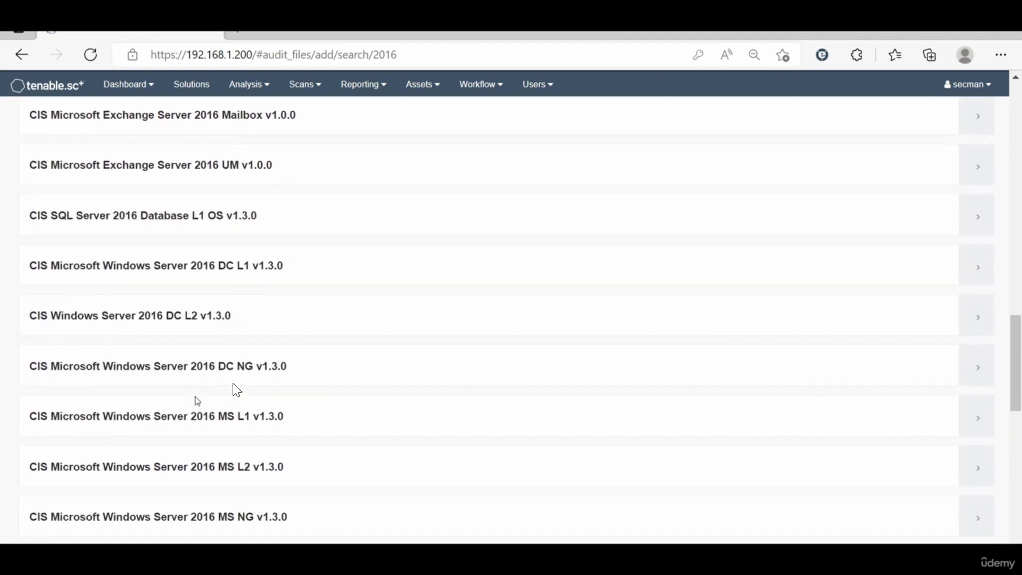
scroll(196, 402, down, 4)
scroll(197, 402, down, 7)
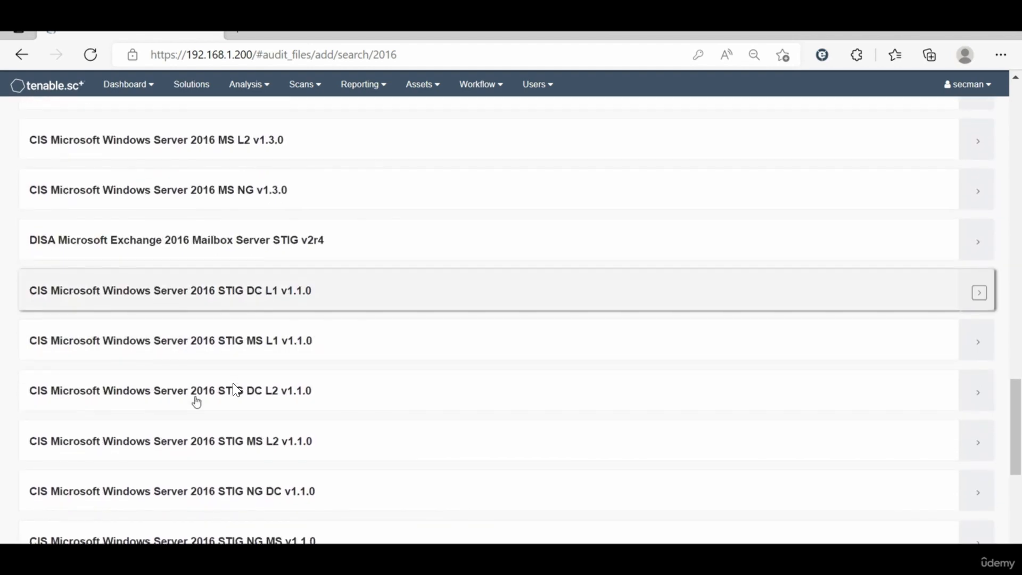
scroll(196, 402, down, 3)
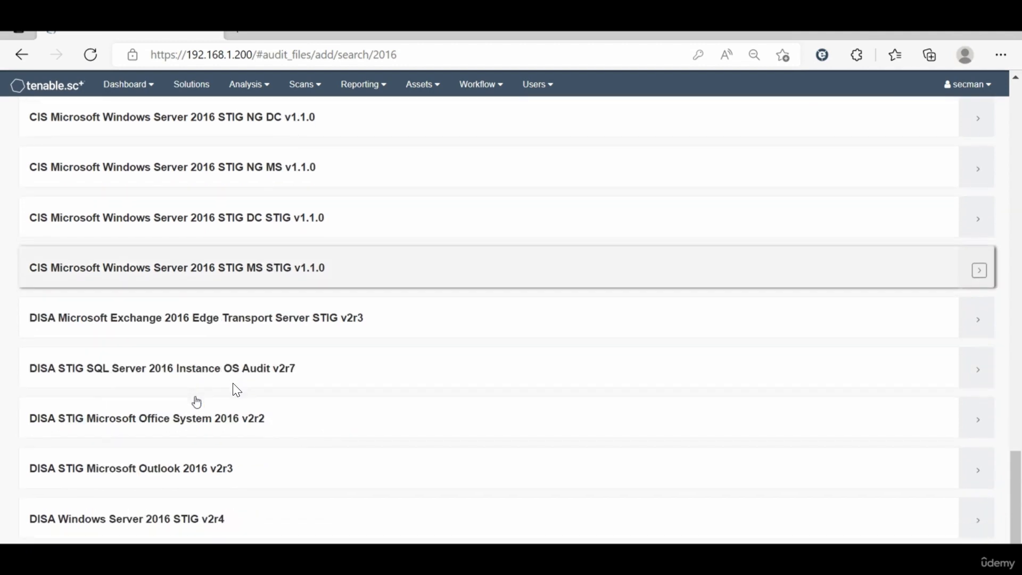
scroll(197, 402, up, 1)
scroll(196, 402, down, 1)
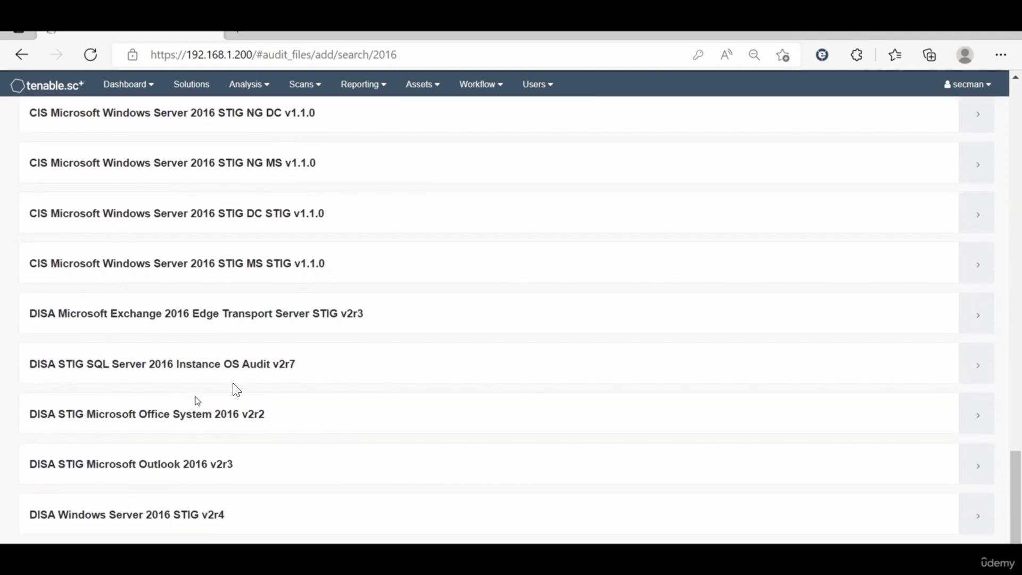
scroll(196, 402, up, 1)
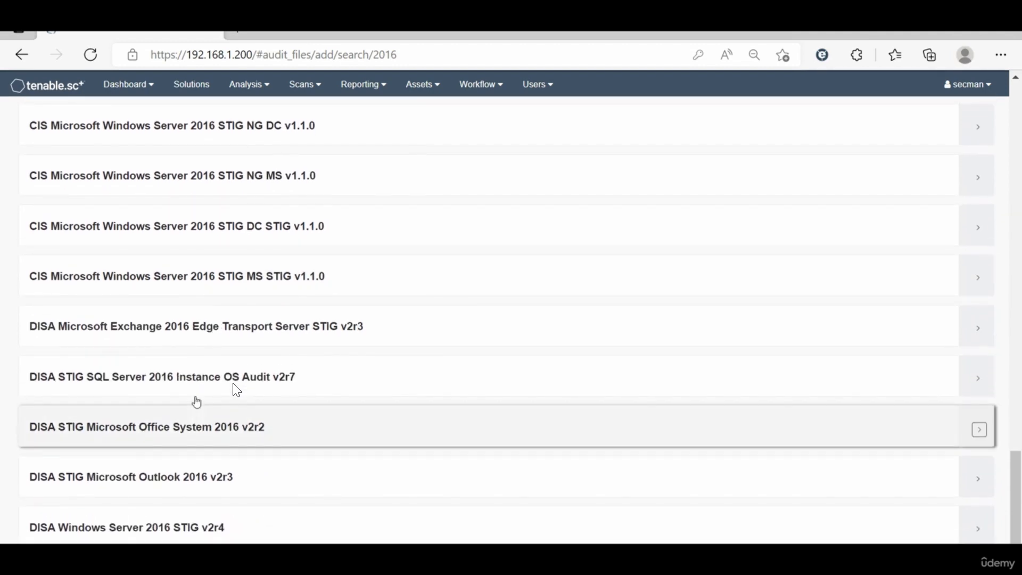
scroll(237, 390, up, 15)
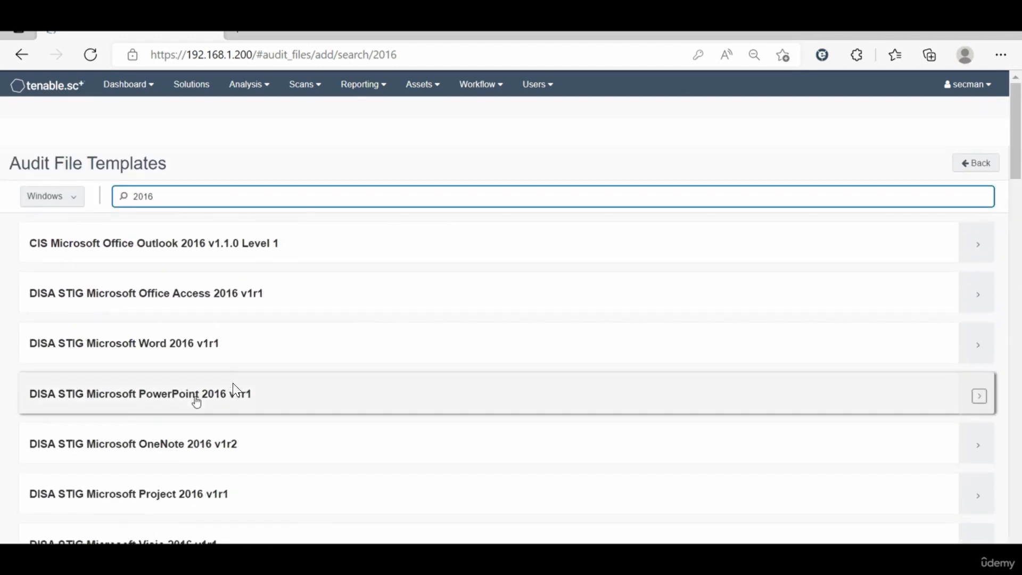
Step: Search the Windows templates for "domain", and replace that search with "2016 windows"
double_click(168, 140)
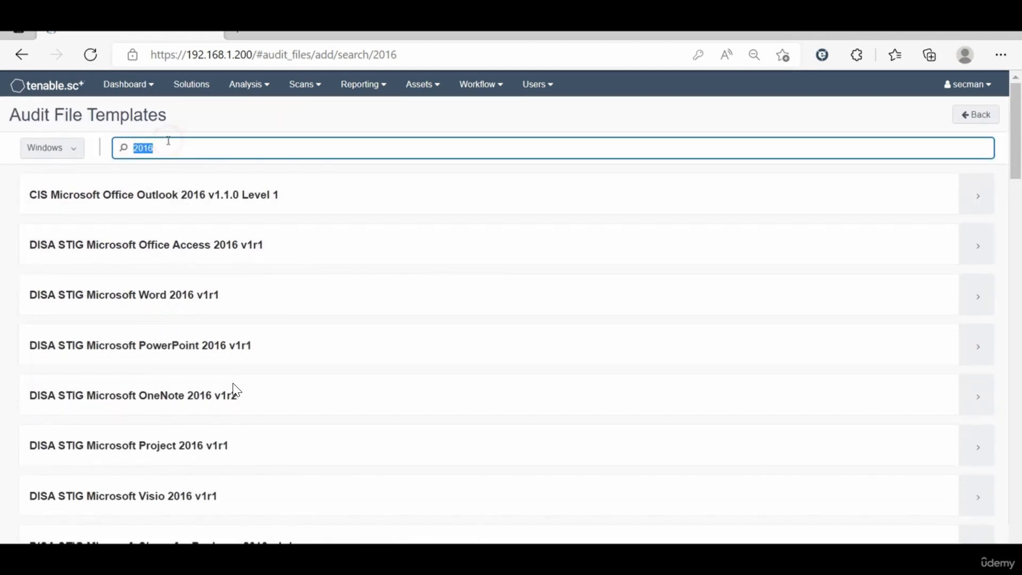
text(domain)
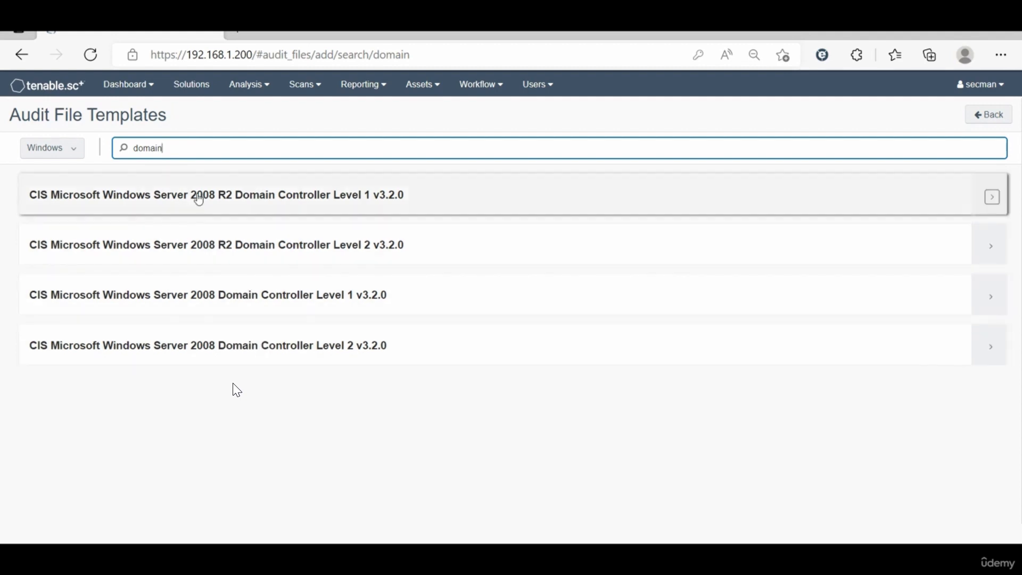
double_click(180, 151)
key(BackSpace)
text(2016)
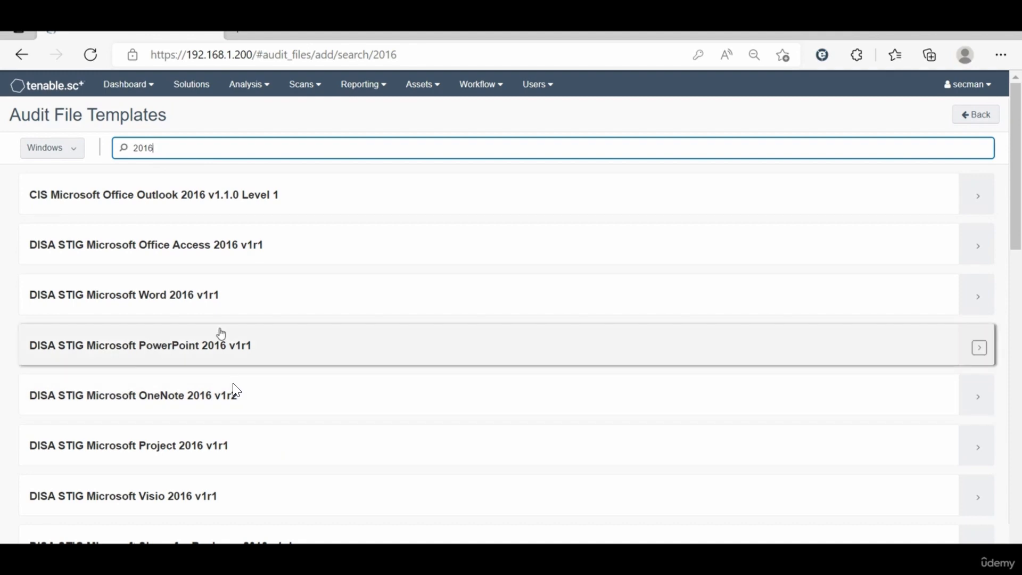
text(indows)
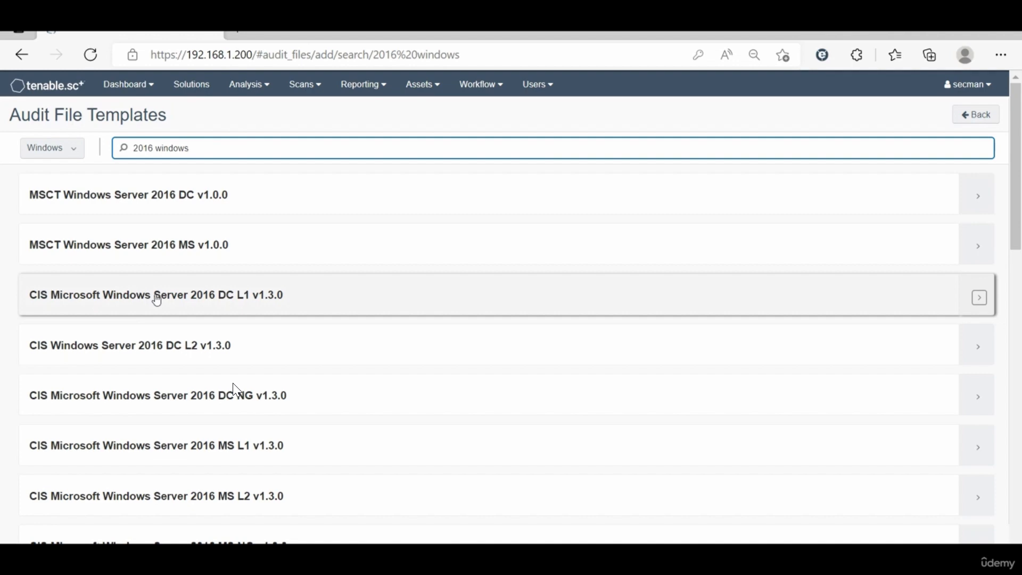
Step: Open the CIS Microsoft Windows Server 2016 DC L1 v1.3.0 template and name the audit file "Win-SRV2016 audit"
click(167, 284)
click(315, 191)
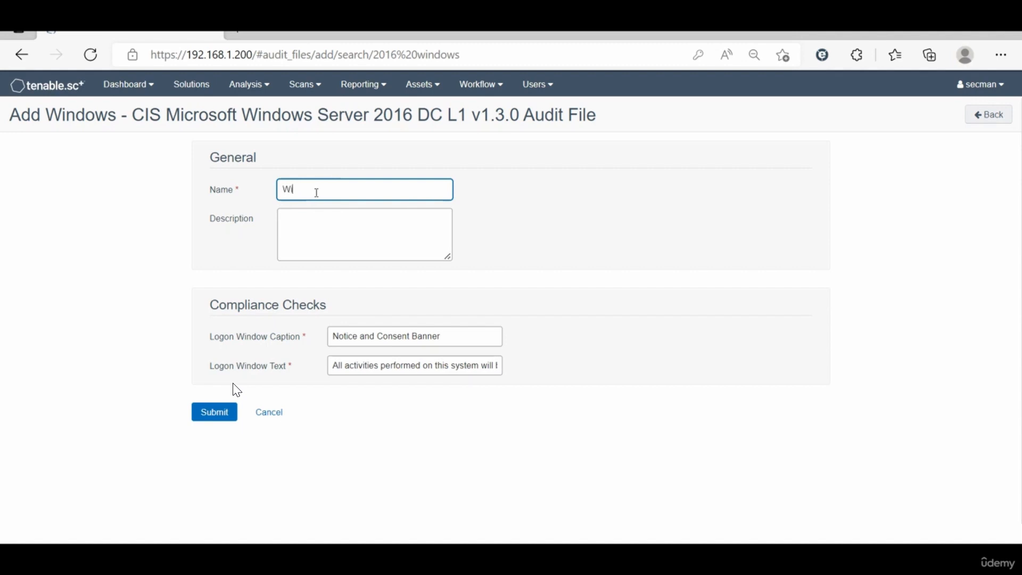
text(Win-SRV2016 audit)
click(518, 231)
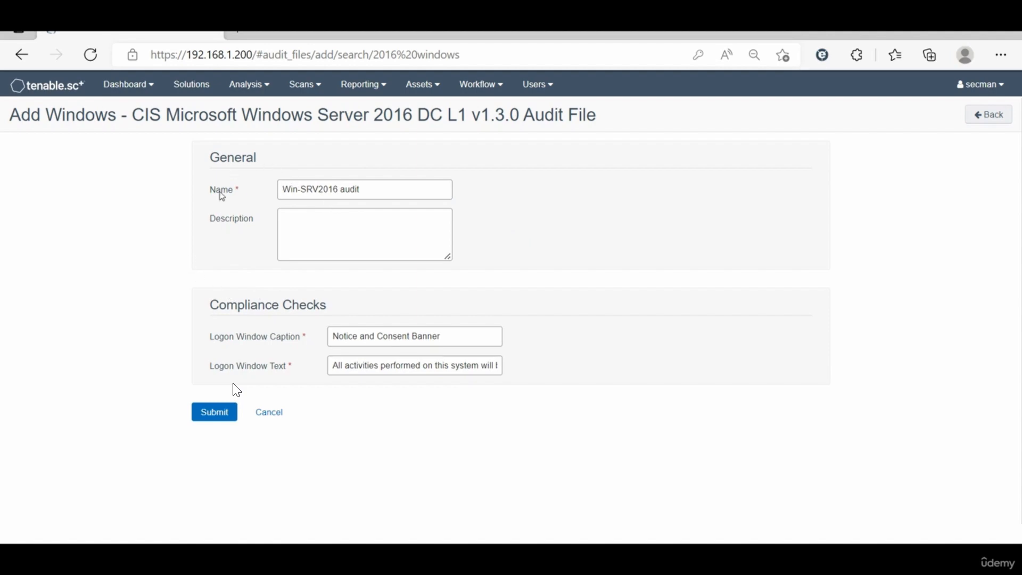
Step: Submit the Win-SRV2016 audit file, and look over the stored credentials and existing policies
click(216, 412)
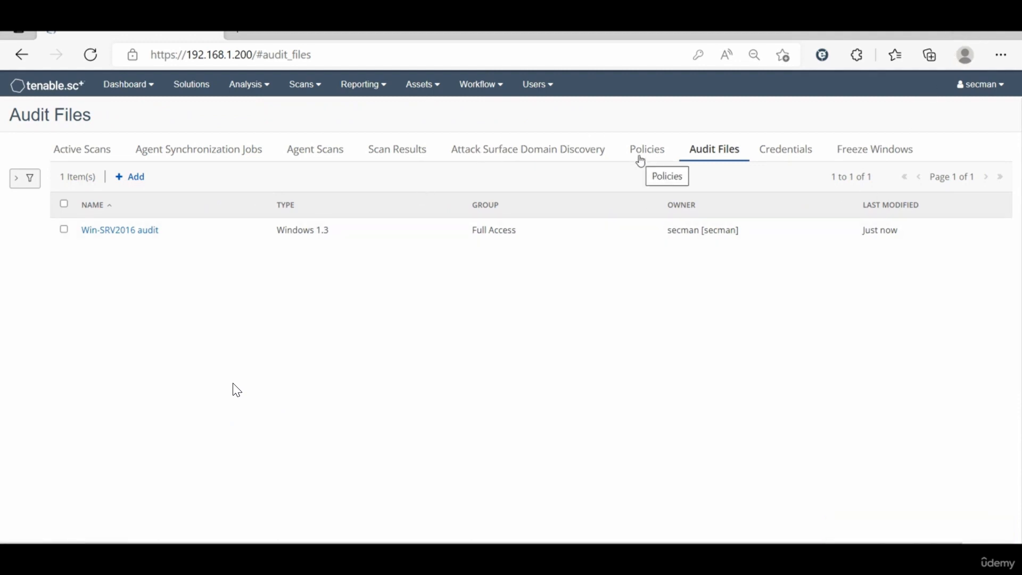
click(777, 149)
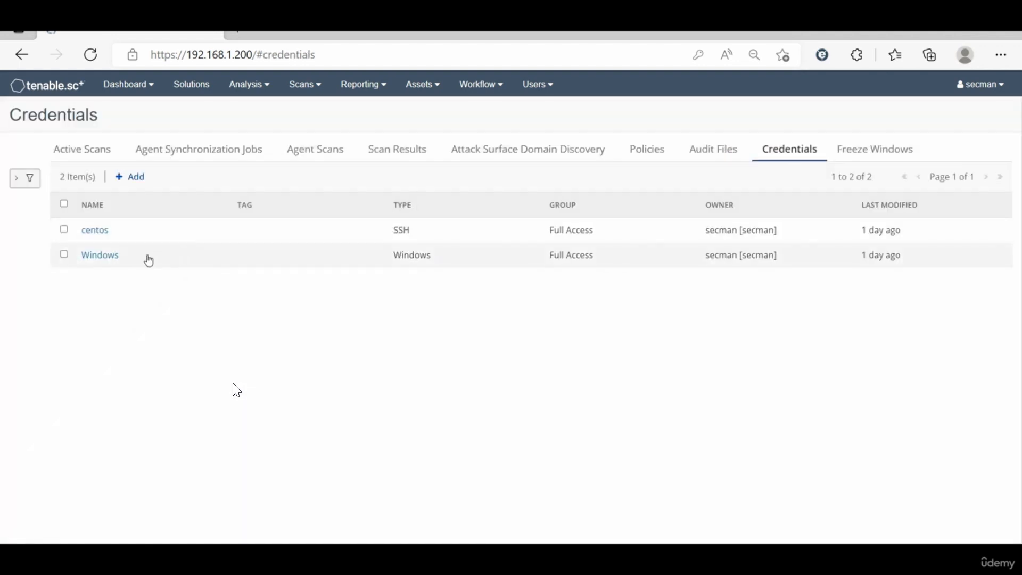
click(644, 151)
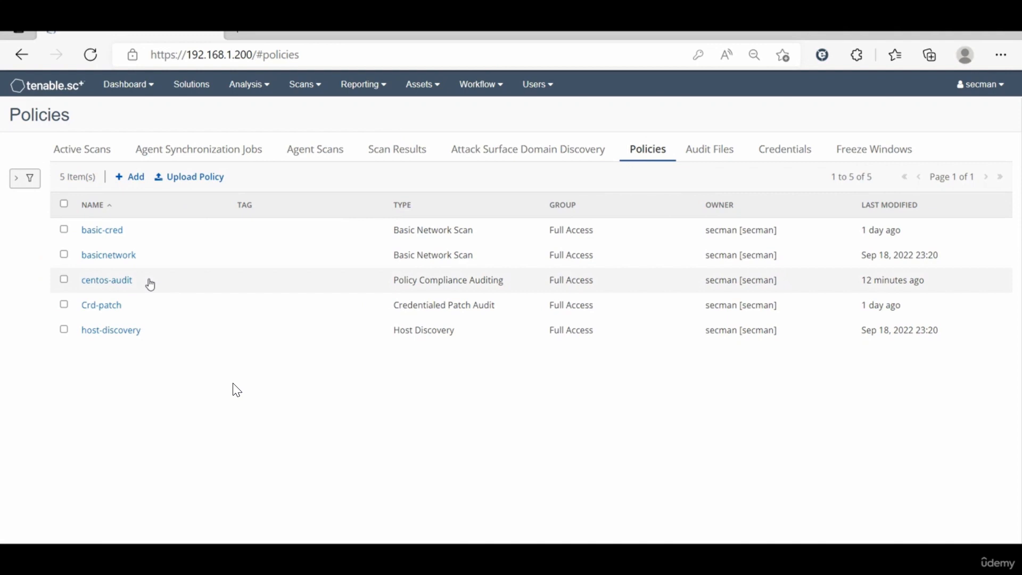
click(193, 177)
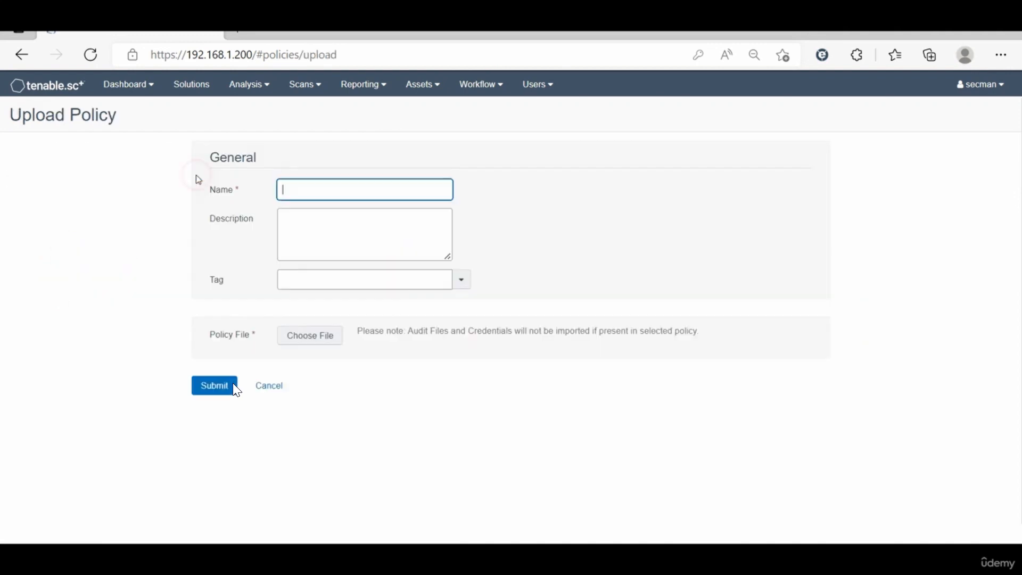
click(258, 390)
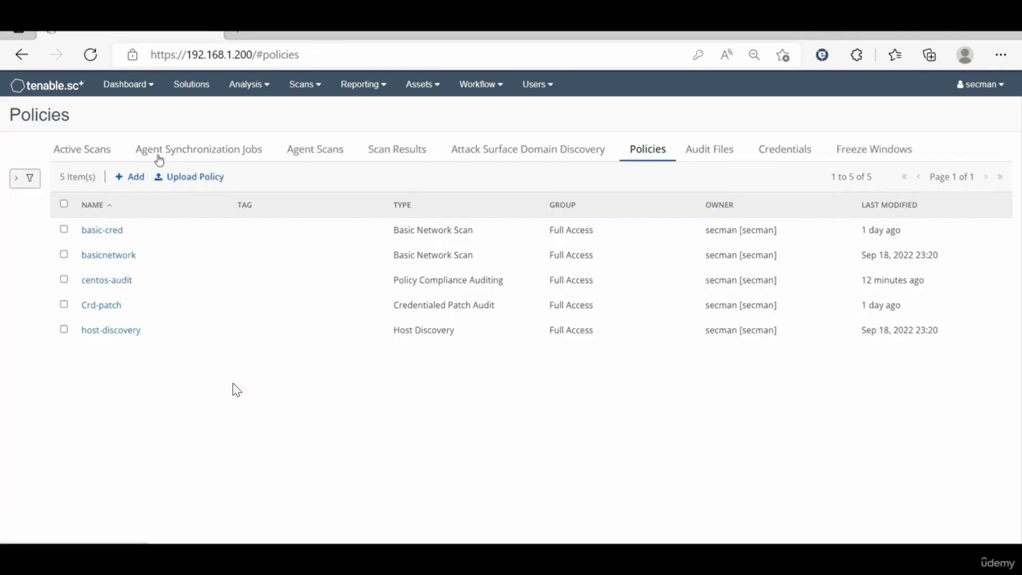
Step: Start a new policy from the Policy Compliance Auditing template and name it "Windows-audit"
click(136, 177)
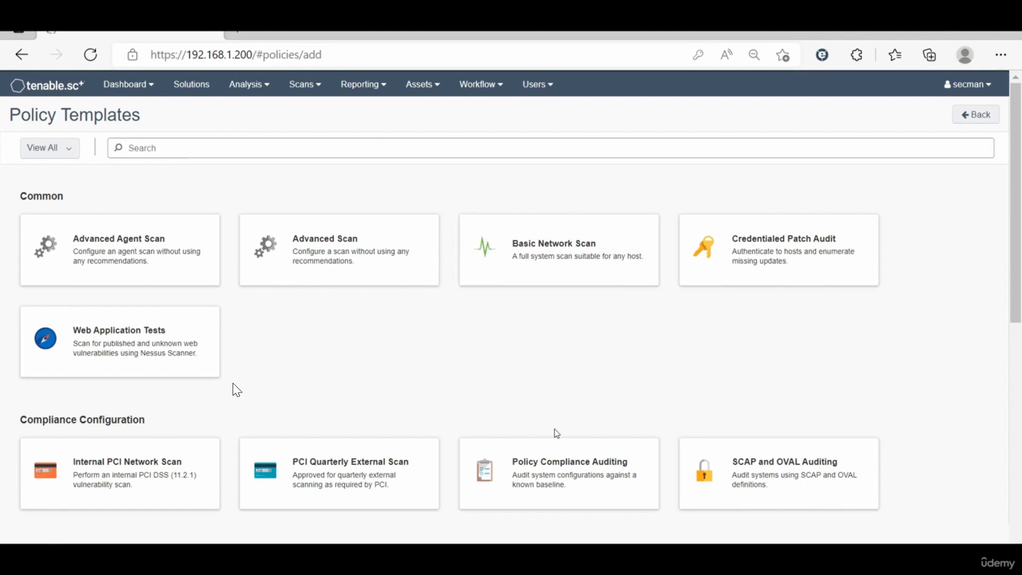
click(584, 471)
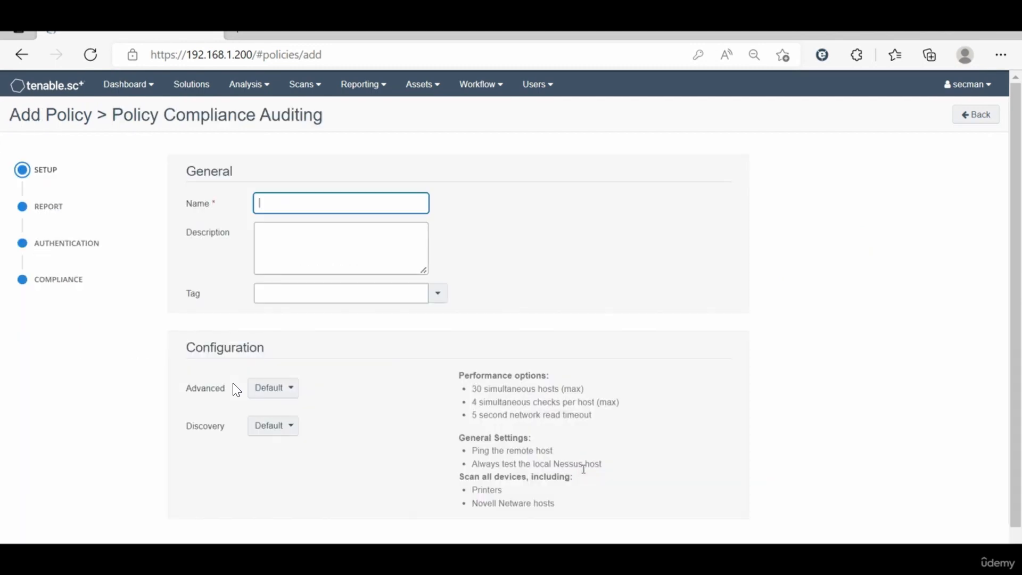
text(Windows-audit)
Step: Add the Windows-type audit file "Win-SRV2016 audit" to the policy's compliance checks and submit the policy
click(46, 283)
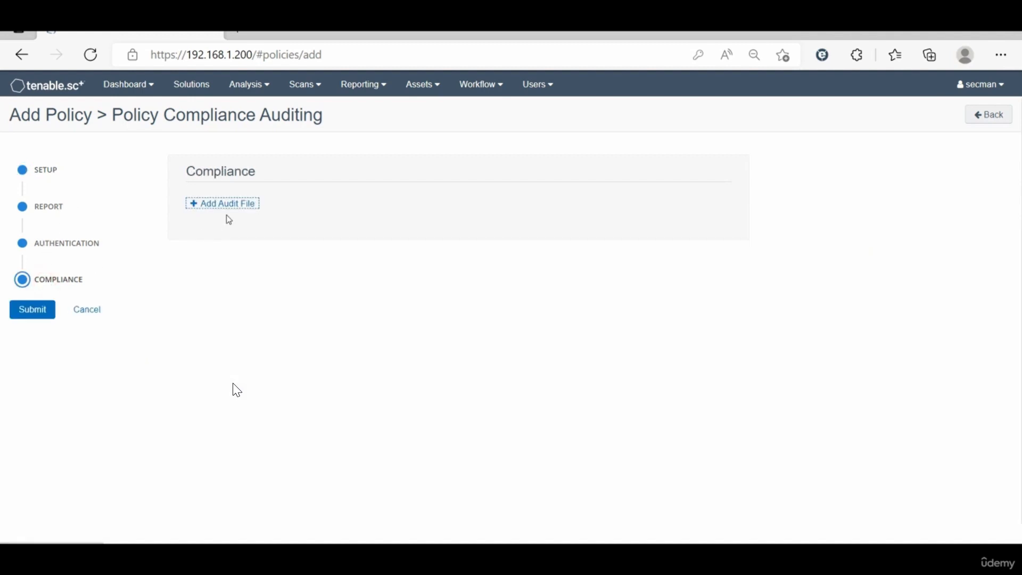
click(233, 207)
click(235, 208)
click(220, 234)
click(317, 209)
click(300, 232)
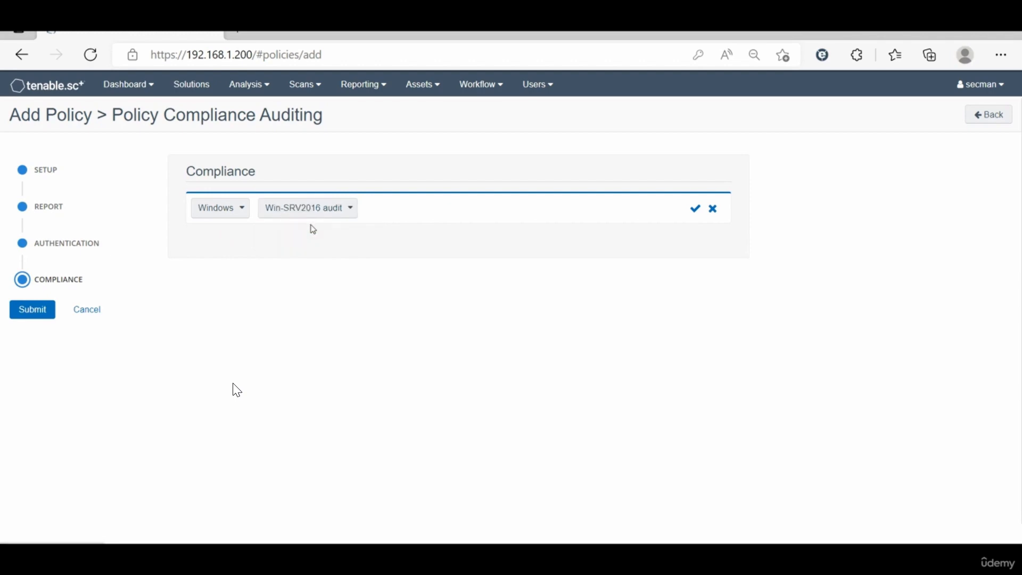
click(696, 209)
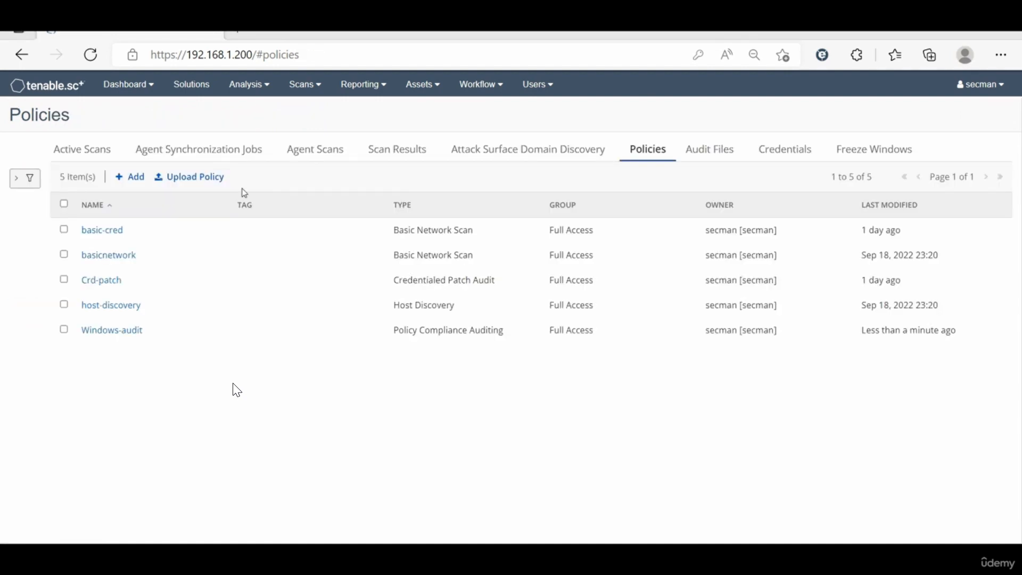
Step: Open the Windows-audit active scan for editing and assign it the Windows-audit policy
click(82, 149)
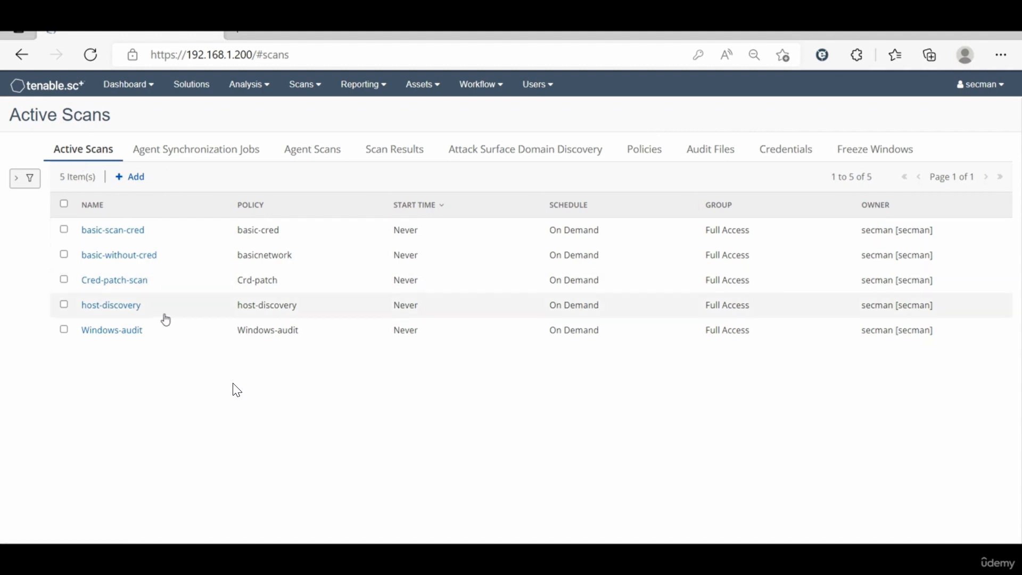
click(110, 332)
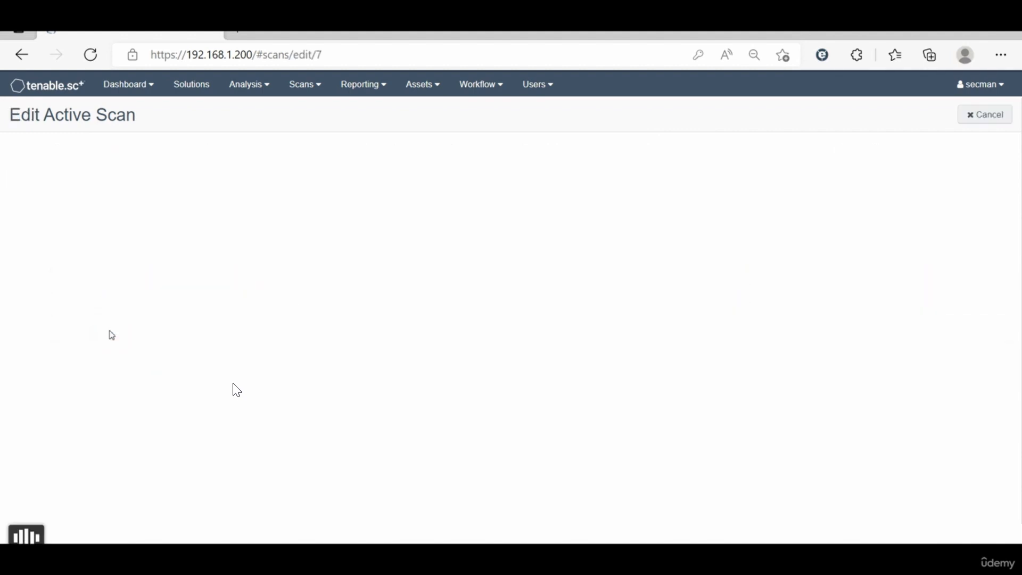
drag(331, 201, 239, 206)
click(307, 292)
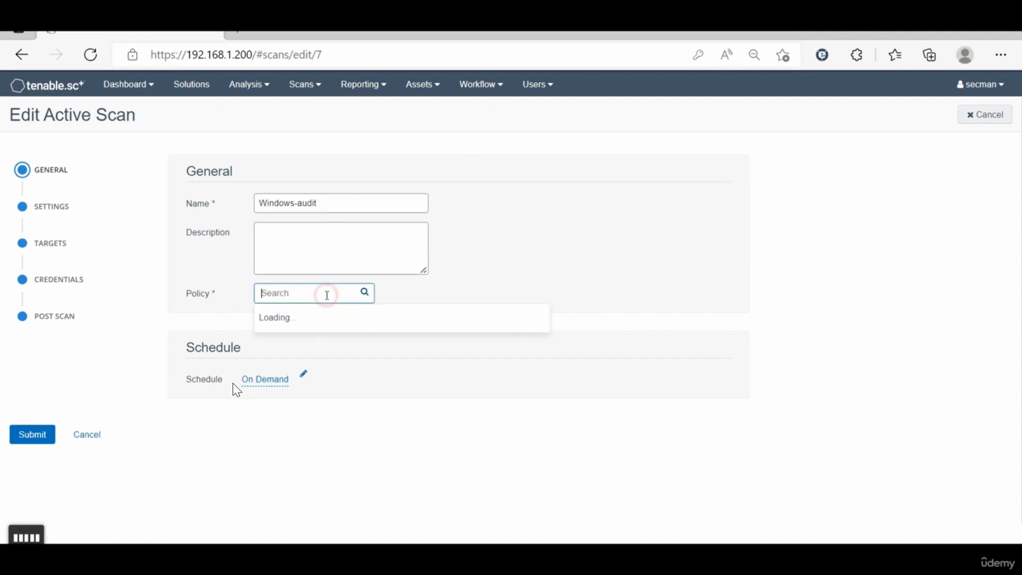
click(286, 397)
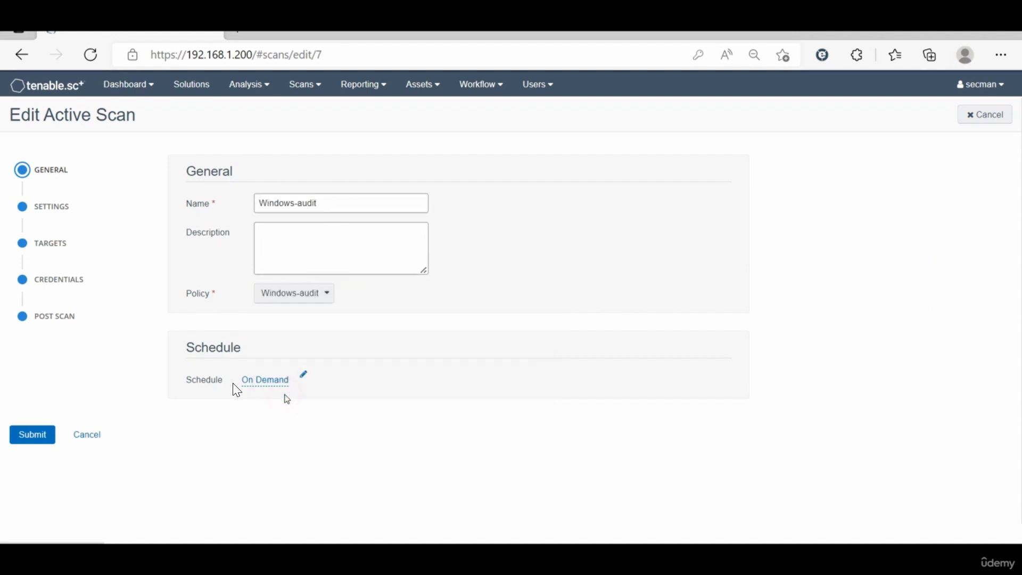
Step: Review the scan's basic and advanced settings, and set its target IP to 192.168.1.10
click(50, 208)
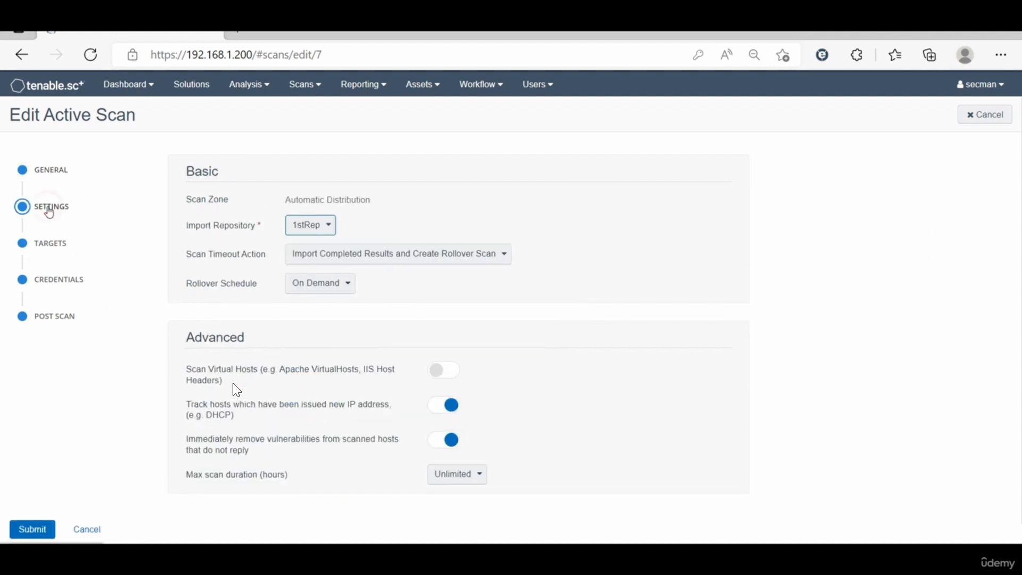
scroll(298, 300, down, 1)
scroll(297, 300, up, 1)
click(50, 246)
click(360, 204)
key(BackSpace)
key(BackSpace)
key(BackSpace)
text(10)
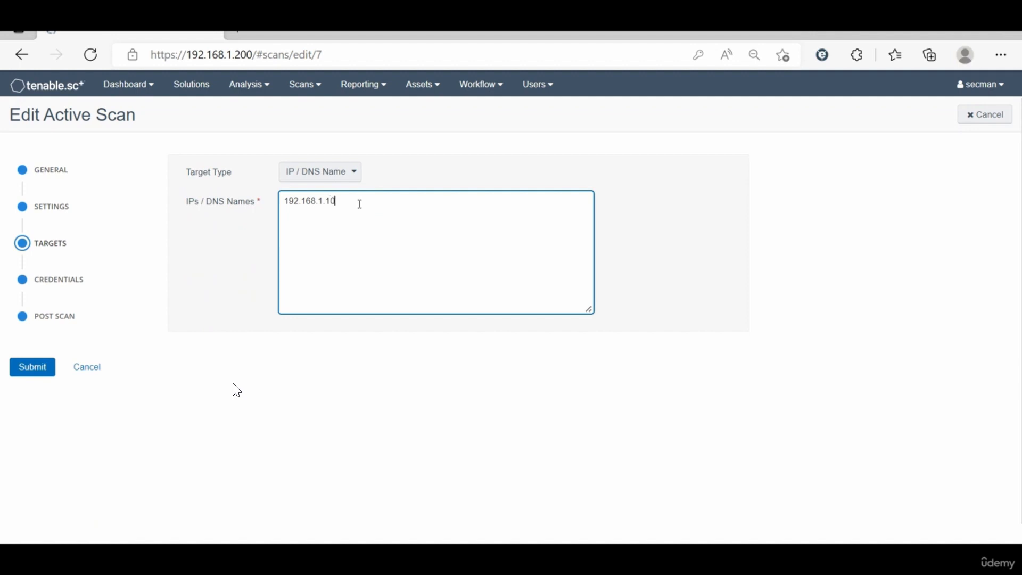
click(217, 252)
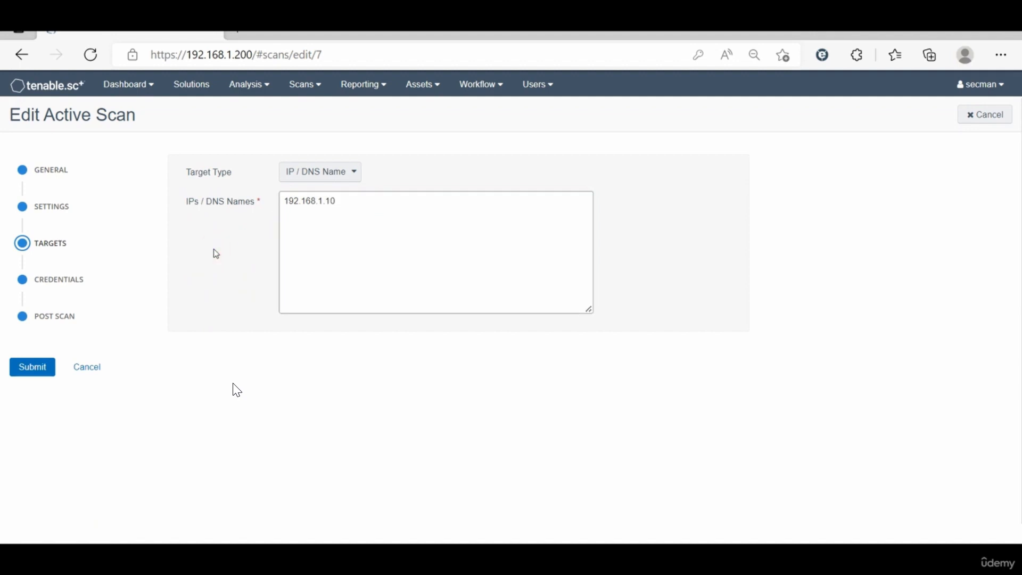
Step: Check the Windows credential assigned to the scan and submit the scan changes
click(40, 280)
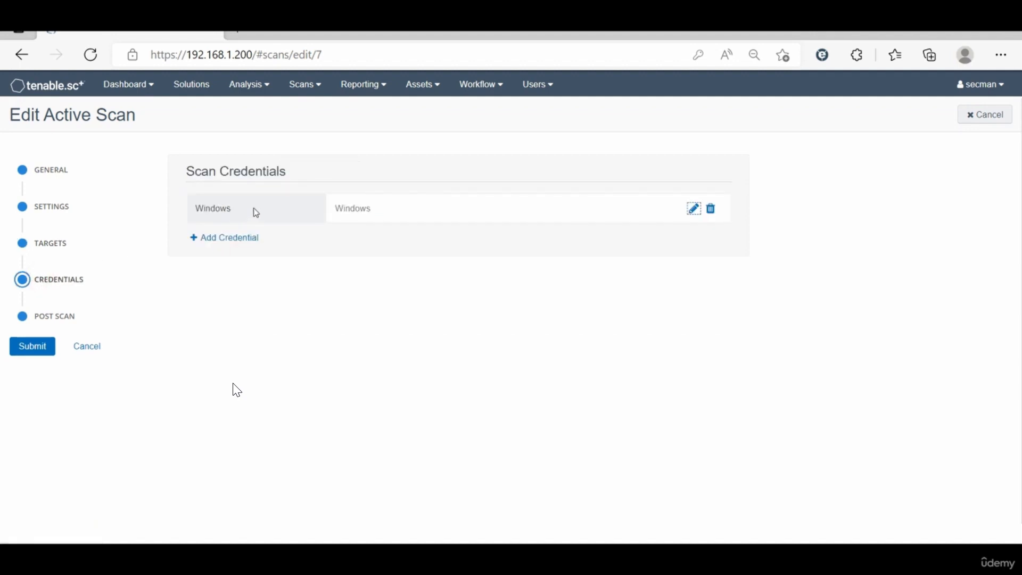
double_click(214, 208)
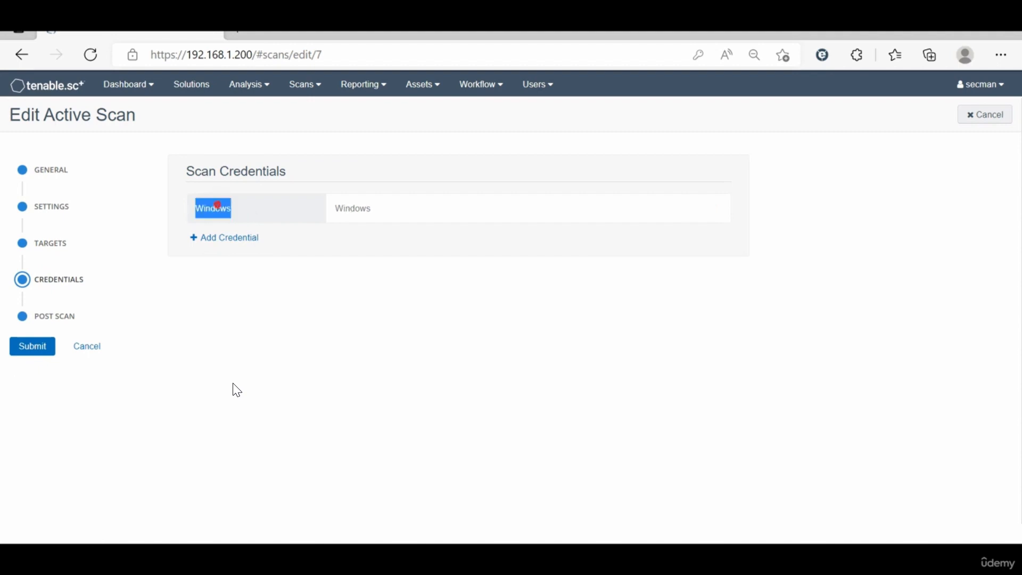
double_click(348, 207)
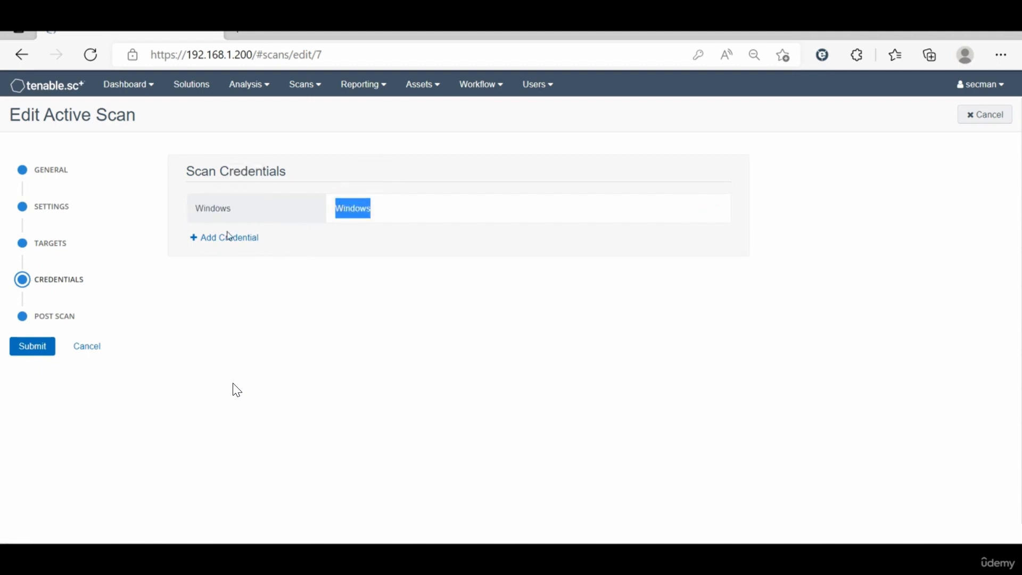
click(186, 354)
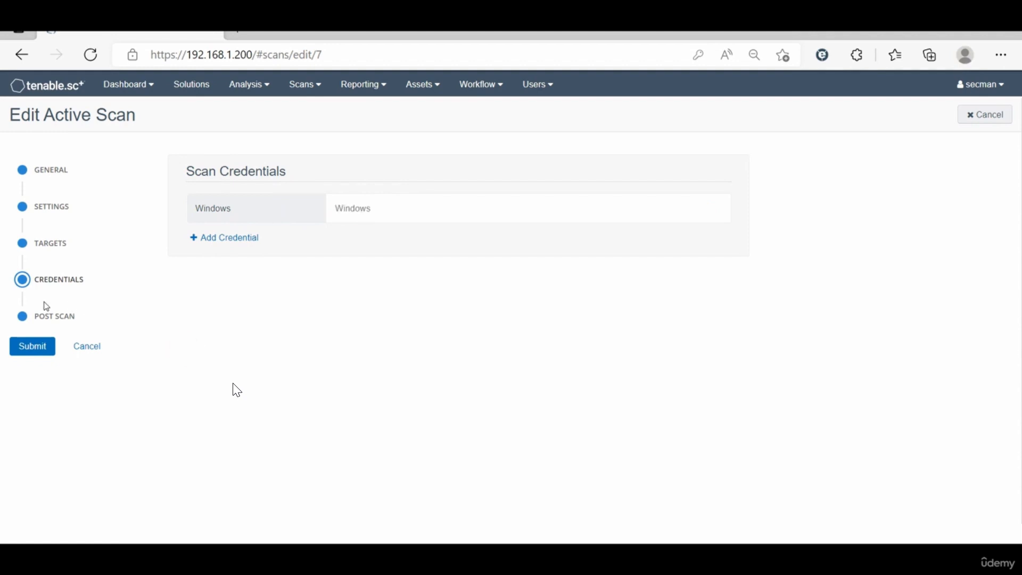
click(43, 347)
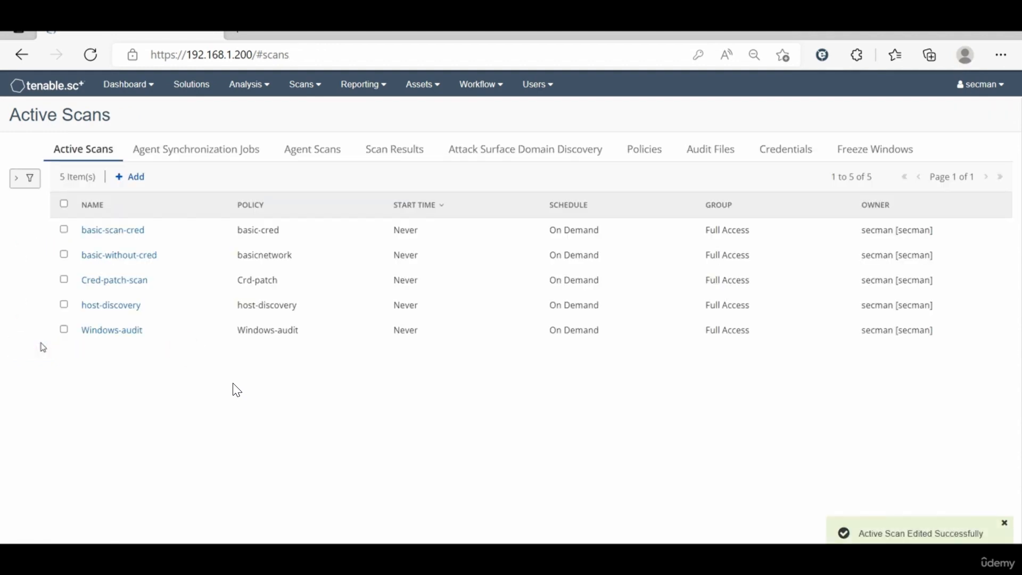
Step: Launch the Windows-audit scan and open the list of scan results
click(63, 330)
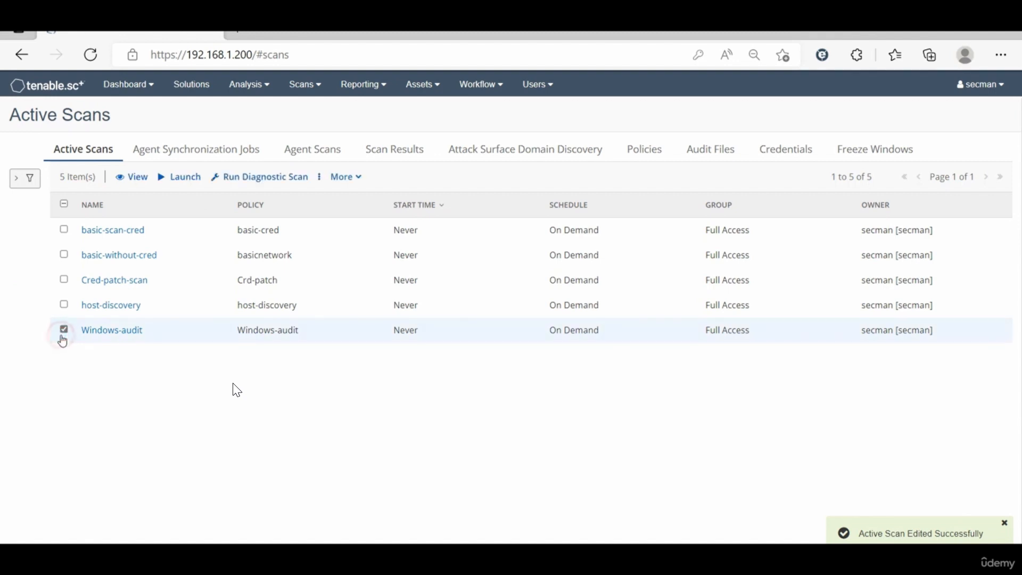
click(190, 178)
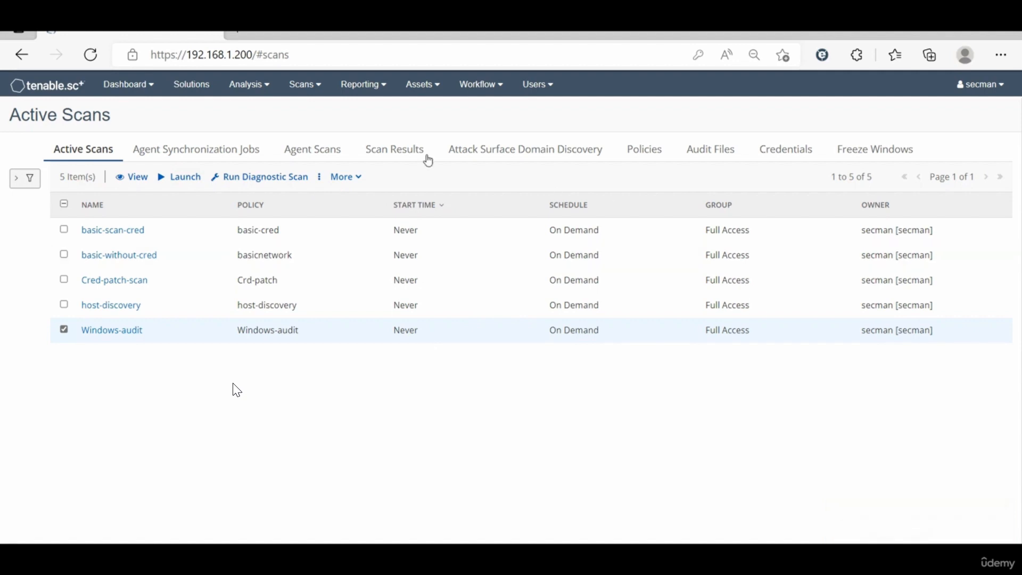
click(402, 154)
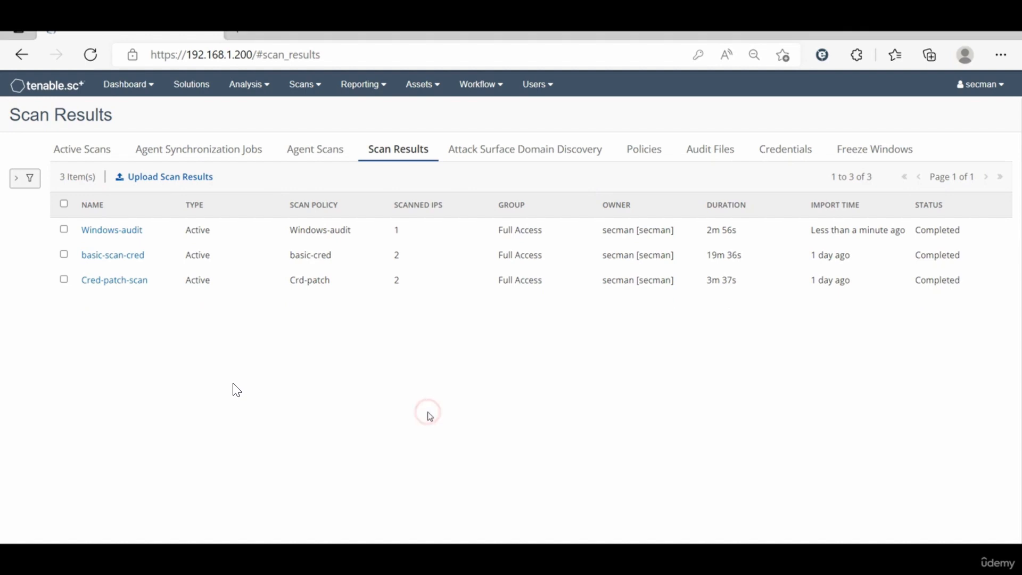
Step: Open the Windows-audit scan results and examine the CIS compliance checks rated High
click(288, 237)
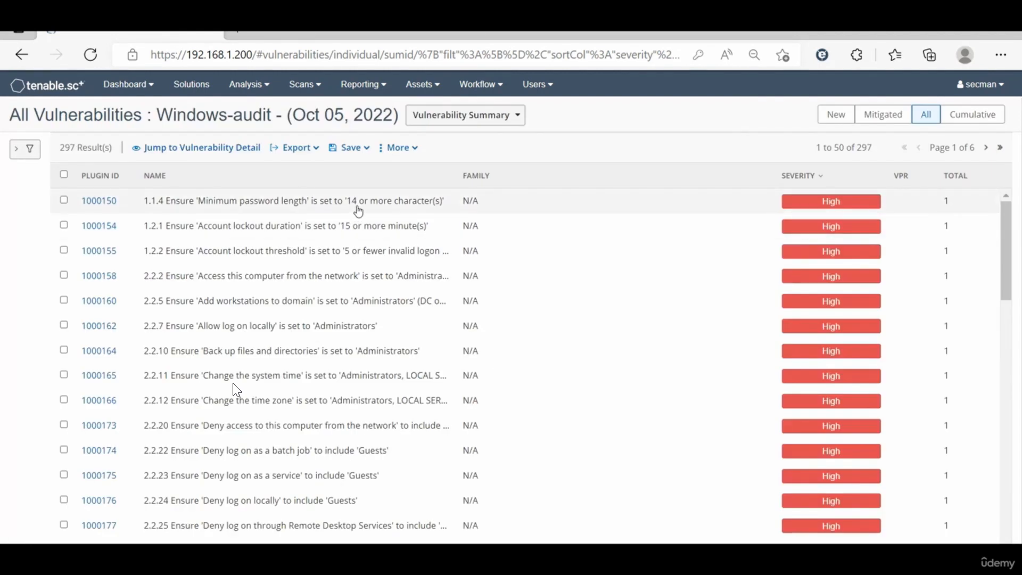
scroll(296, 304, down, 6)
scroll(298, 308, down, 10)
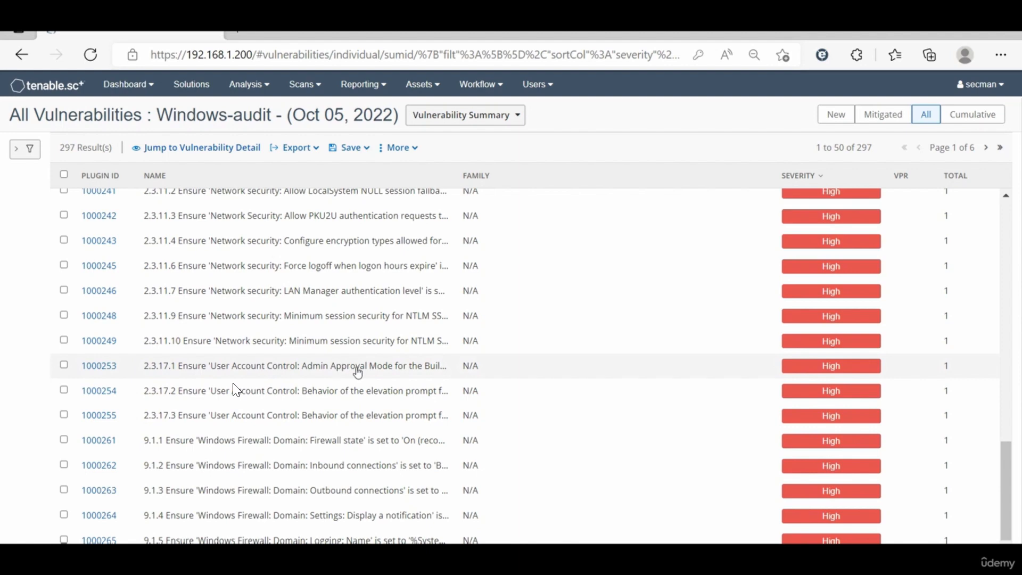
scroll(357, 367, down, 1)
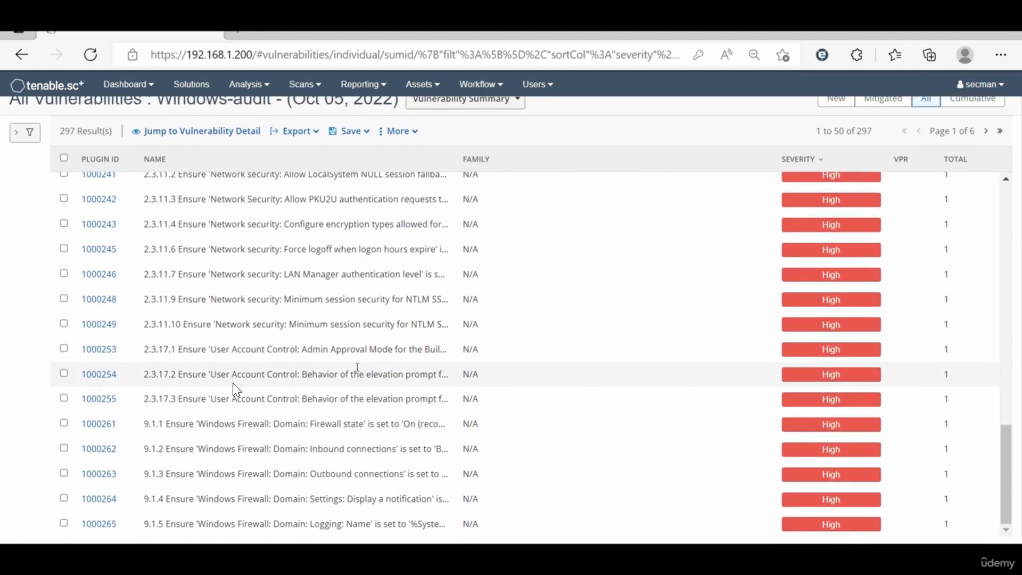
scroll(357, 368, up, 10)
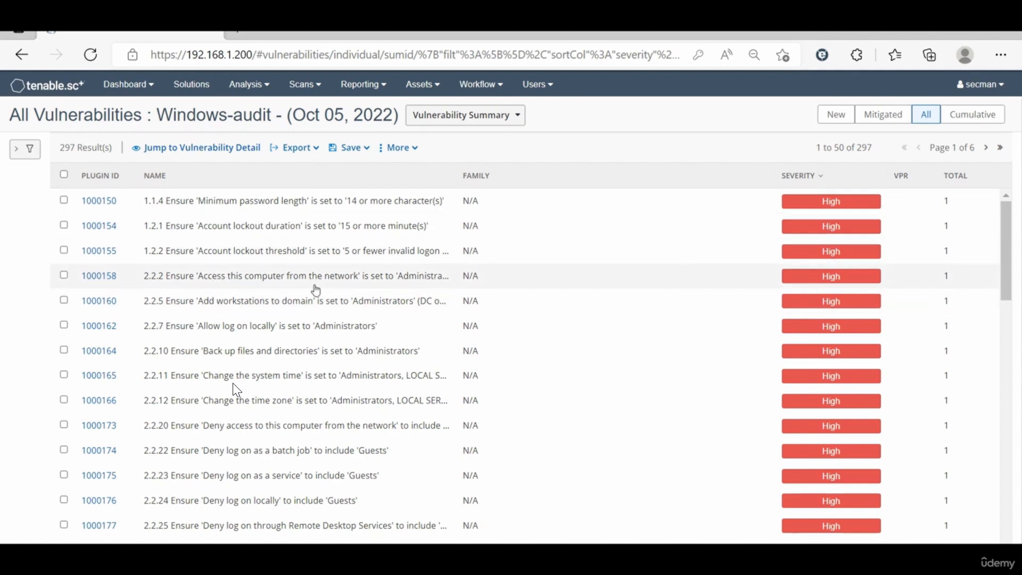
scroll(295, 372, down, 4)
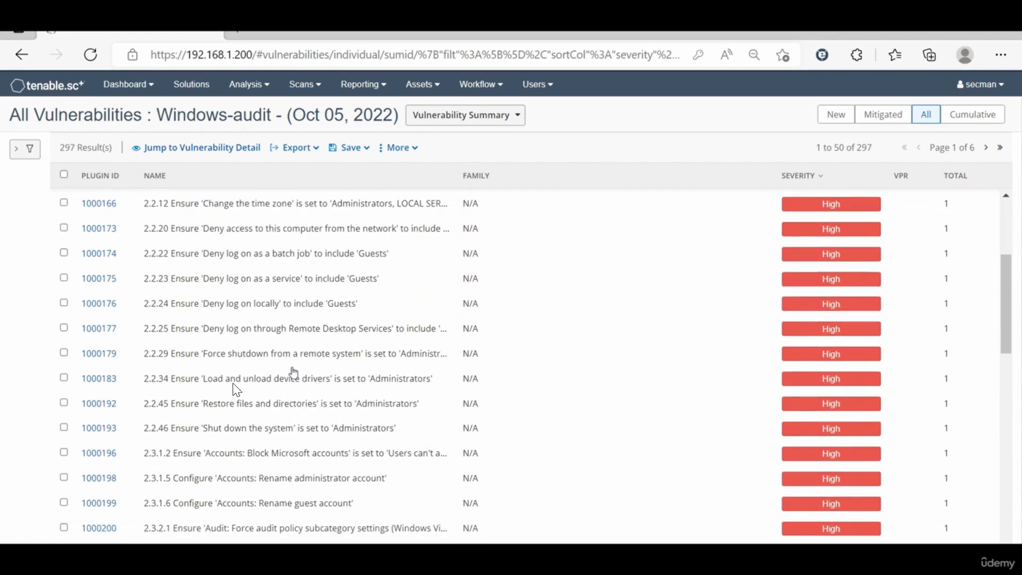
scroll(294, 371, down, 1)
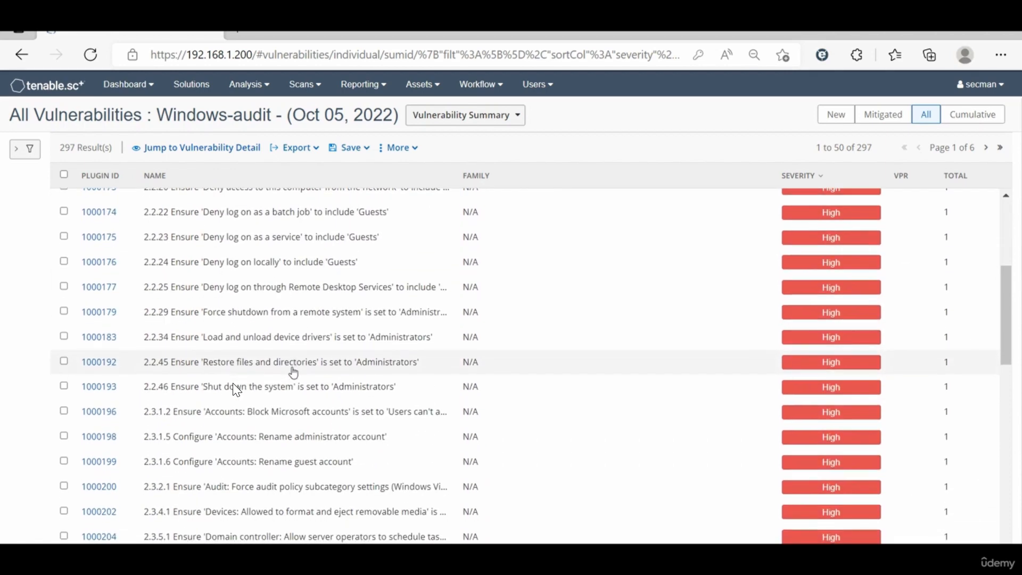
scroll(293, 372, down, 5)
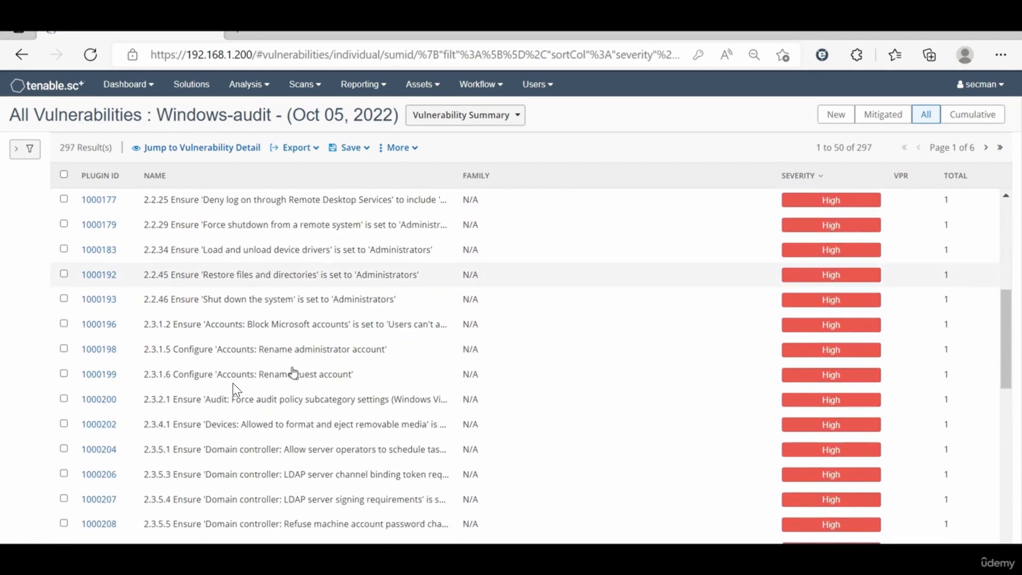
scroll(293, 371, down, 10)
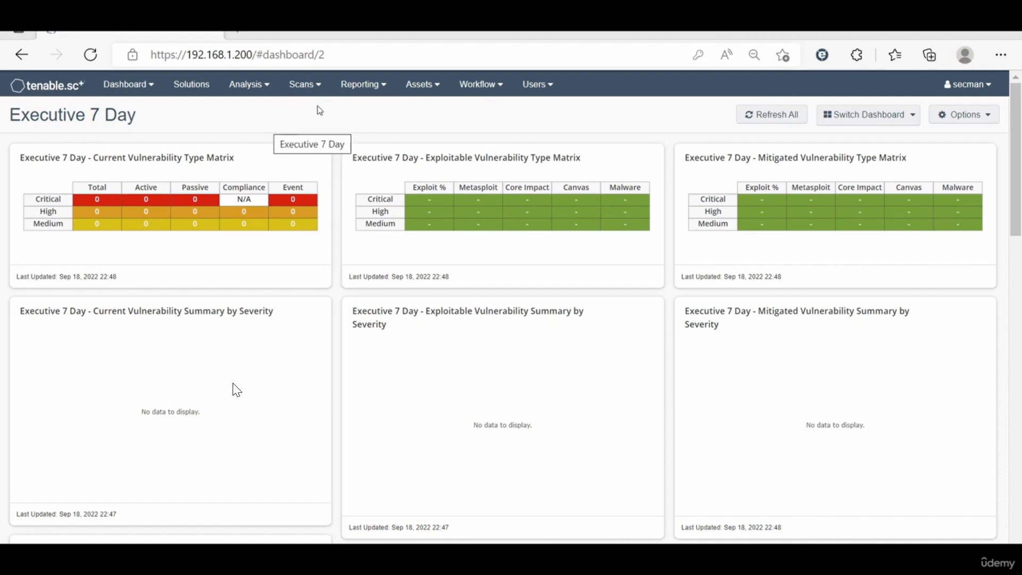
Step: Open the vulnerability analysis and switch it to the cumulative vulnerability data
click(253, 92)
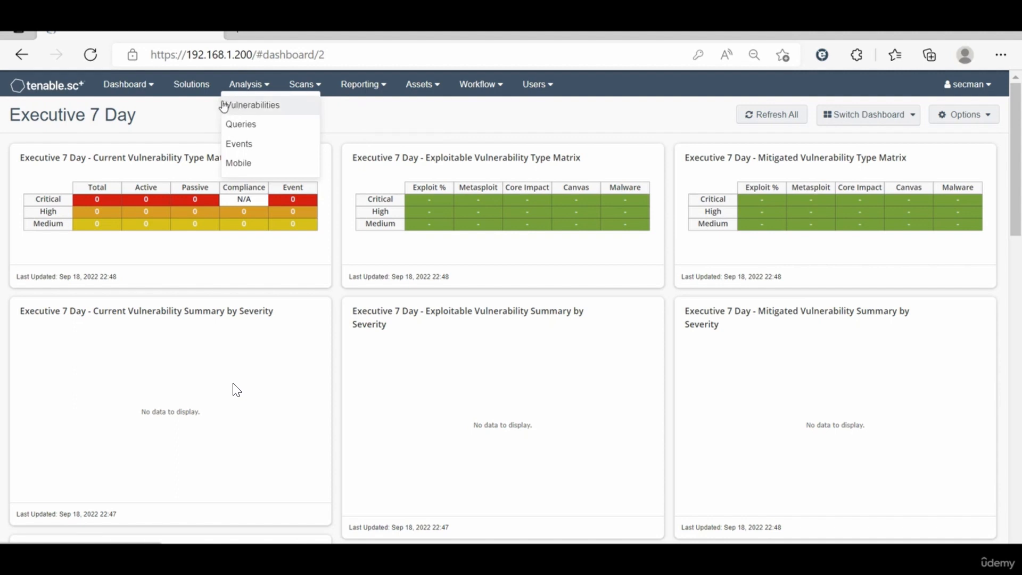
click(267, 106)
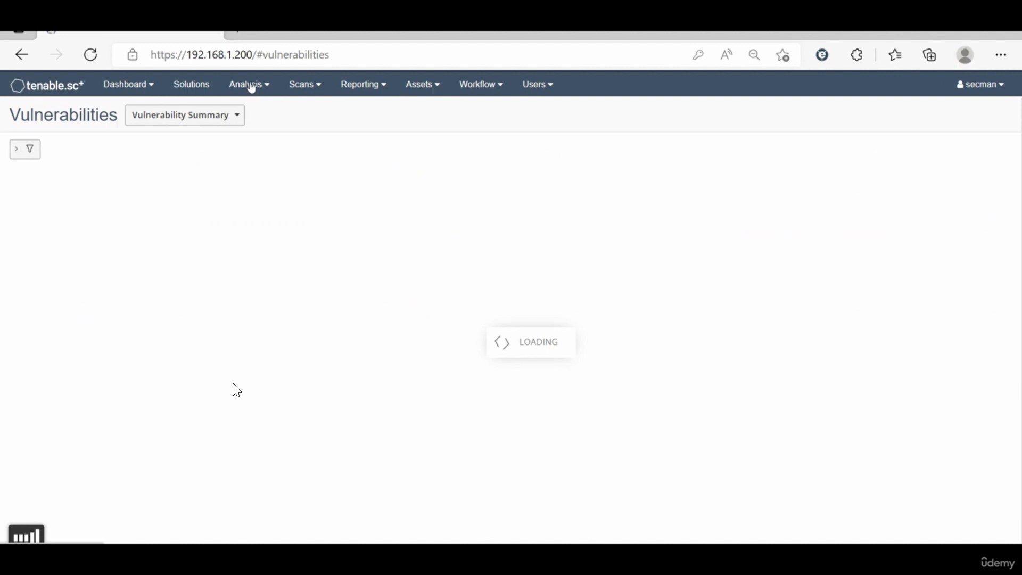
click(252, 86)
click(251, 108)
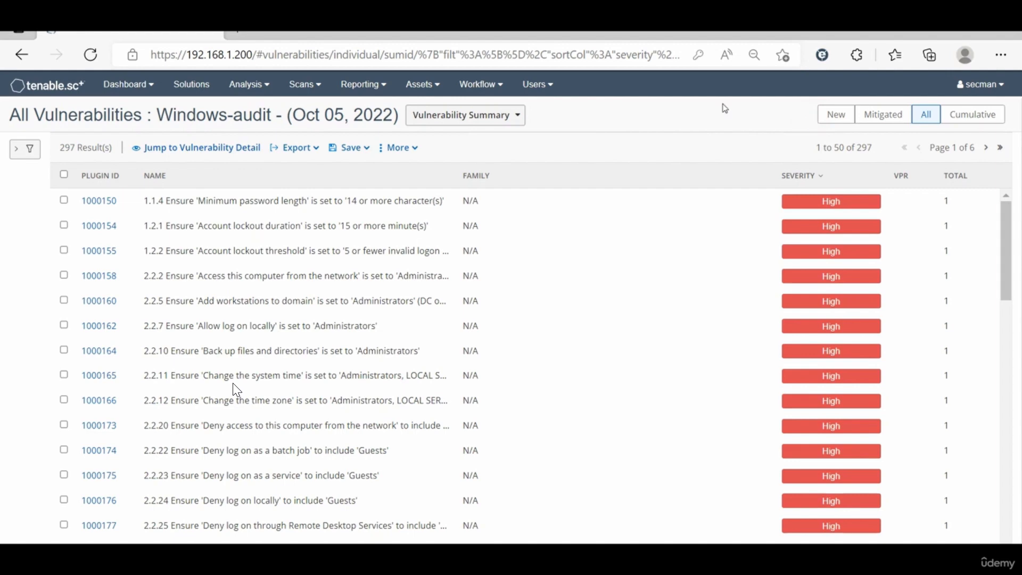
click(973, 117)
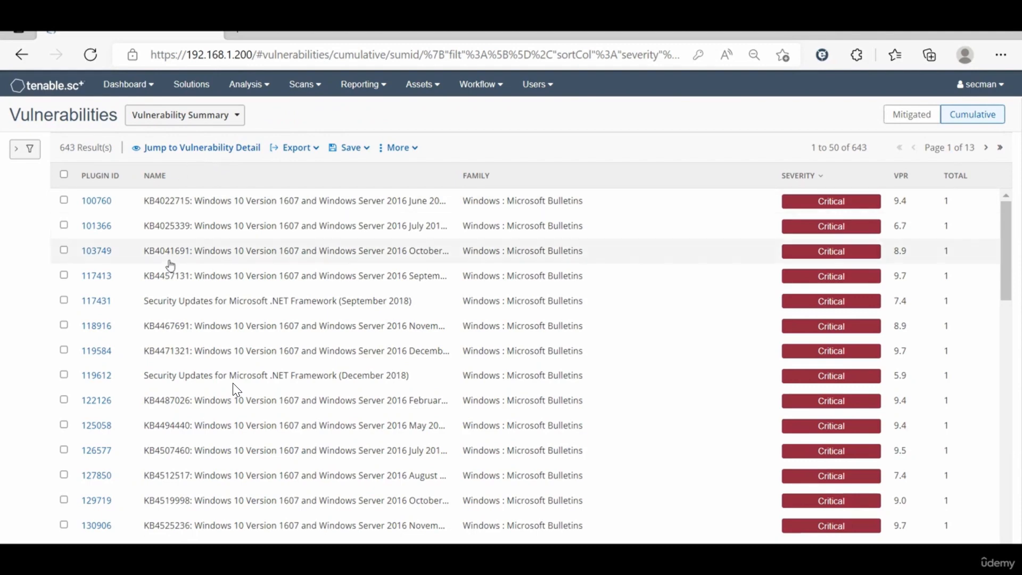
Step: View the cumulative vulnerabilities as an IP Summary and as an Asset Summary, and look through the asset groups
click(231, 116)
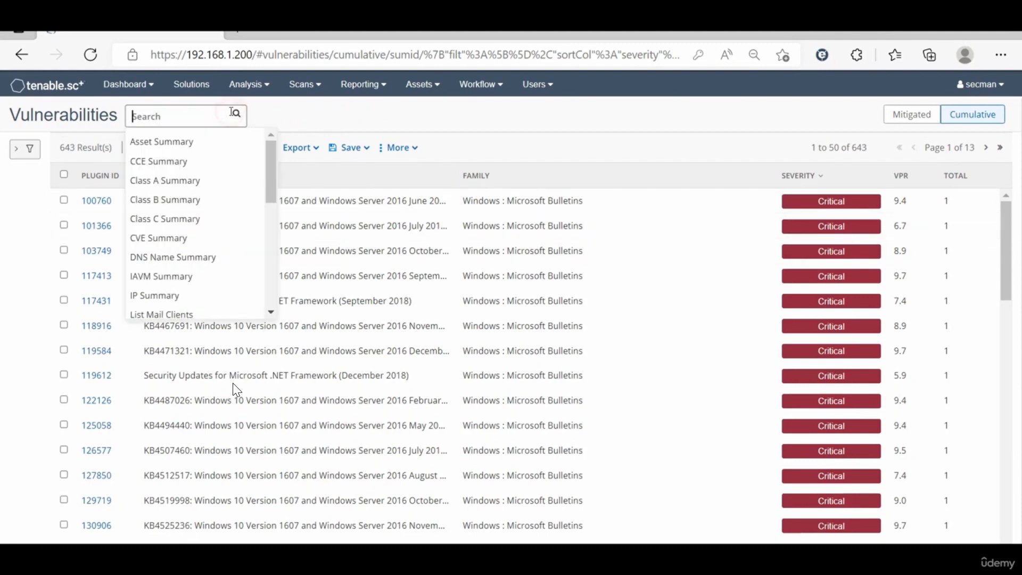
click(170, 295)
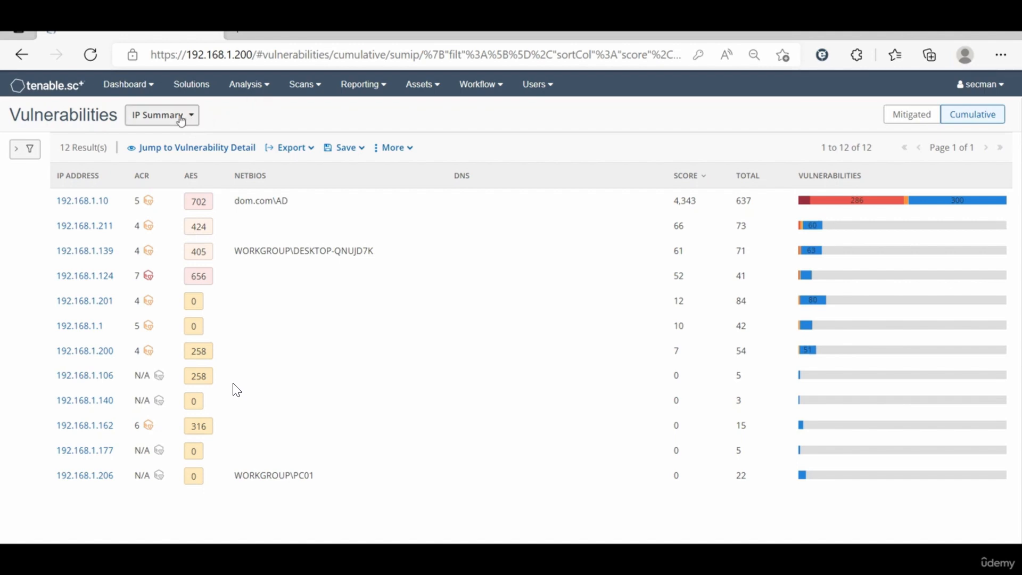
click(182, 116)
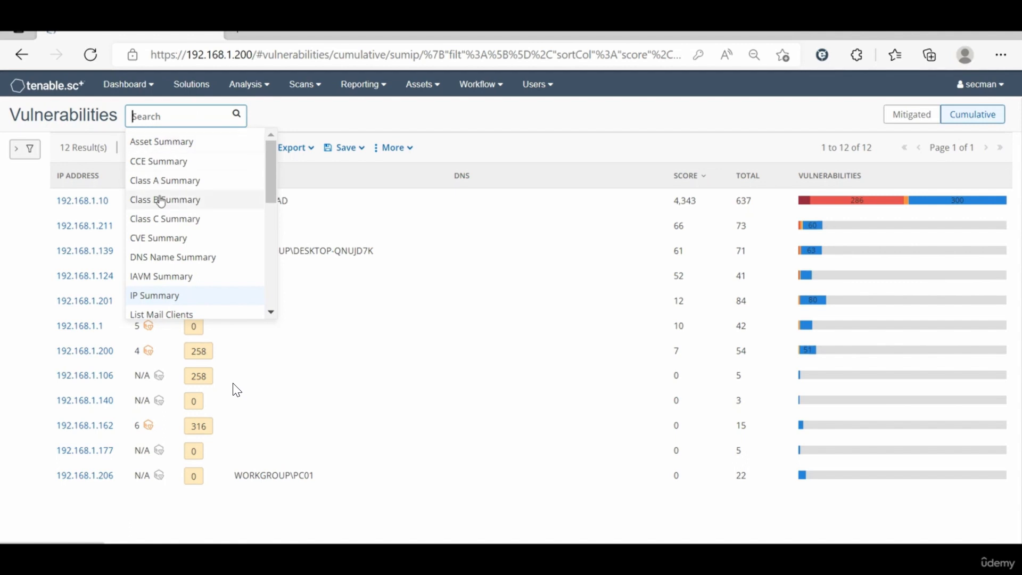
scroll(166, 227, down, 1)
scroll(165, 224, up, 1)
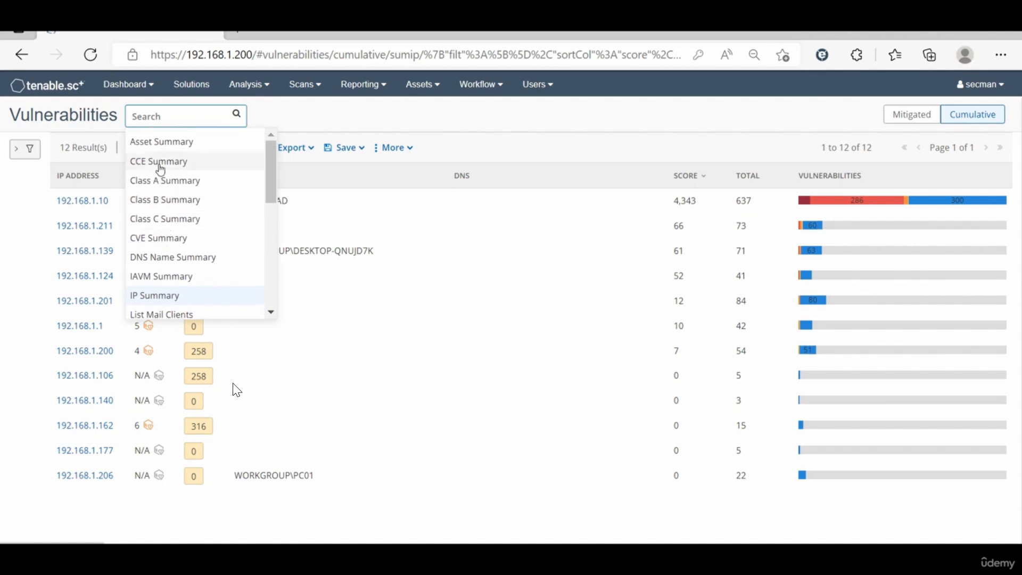
click(160, 147)
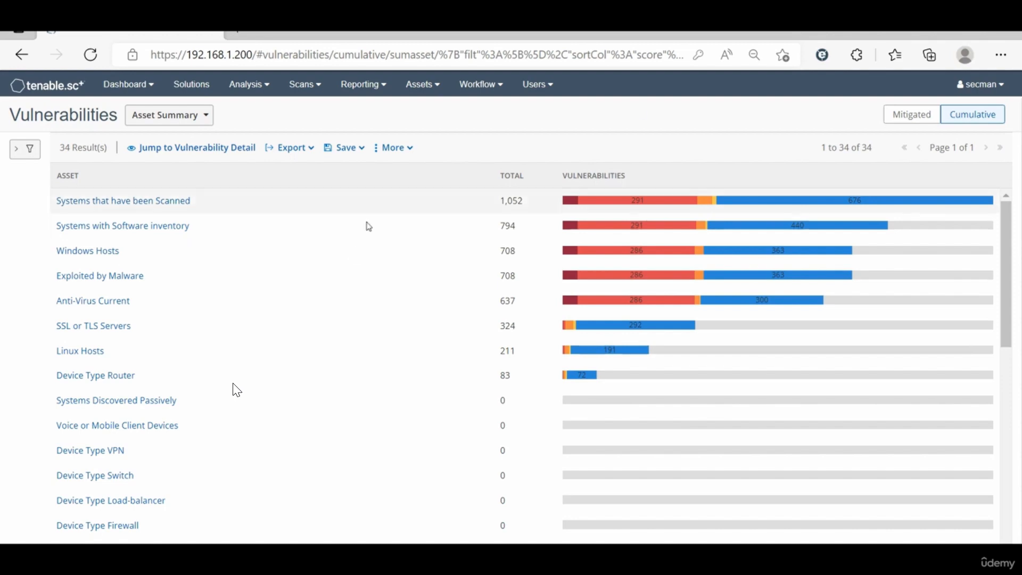
scroll(255, 336, down, 3)
scroll(208, 269, up, 3)
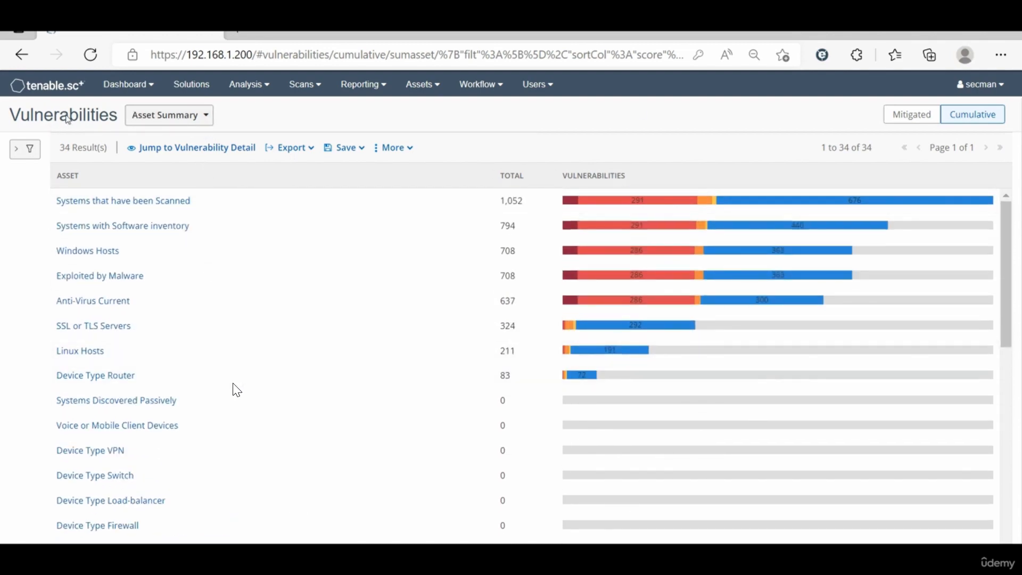
Step: Switch the vulnerability analysis from the Asset Summary back to the IP Summary
click(206, 114)
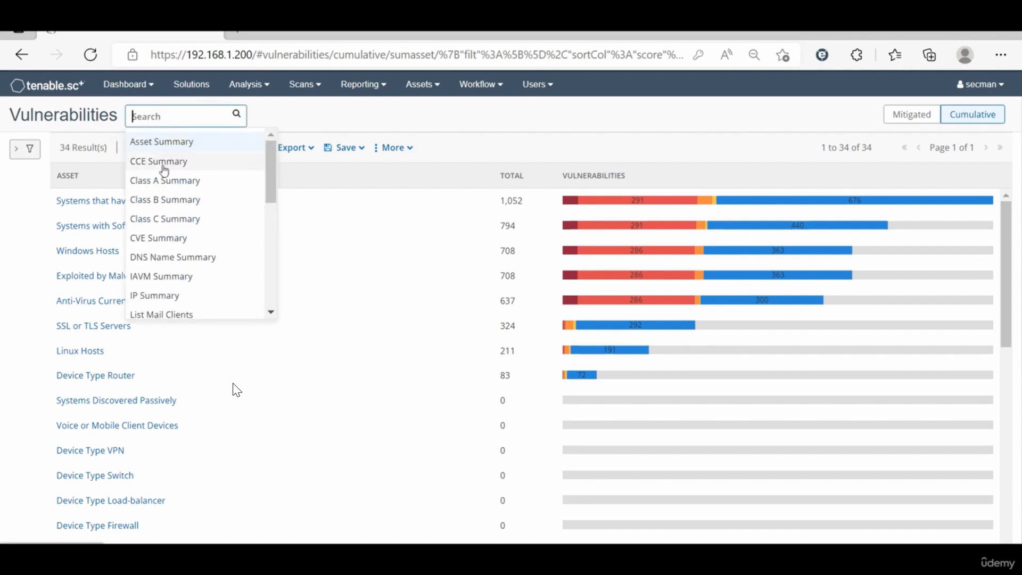
scroll(176, 250, down, 1)
scroll(171, 245, down, 3)
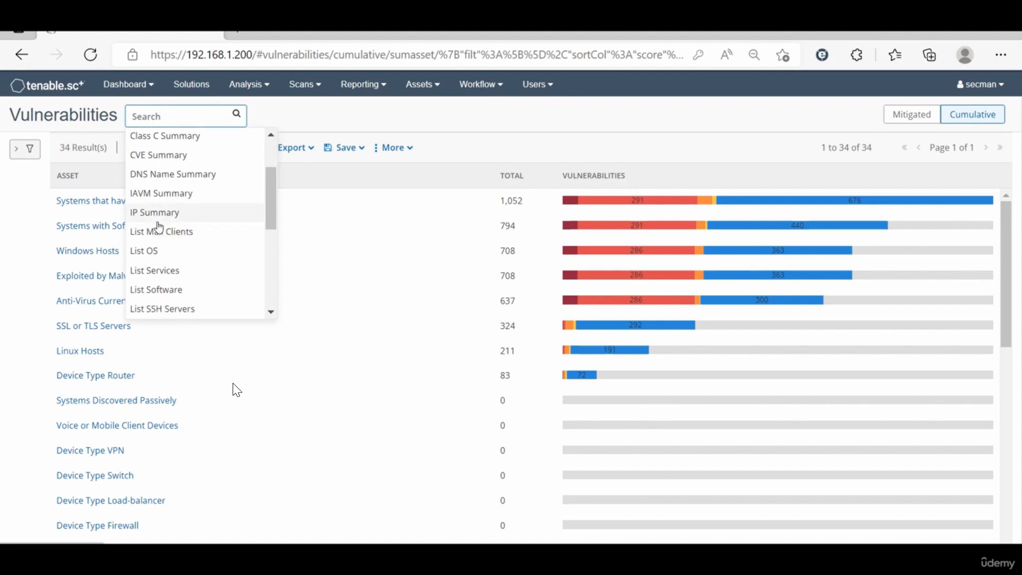
click(155, 213)
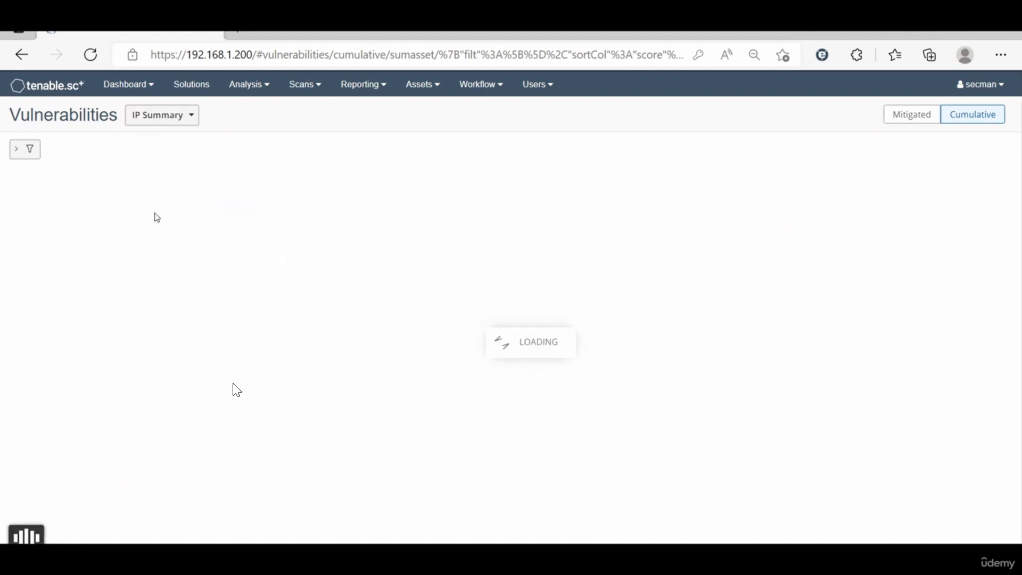
Step: Change the vulnerability analysis to the List OS view to examine the detected operating systems
click(188, 121)
scroll(163, 288, down, 2)
scroll(165, 289, down, 3)
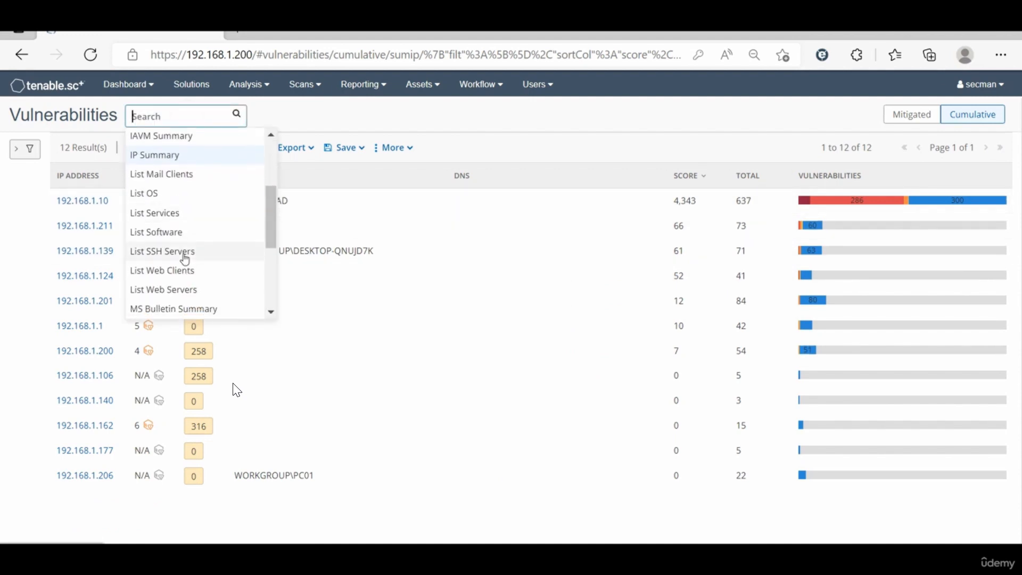
click(151, 194)
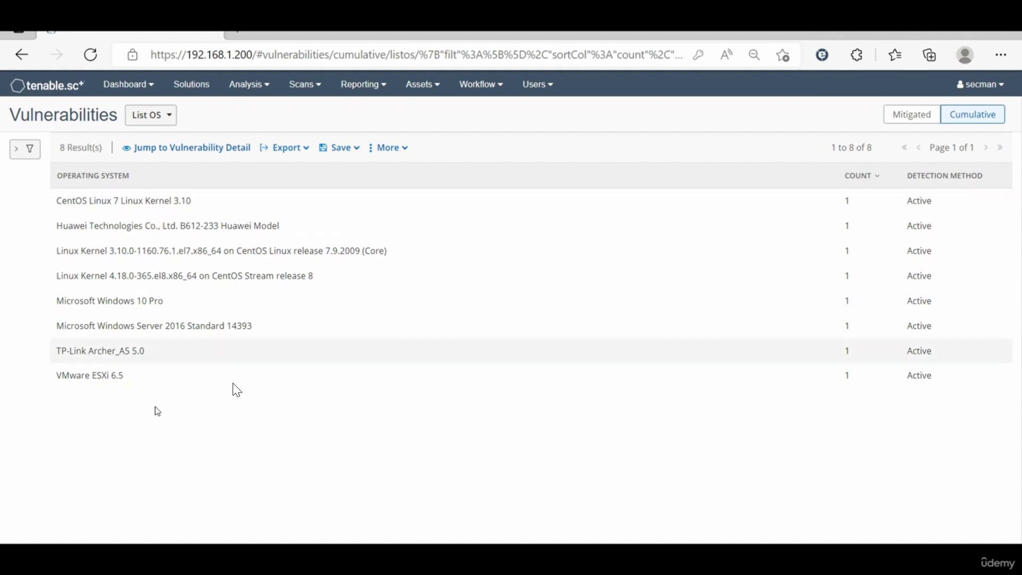
Step: Switch the analysis to the Remediation Summary and look through the recommended solutions and their risk reduction
click(157, 115)
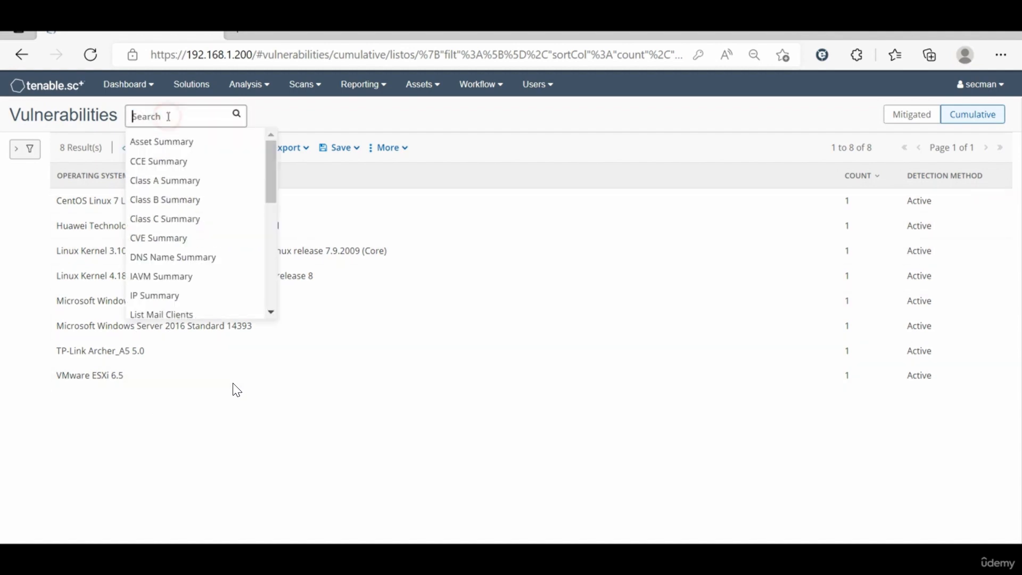
scroll(191, 254, down, 5)
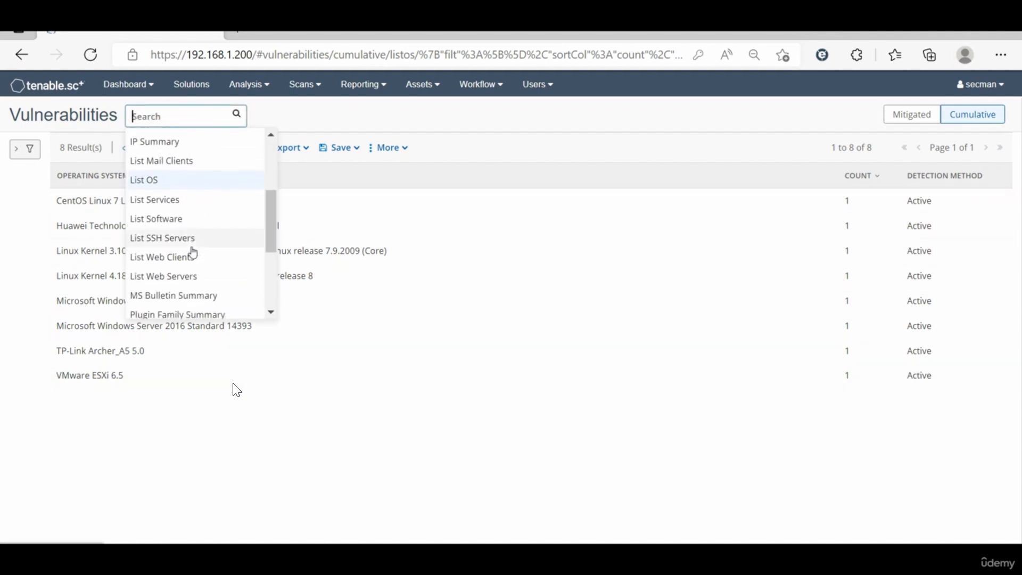
scroll(192, 253, down, 1)
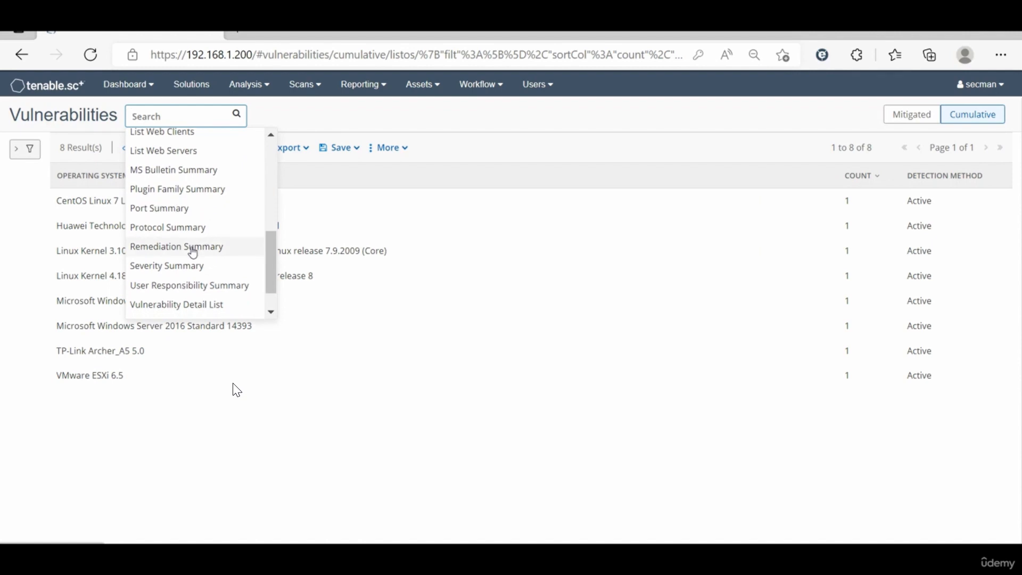
scroll(192, 252, down, 1)
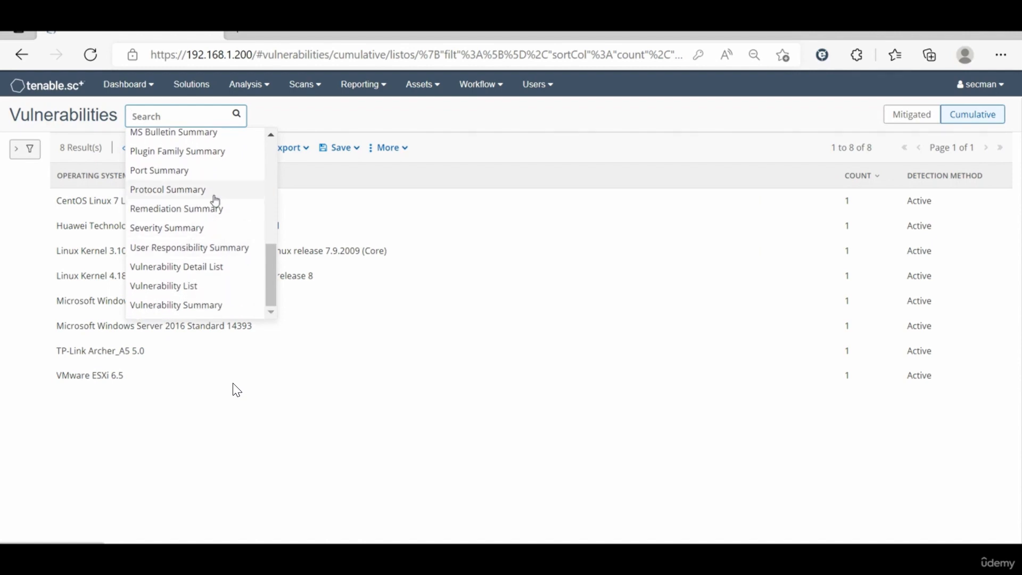
scroll(215, 199, up, 10)
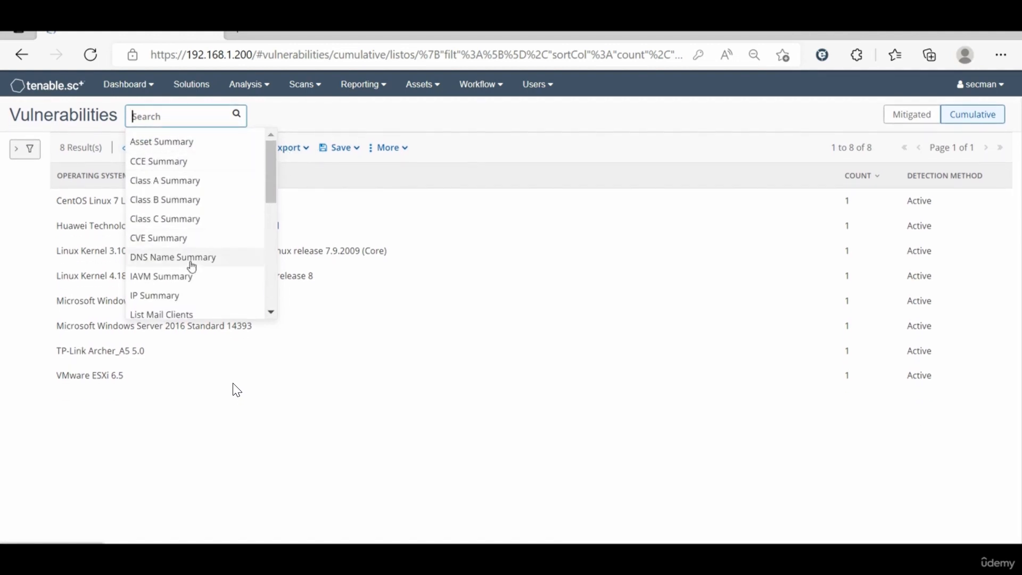
scroll(192, 266, down, 3)
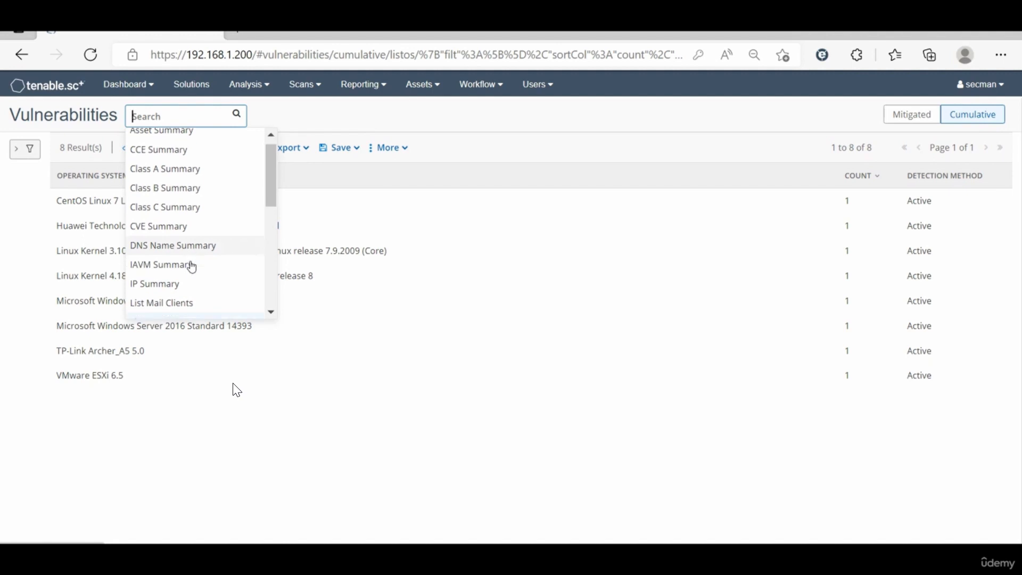
scroll(192, 266, down, 4)
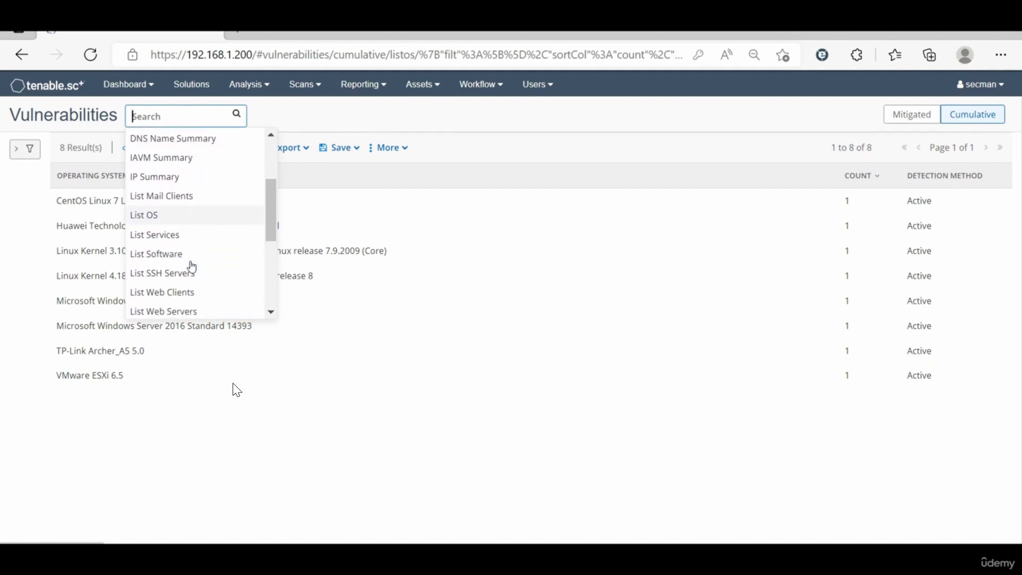
scroll(192, 266, down, 1)
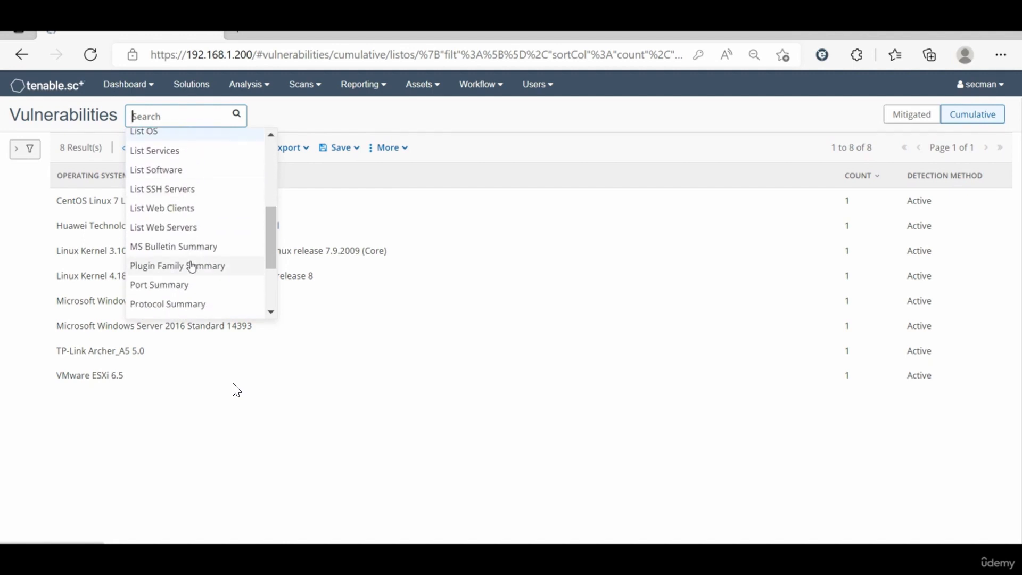
scroll(191, 267, down, 3)
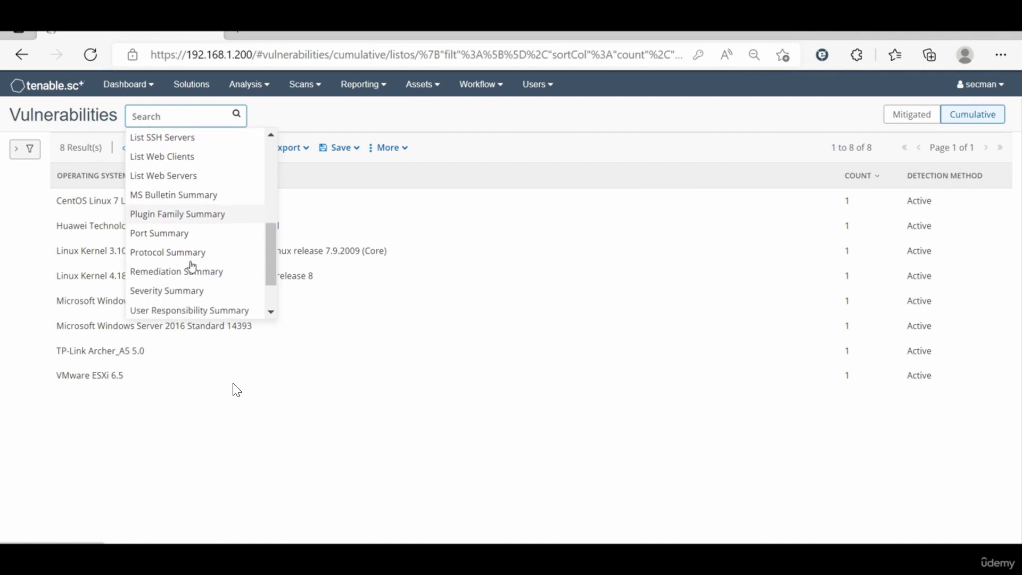
click(152, 277)
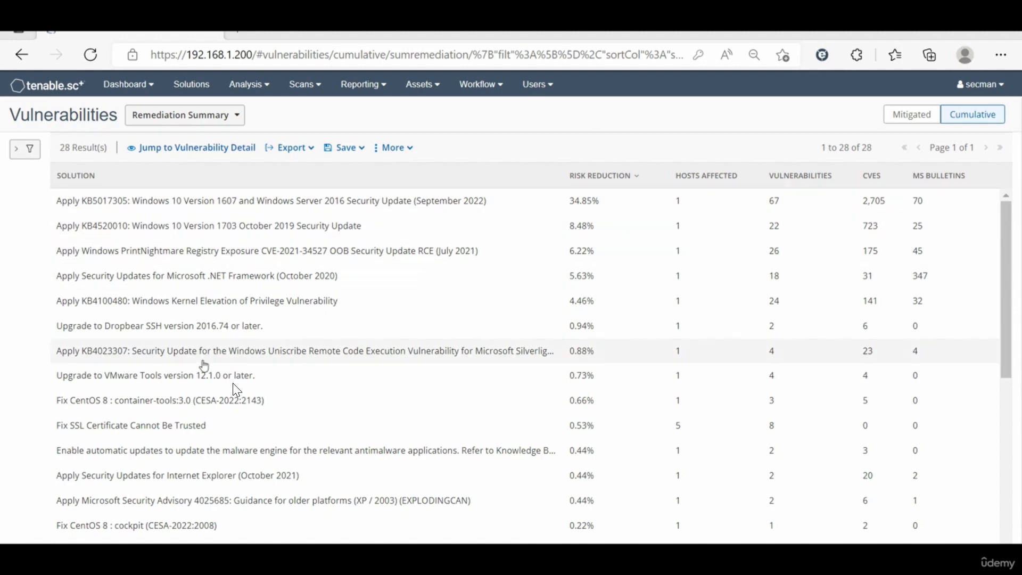
scroll(528, 421, down, 5)
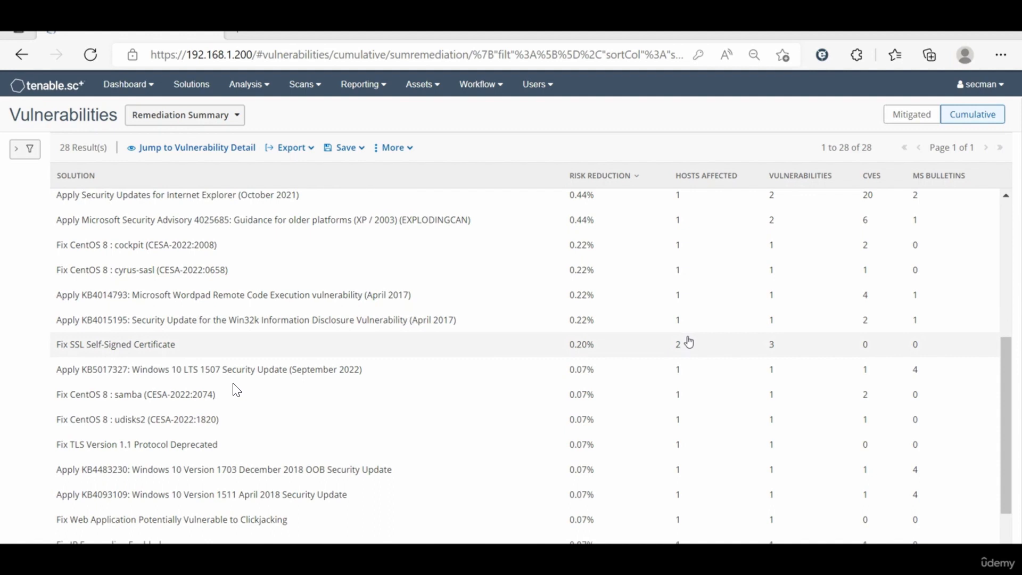
scroll(701, 347, down, 3)
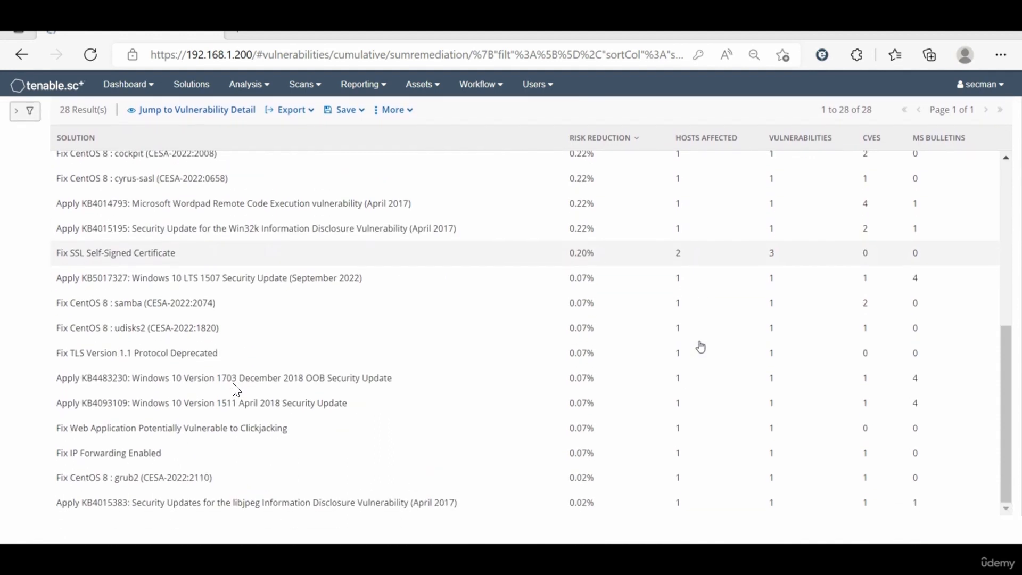
scroll(701, 346, up, 1)
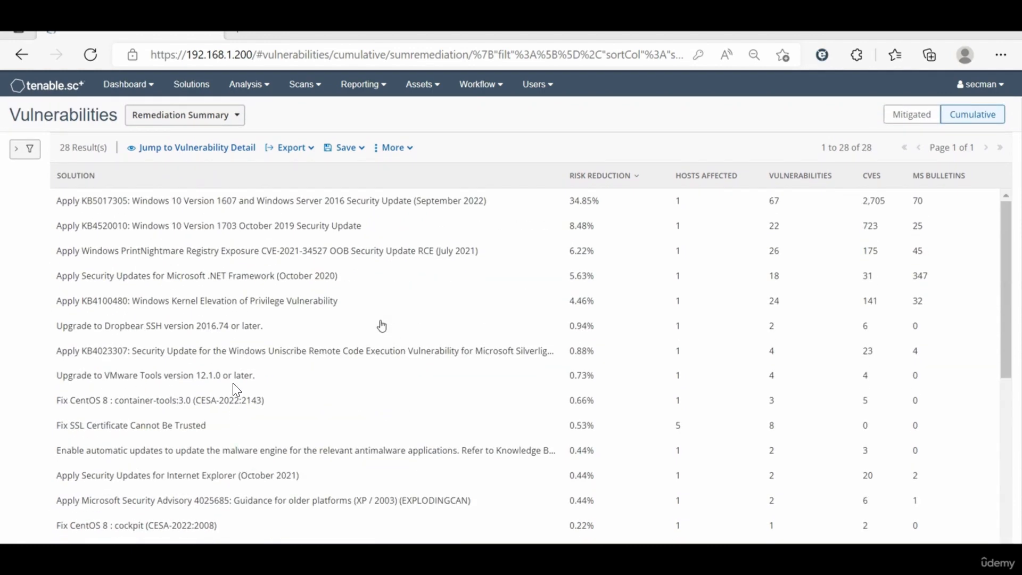
Step: Examine the vulnerabilities covered by the KB5017305 security update solution and return to the Remediation Summary
click(194, 202)
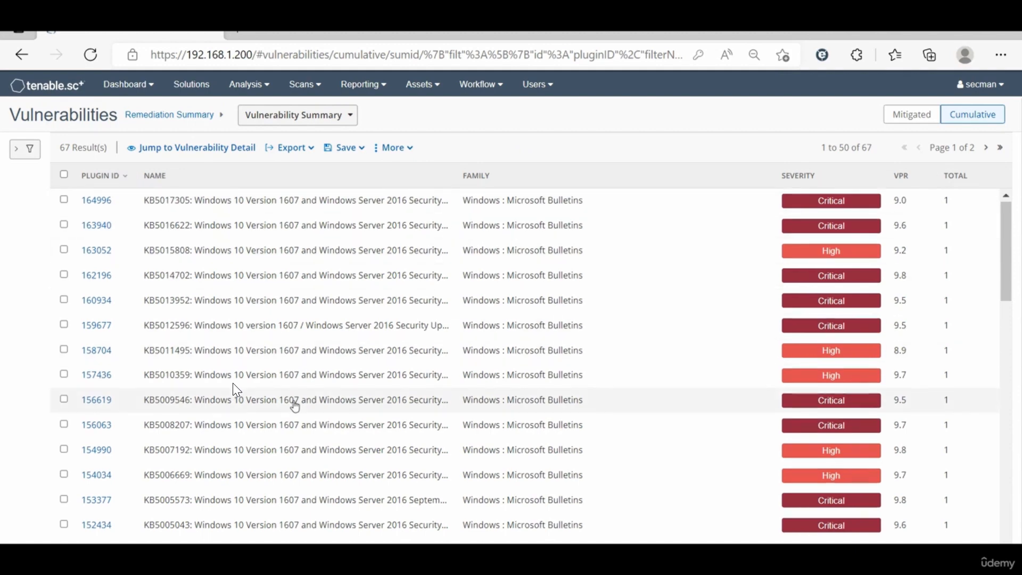
scroll(295, 405, down, 10)
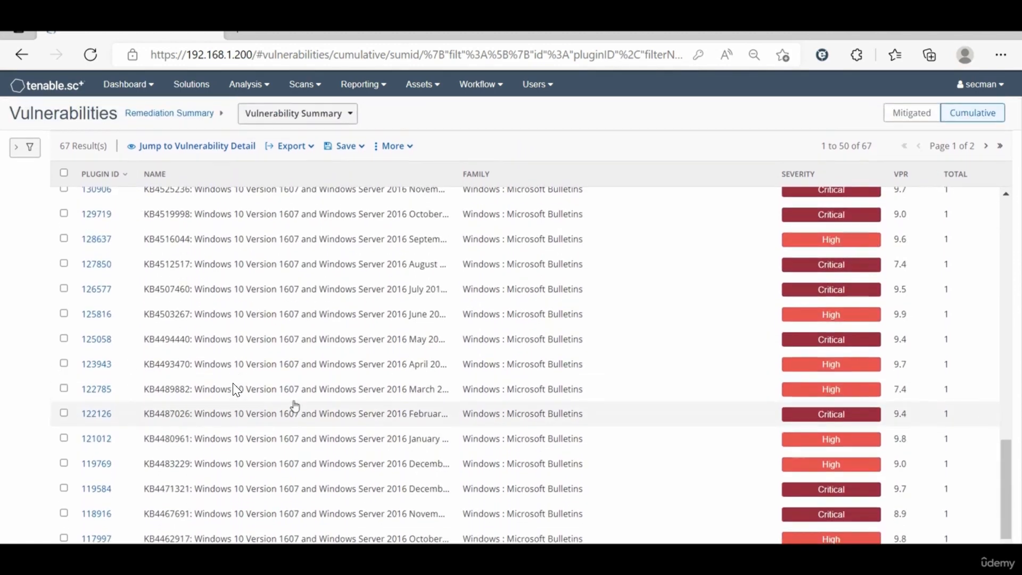
scroll(295, 406, up, 10)
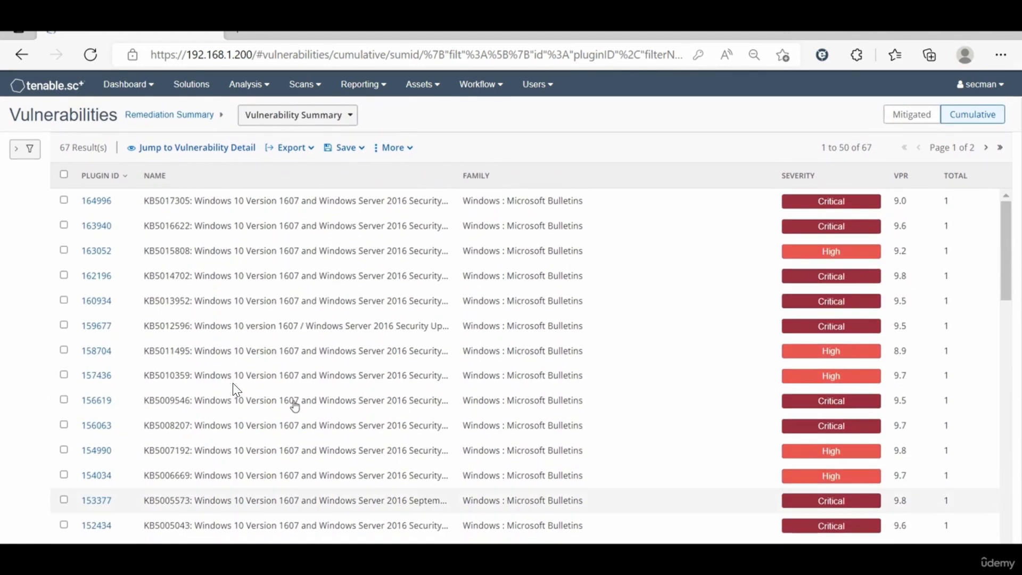
click(143, 116)
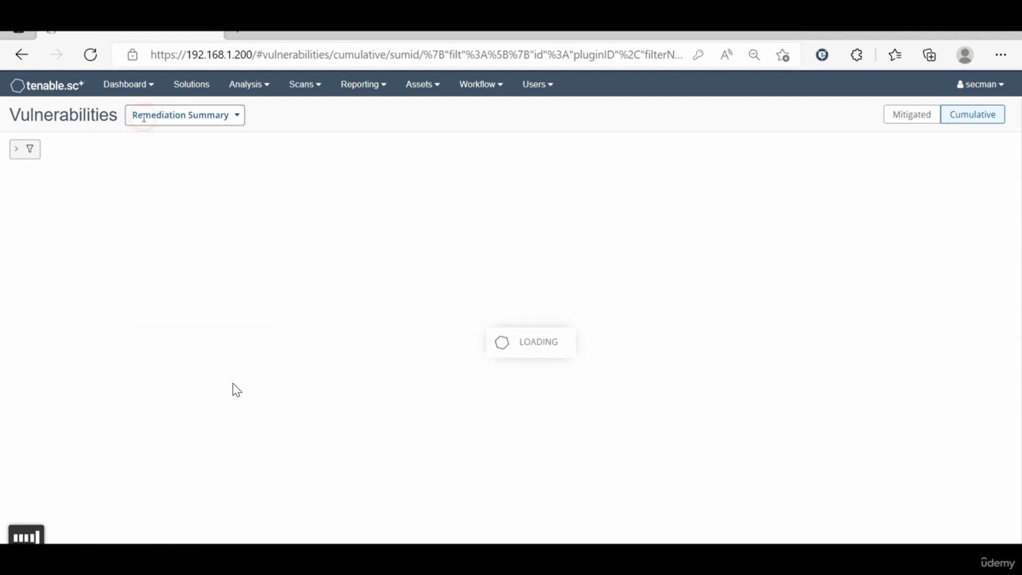
click(144, 121)
Step: Switch the cumulative analysis from the Remediation Summary to the Vulnerability Summary
click(173, 116)
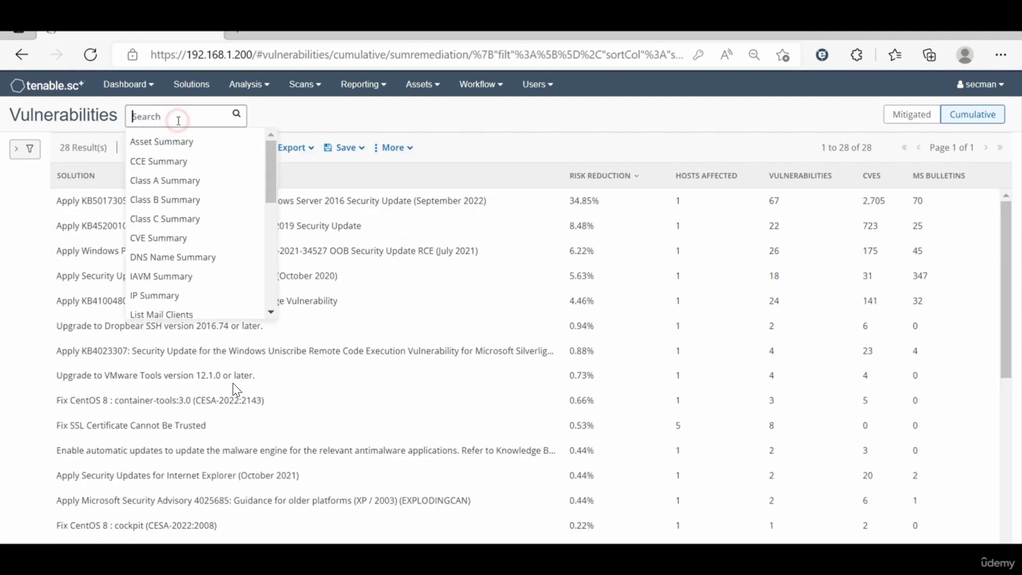
scroll(213, 265, down, 3)
scroll(214, 266, down, 5)
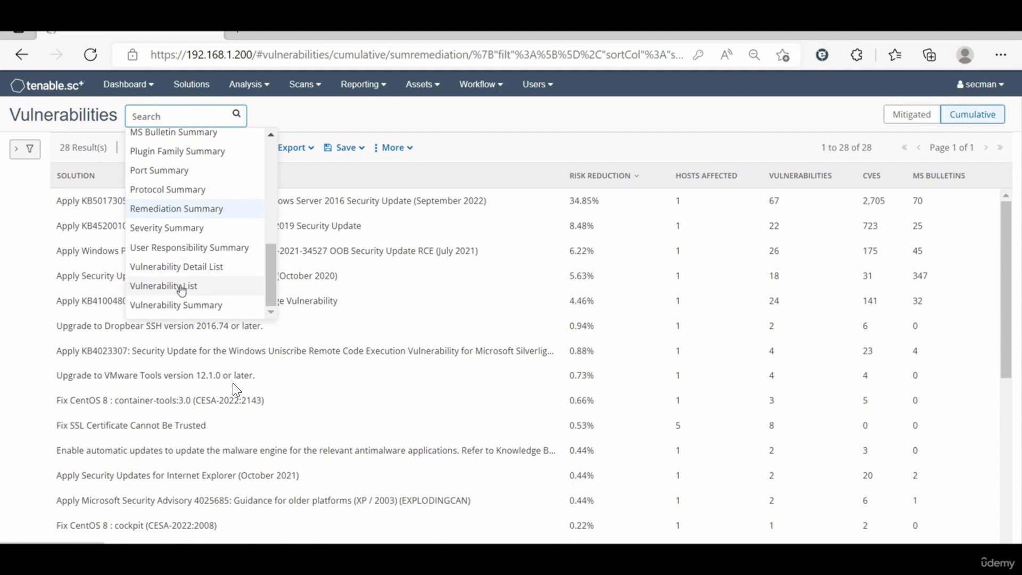
click(181, 305)
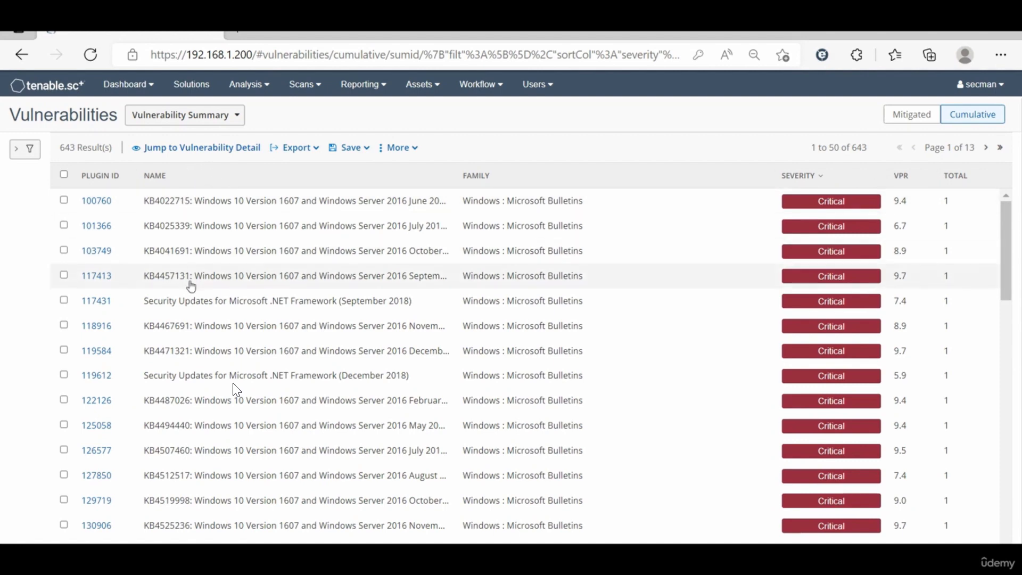
Step: Switch the cumulative analysis from the Vulnerability Summary to the Vulnerability List
click(237, 115)
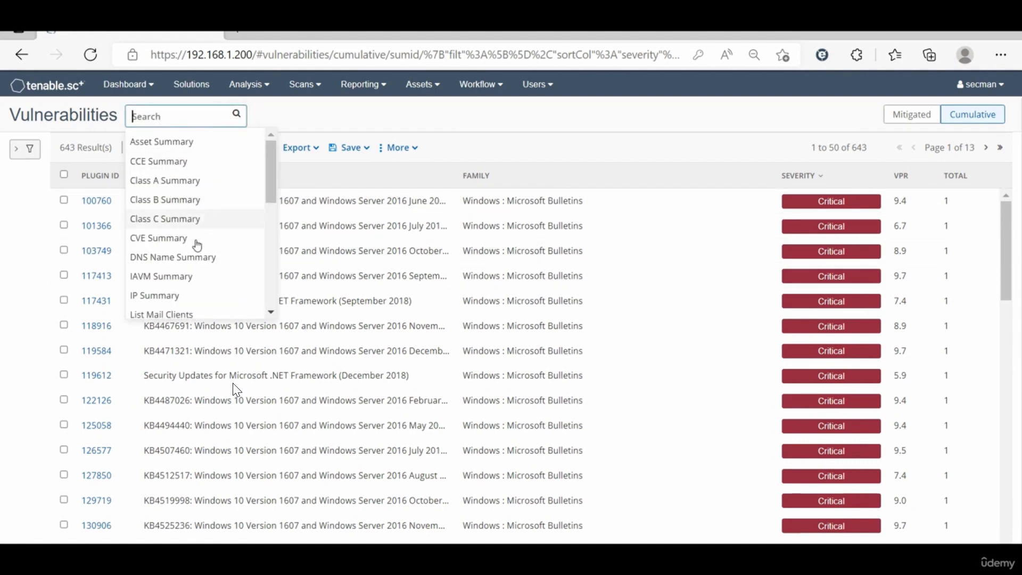
scroll(183, 292, down, 5)
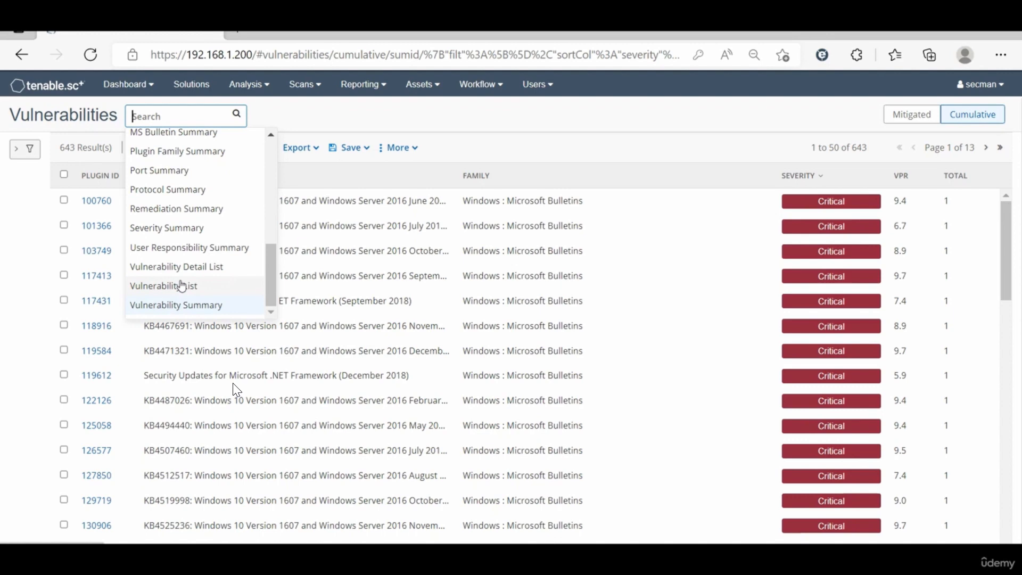
click(182, 286)
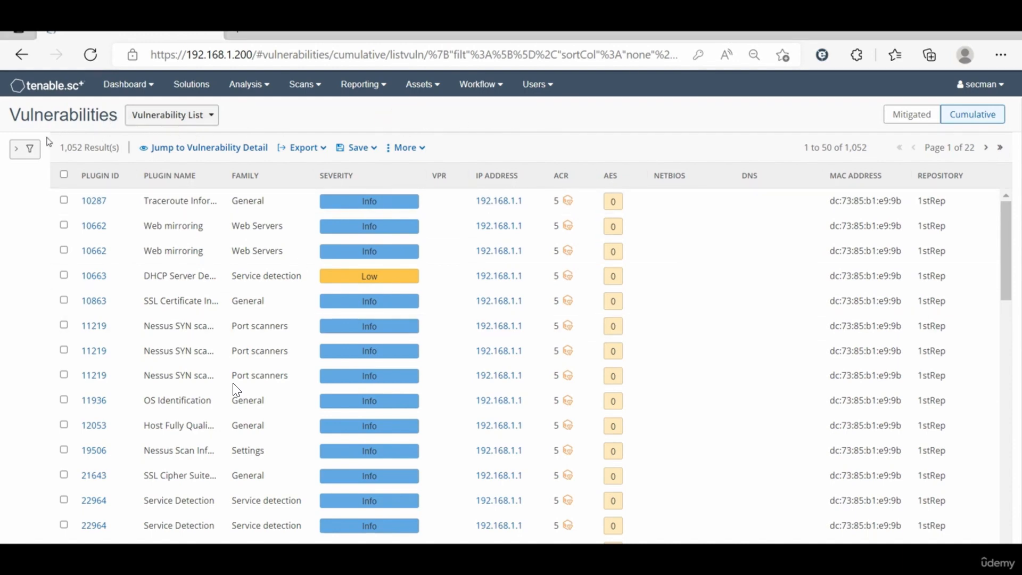
Step: Look through the filter criteria that can be added to the vulnerability list
click(19, 152)
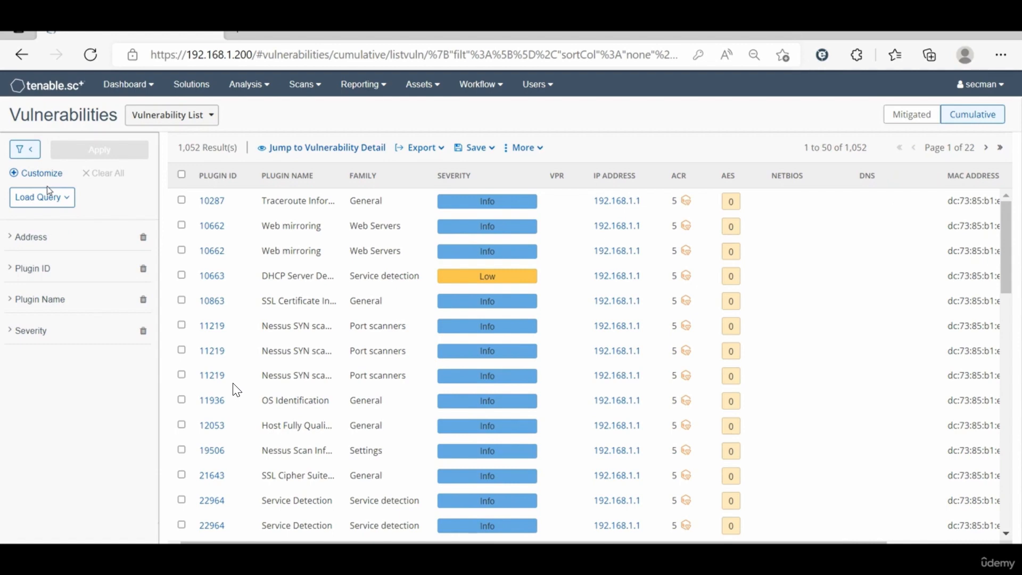
click(52, 181)
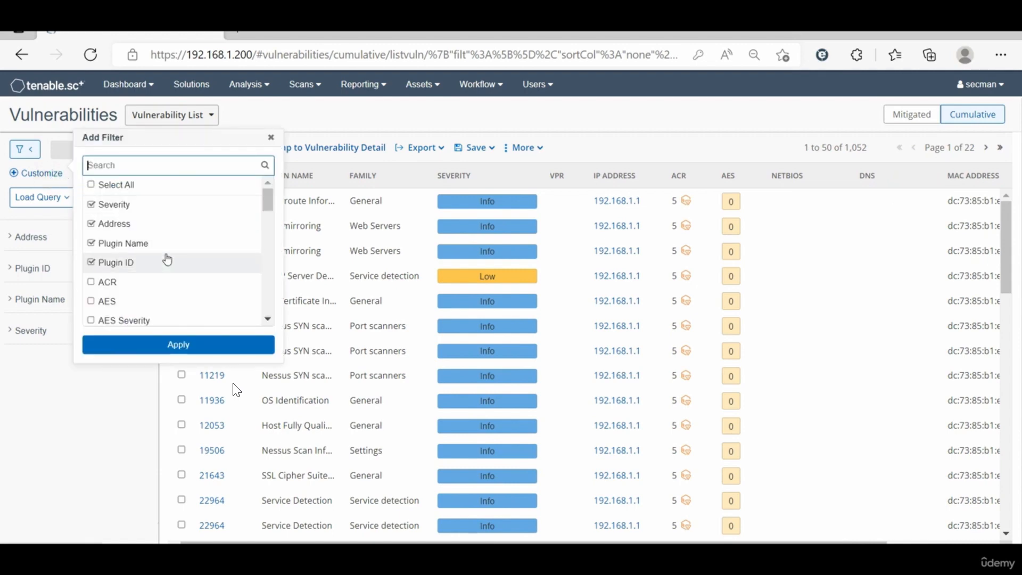
scroll(167, 260, down, 5)
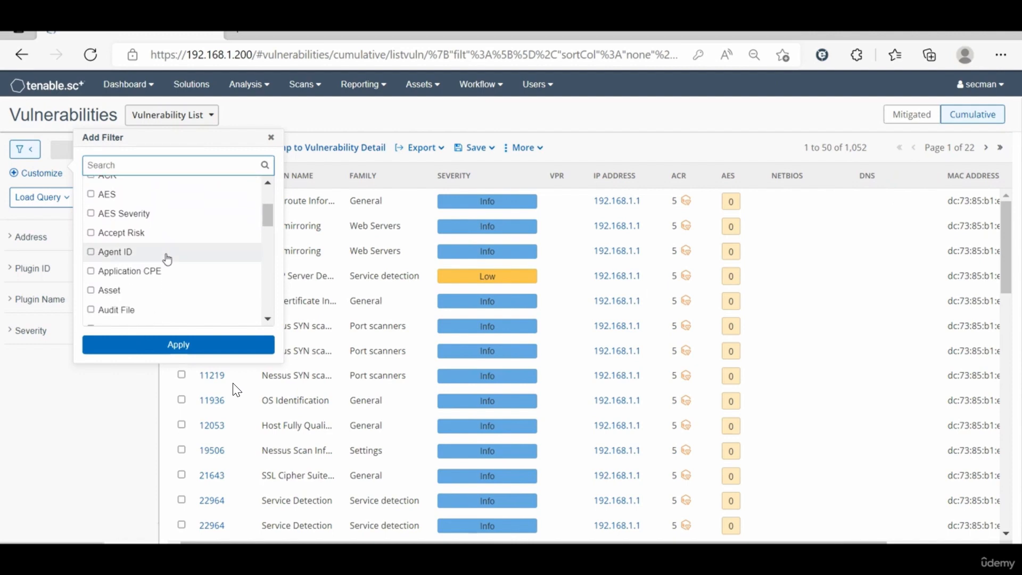
scroll(167, 260, down, 15)
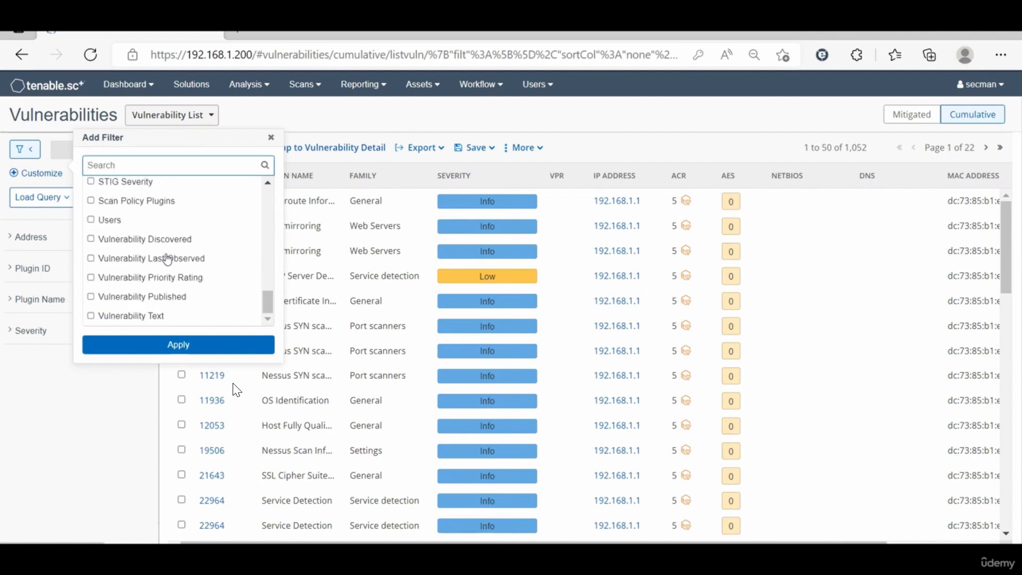
scroll(149, 235, up, 3)
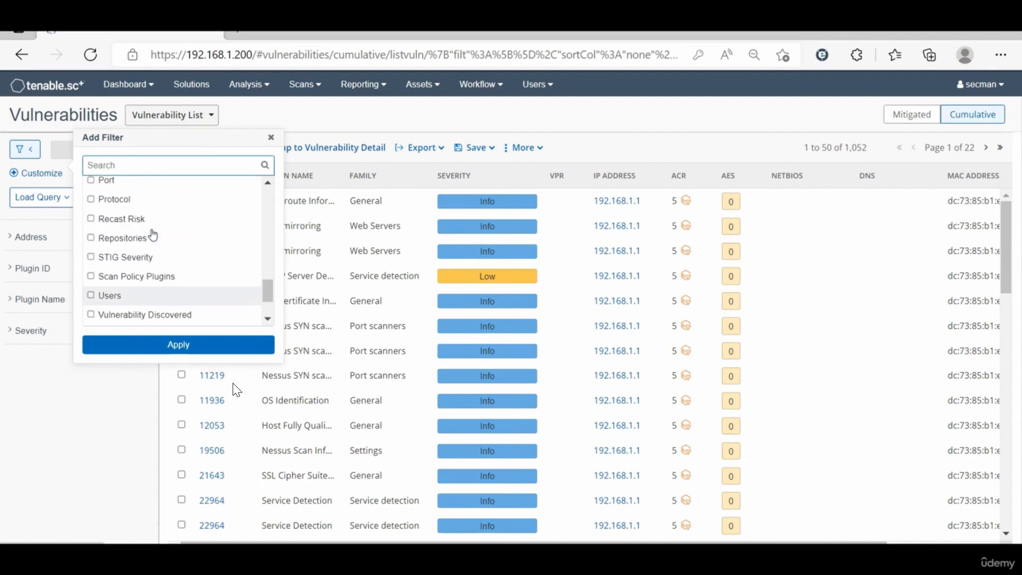
scroll(153, 235, up, 2)
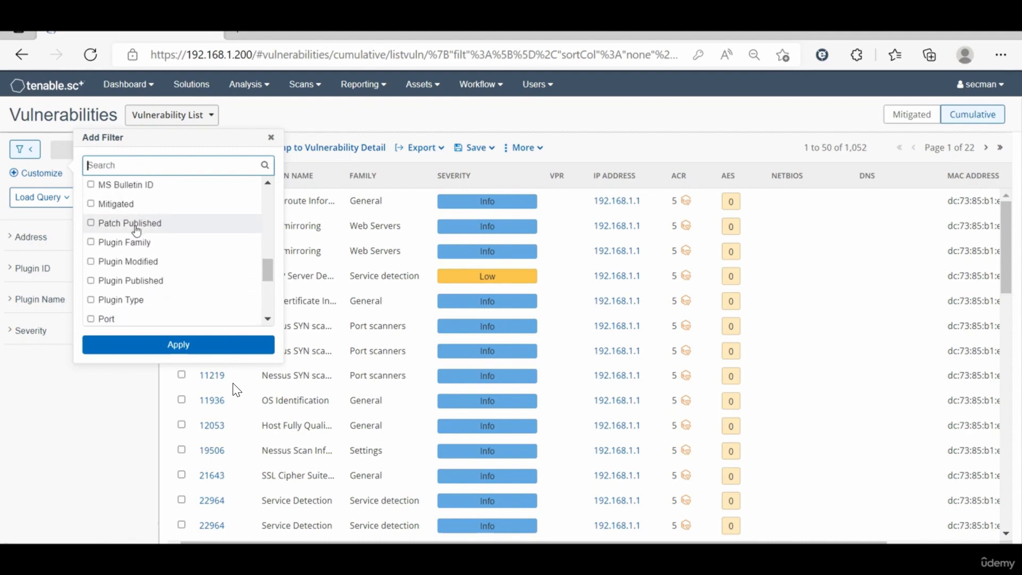
scroll(137, 231, up, 3)
scroll(179, 215, up, 3)
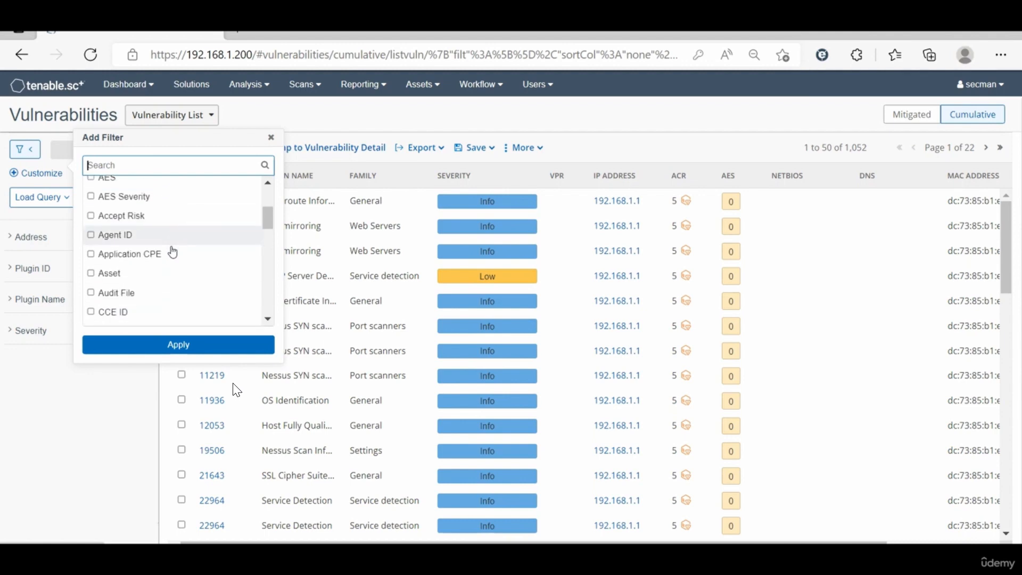
scroll(160, 272, up, 3)
scroll(160, 273, down, 3)
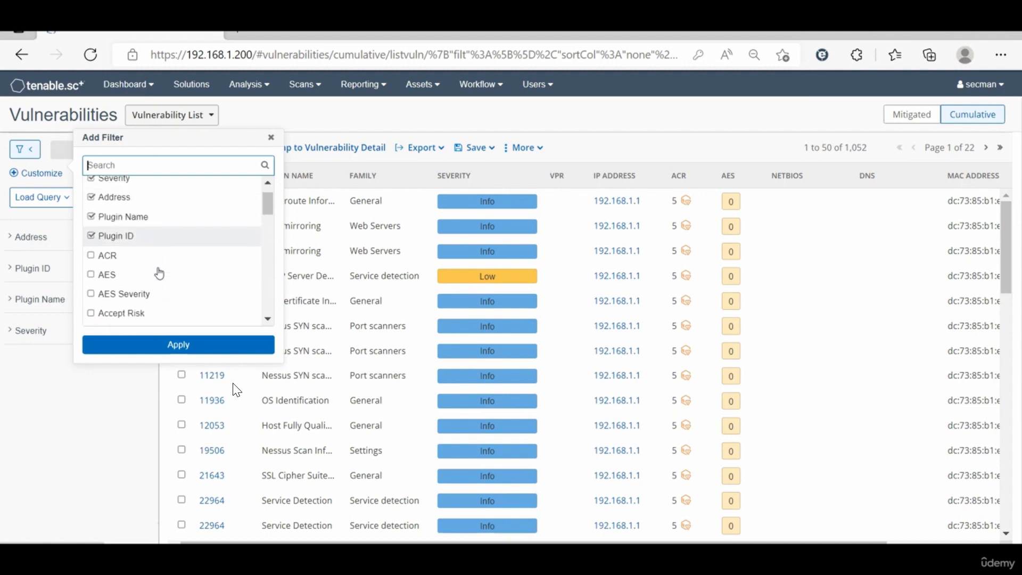
scroll(159, 273, down, 3)
scroll(159, 273, up, 1)
Step: Find the Exploit Available criterion and add it to the vulnerability list's filters
text(ex)
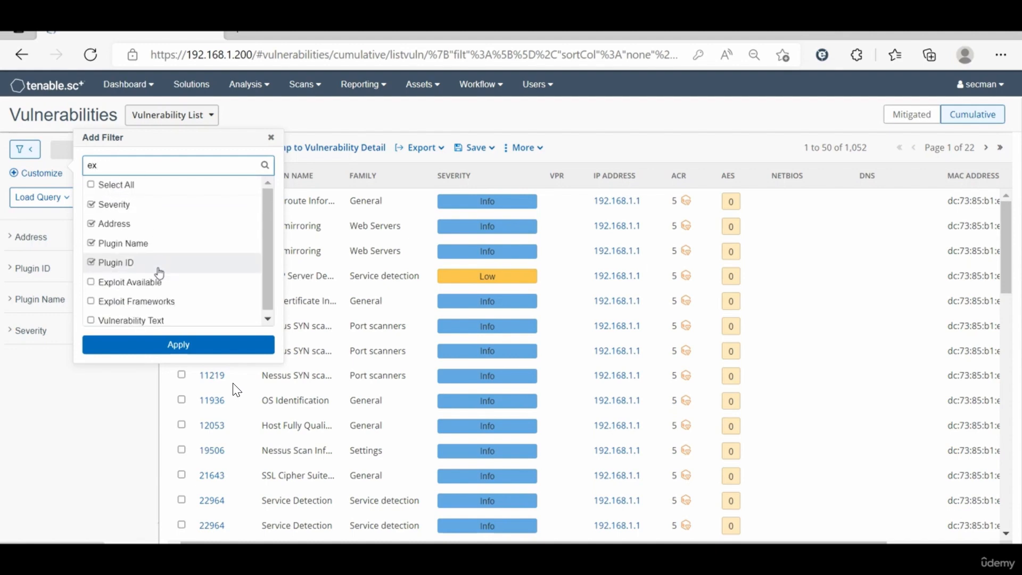
click(97, 286)
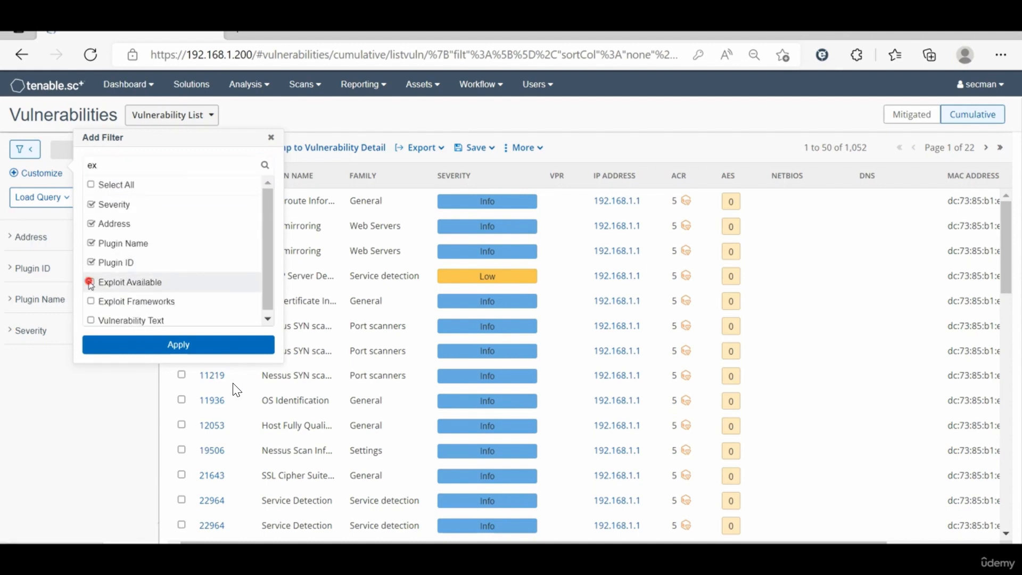
click(165, 344)
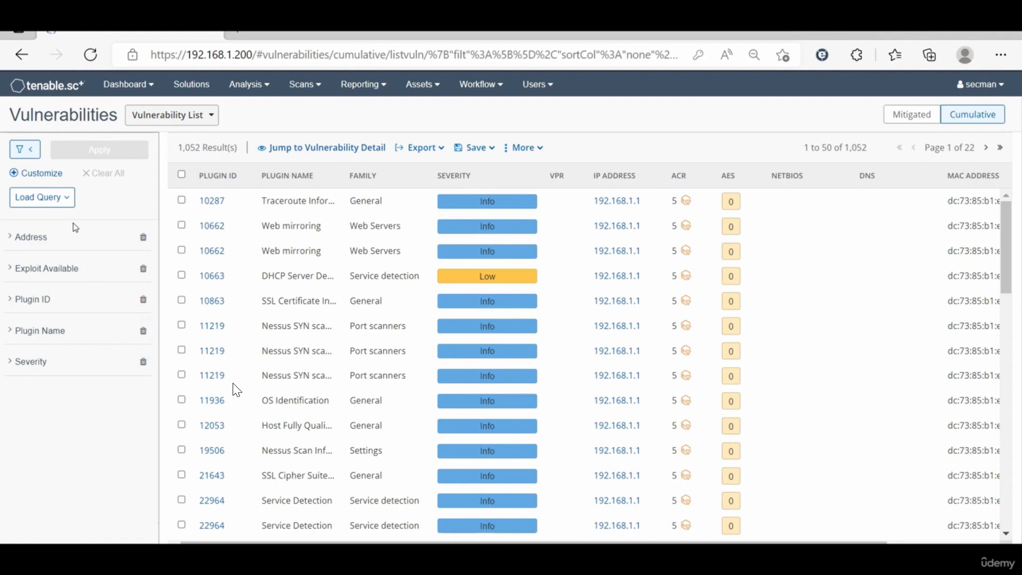
Step: Filter the vulnerability list by the address 192.168.1.211 and look through the matching entries
click(73, 205)
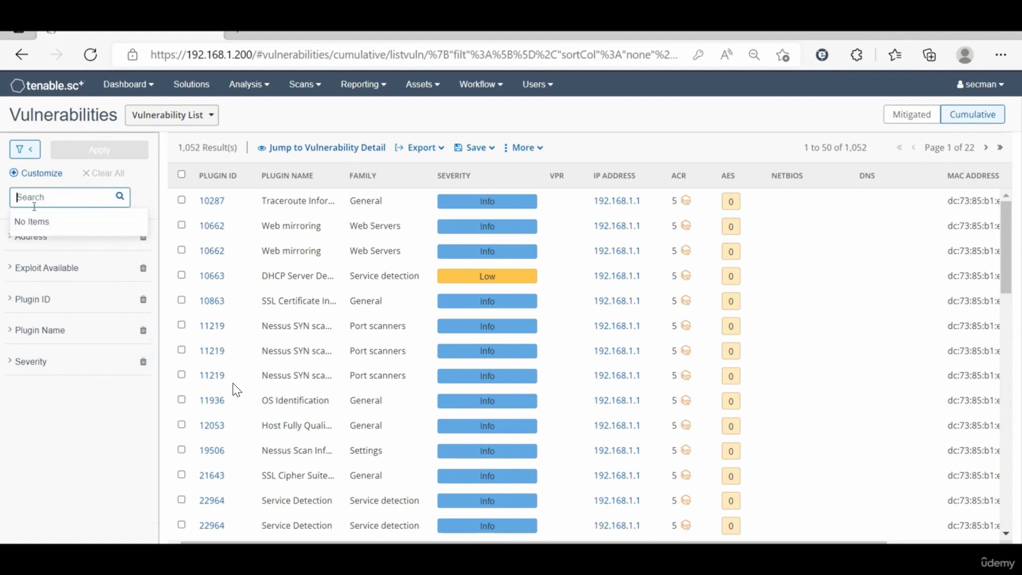
click(147, 189)
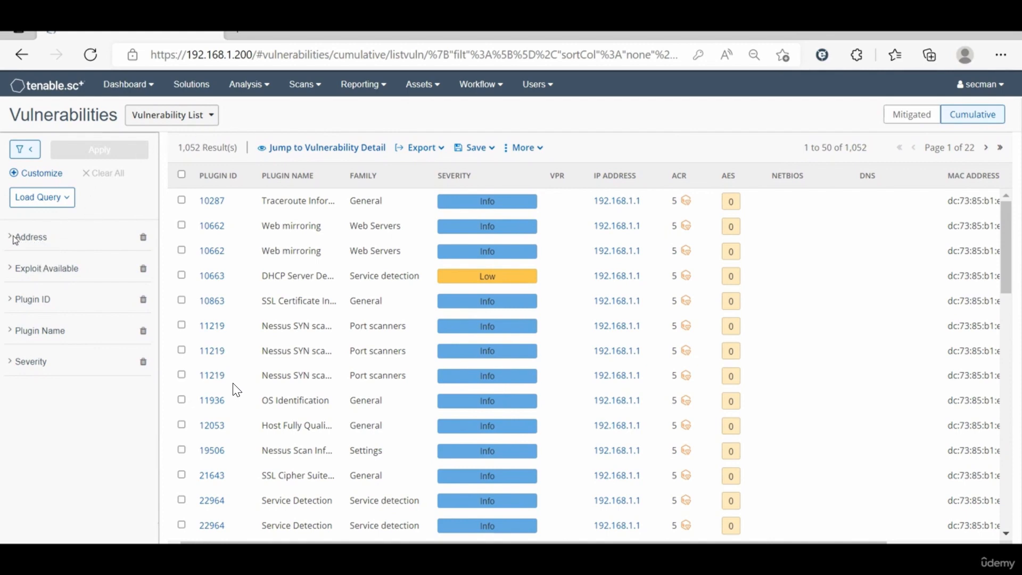
click(10, 236)
click(34, 264)
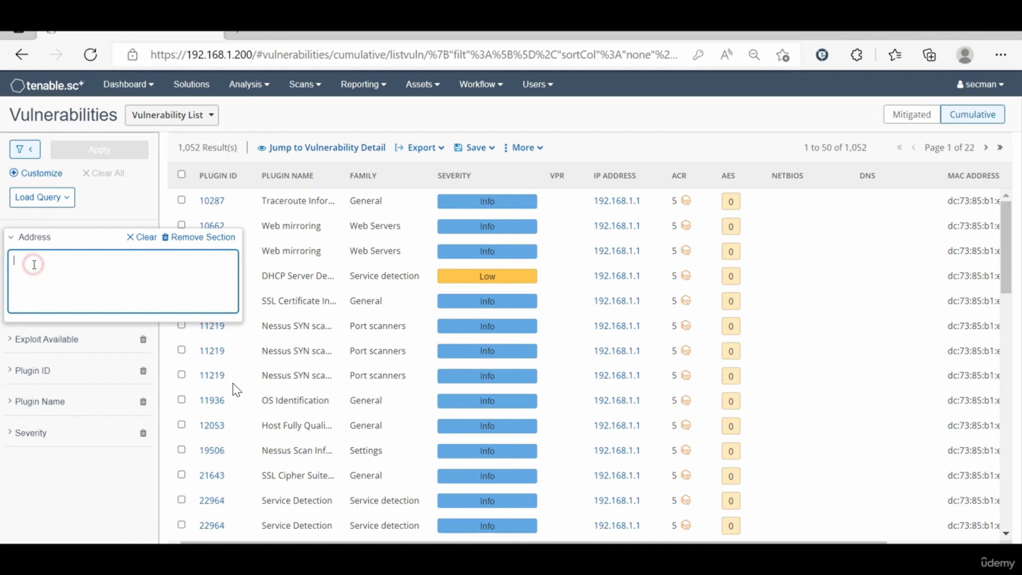
text(192.168.1.211)
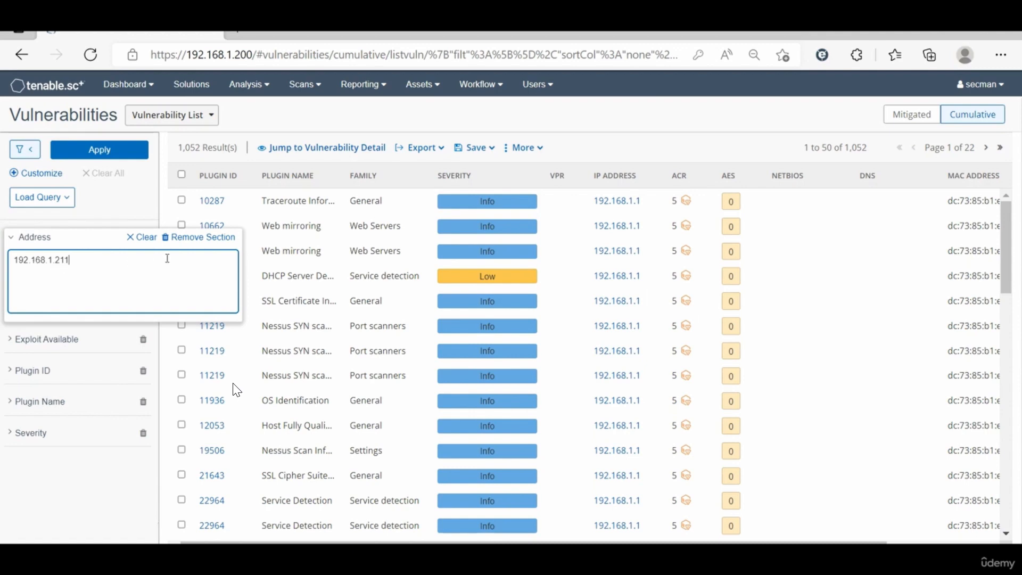
click(110, 153)
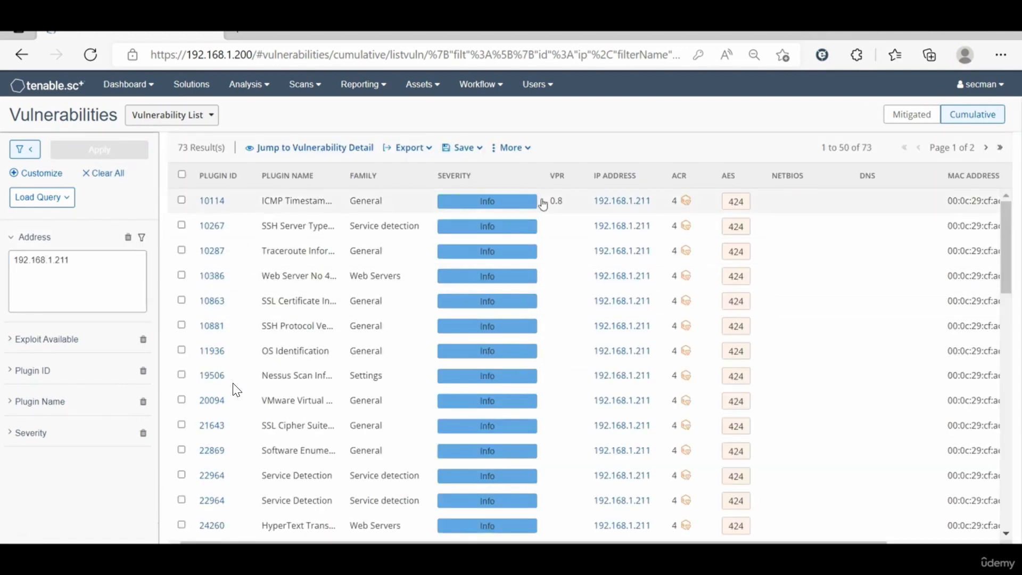
scroll(564, 349, down, 6)
scroll(564, 350, down, 3)
scroll(564, 350, up, 3)
scroll(489, 301, up, 5)
scroll(489, 301, right, 3)
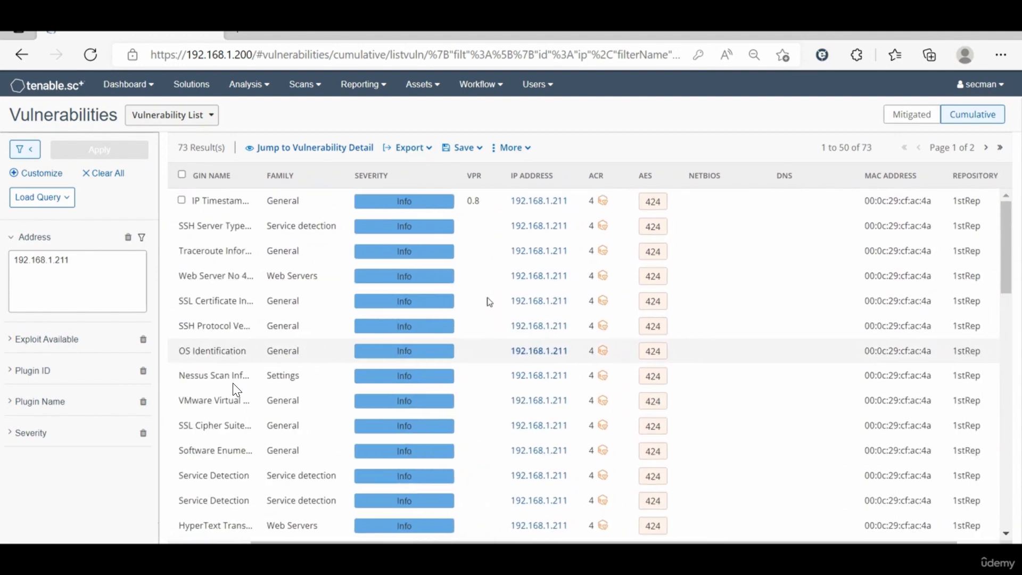
Step: Clear the address filter and apply the change to list the vulnerabilities of all hosts again
mouse_move(126, 249)
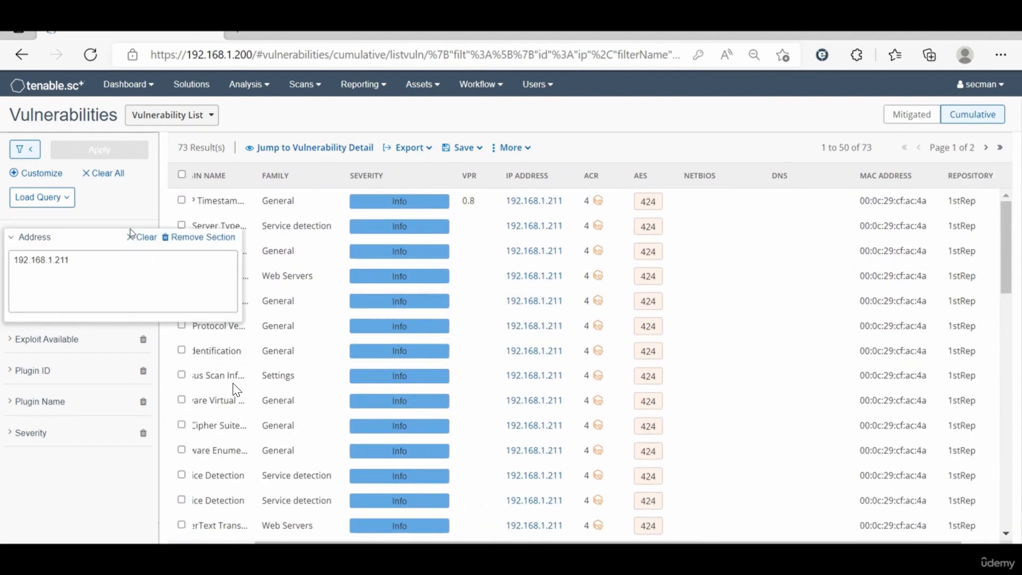
click(134, 239)
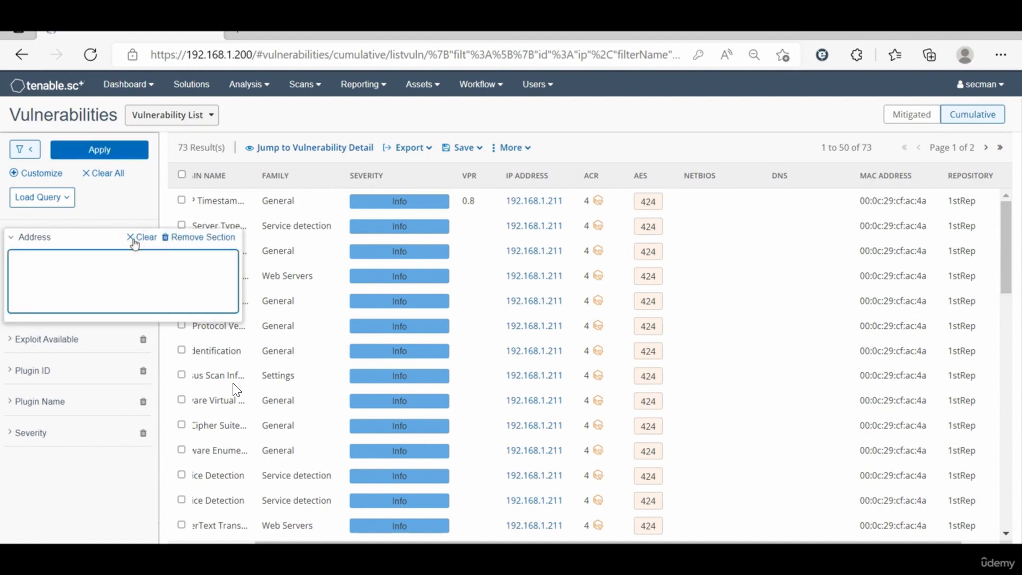
click(115, 156)
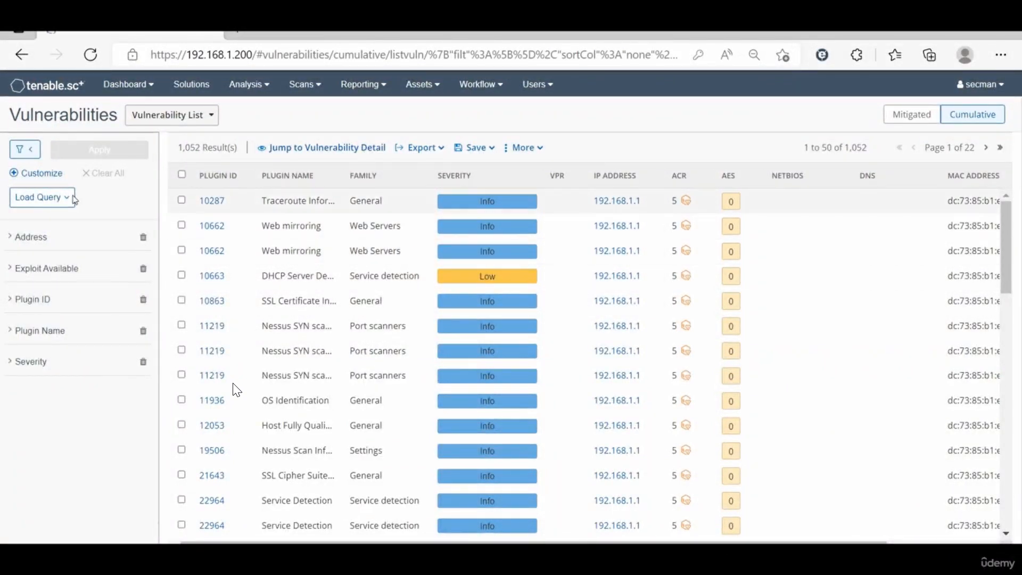
Step: Filter the vulnerability list to entries with Exploit Available set to Yes
click(57, 274)
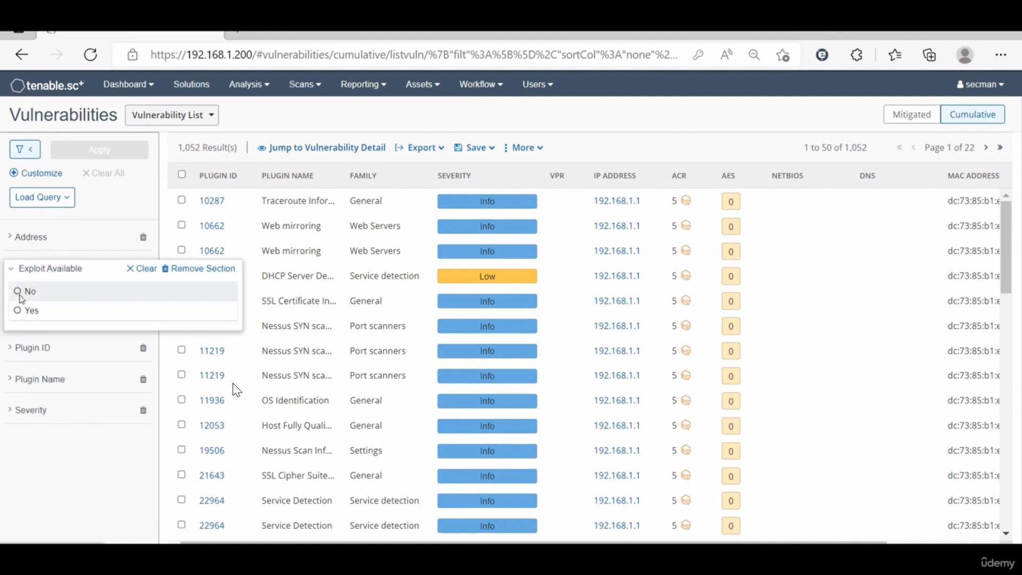
click(31, 312)
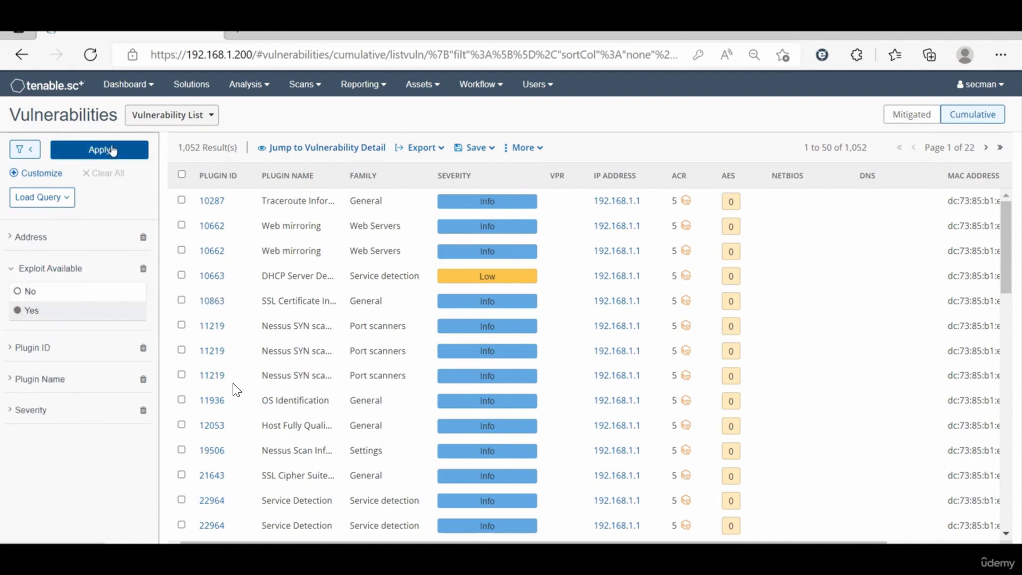
click(112, 149)
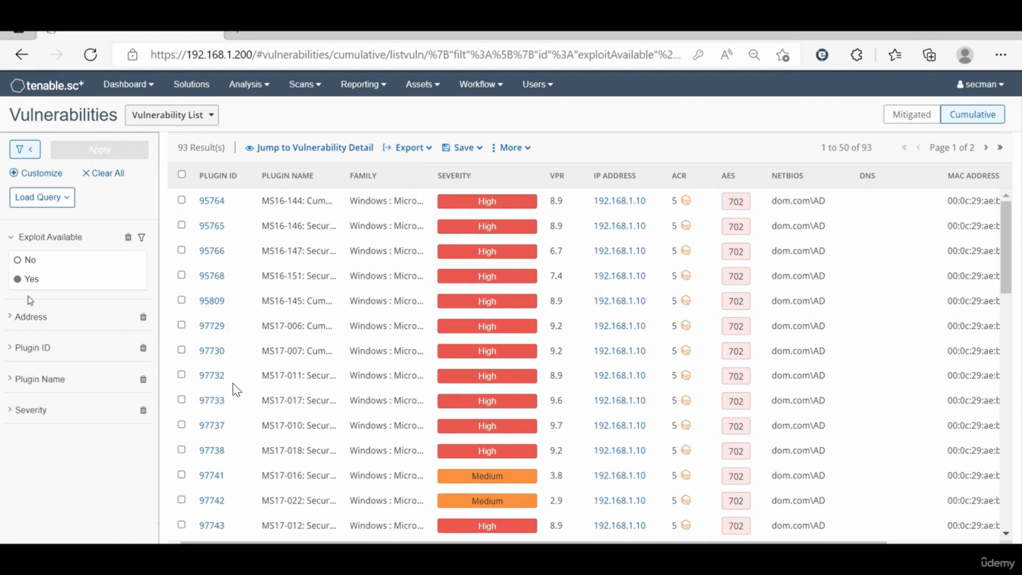
Step: Restrict the exploitable vulnerabilities to the Critical severity and apply the filter
mouse_move(27, 251)
click(62, 411)
click(63, 410)
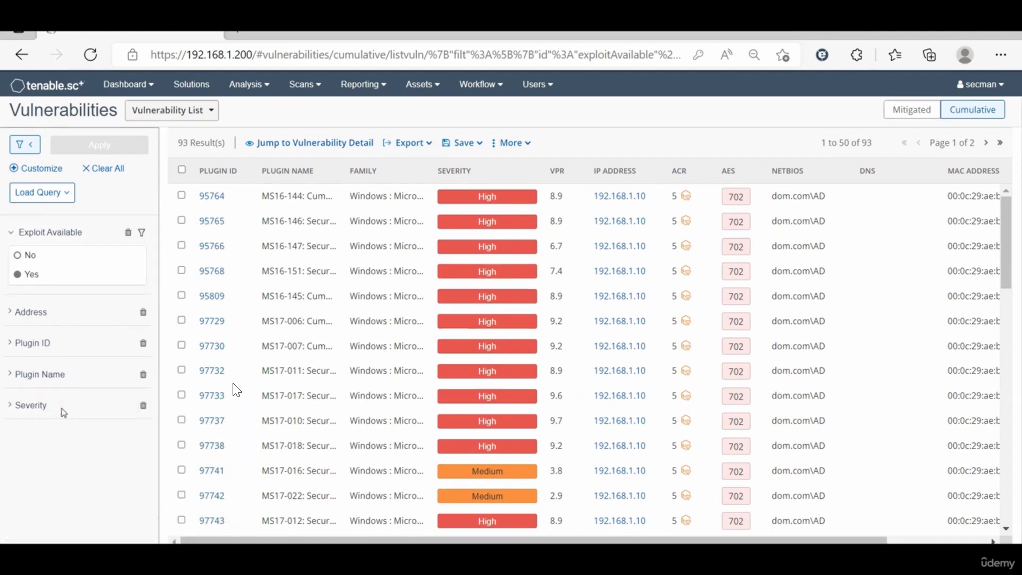
click(5, 418)
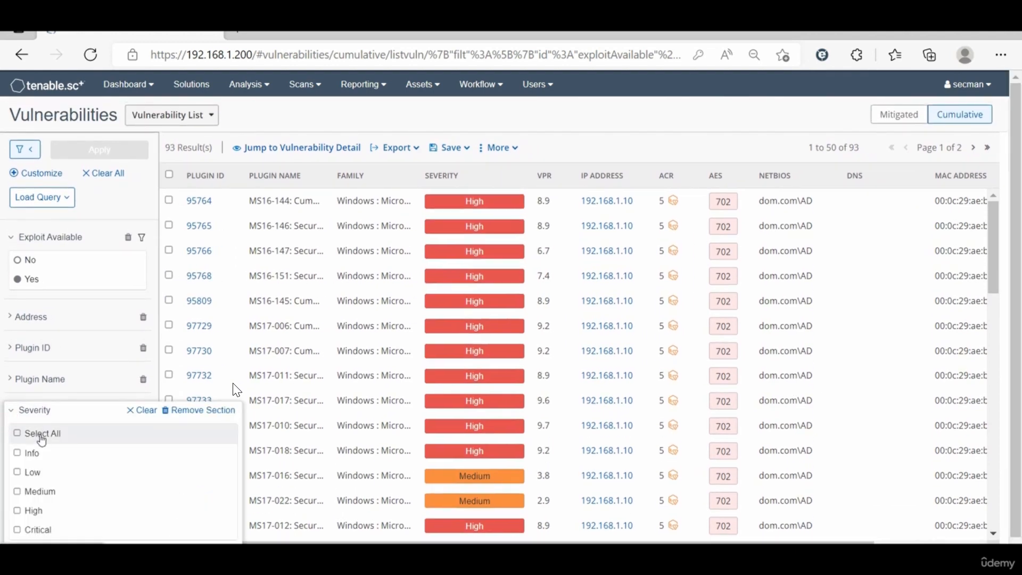
click(38, 530)
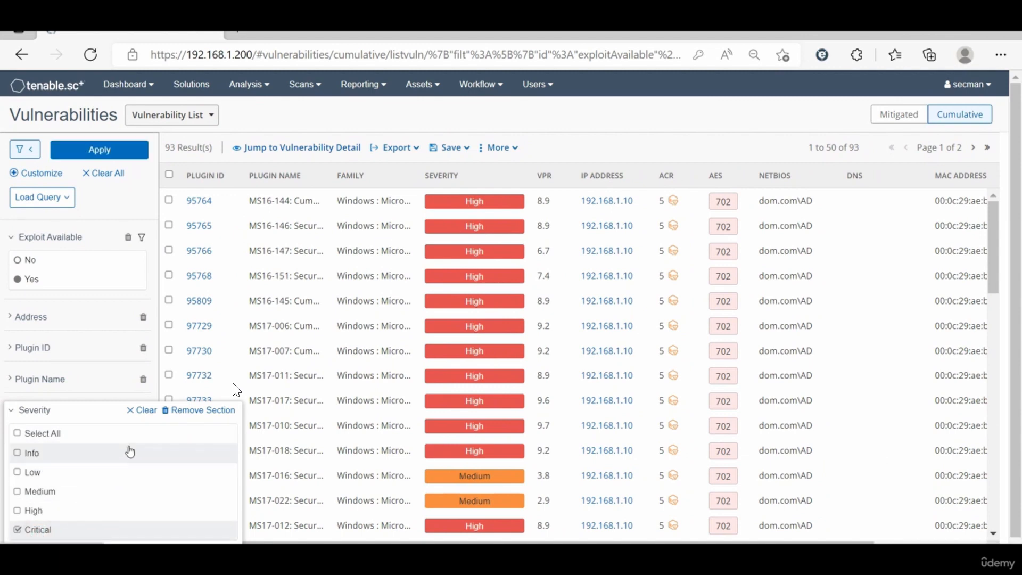
click(114, 162)
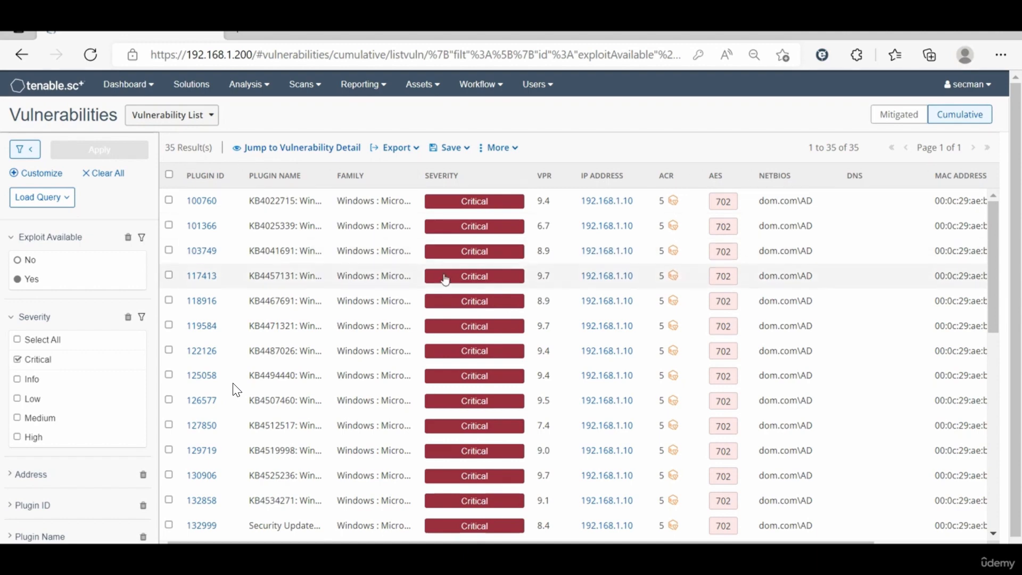
Step: Review the active filters and examine the save options and additional actions offered for the filtered vulnerability list
mouse_move(53, 454)
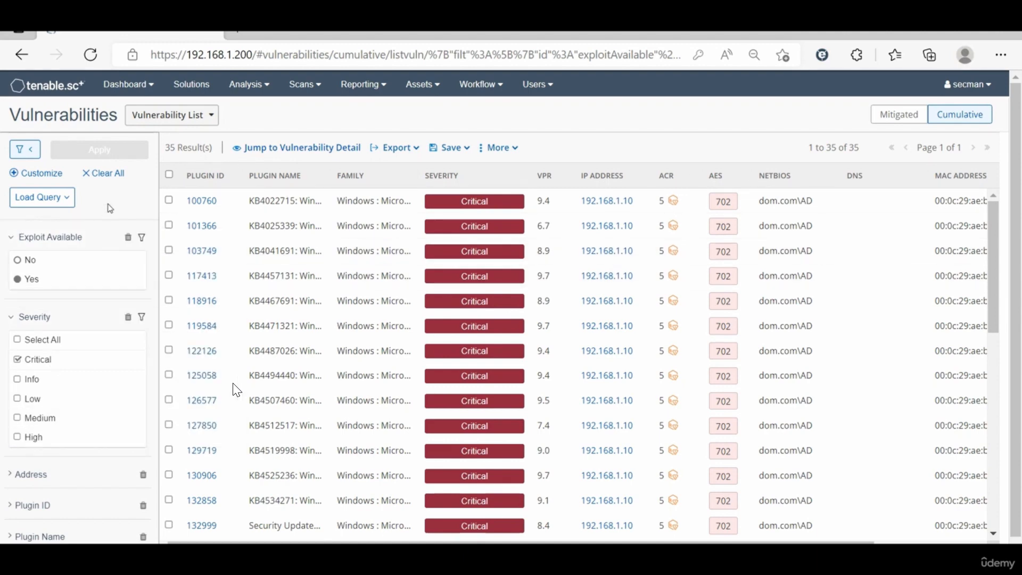
scroll(109, 207, down, 1)
mouse_move(81, 300)
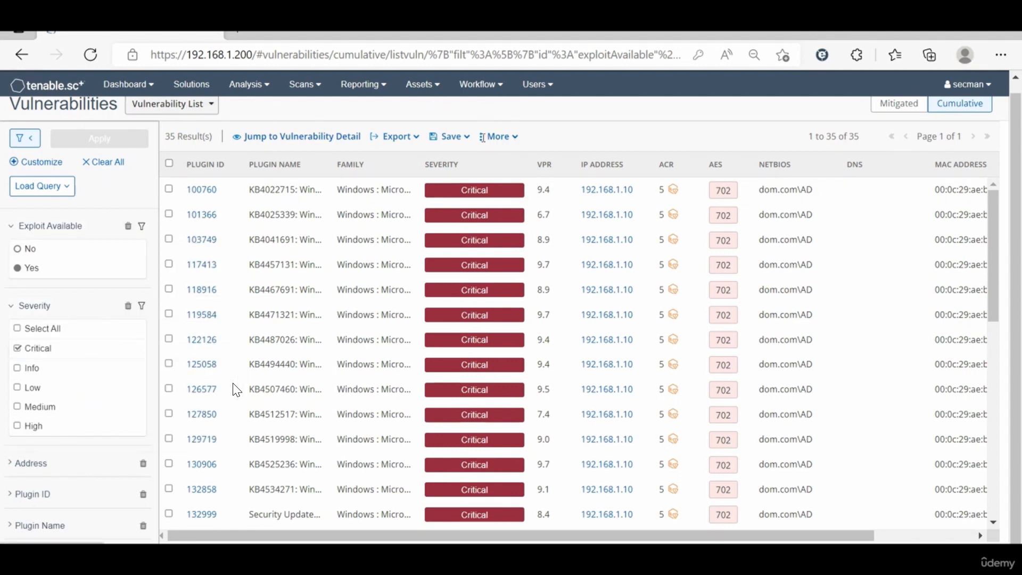
click(467, 137)
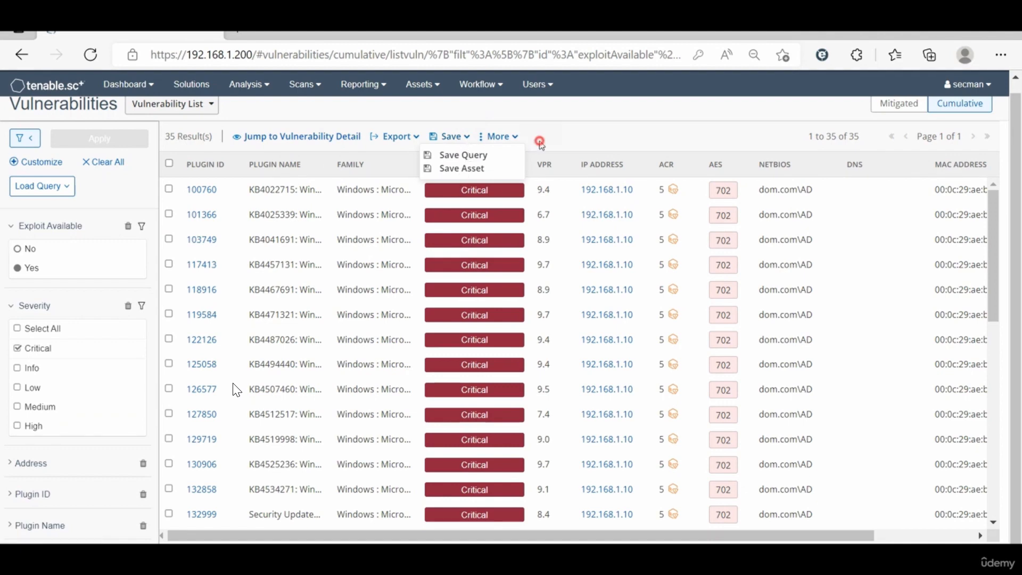
click(539, 141)
click(514, 137)
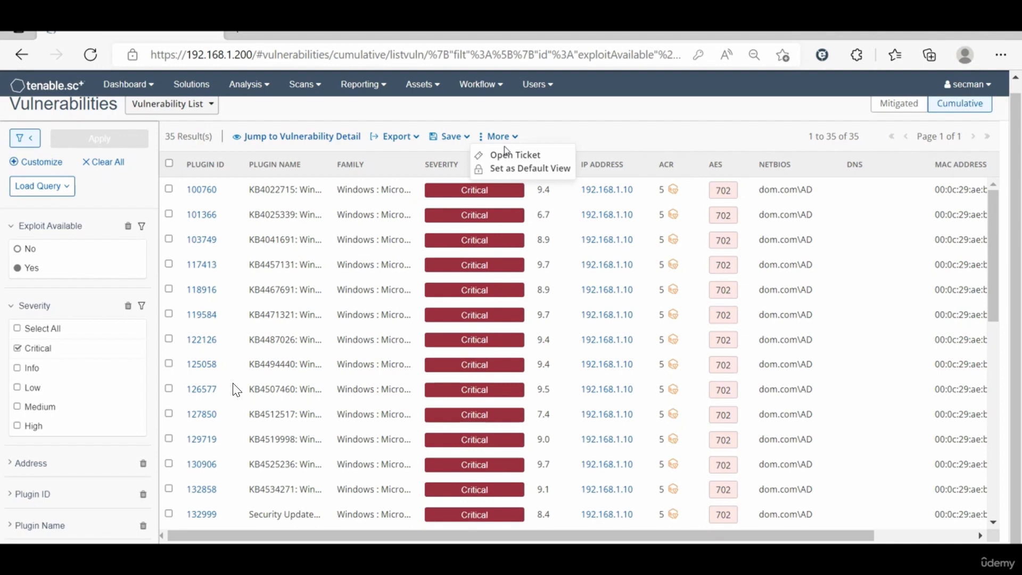
scroll(549, 123, up, 1)
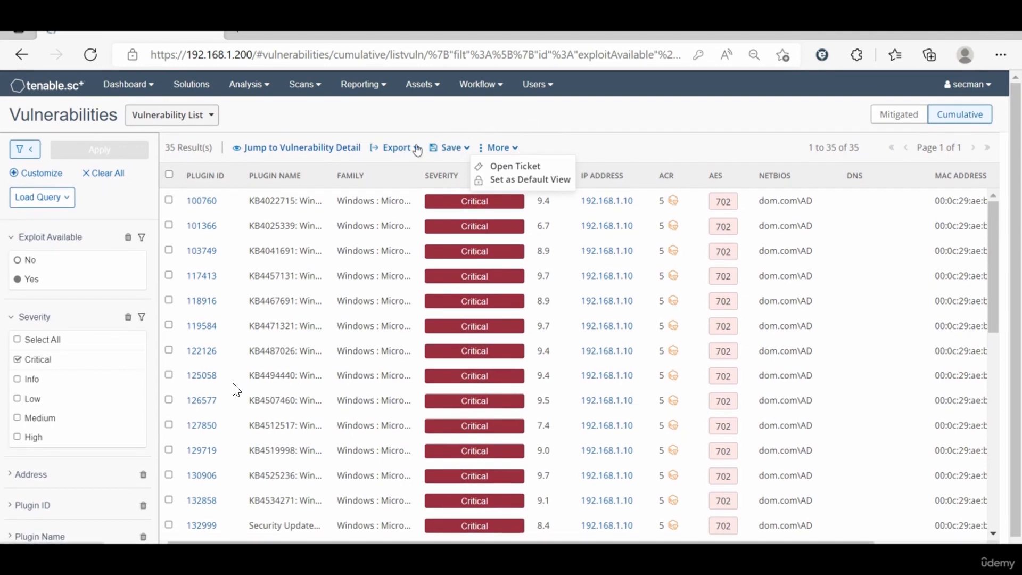
Step: Check which export formats are offered for the filtered vulnerability list
click(417, 150)
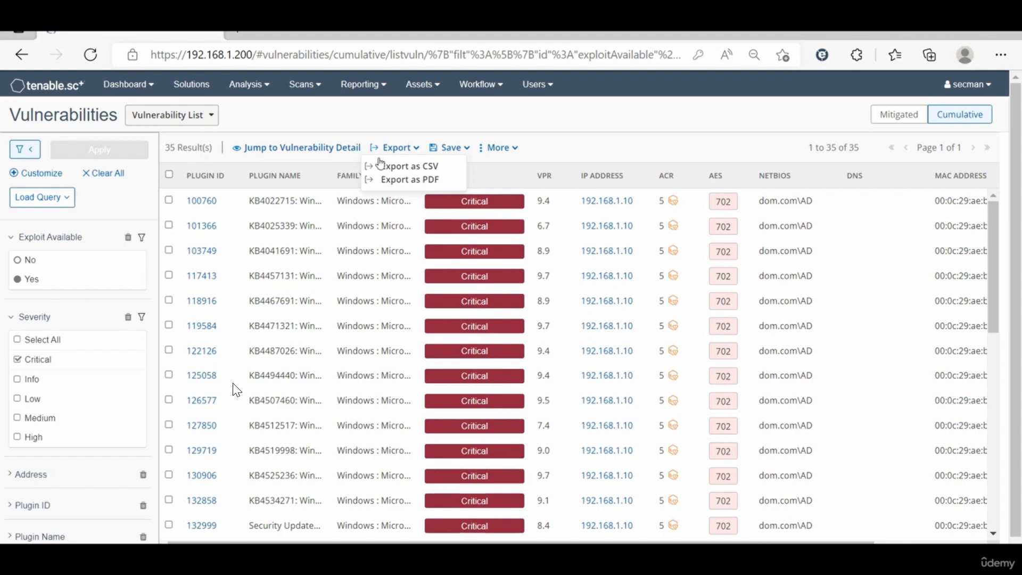
click(314, 125)
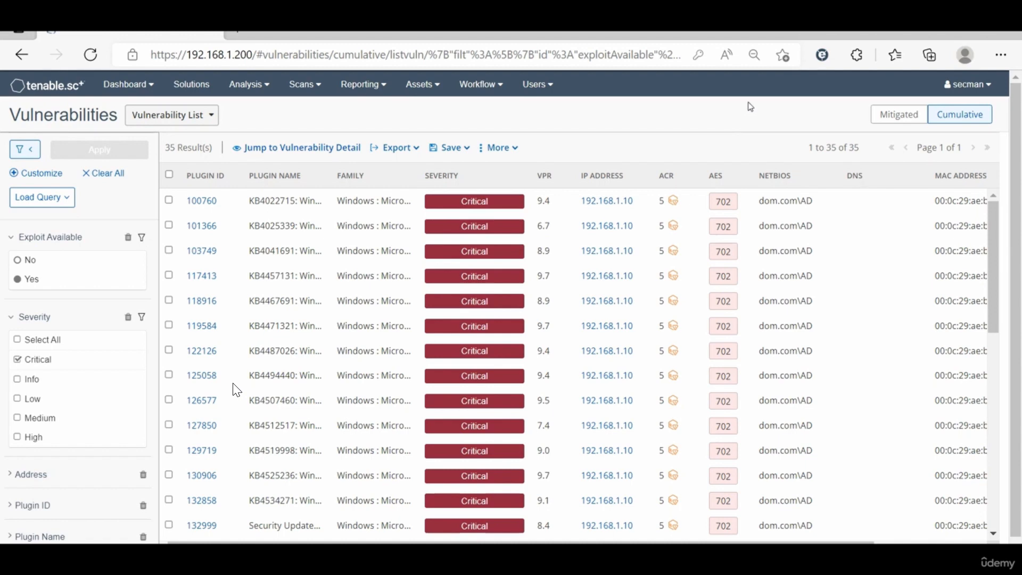
Step: Show the mitigated vulnerabilities and clear all filters to review the complete mitigated list
click(898, 117)
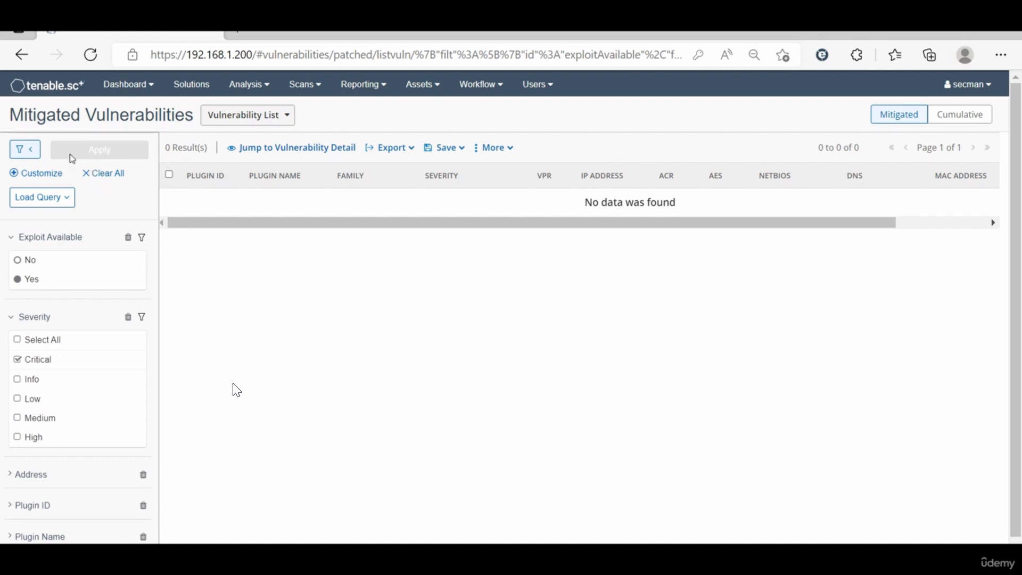
click(25, 150)
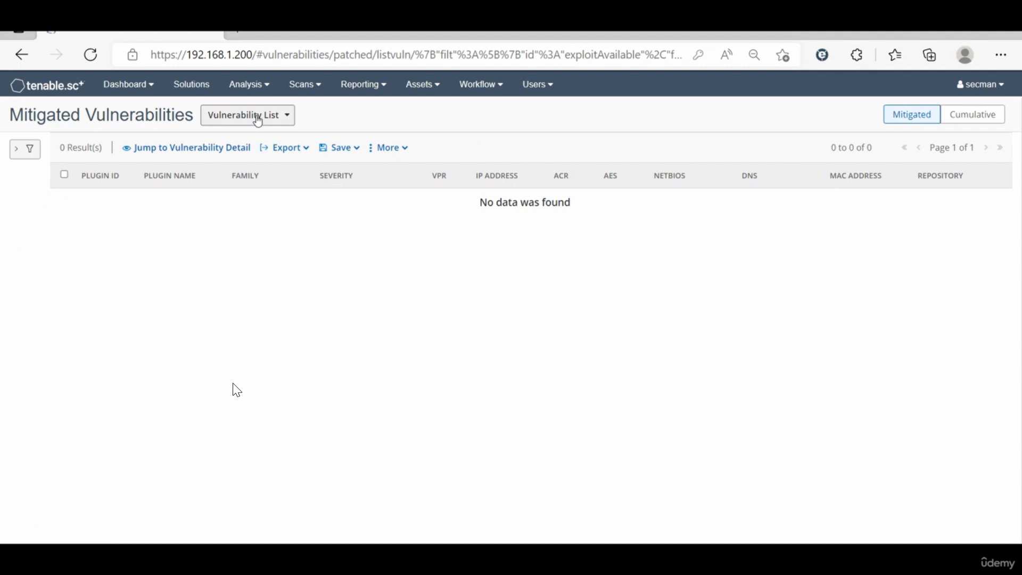
click(22, 151)
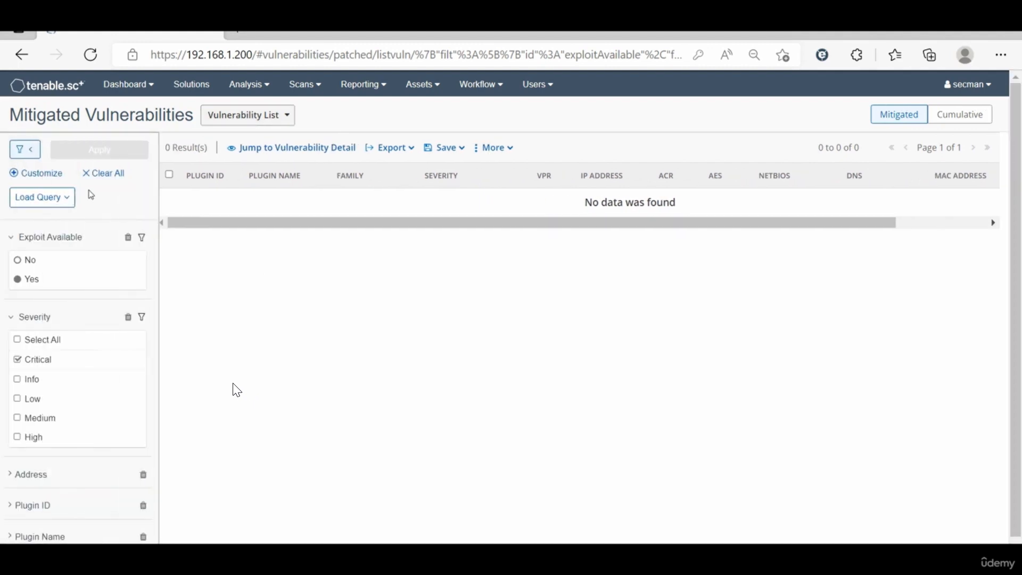
click(103, 174)
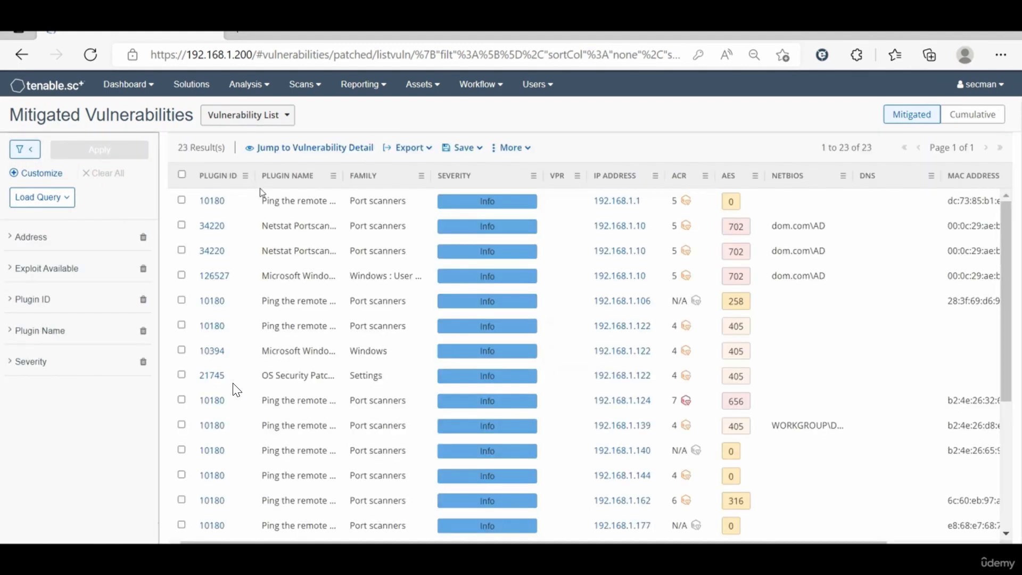
scroll(445, 258, down, 5)
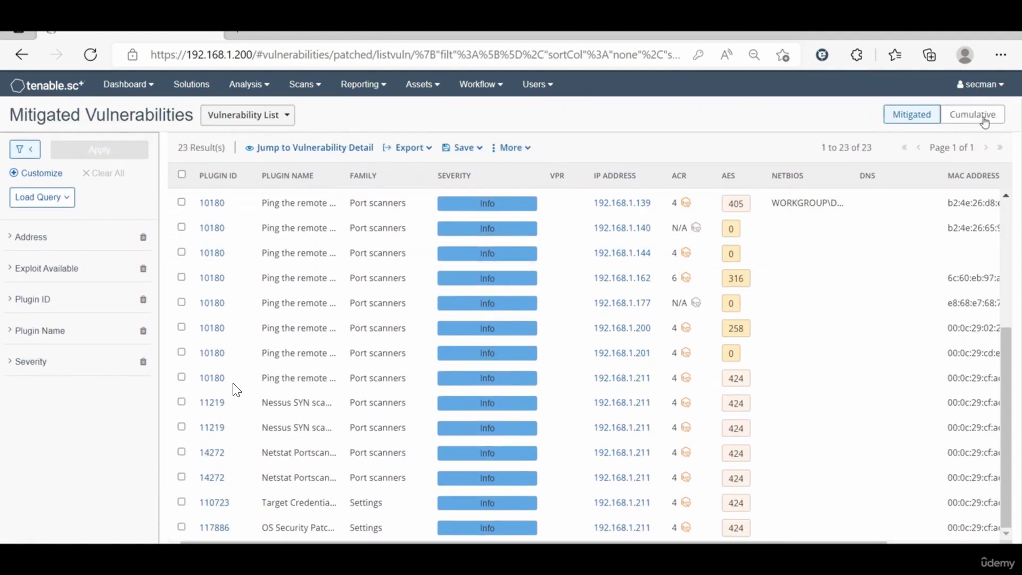
Step: Return to the cumulative vulnerabilities and filter them to the Critical, High and Medium severities
click(984, 117)
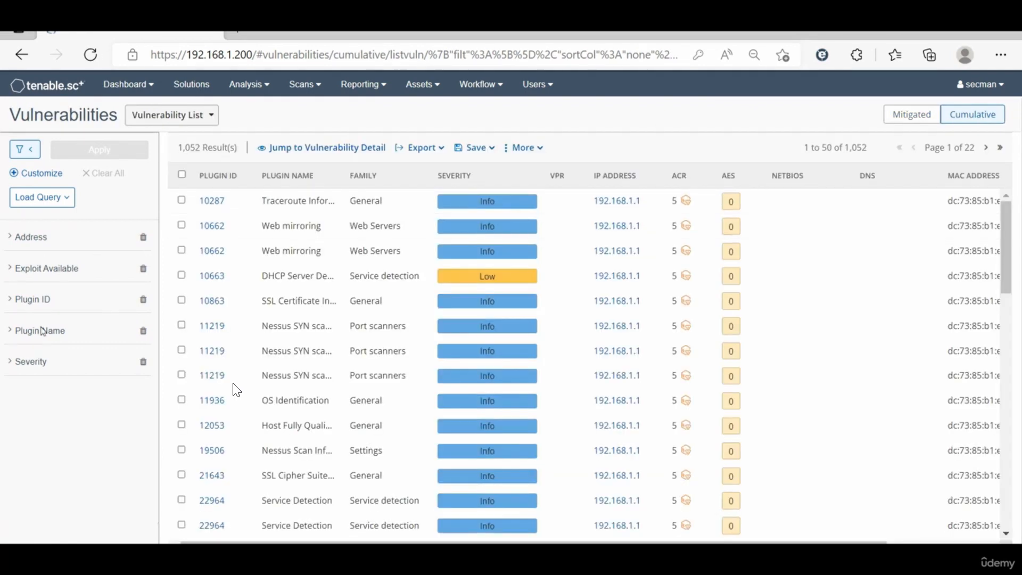
click(45, 363)
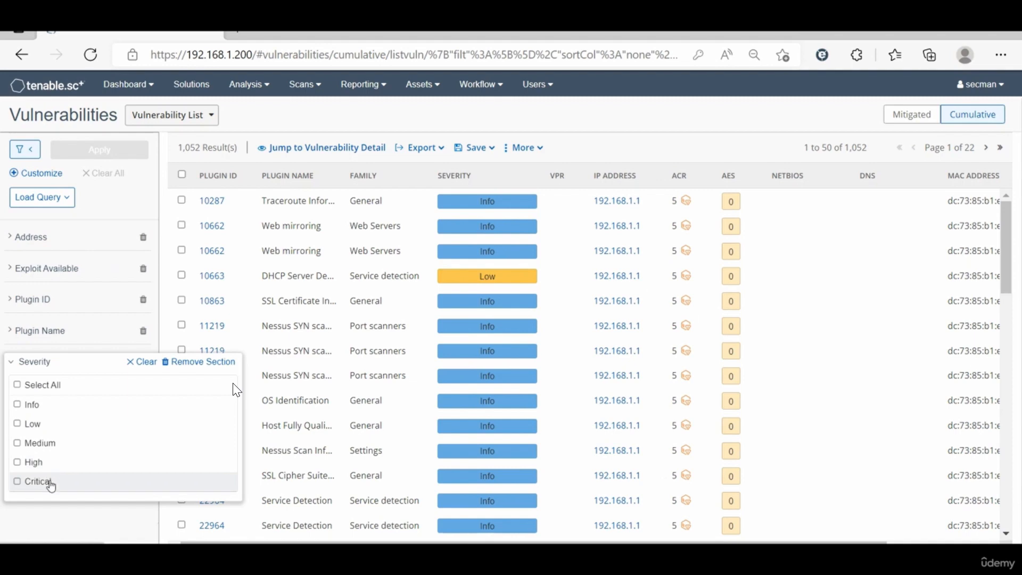
click(50, 482)
mouse_move(89, 440)
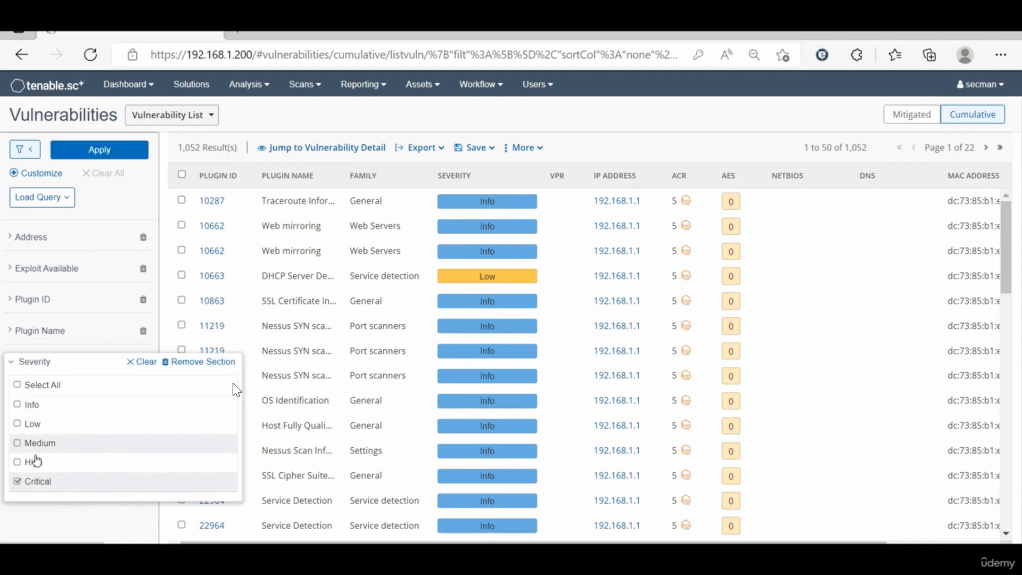
click(34, 461)
click(32, 443)
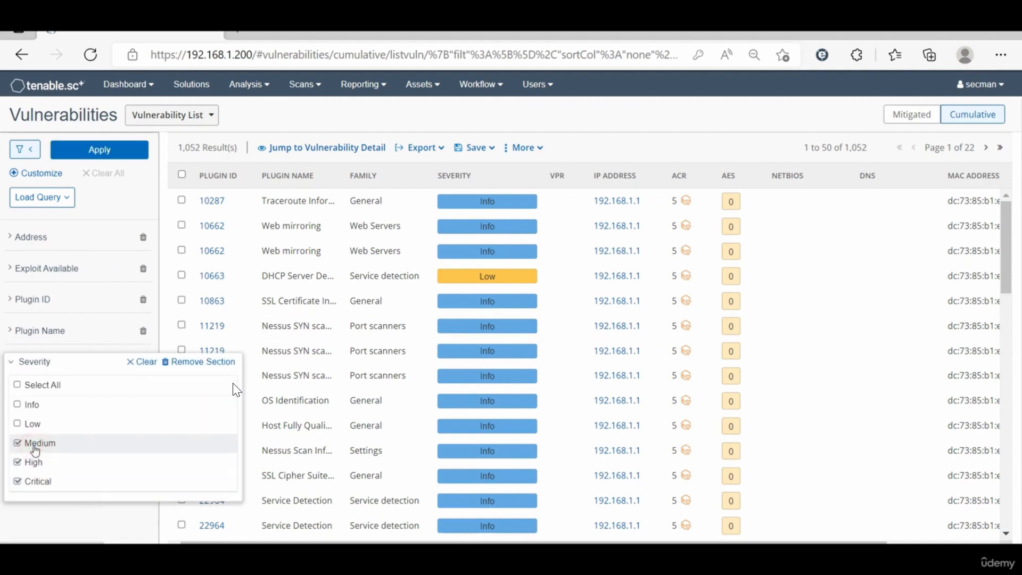
click(88, 157)
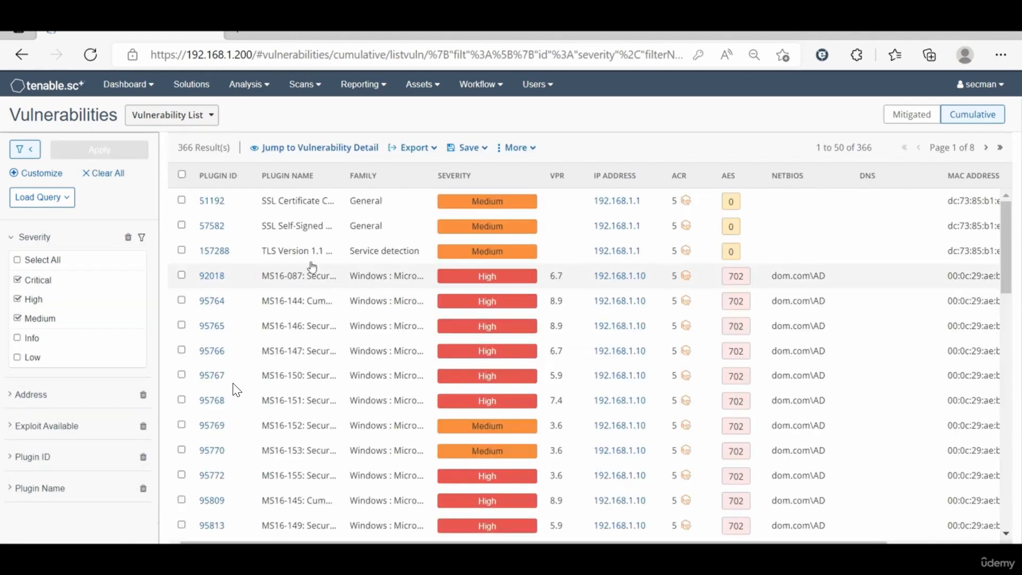
Step: Change the vulnerability view to IP Summary and review its severity filter without altering the selection
click(195, 115)
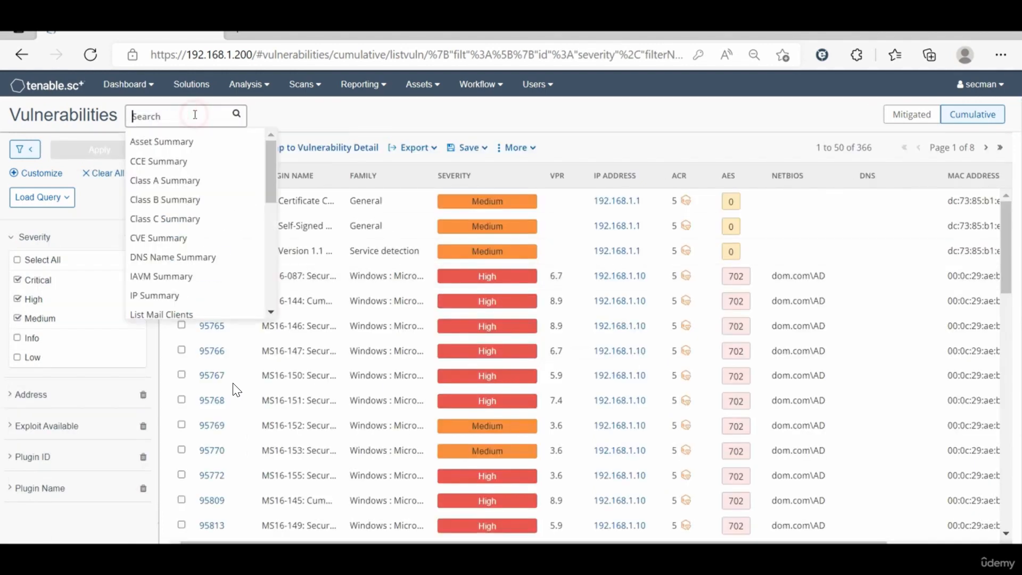
click(169, 296)
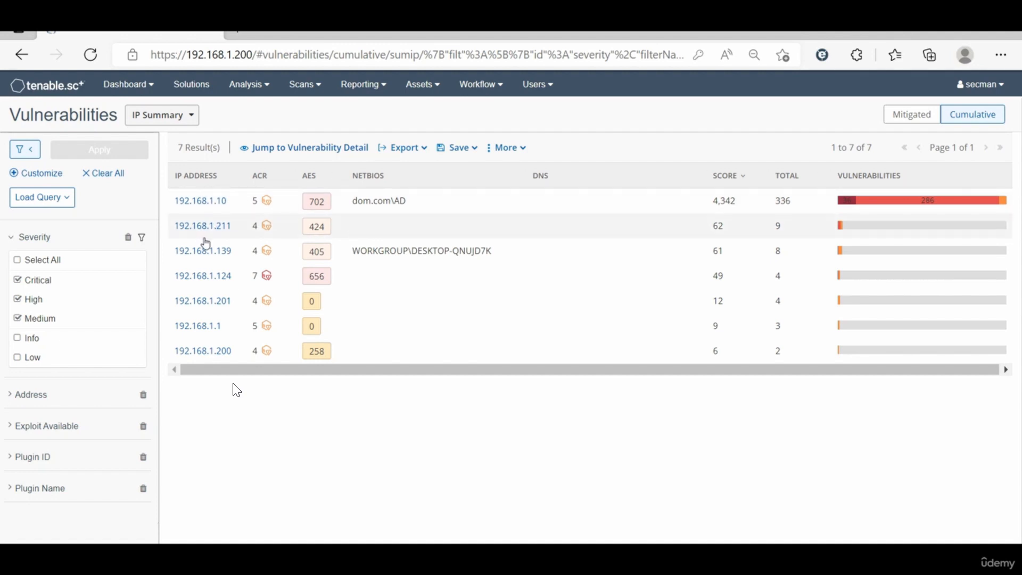
mouse_move(50, 333)
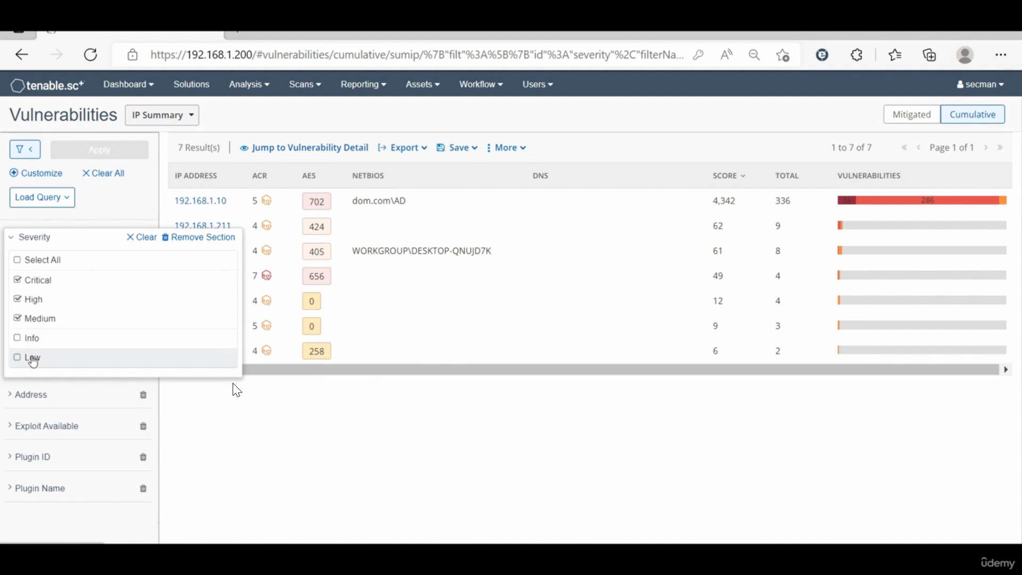
click(309, 443)
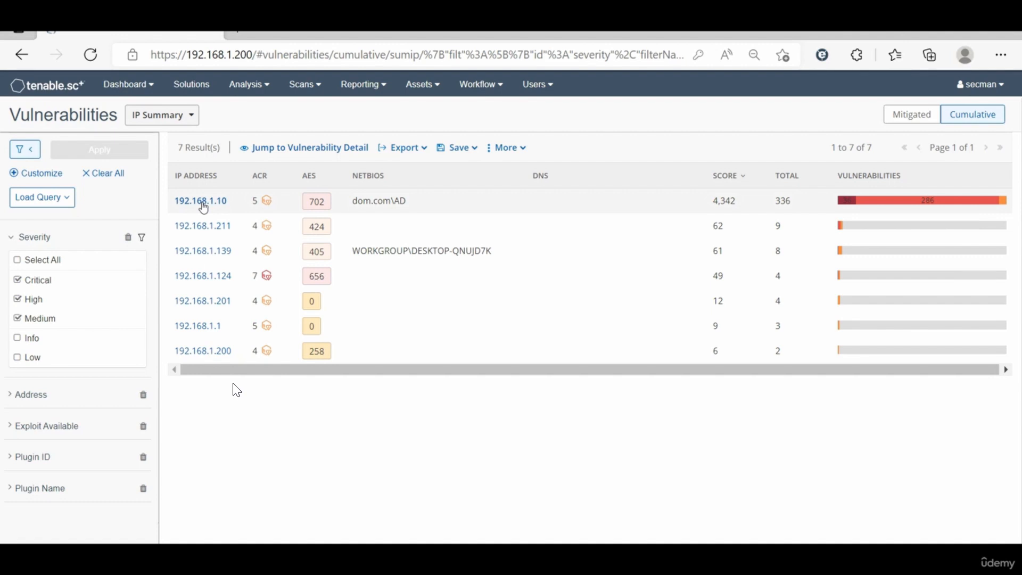
Step: Examine the system information of host 192.168.1.10, including its criticality drivers, vulnerabilities and assets, and close the details
click(203, 202)
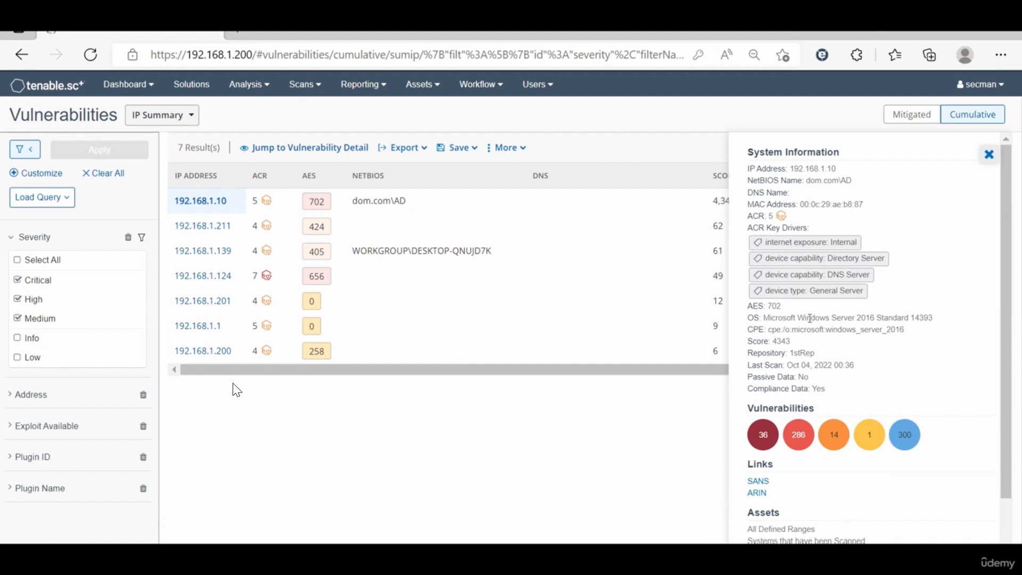
scroll(810, 318, down, 1)
scroll(810, 318, up, 1)
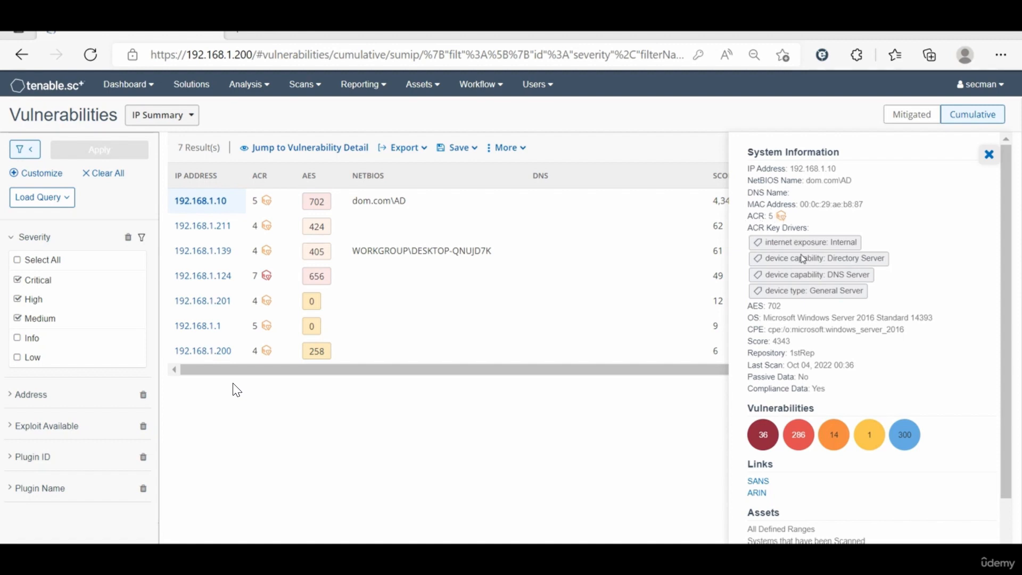
scroll(781, 377, down, 1)
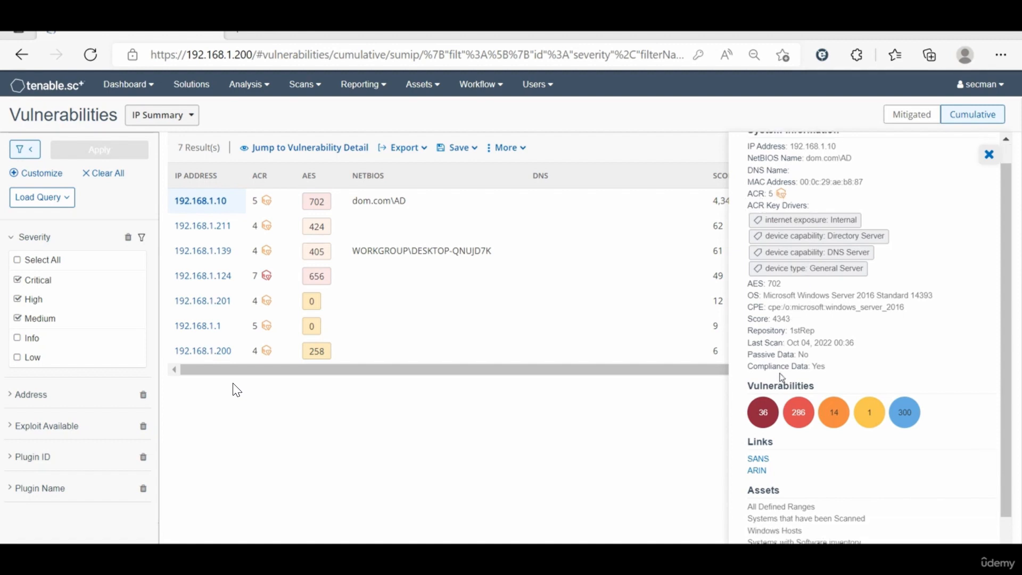
click(989, 155)
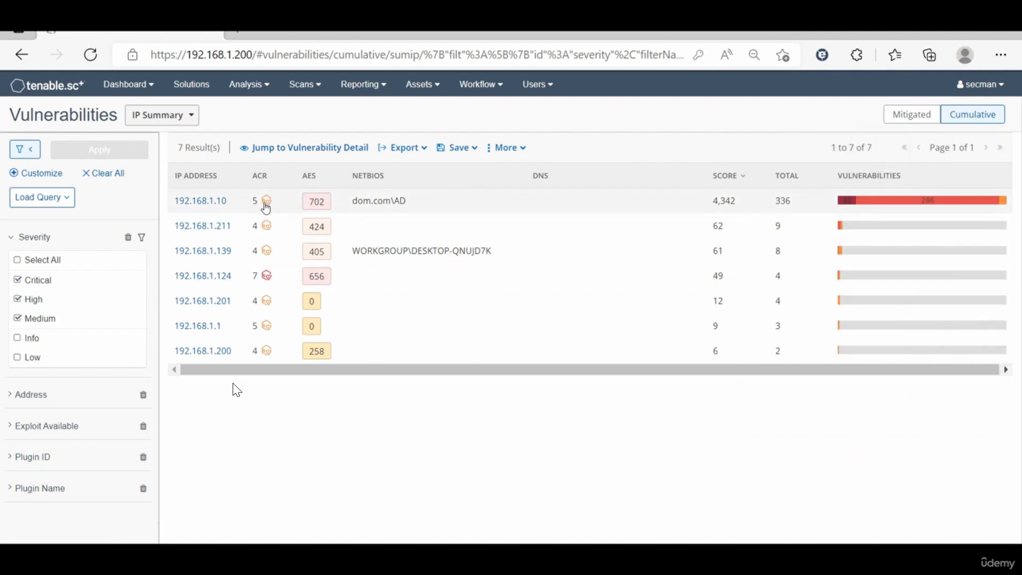
Step: Drill down from the IP summary into the vulnerability list of host 192.168.1.10 and look through its entries
click(440, 207)
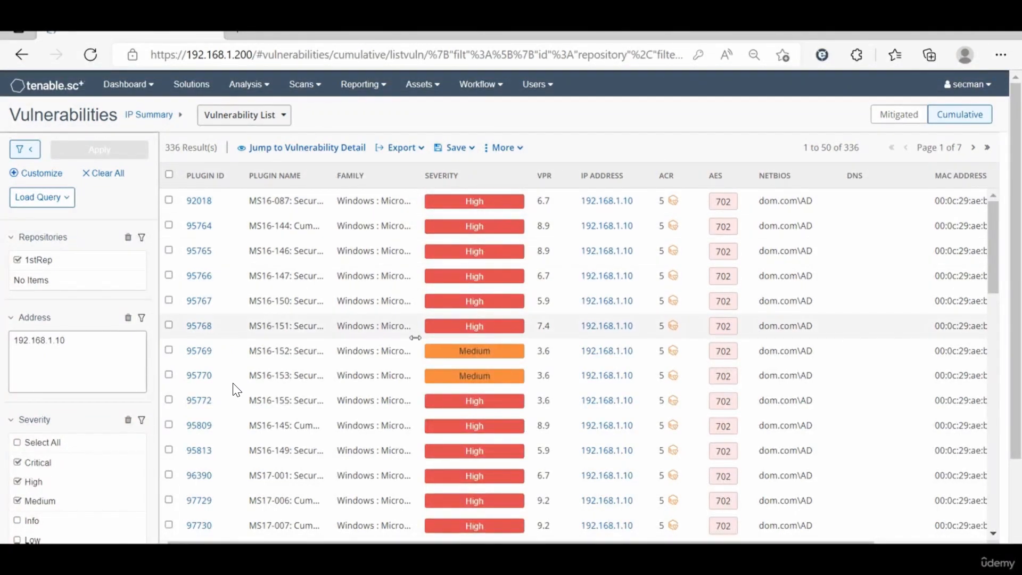
scroll(416, 338, down, 4)
scroll(415, 338, down, 8)
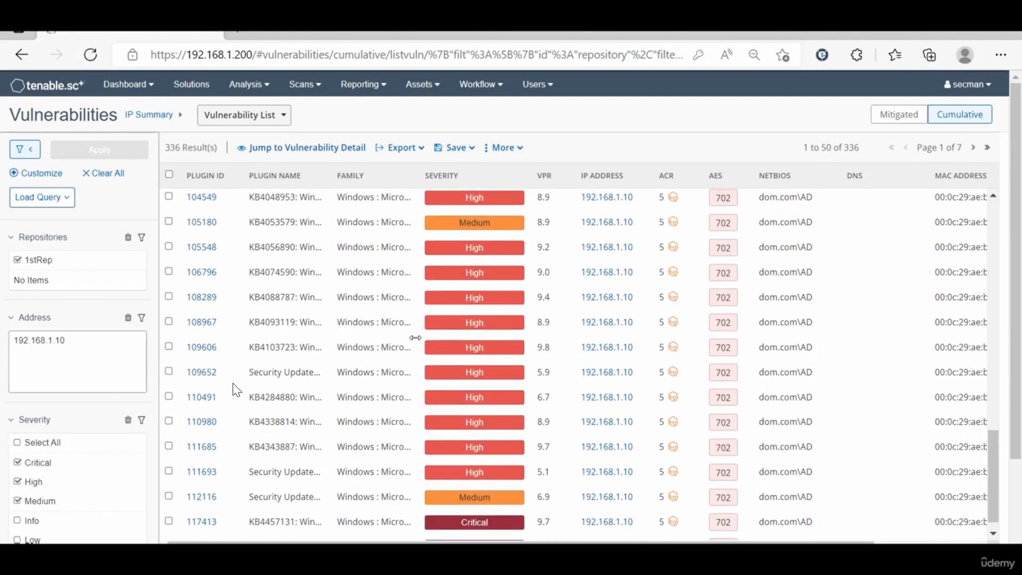
scroll(415, 337, up, 10)
scroll(415, 337, up, 2)
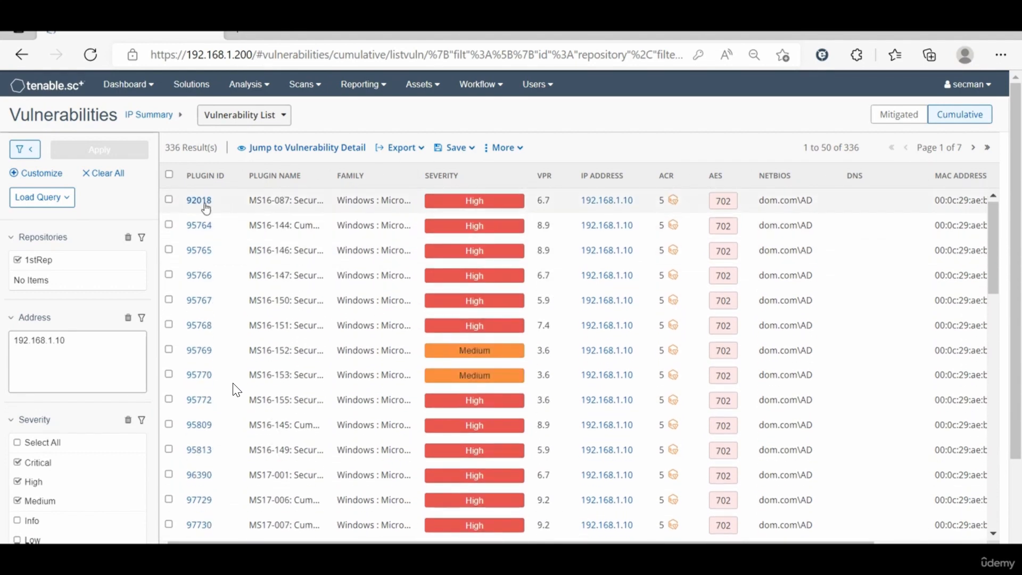
Step: Open the details of the MS16-087 vulnerability (plugin 92018), hide the filters and highlight the host's IP address line
click(230, 200)
click(38, 149)
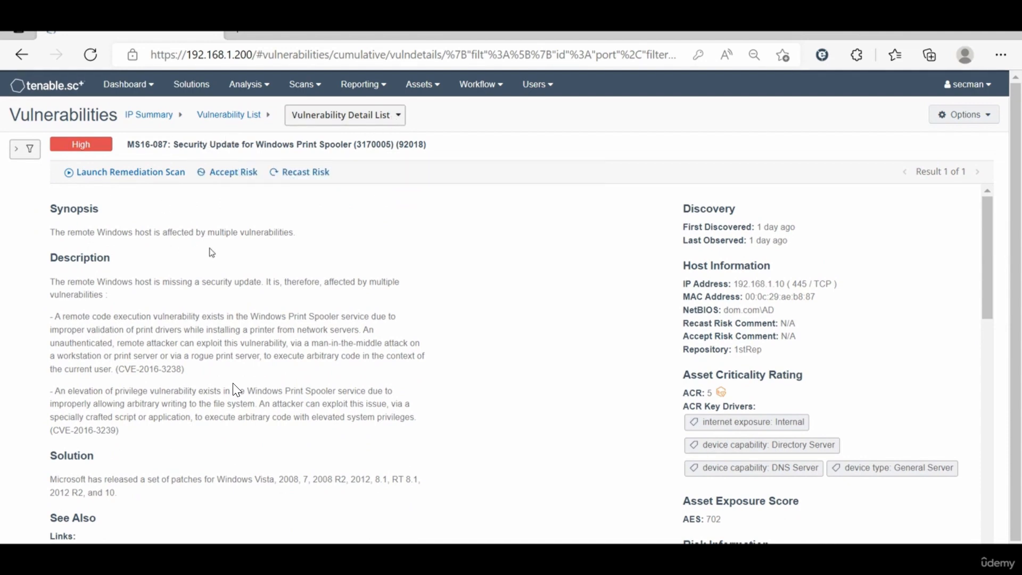
triple_click(757, 286)
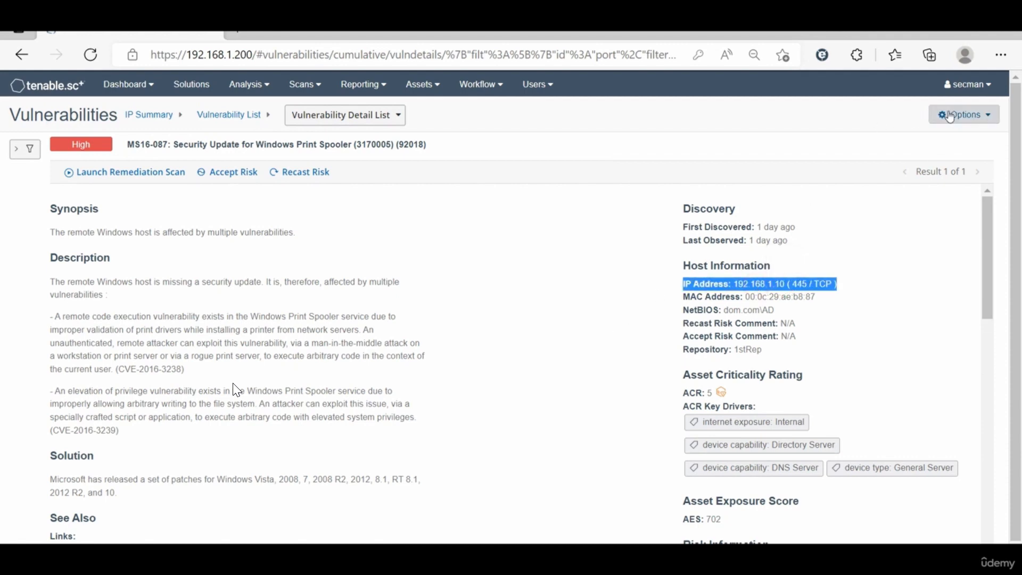